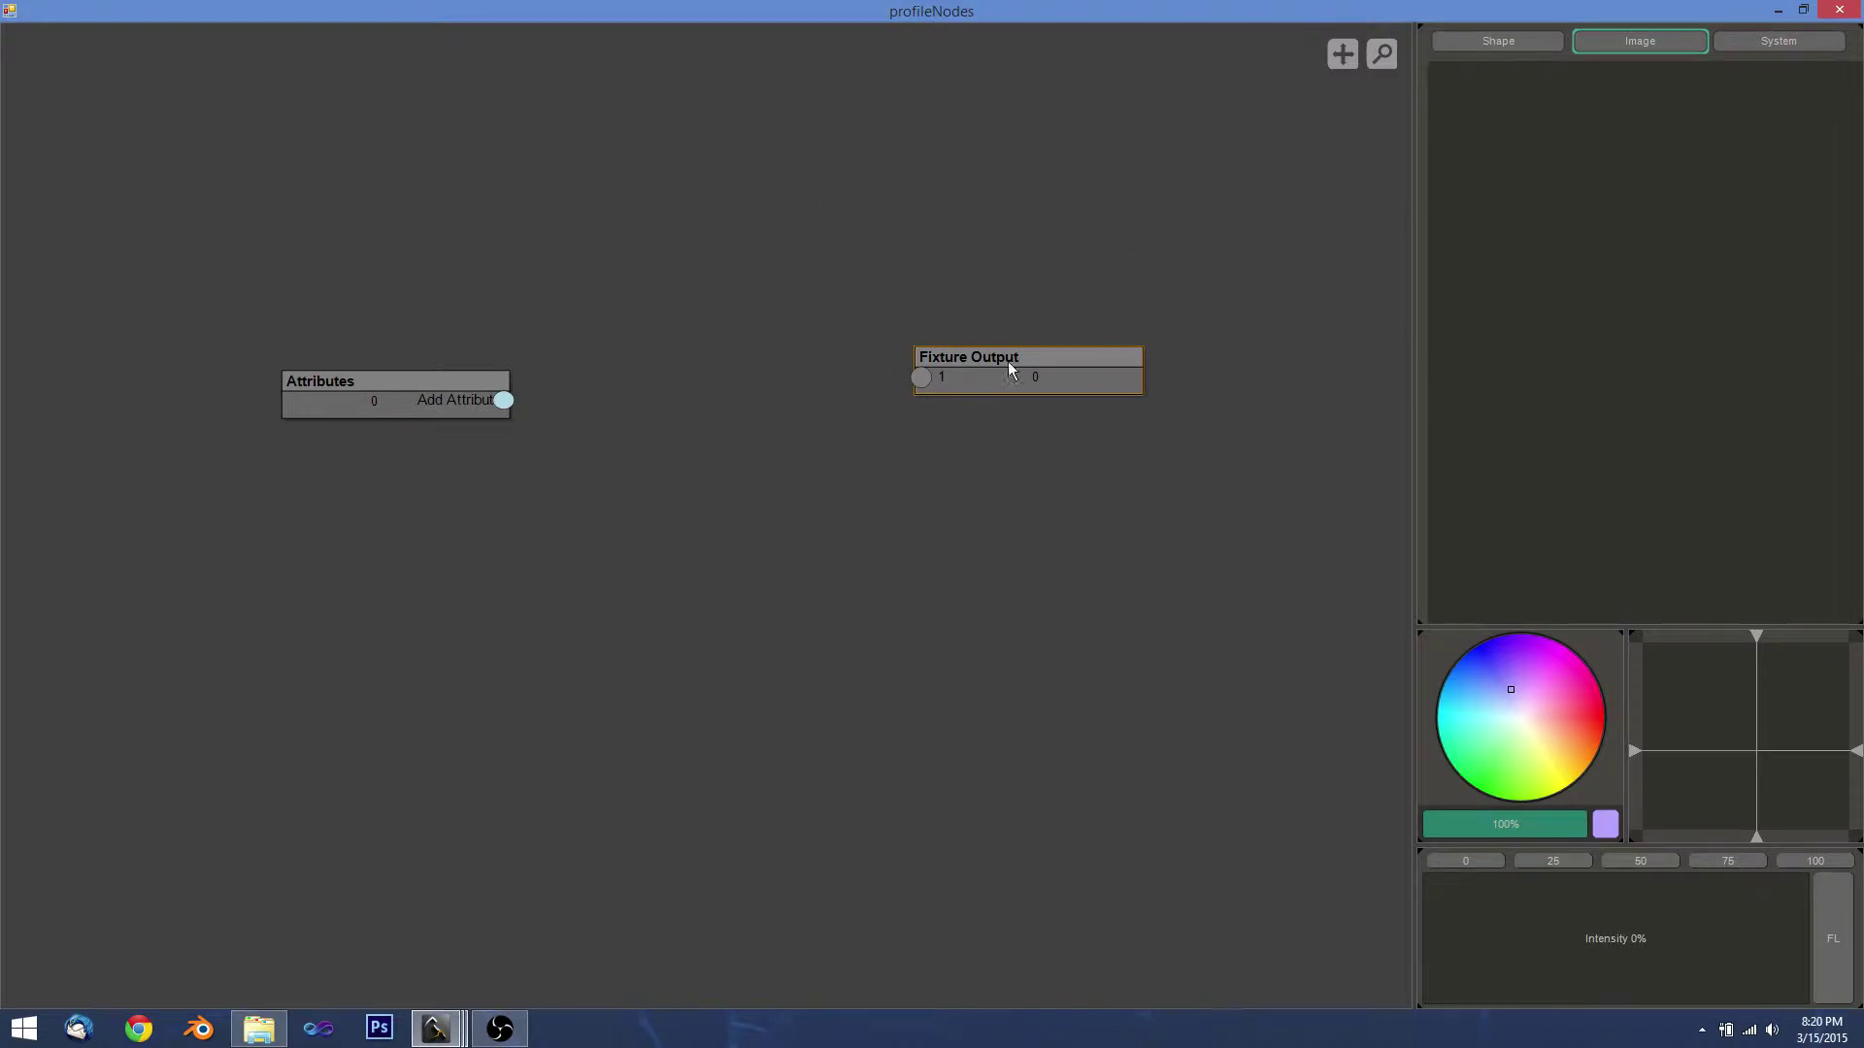
Move the Fixture Output node farther from the Attributes node and add a Fixture Defaults node below it.
left_click_drag(1008, 364, 1083, 379)
right_click(599, 281)
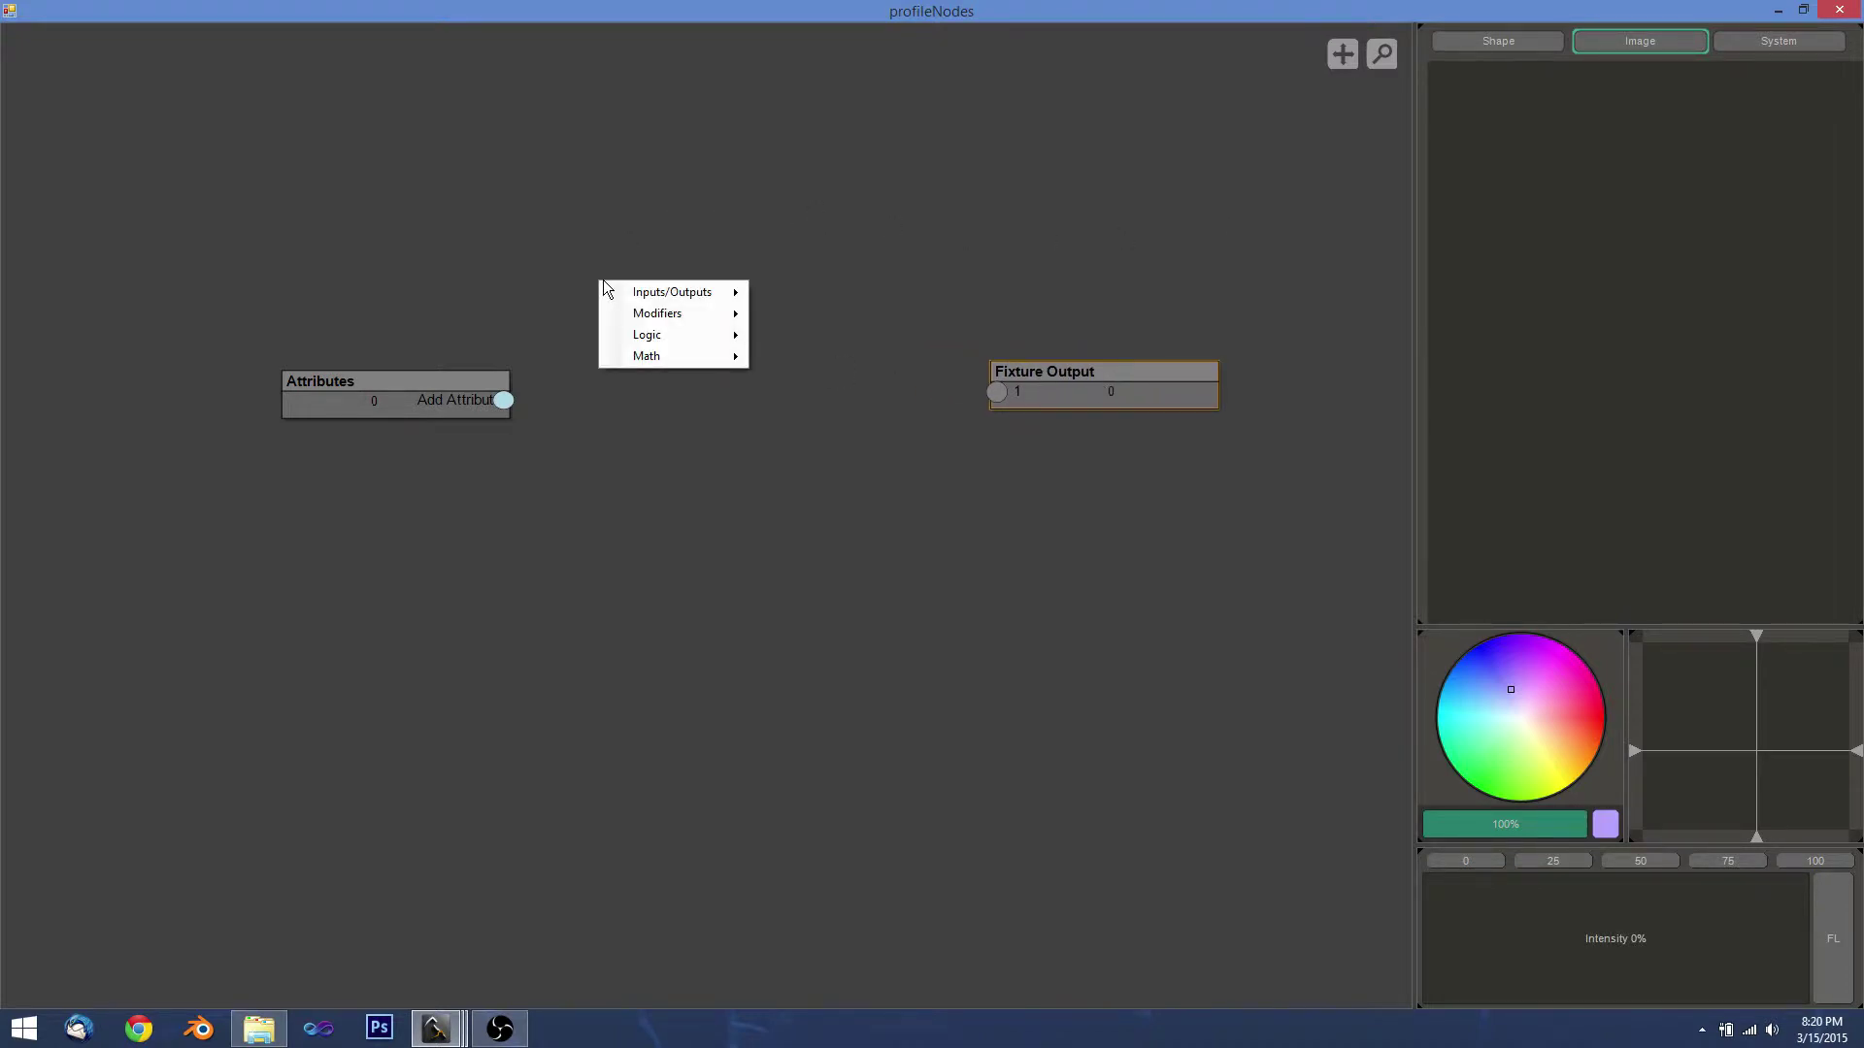
mouse_move(656, 292)
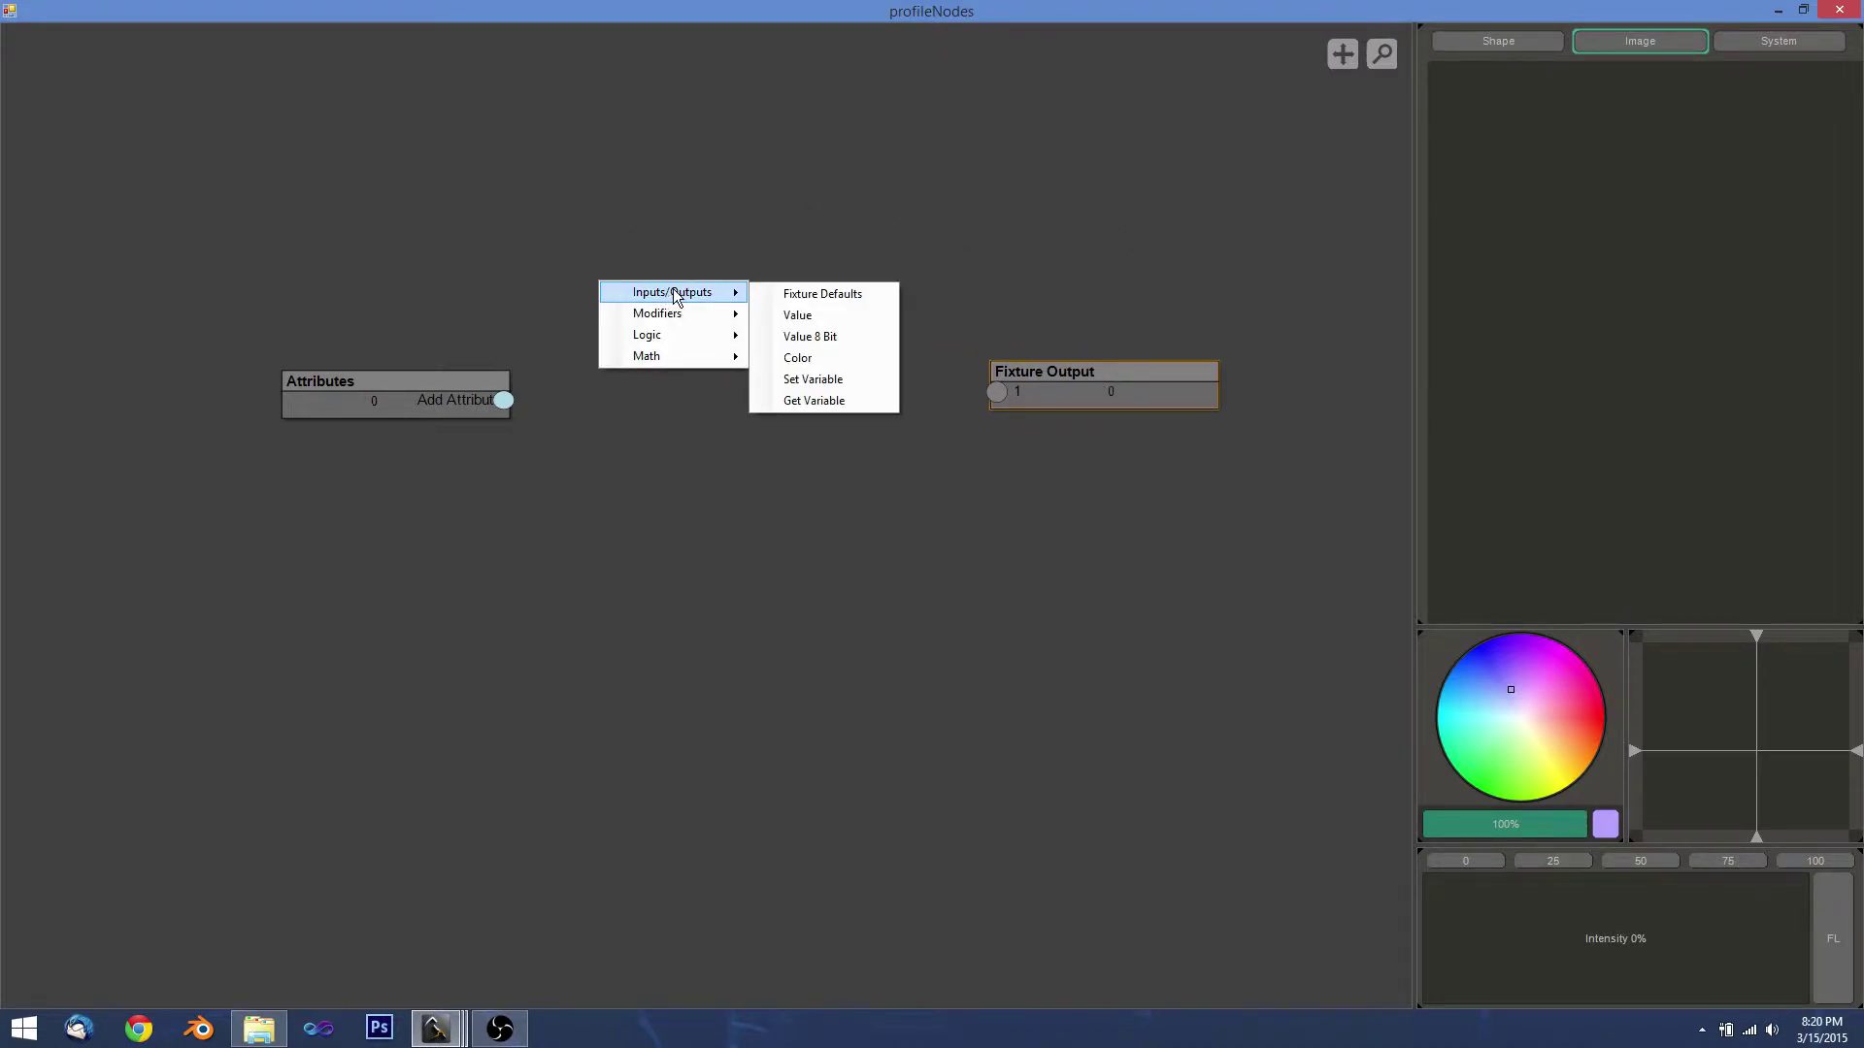
left_click(807, 302)
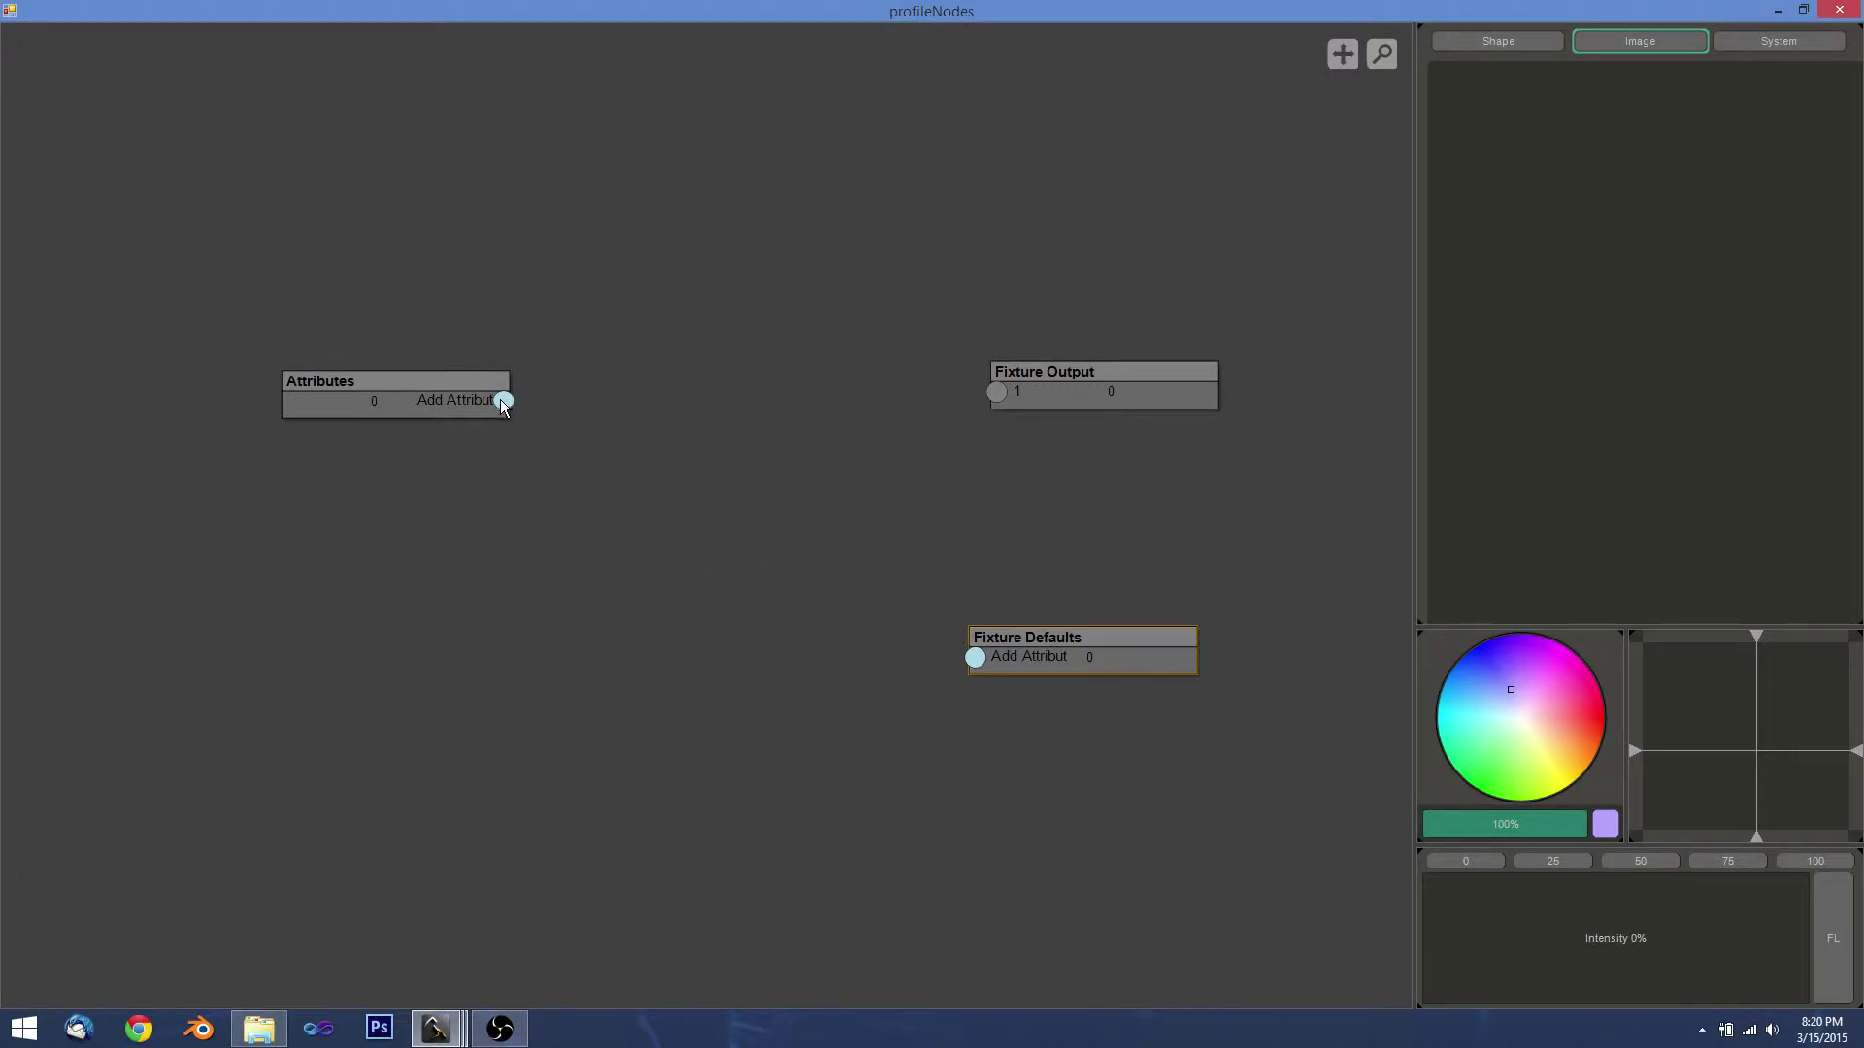
Connect the Attributes node's output to Fixture Output channel 1, assign it the Intensity attribute, and straighten the link between the nodes.
left_click_drag(504, 400, 997, 391)
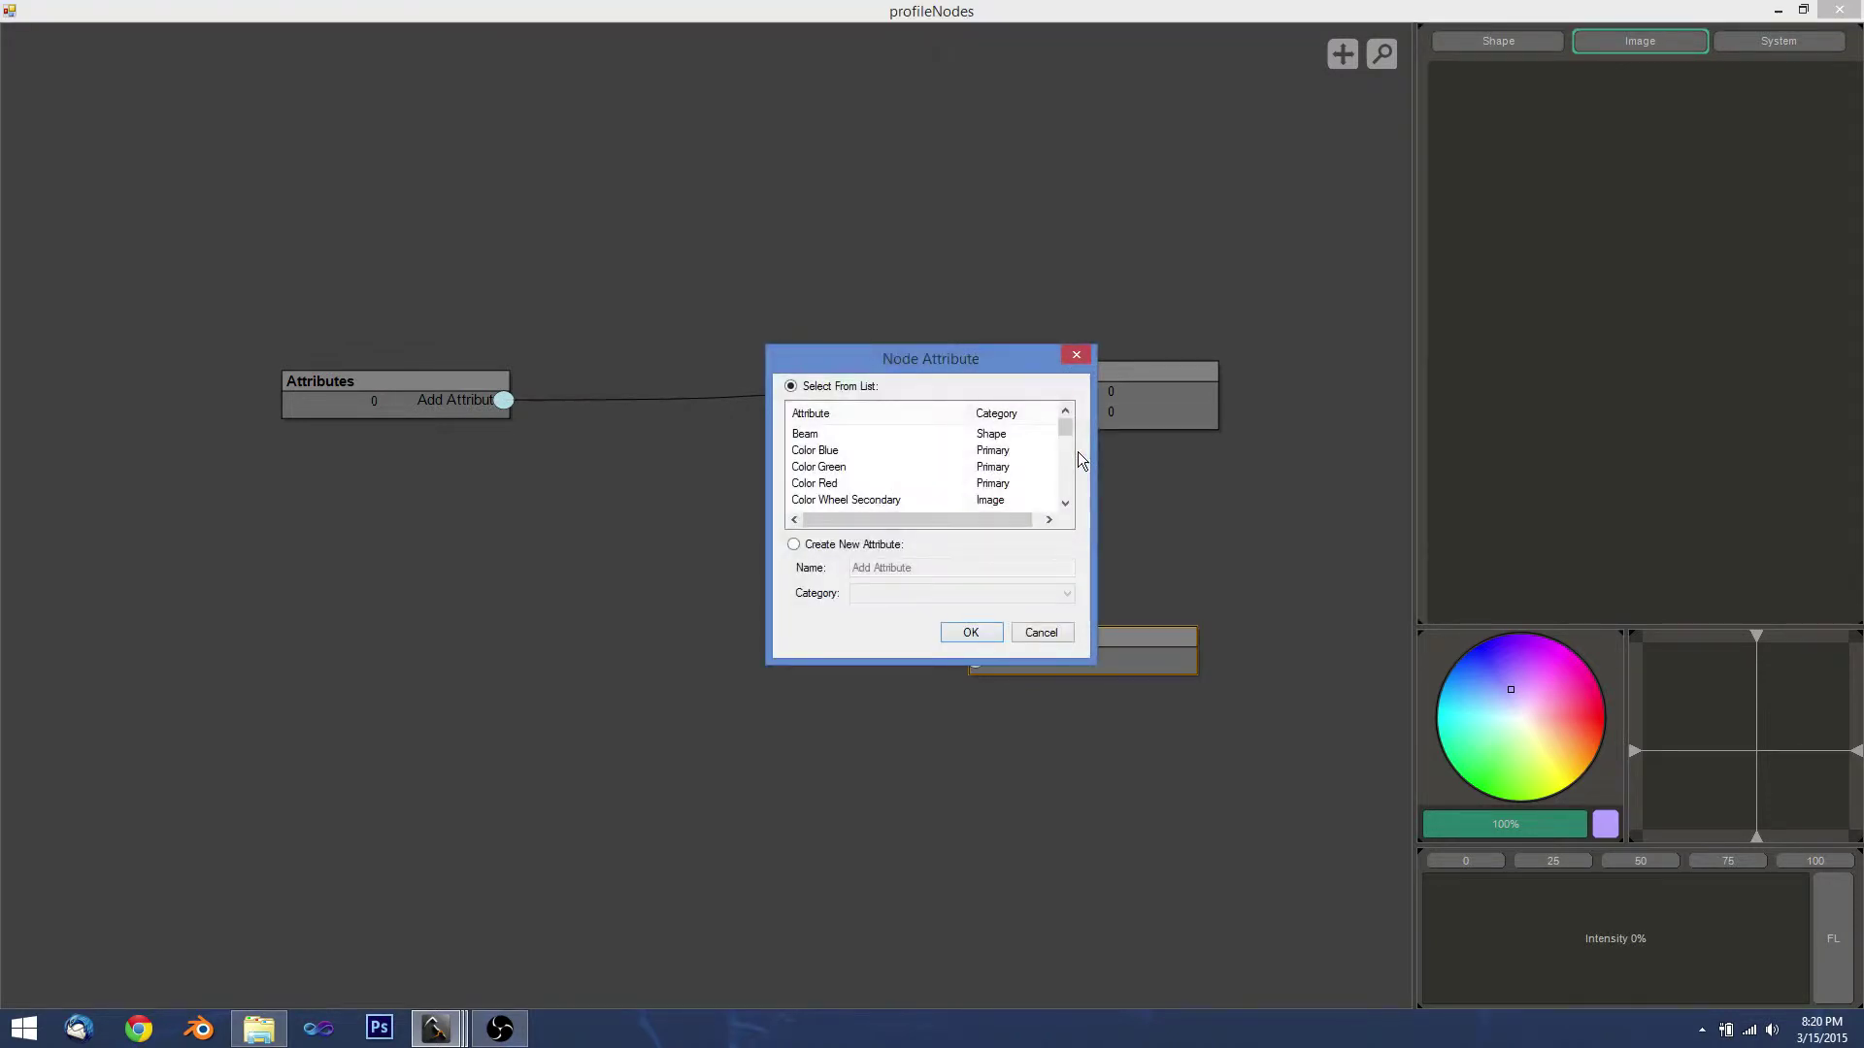
left_click_drag(1059, 435, 1063, 465)
left_click(808, 436)
left_click(957, 630)
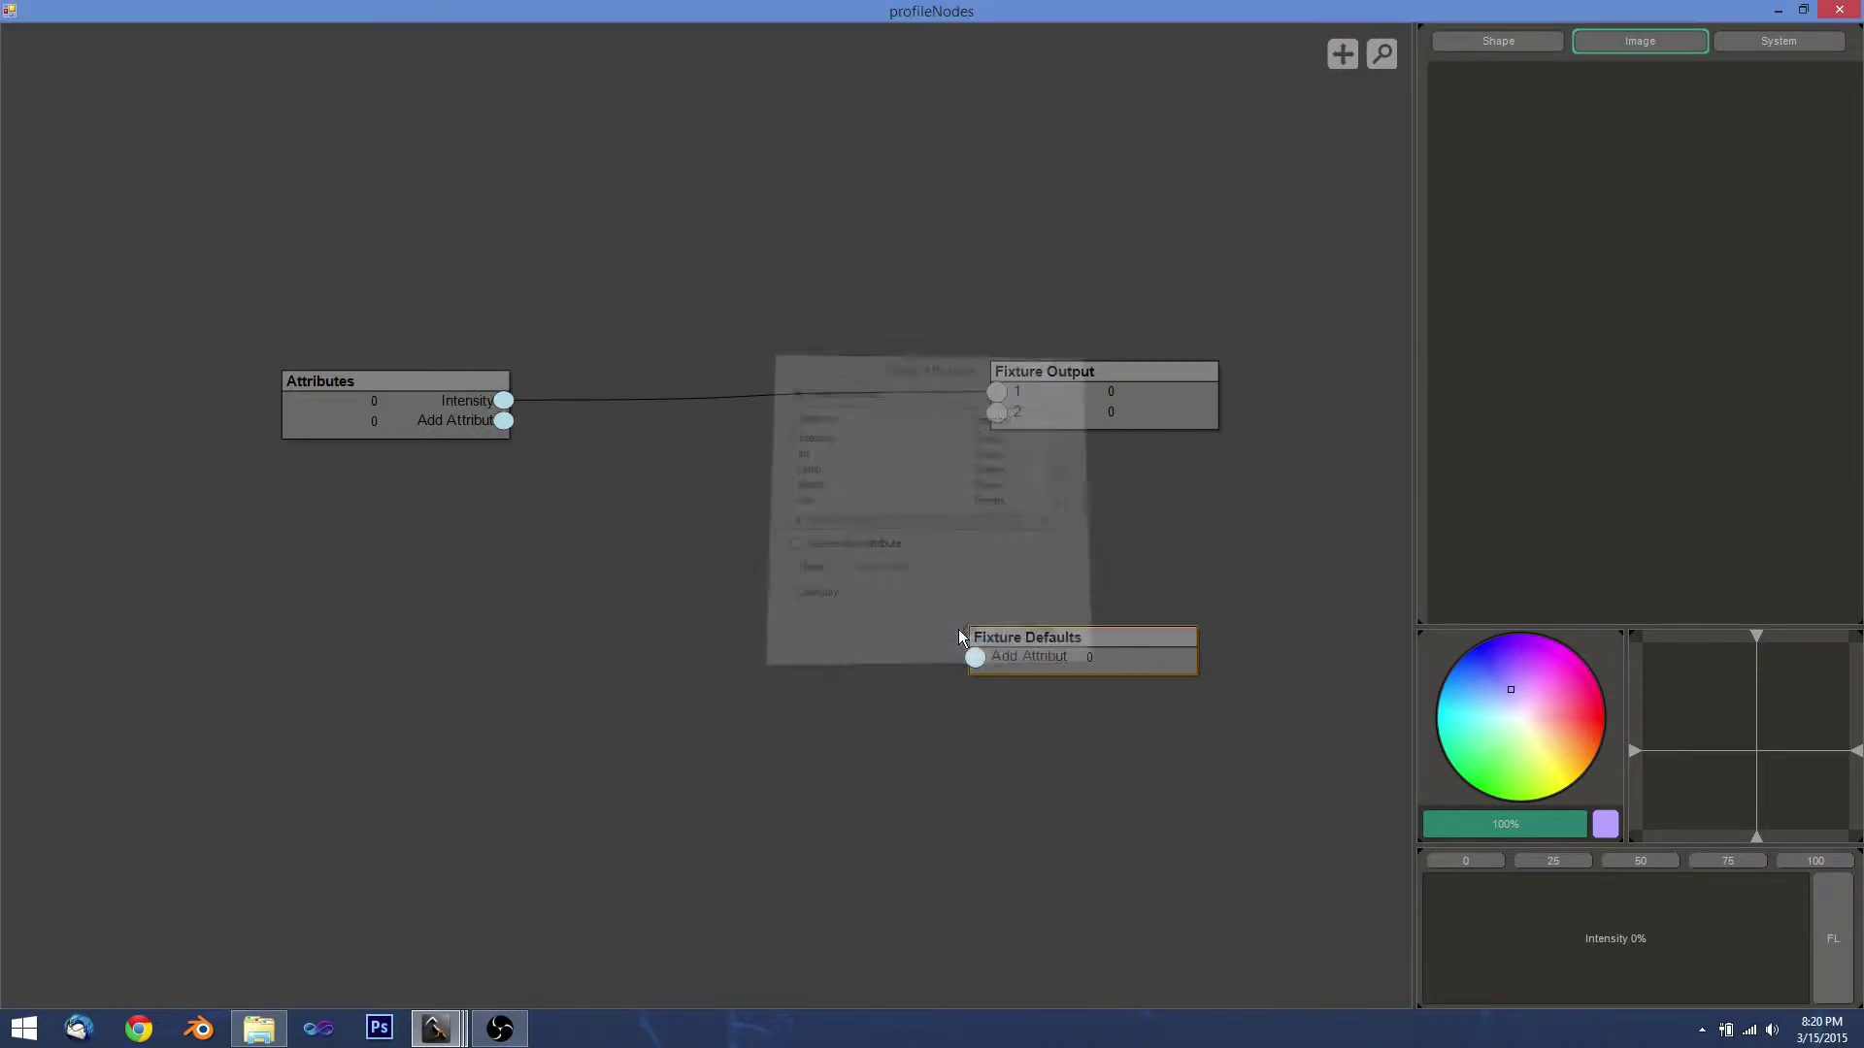
left_click_drag(1110, 392, 1111, 385)
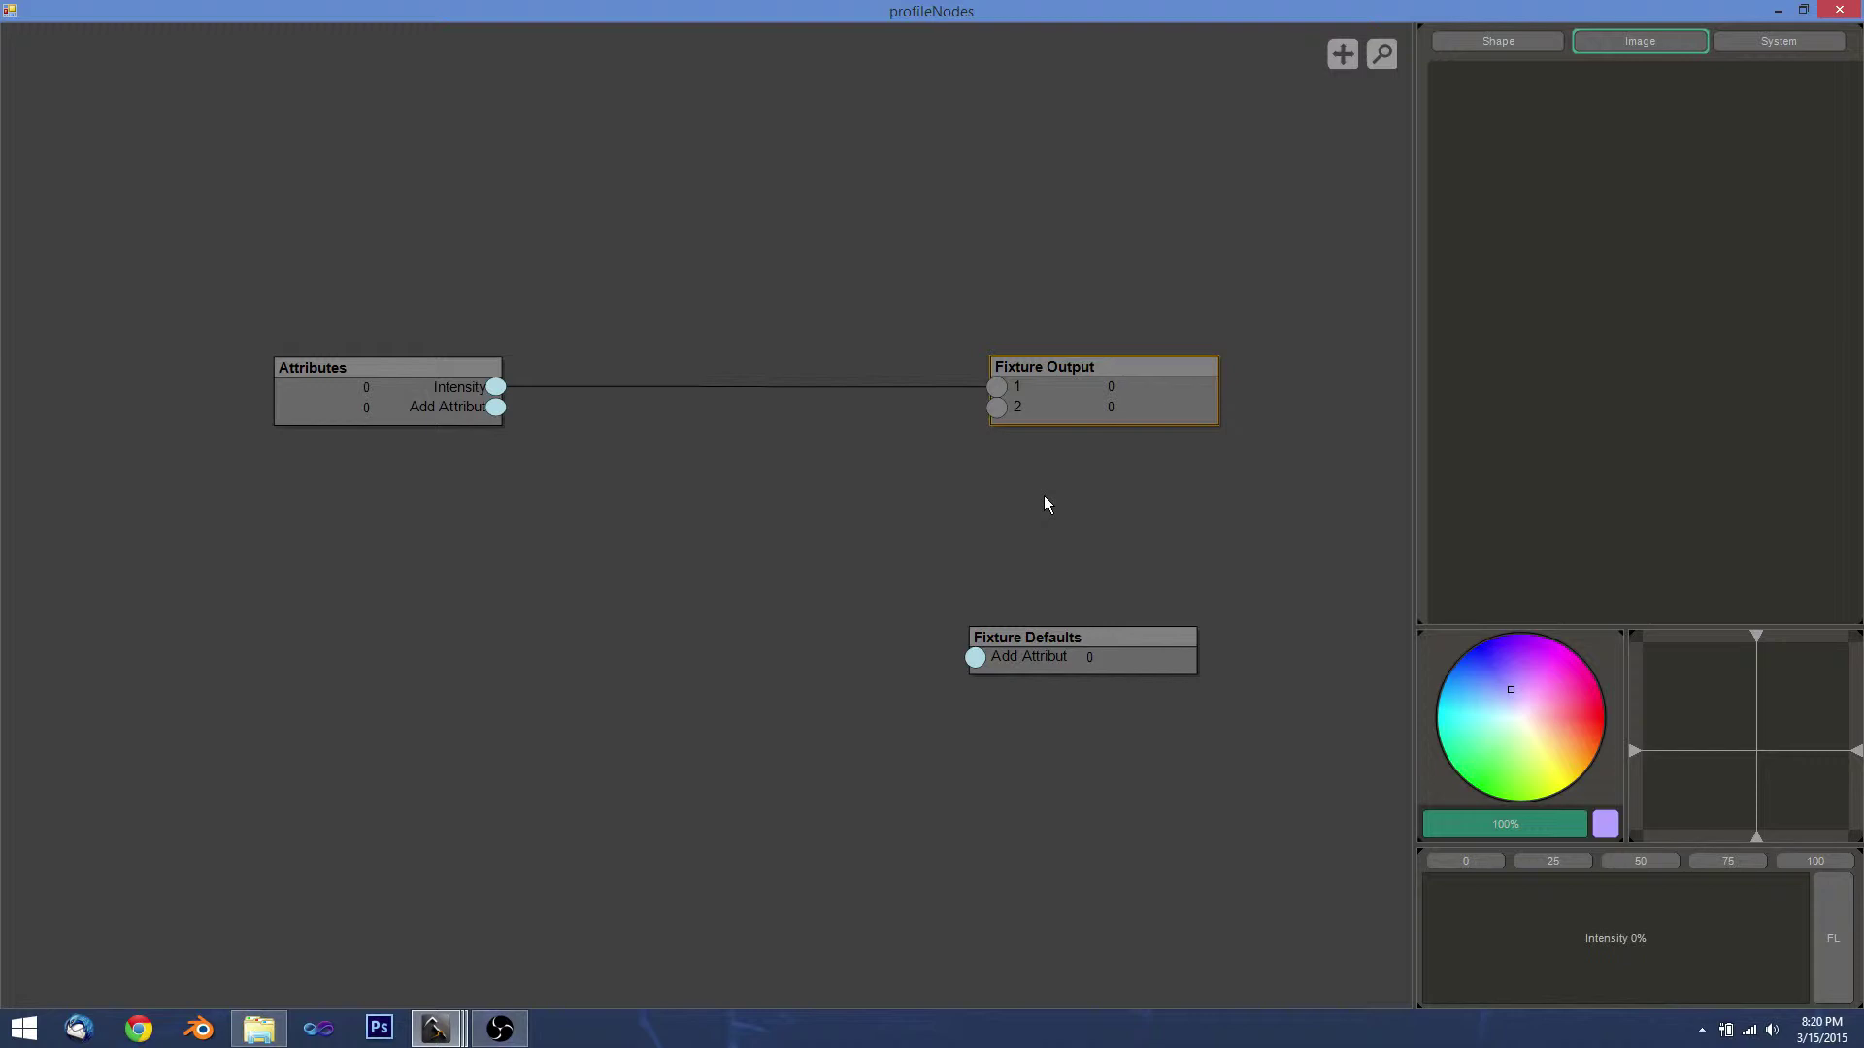
Shift the Fixture Defaults node slightly and add a Value node beside it.
left_click_drag(1062, 639, 1089, 639)
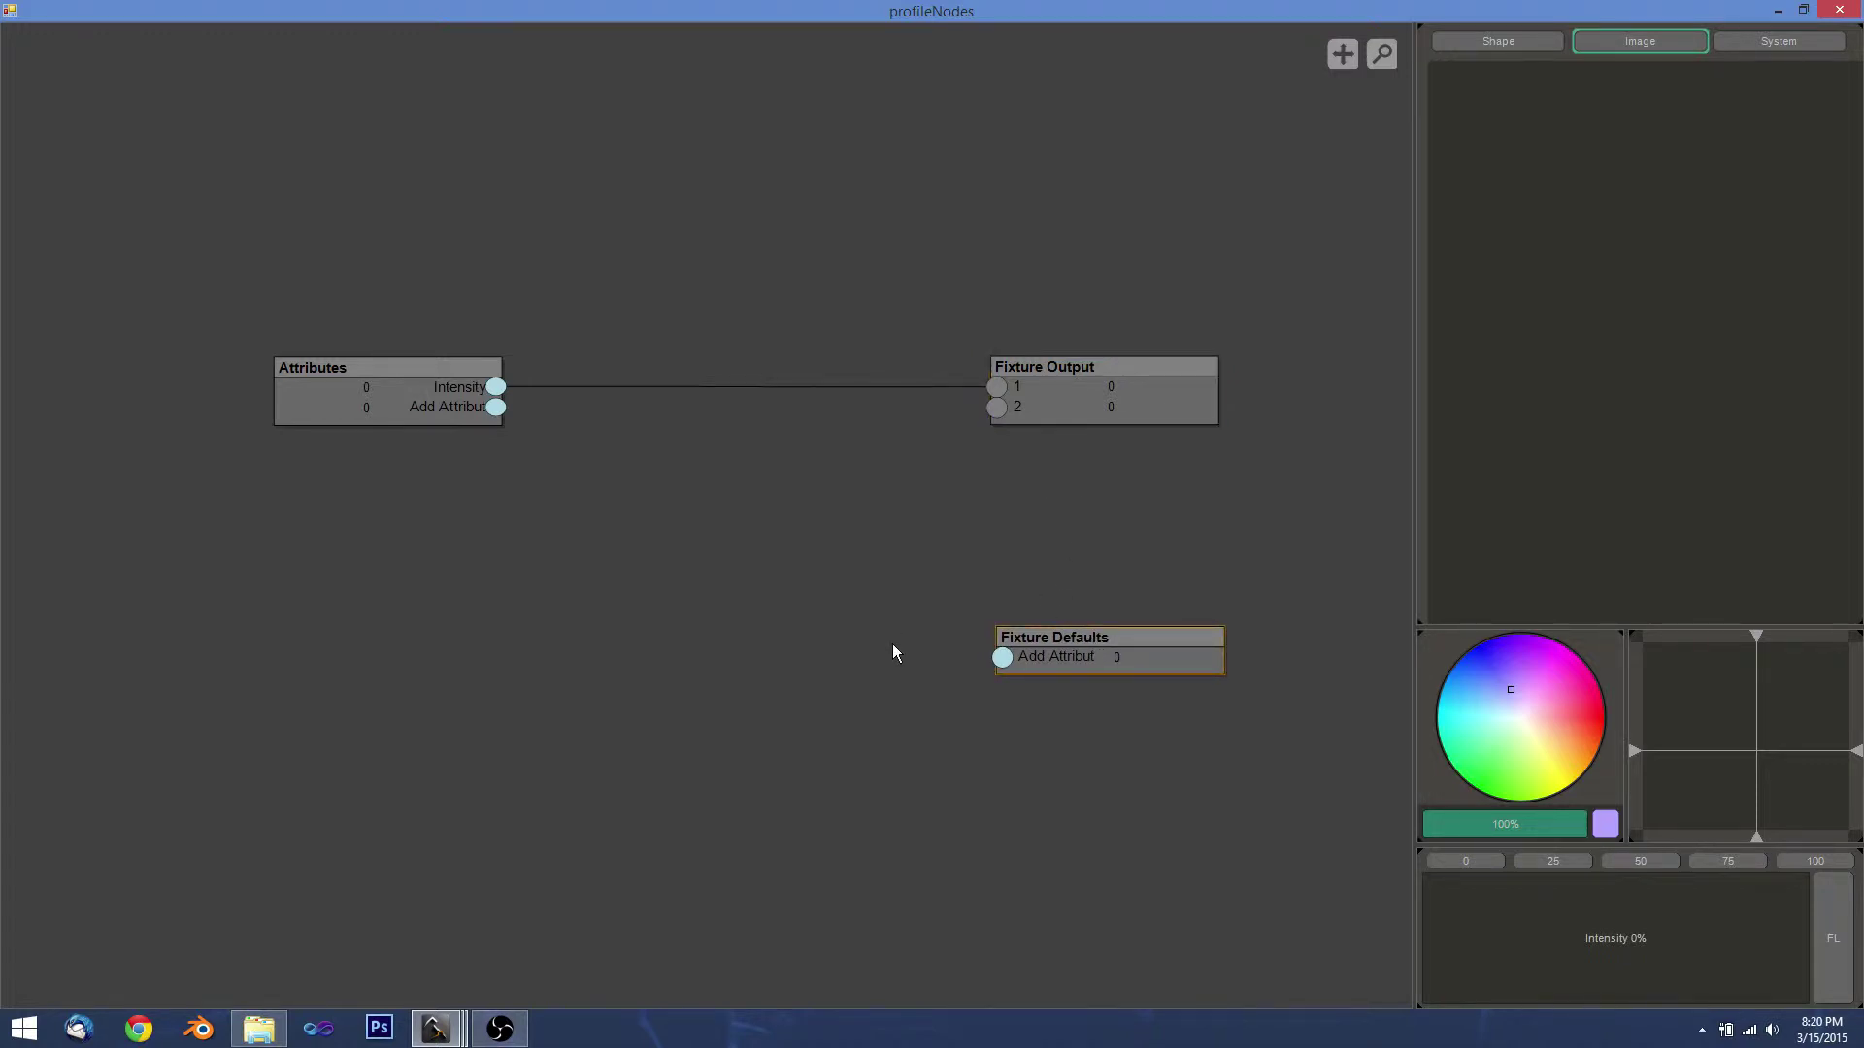
right_click(781, 658)
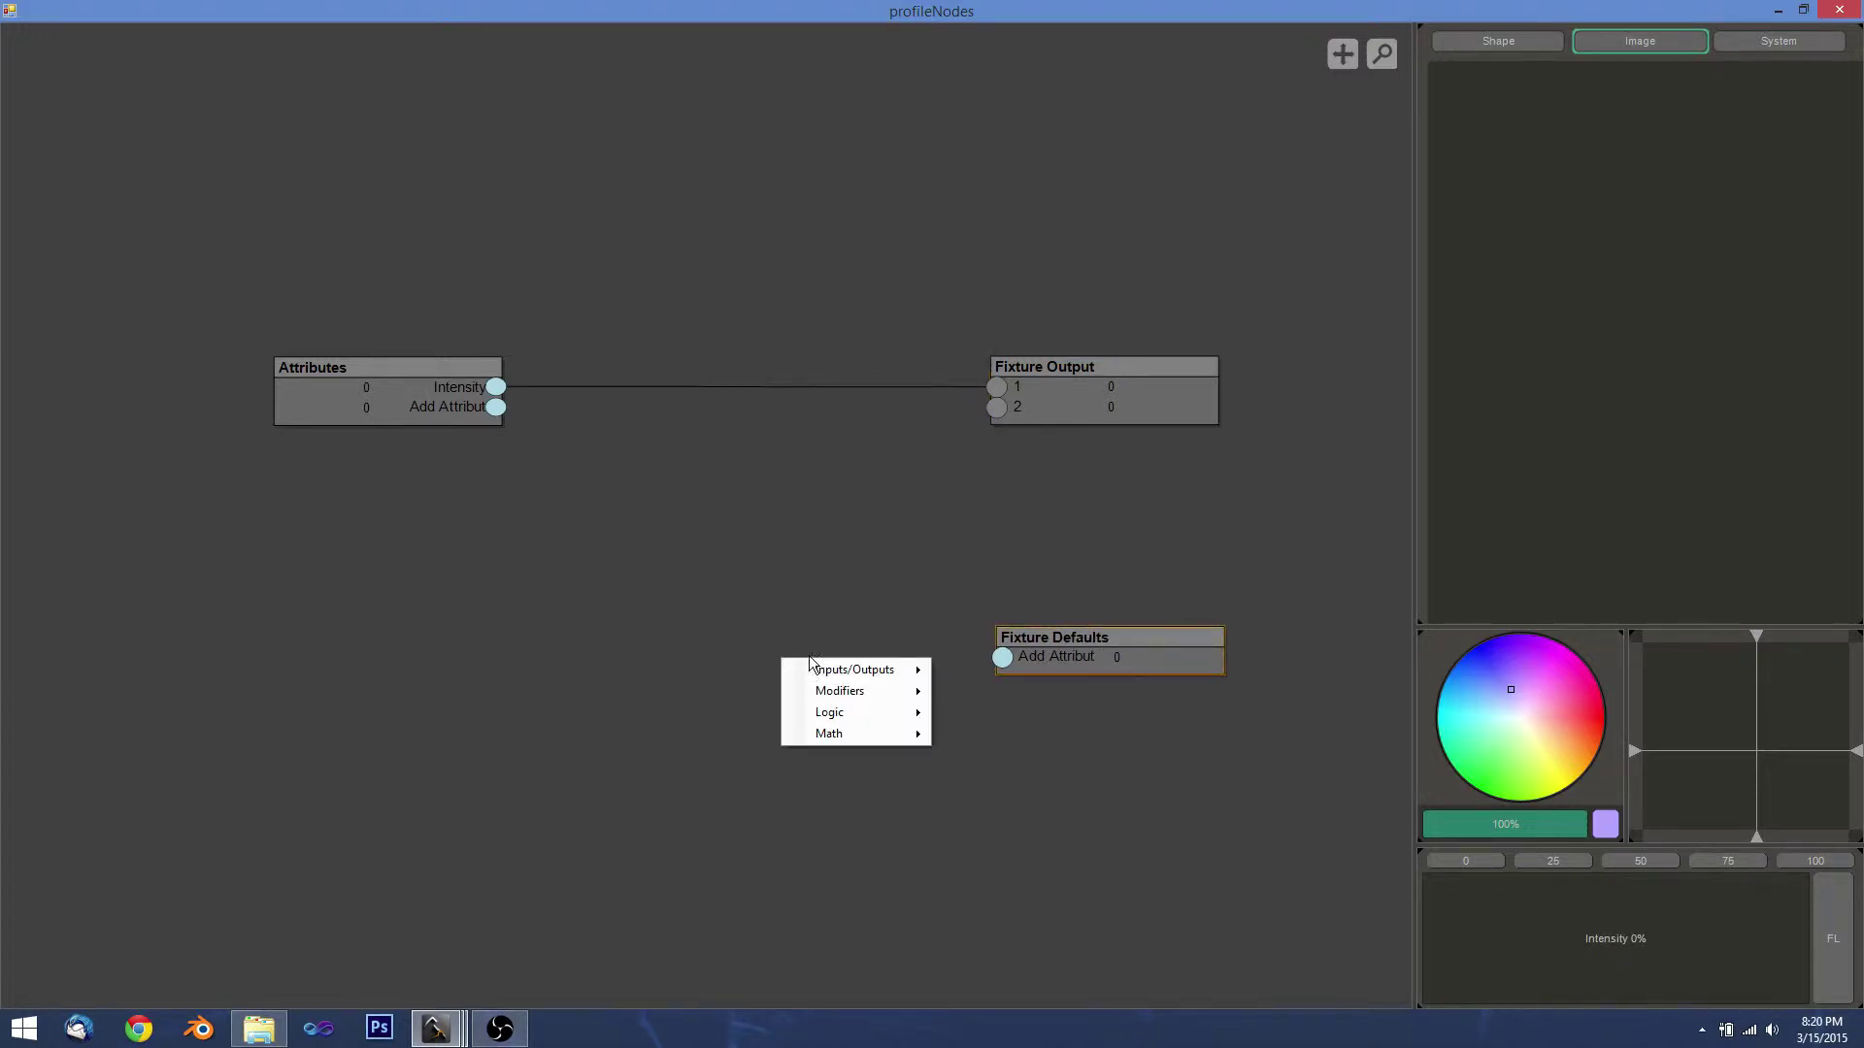
mouse_move(838, 670)
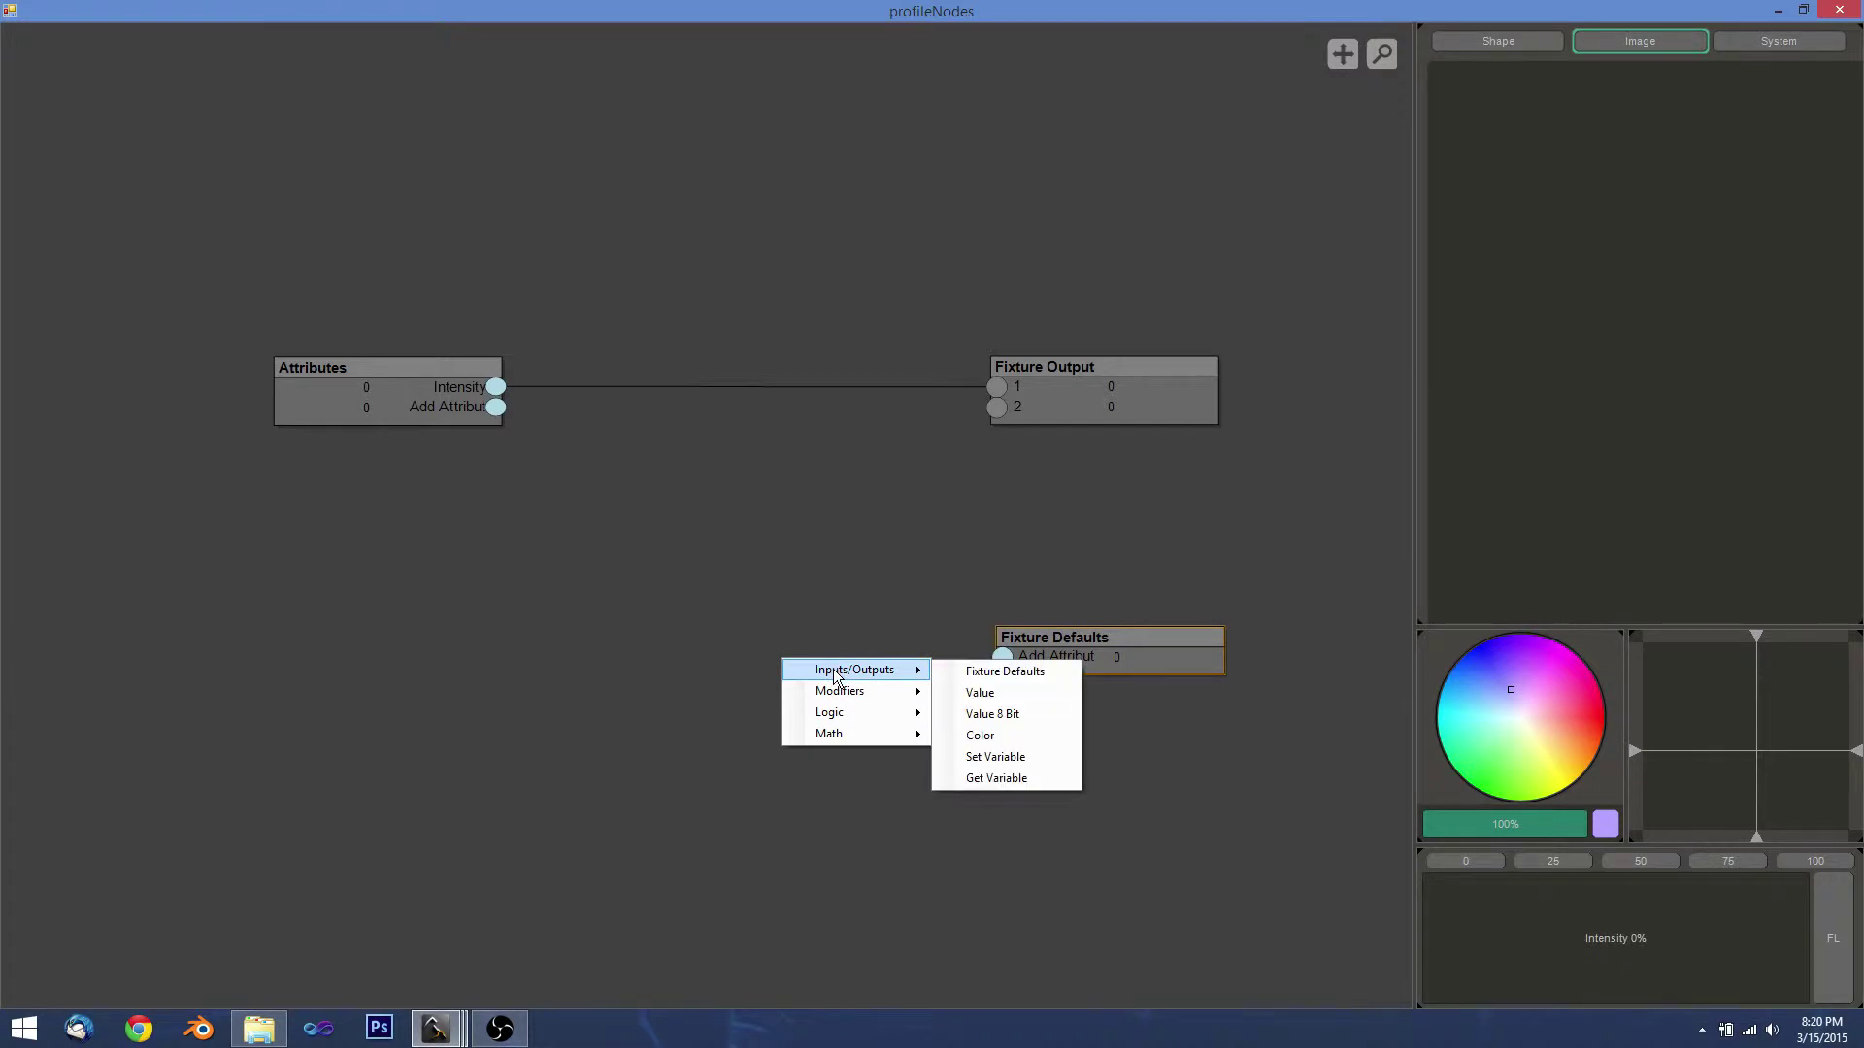
left_click(980, 692)
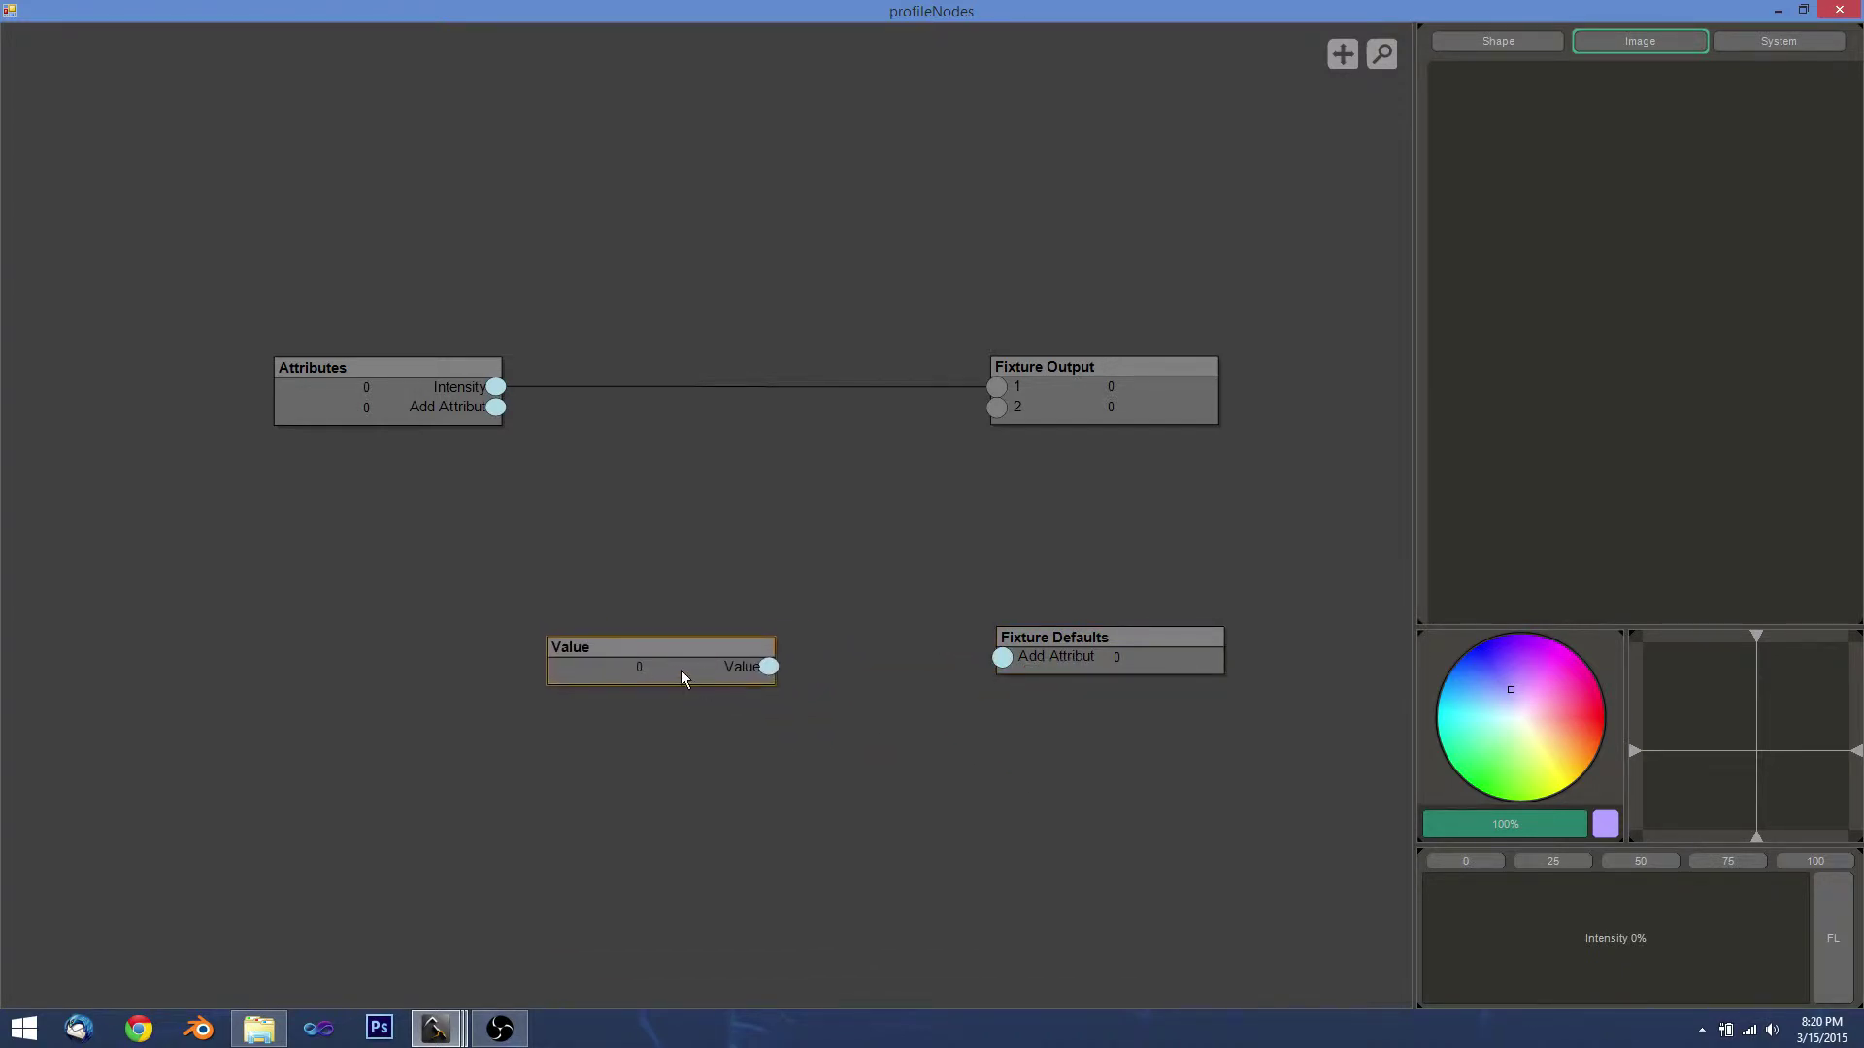
Set the Value node's number to 10000.
double_click(674, 670)
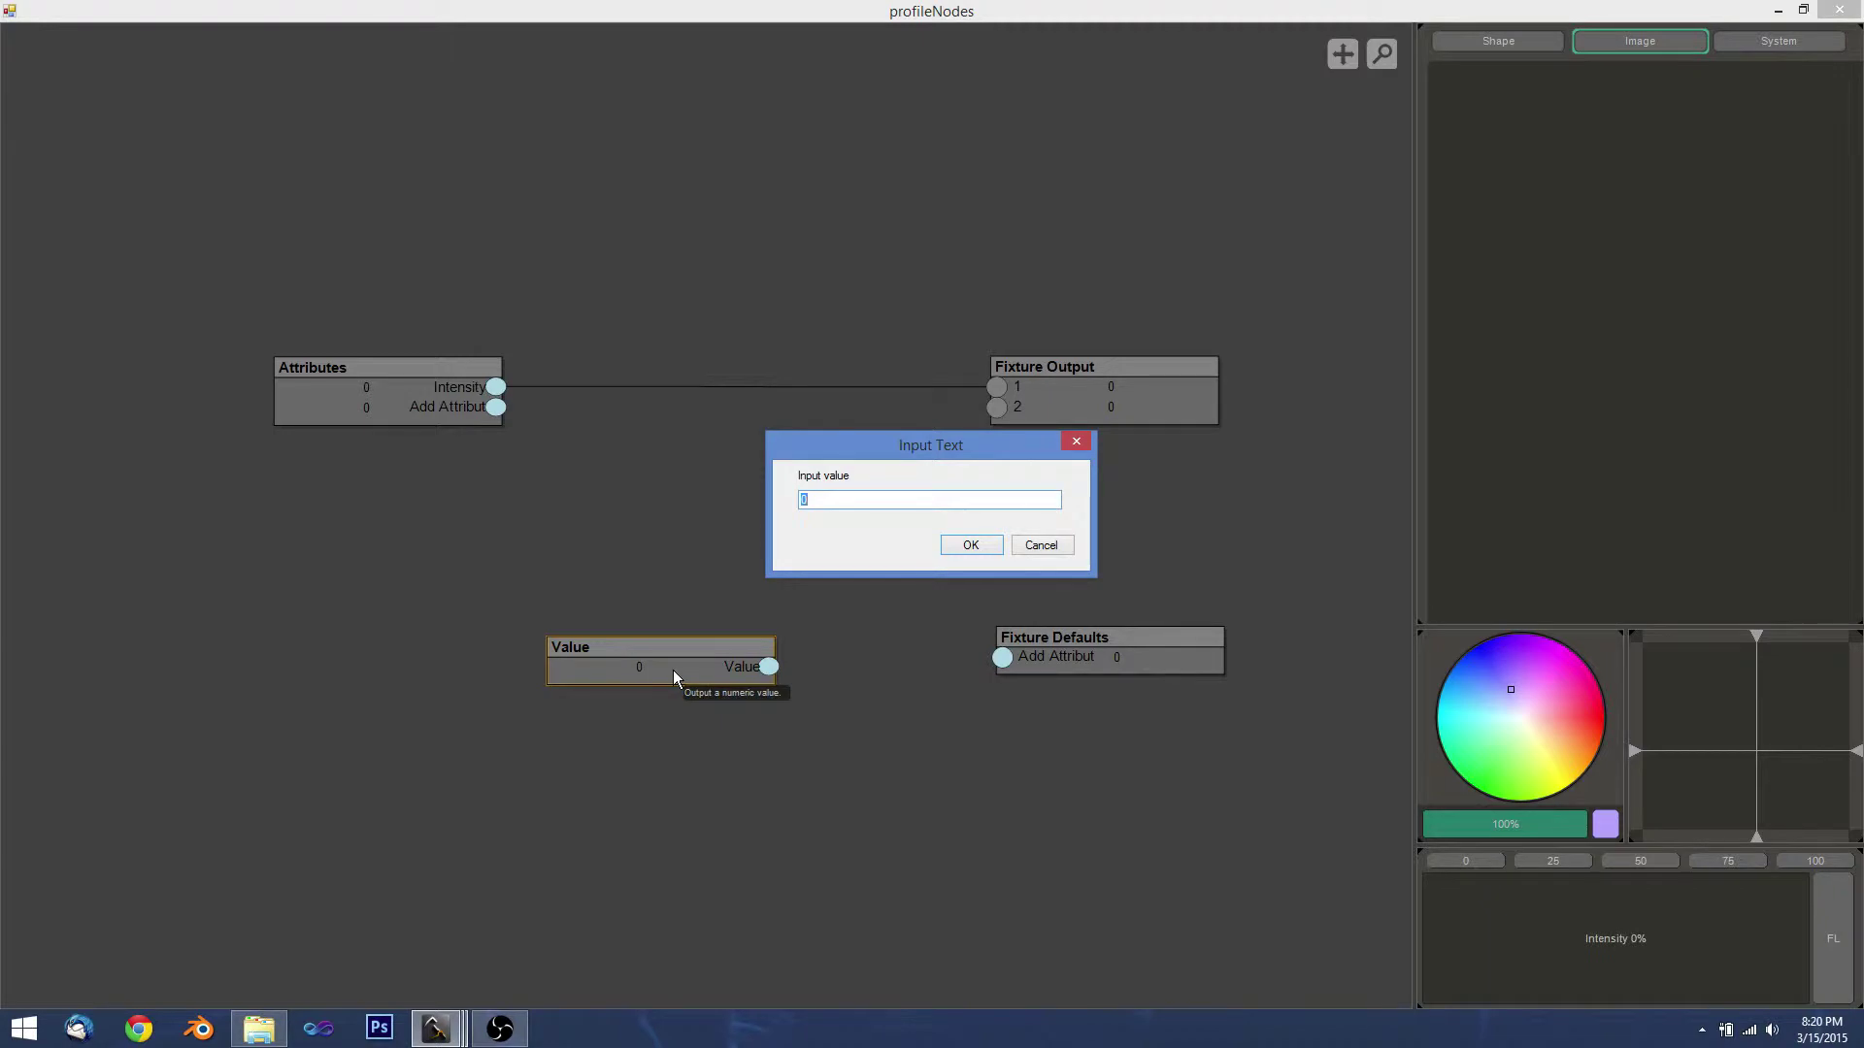
type("10000")
key("BackSpace")
key("BackSpace")
key("BackSpace")
key("BackSpace")
type("000")
left_click(972, 545)
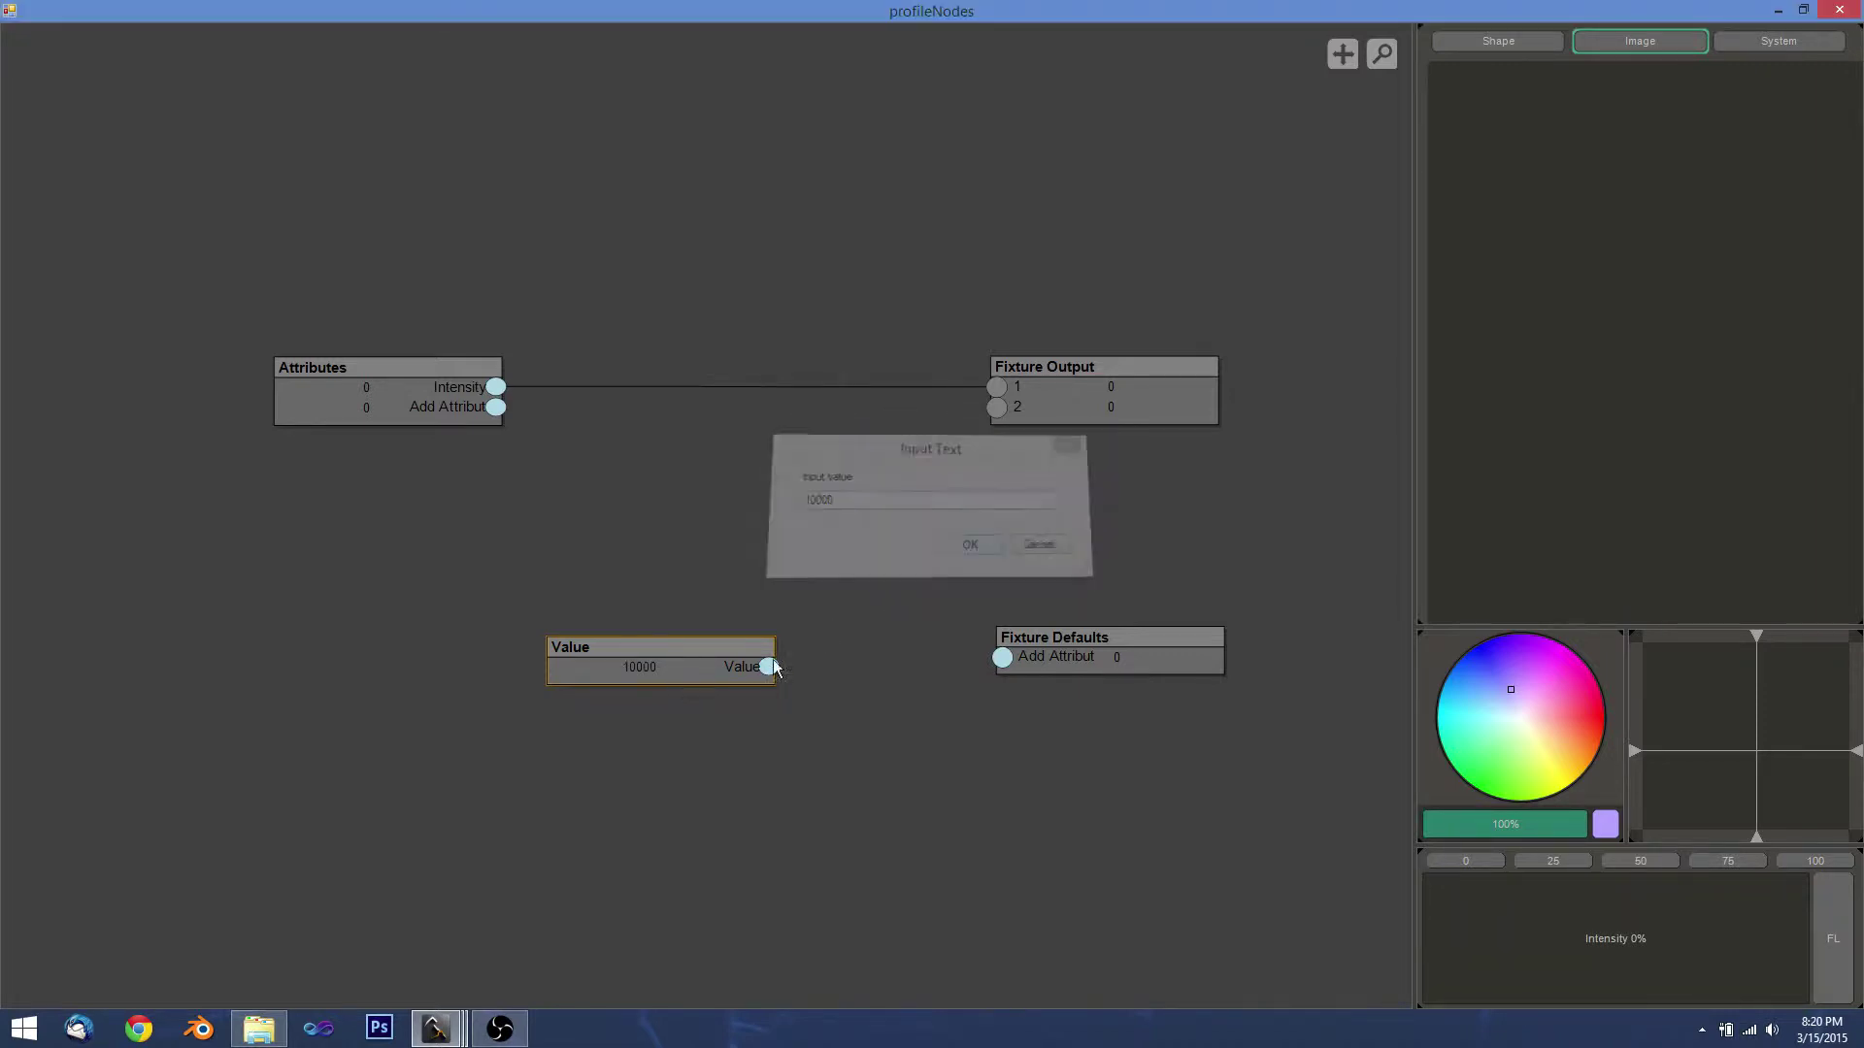
Connect the Value node to the Fixture Defaults node as the Intensity default and place the Value node closer to it.
left_click_drag(693, 665, 1004, 657)
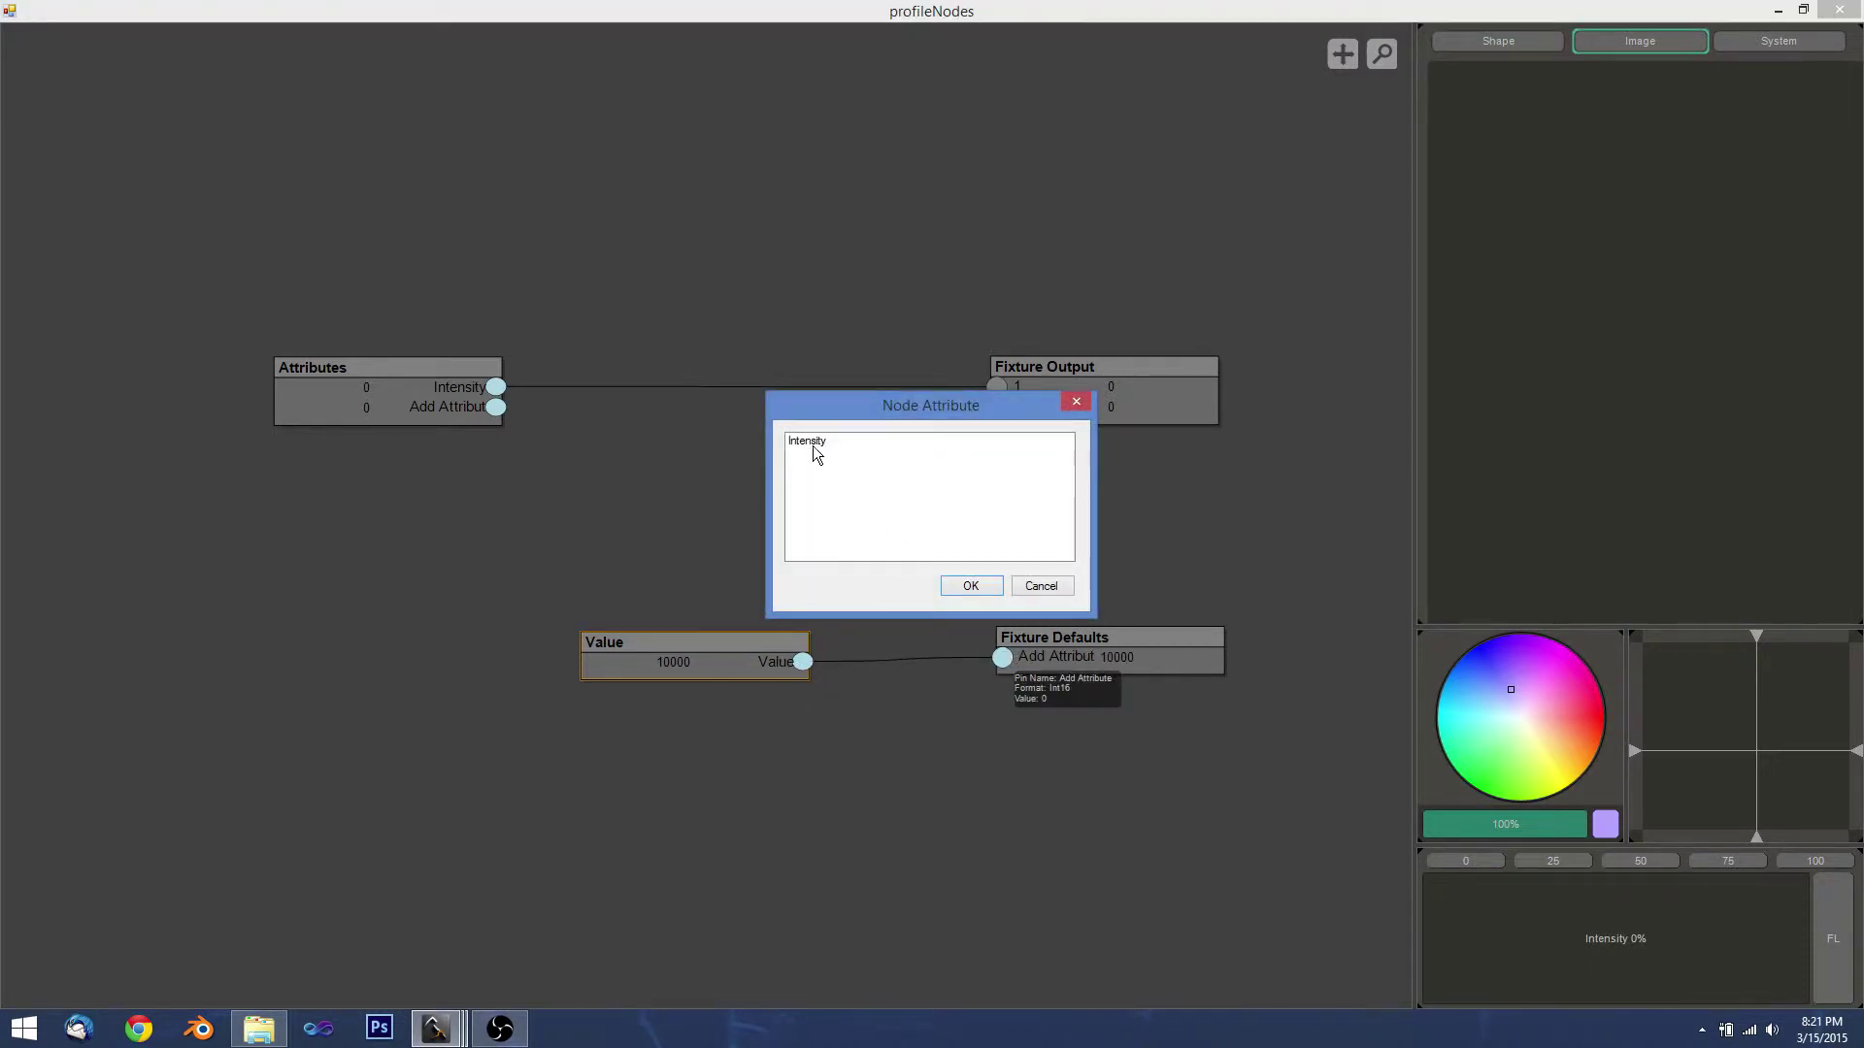
left_click(813, 445)
left_click_drag(968, 410, 911, 416)
left_click(964, 605)
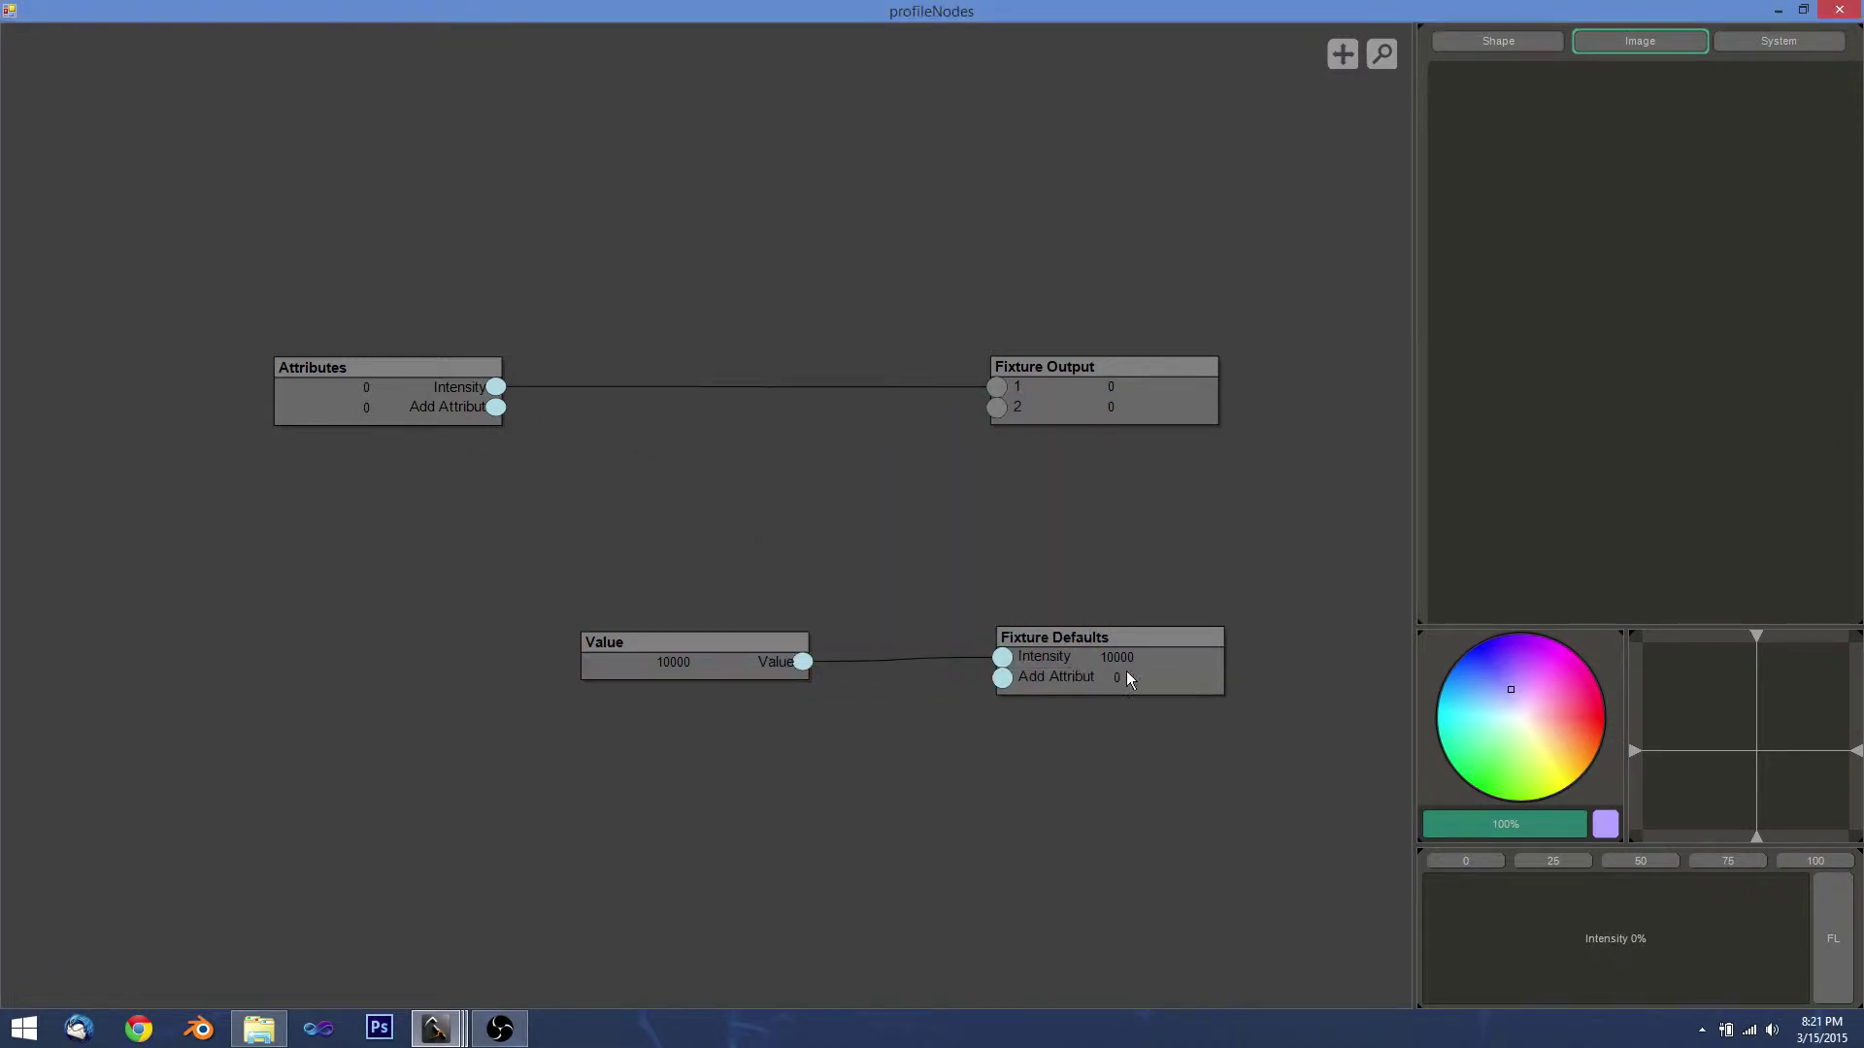
left_click_drag(725, 649, 790, 647)
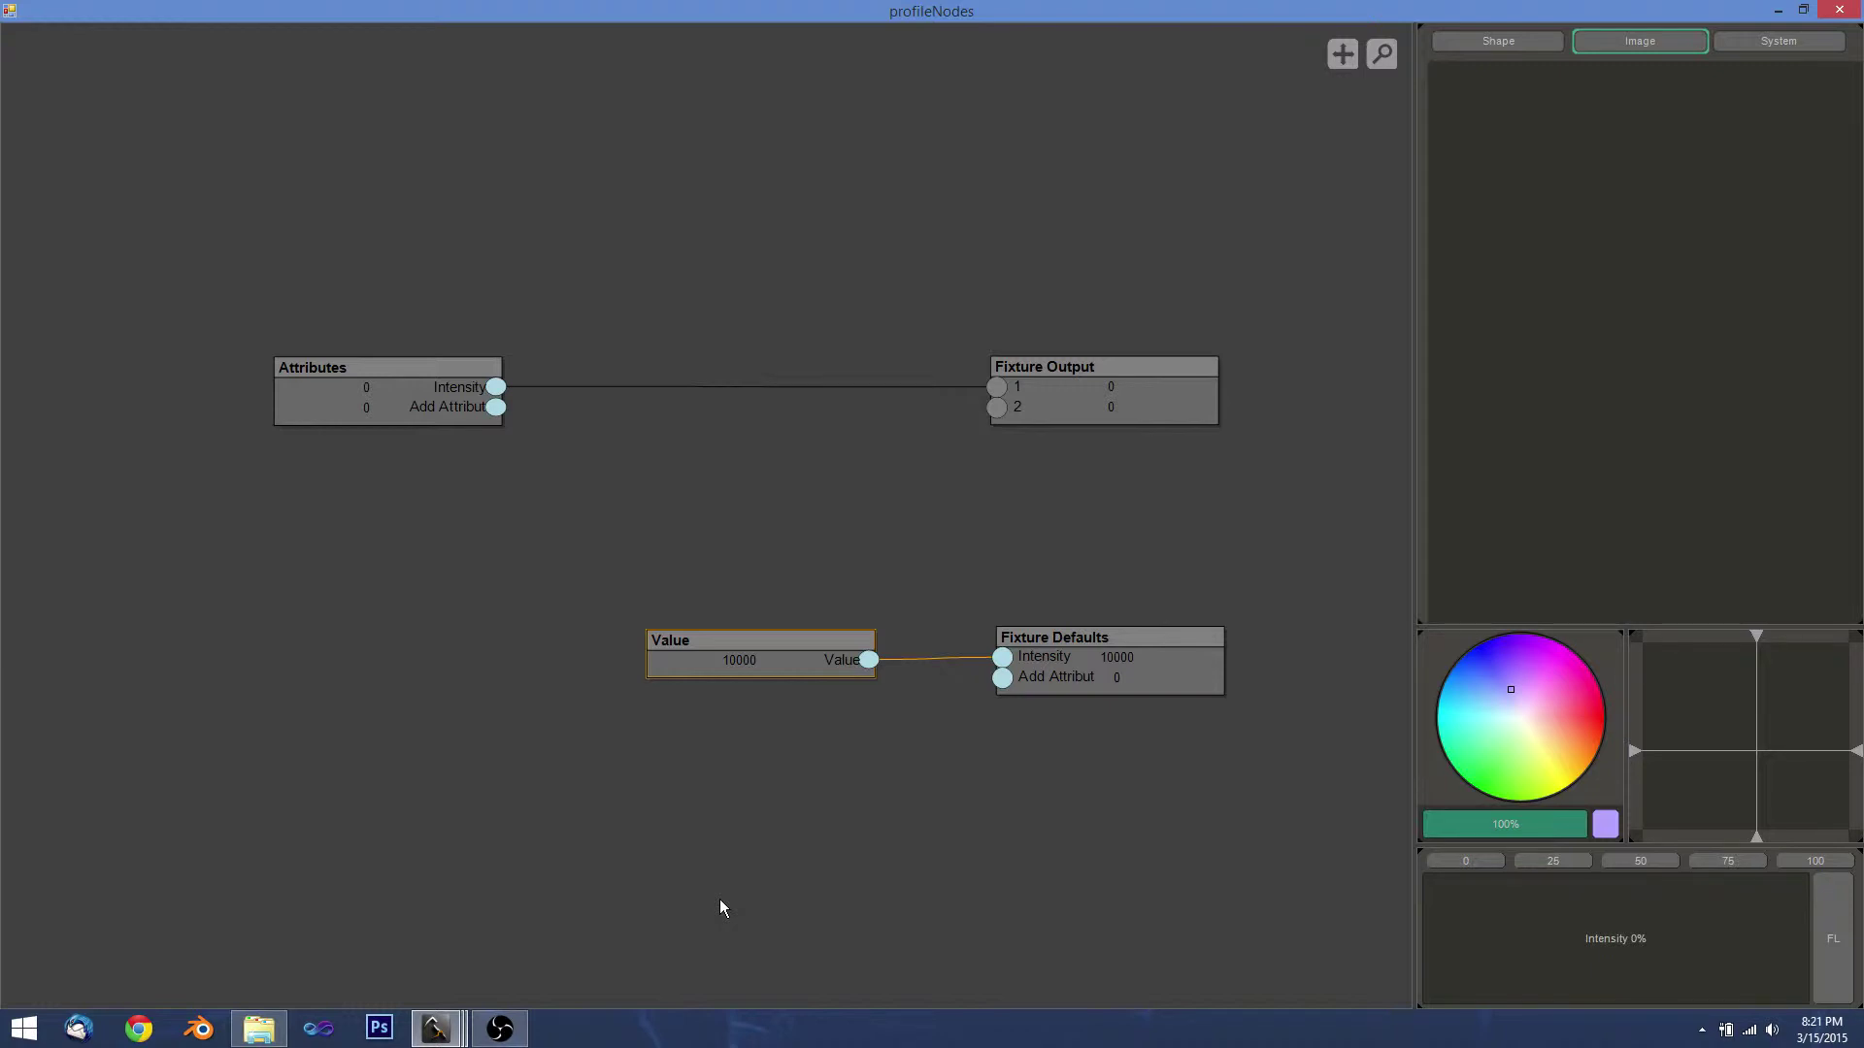
Delete the Fixture Defaults node and the Value node.
left_click(1068, 668)
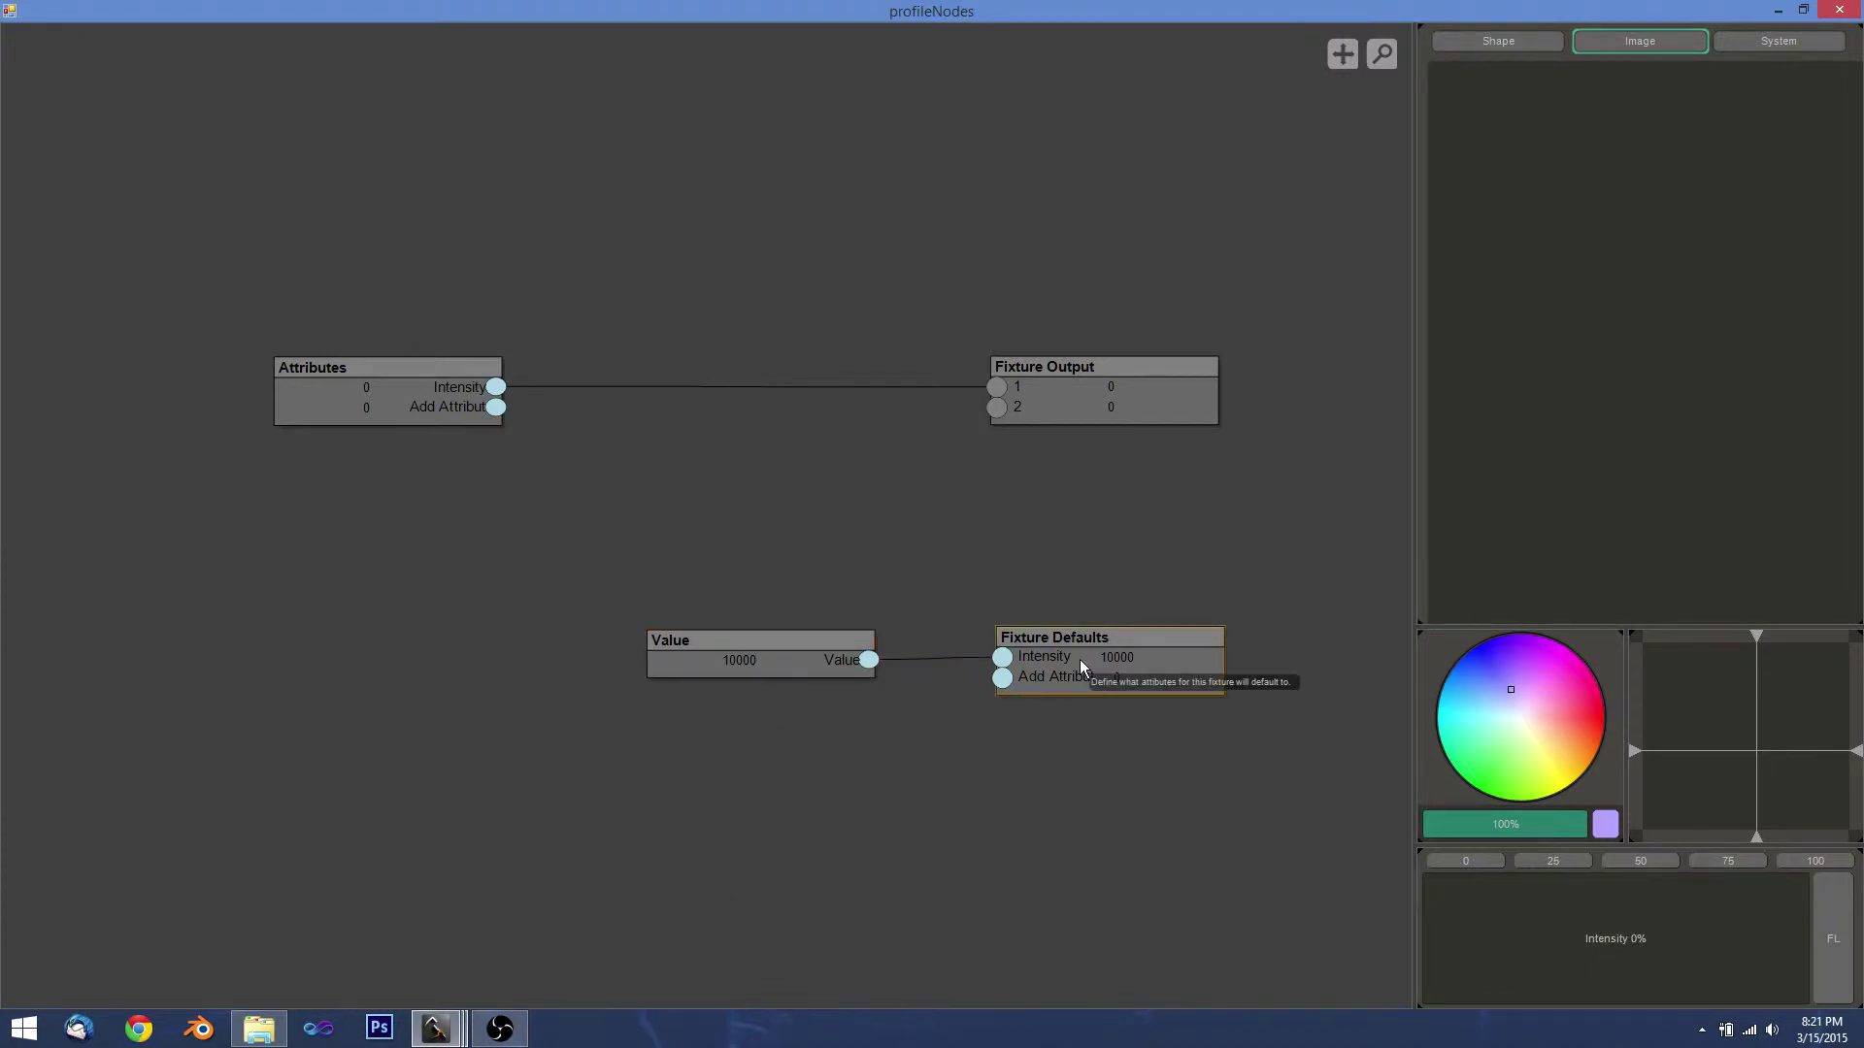
left_click(809, 661)
key("Delete")
Add a Color node below the Intensity link and set its color to violet-blue.
right_click(613, 598)
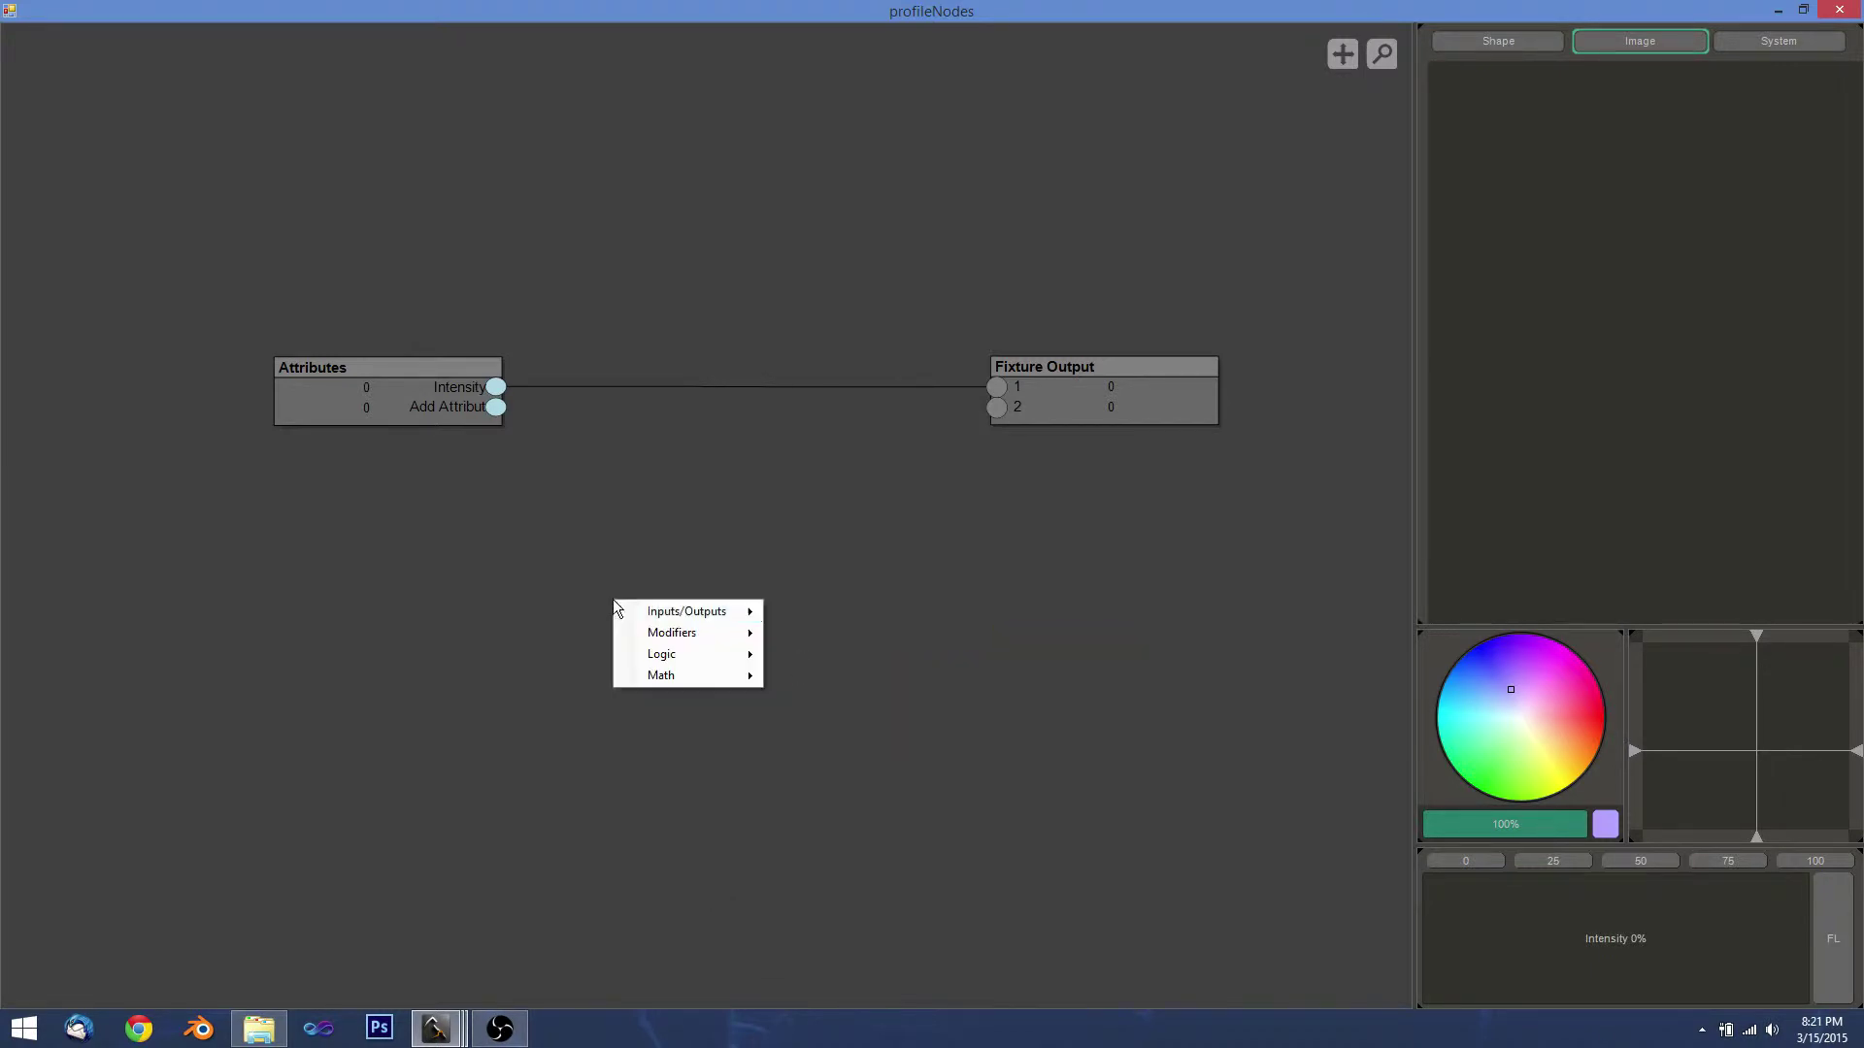
mouse_move(680, 610)
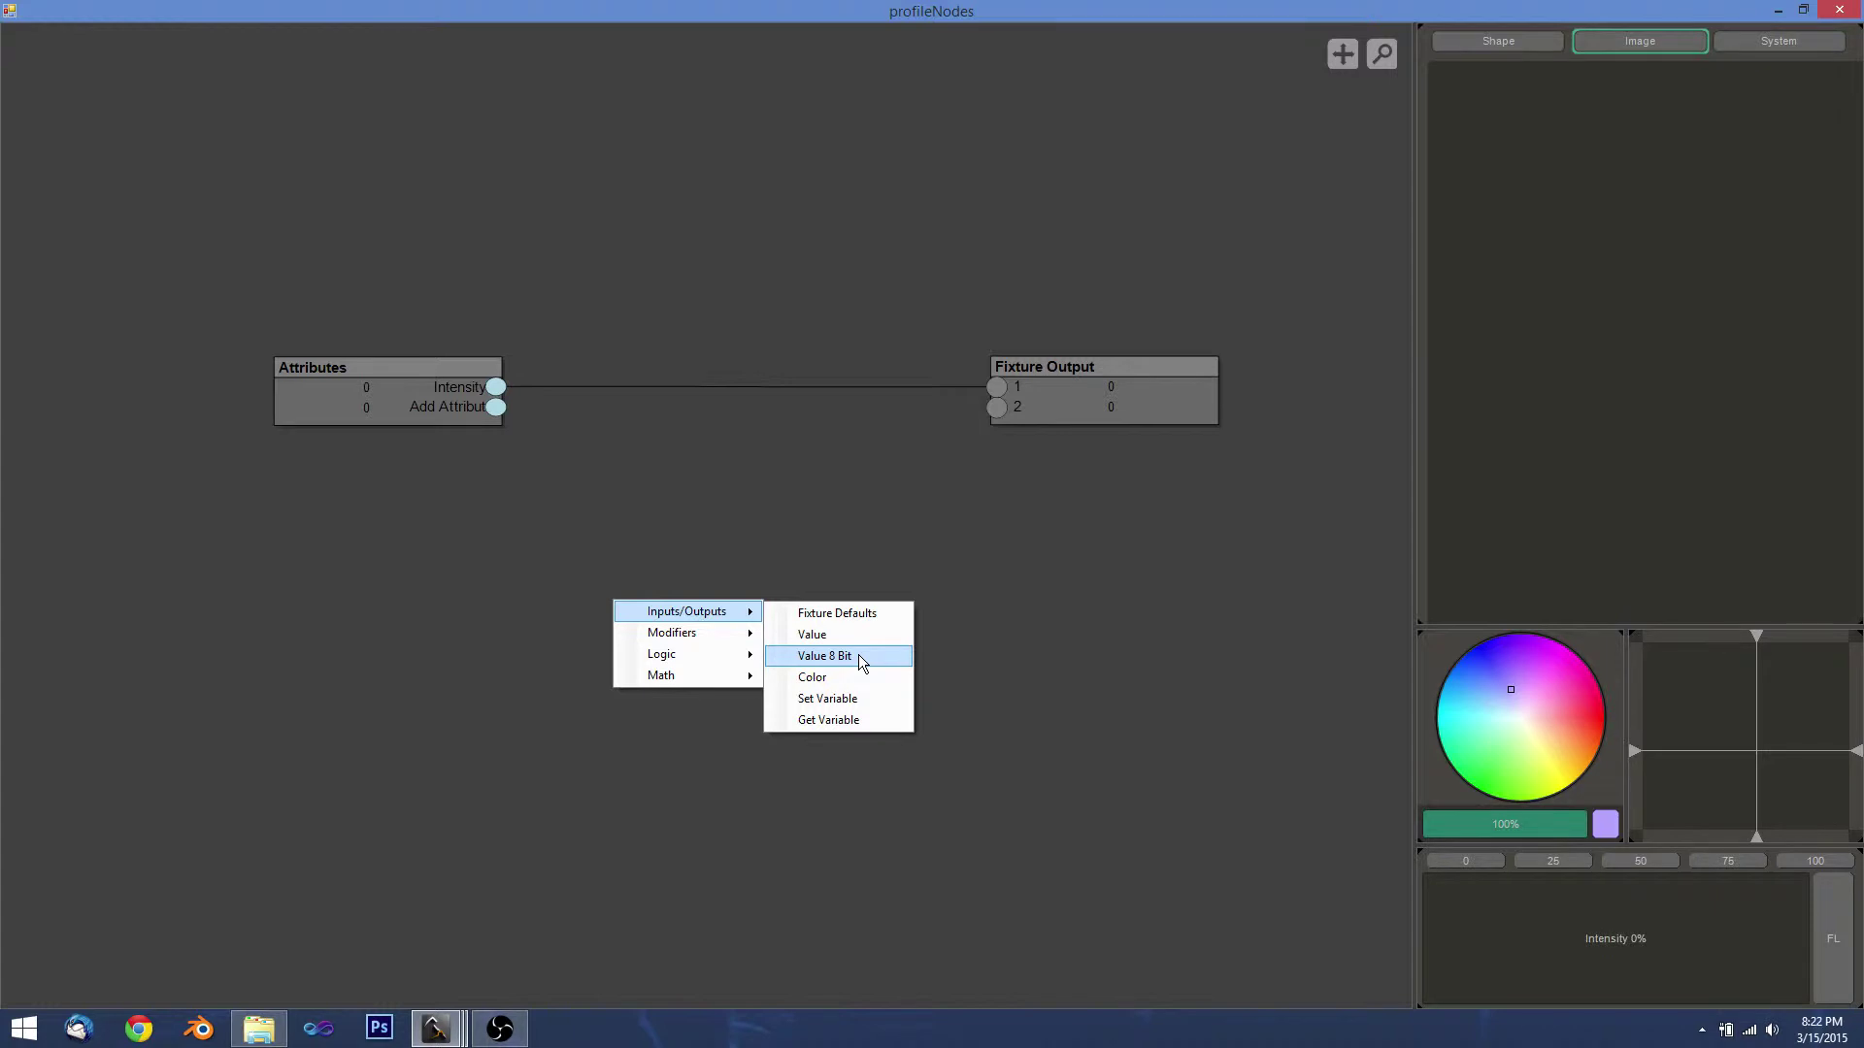
left_click(846, 677)
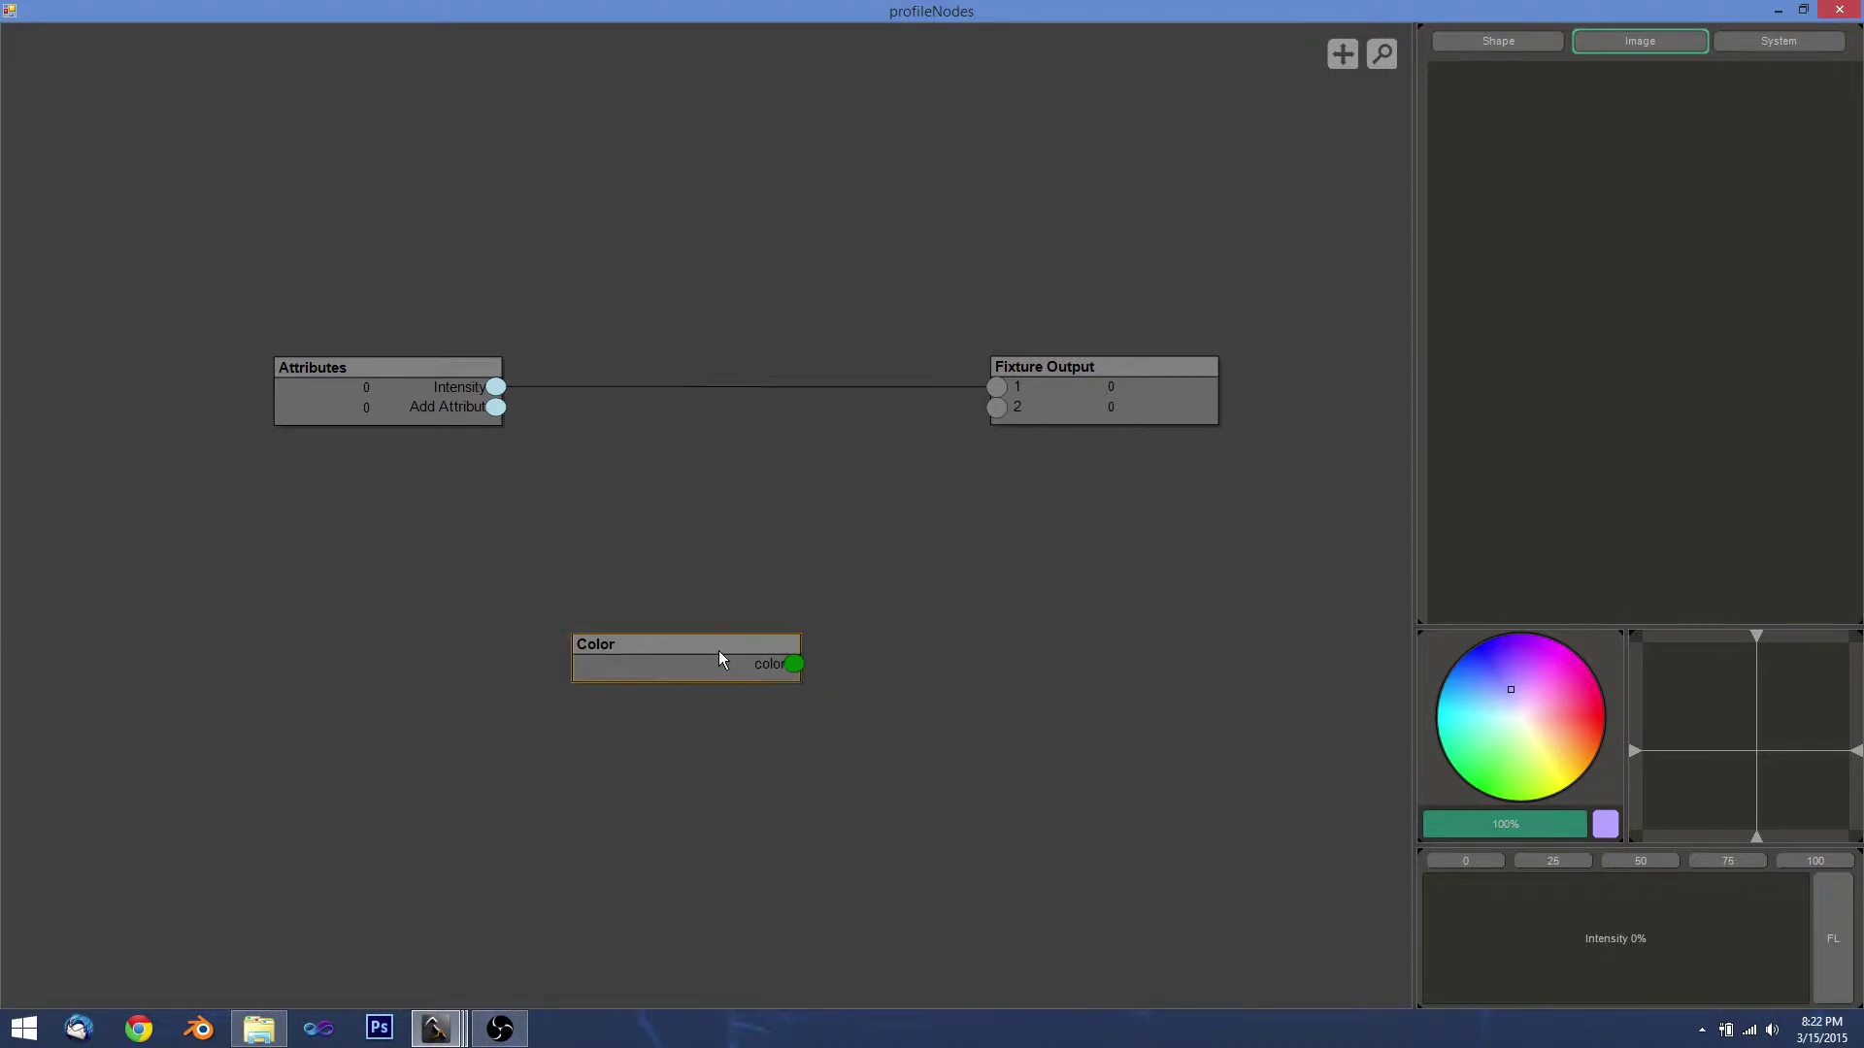
left_click_drag(718, 650, 682, 618)
double_click(616, 623)
left_click(911, 424)
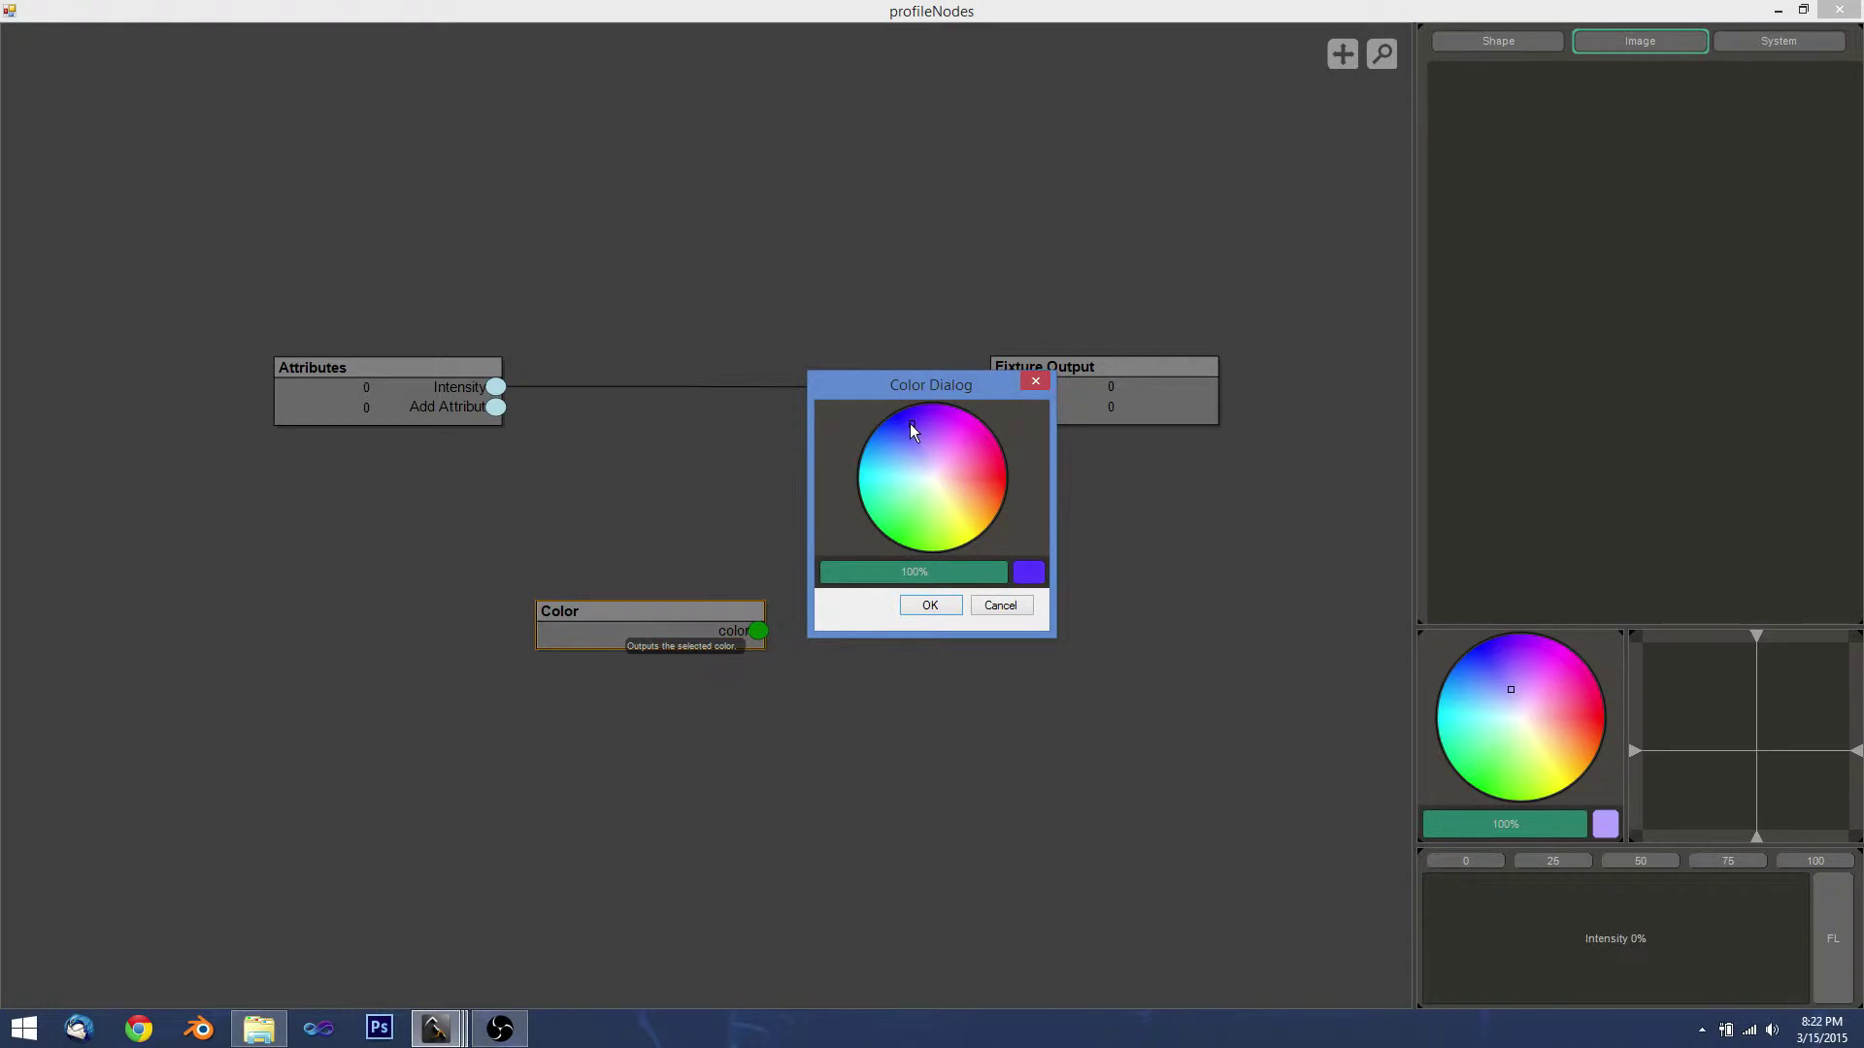
left_click(930, 605)
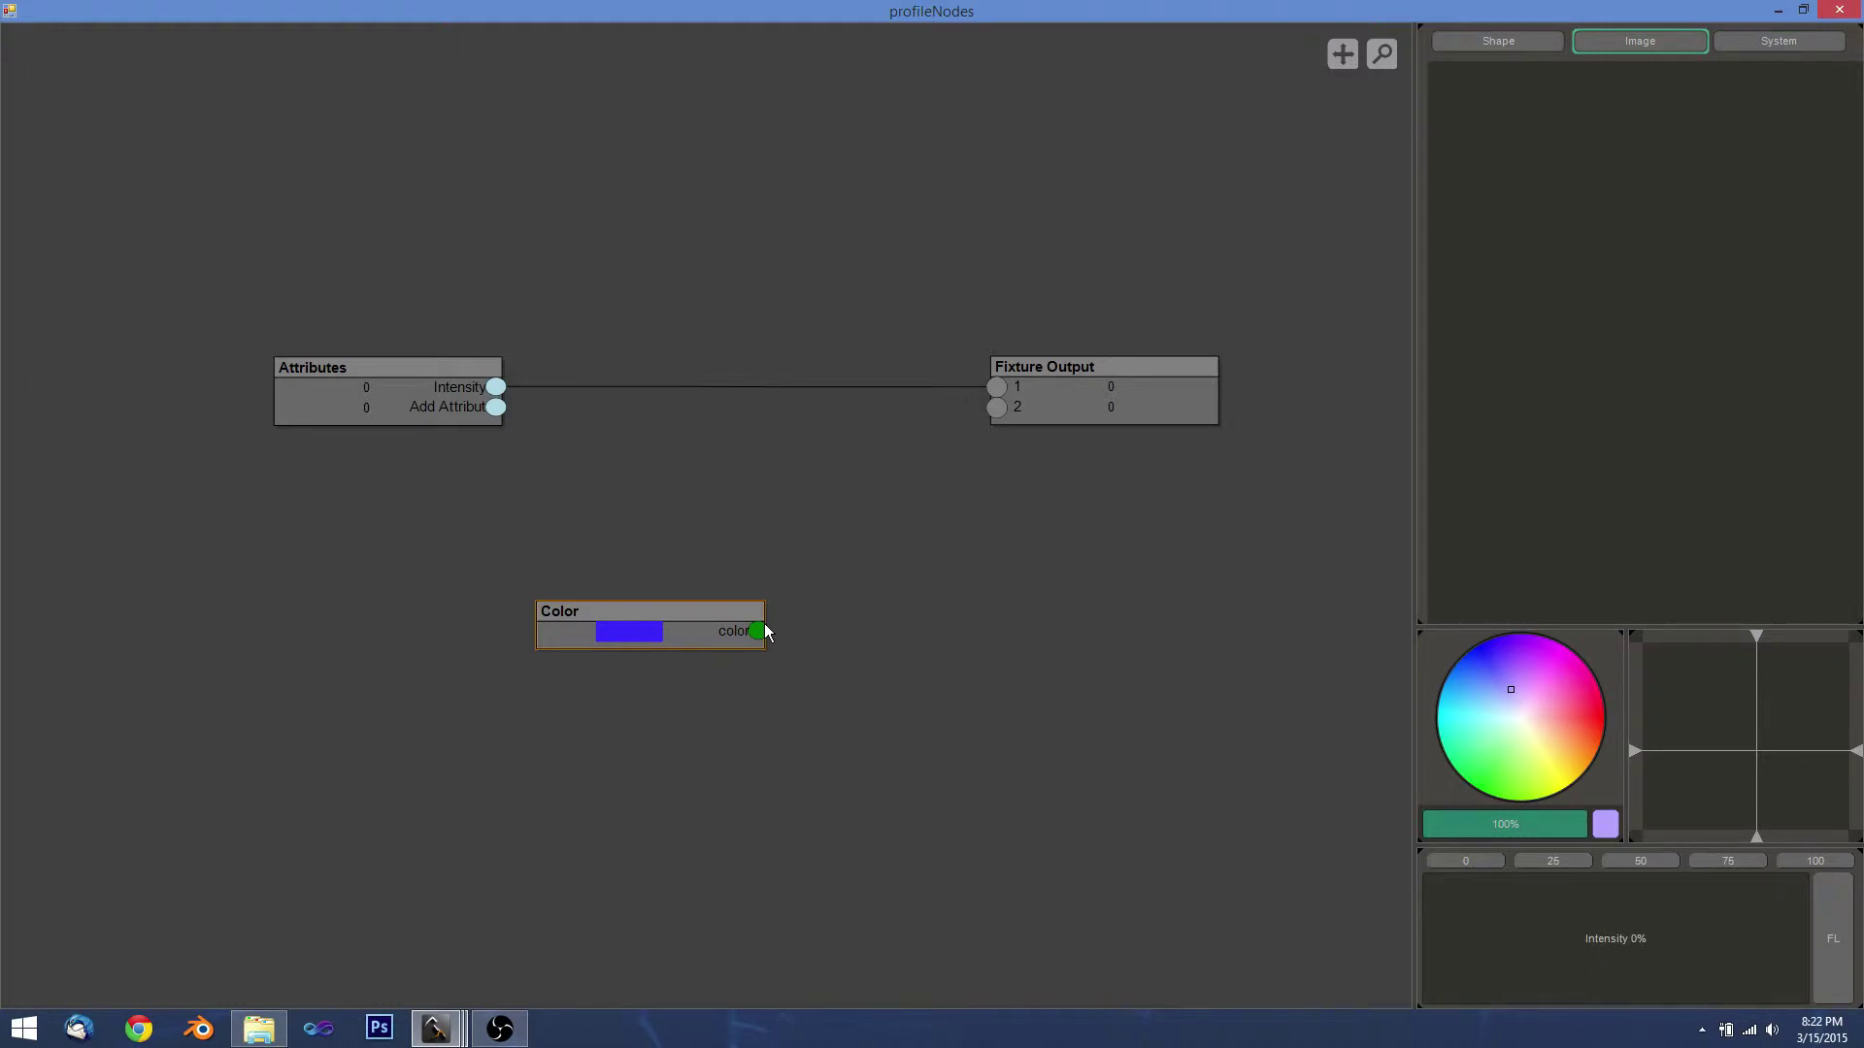
left_click_drag(612, 629, 629, 608)
Add a Set Variable node and a Get Variable node, and move Fixture Output farther away to make room.
right_click(824, 670)
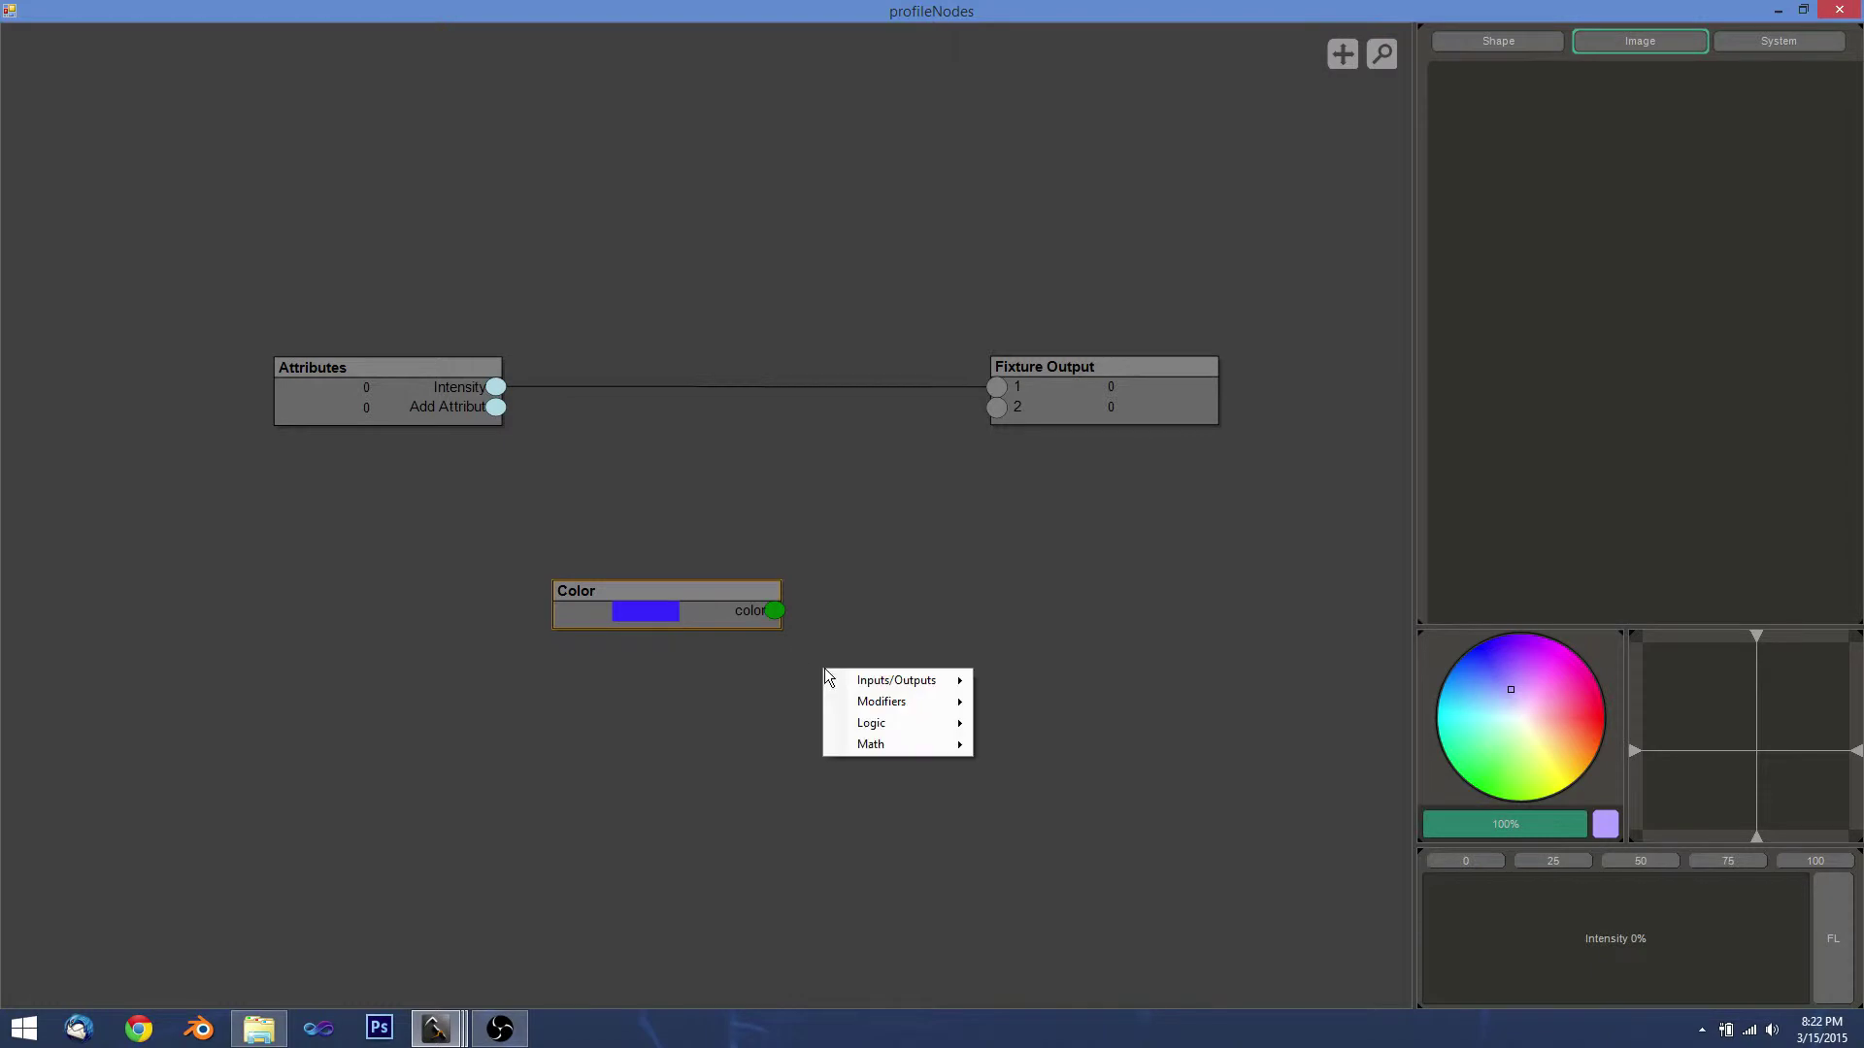
mouse_move(895, 685)
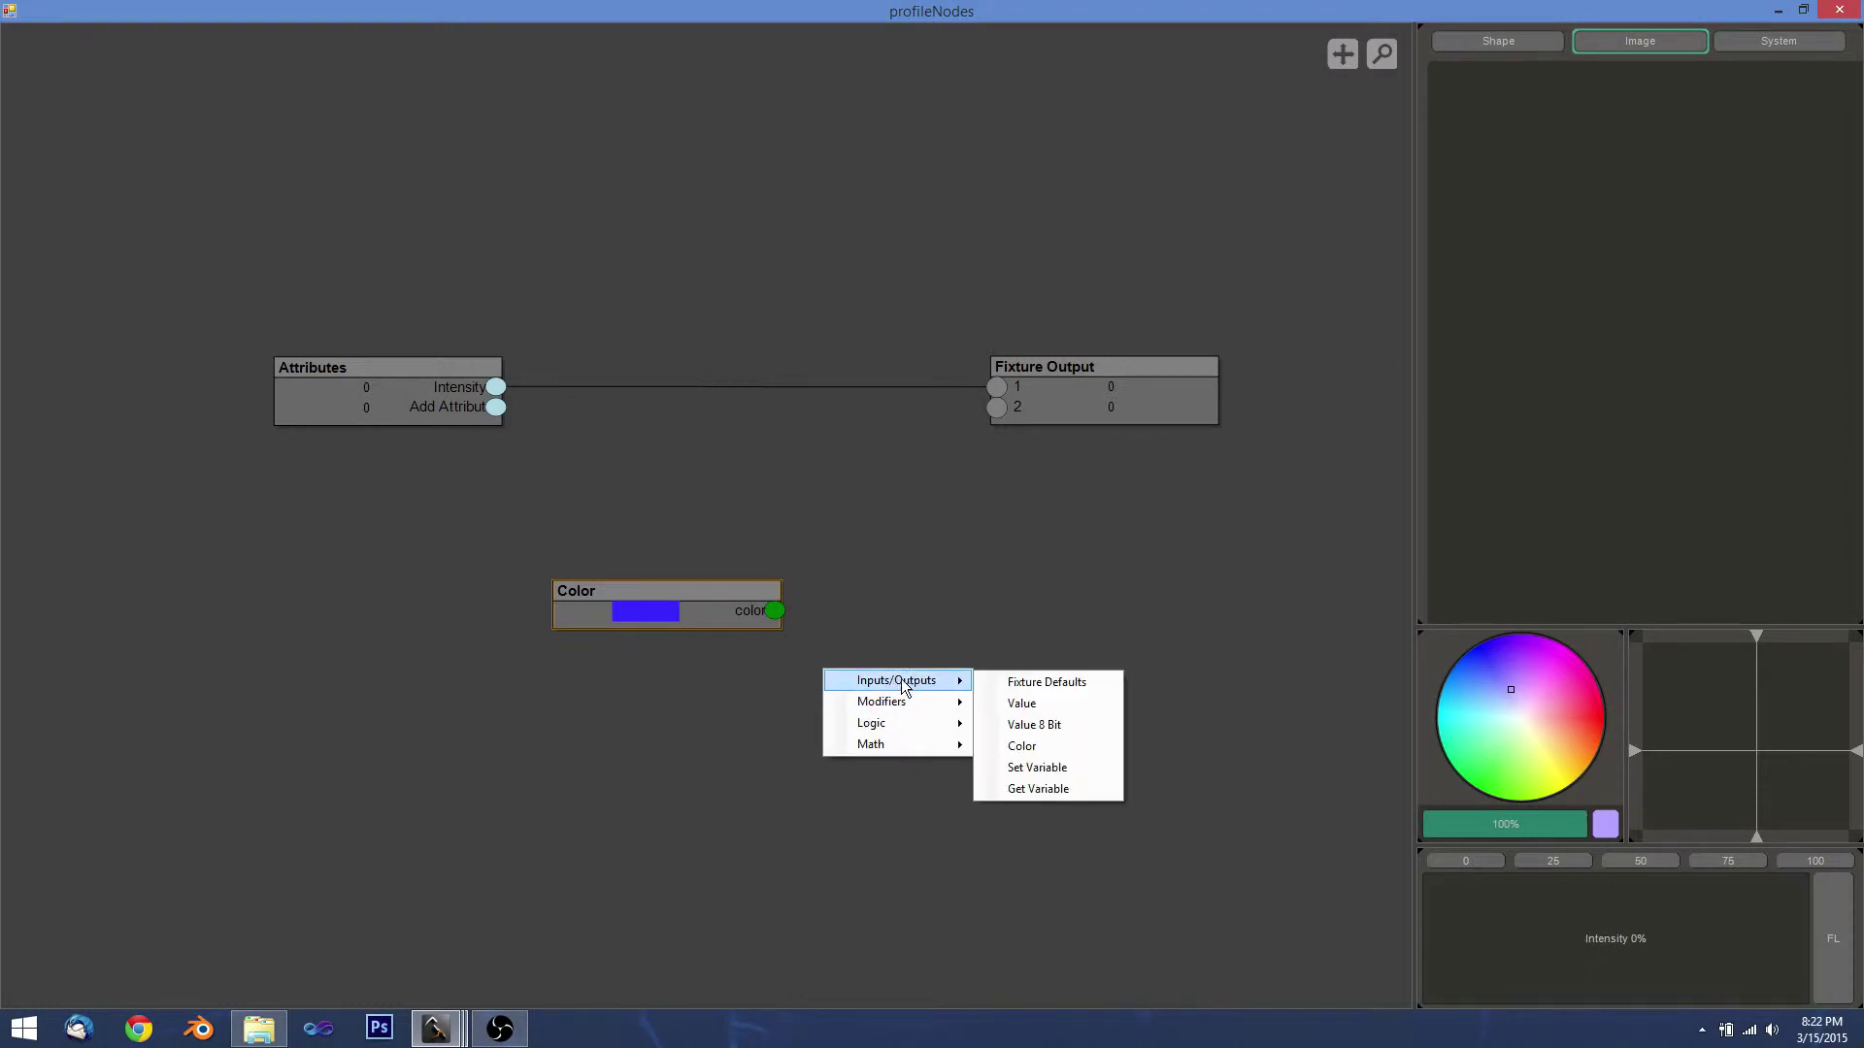
left_click(1078, 767)
right_click(888, 563)
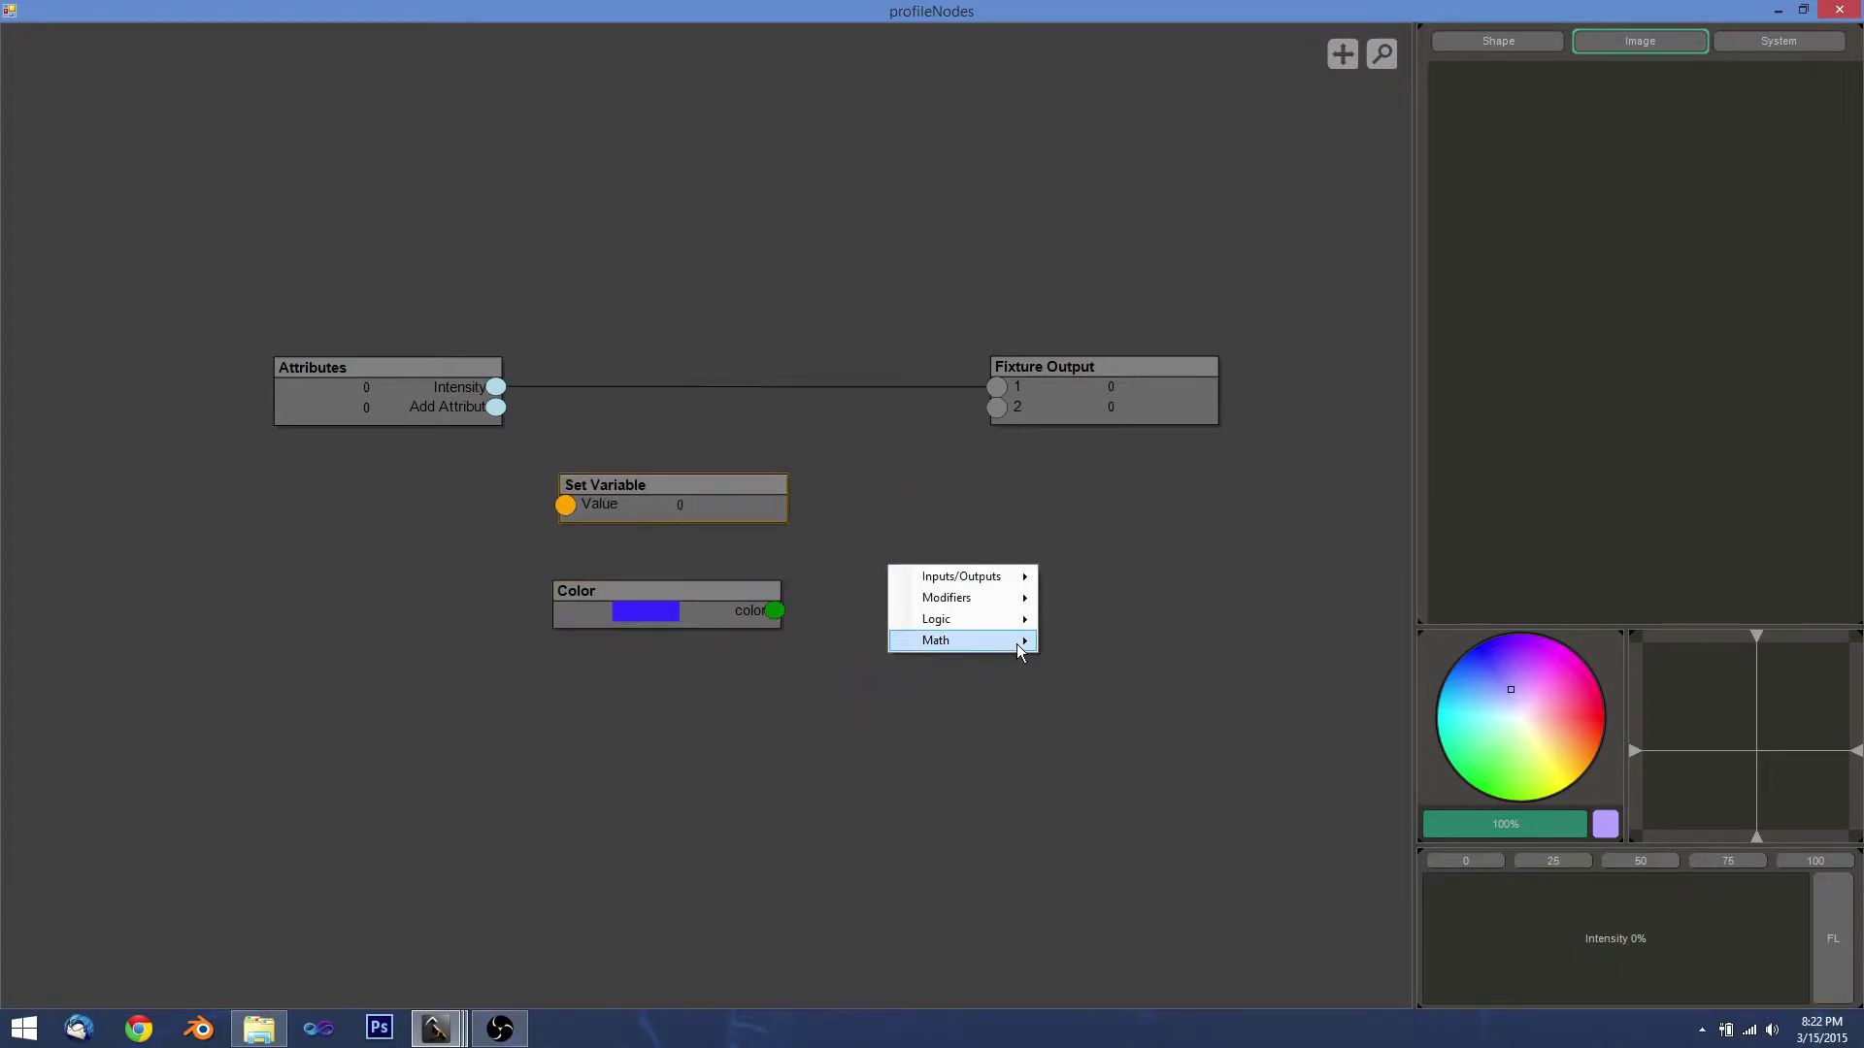
mouse_move(1012, 579)
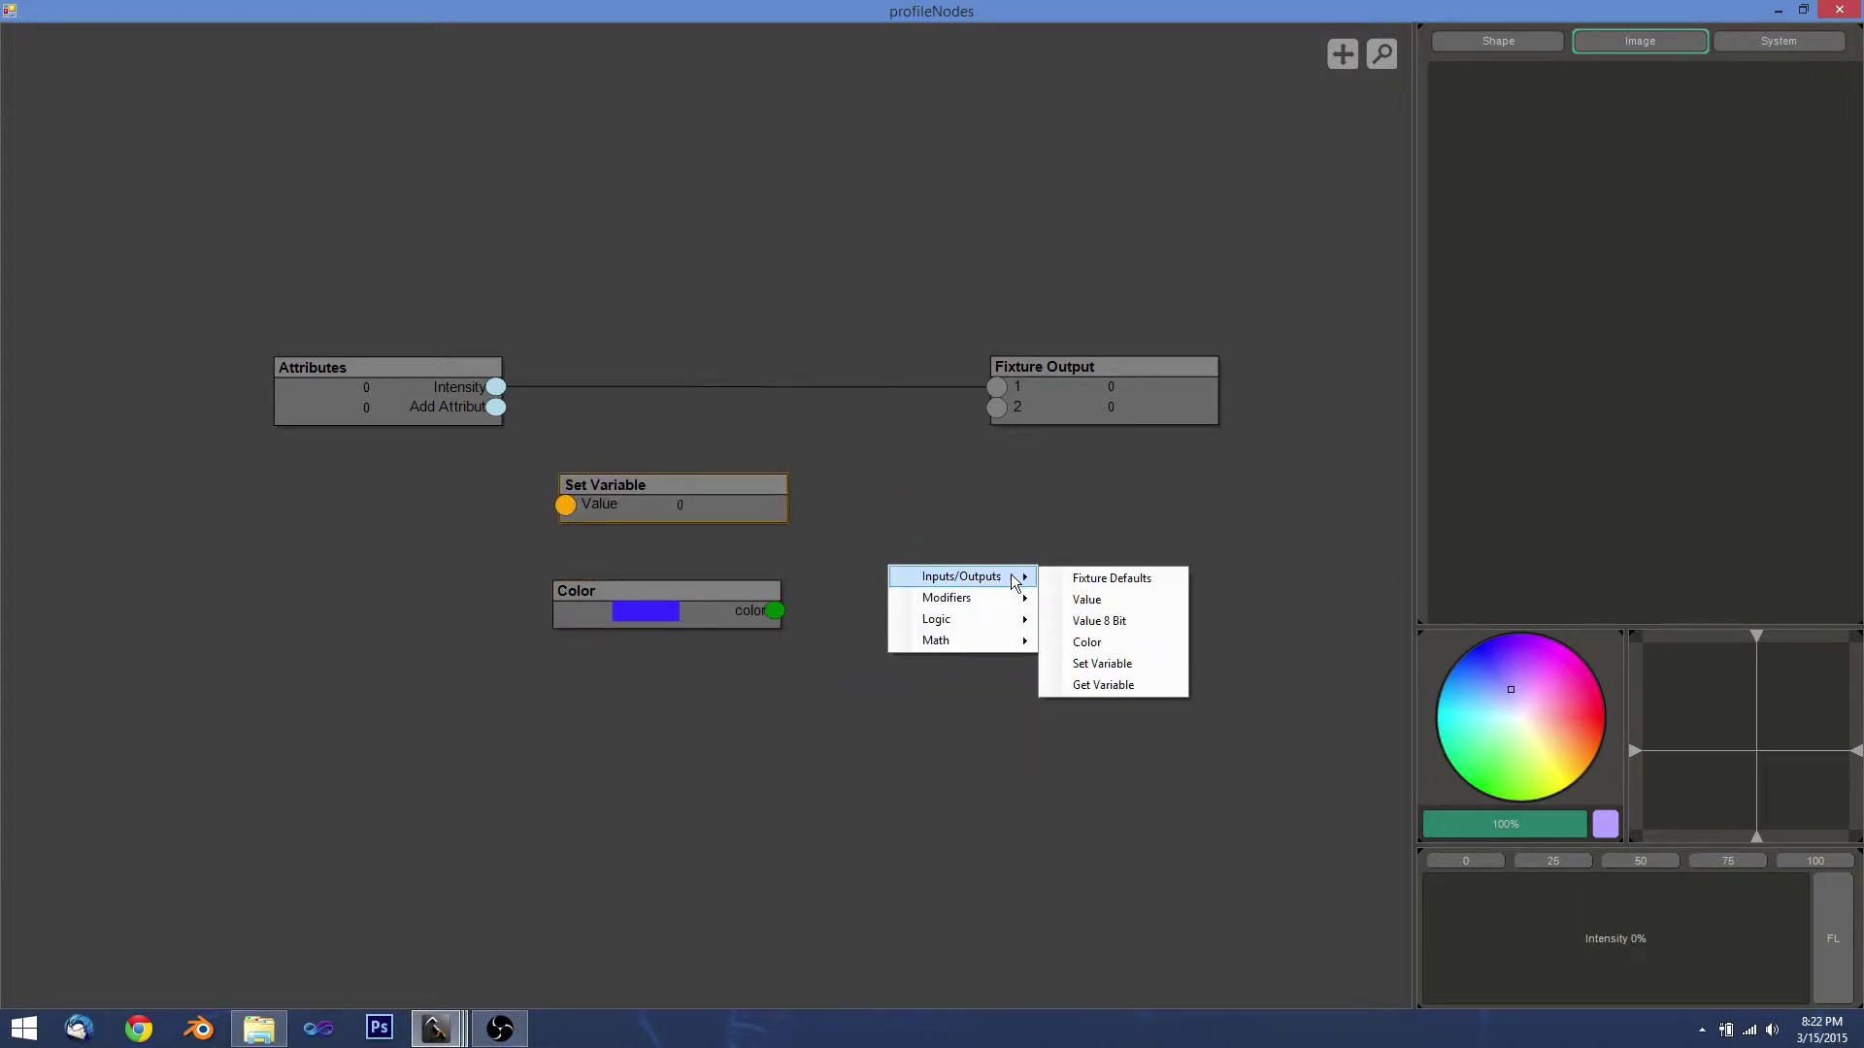
left_click(1099, 685)
left_click_drag(1079, 412, 1201, 412)
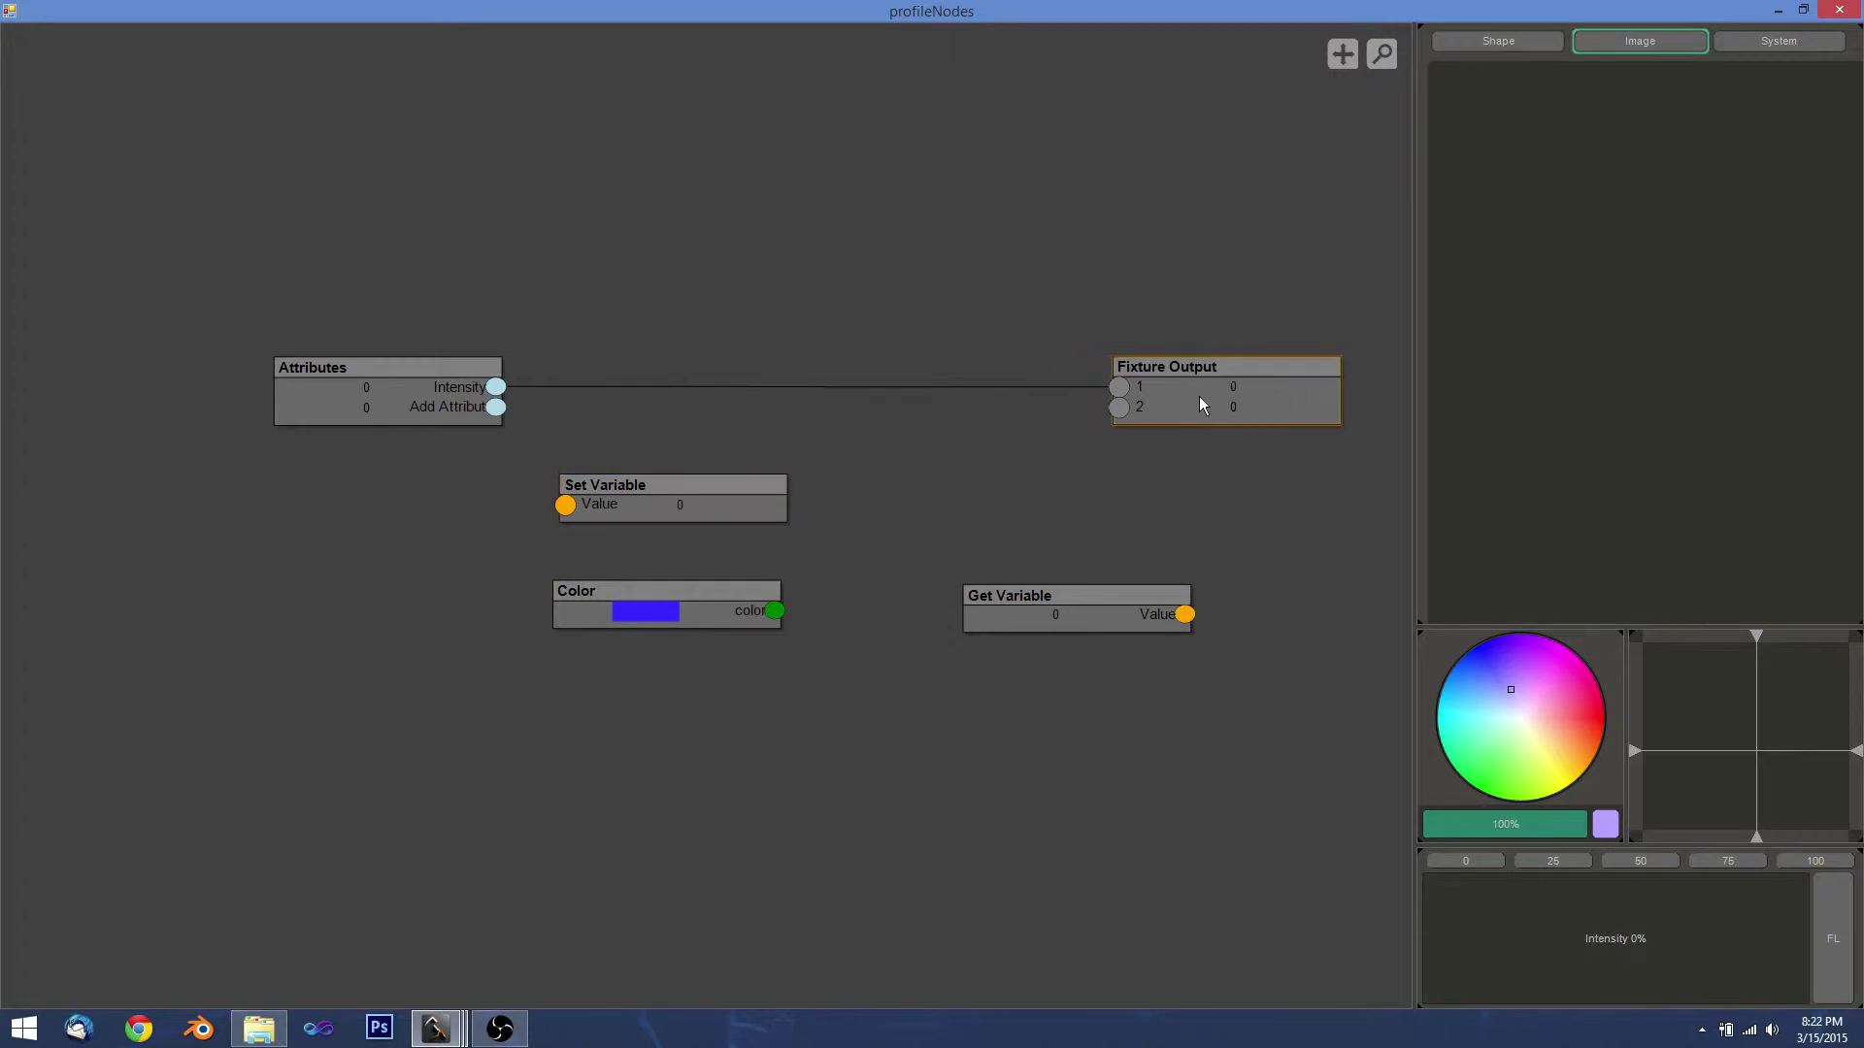
Reroute the Attributes link from Fixture Output to the Set Variable node's Value input and assign it the Intensity attribute.
left_click_drag(695, 500, 791, 491)
left_click_drag(1121, 388, 664, 497)
left_click_drag(1070, 428, 1062, 481)
scroll(842, 481, "up", 2)
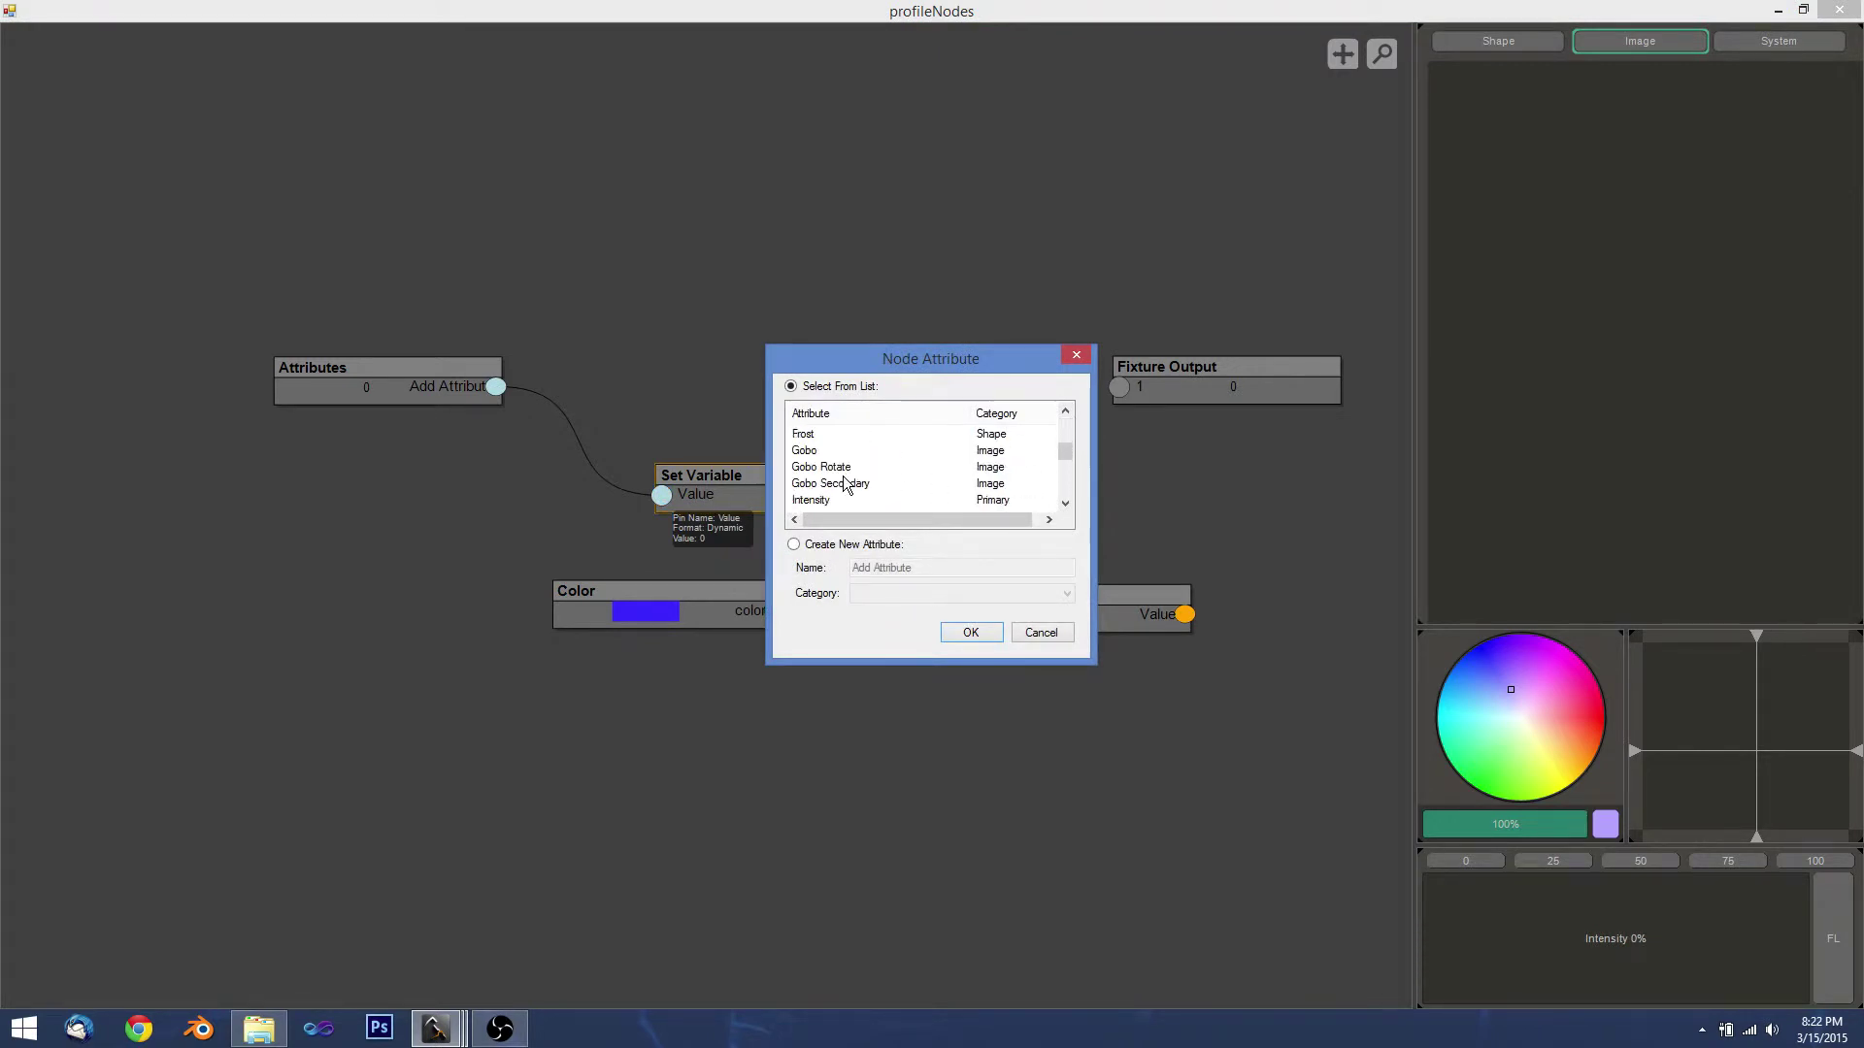
left_click(820, 451)
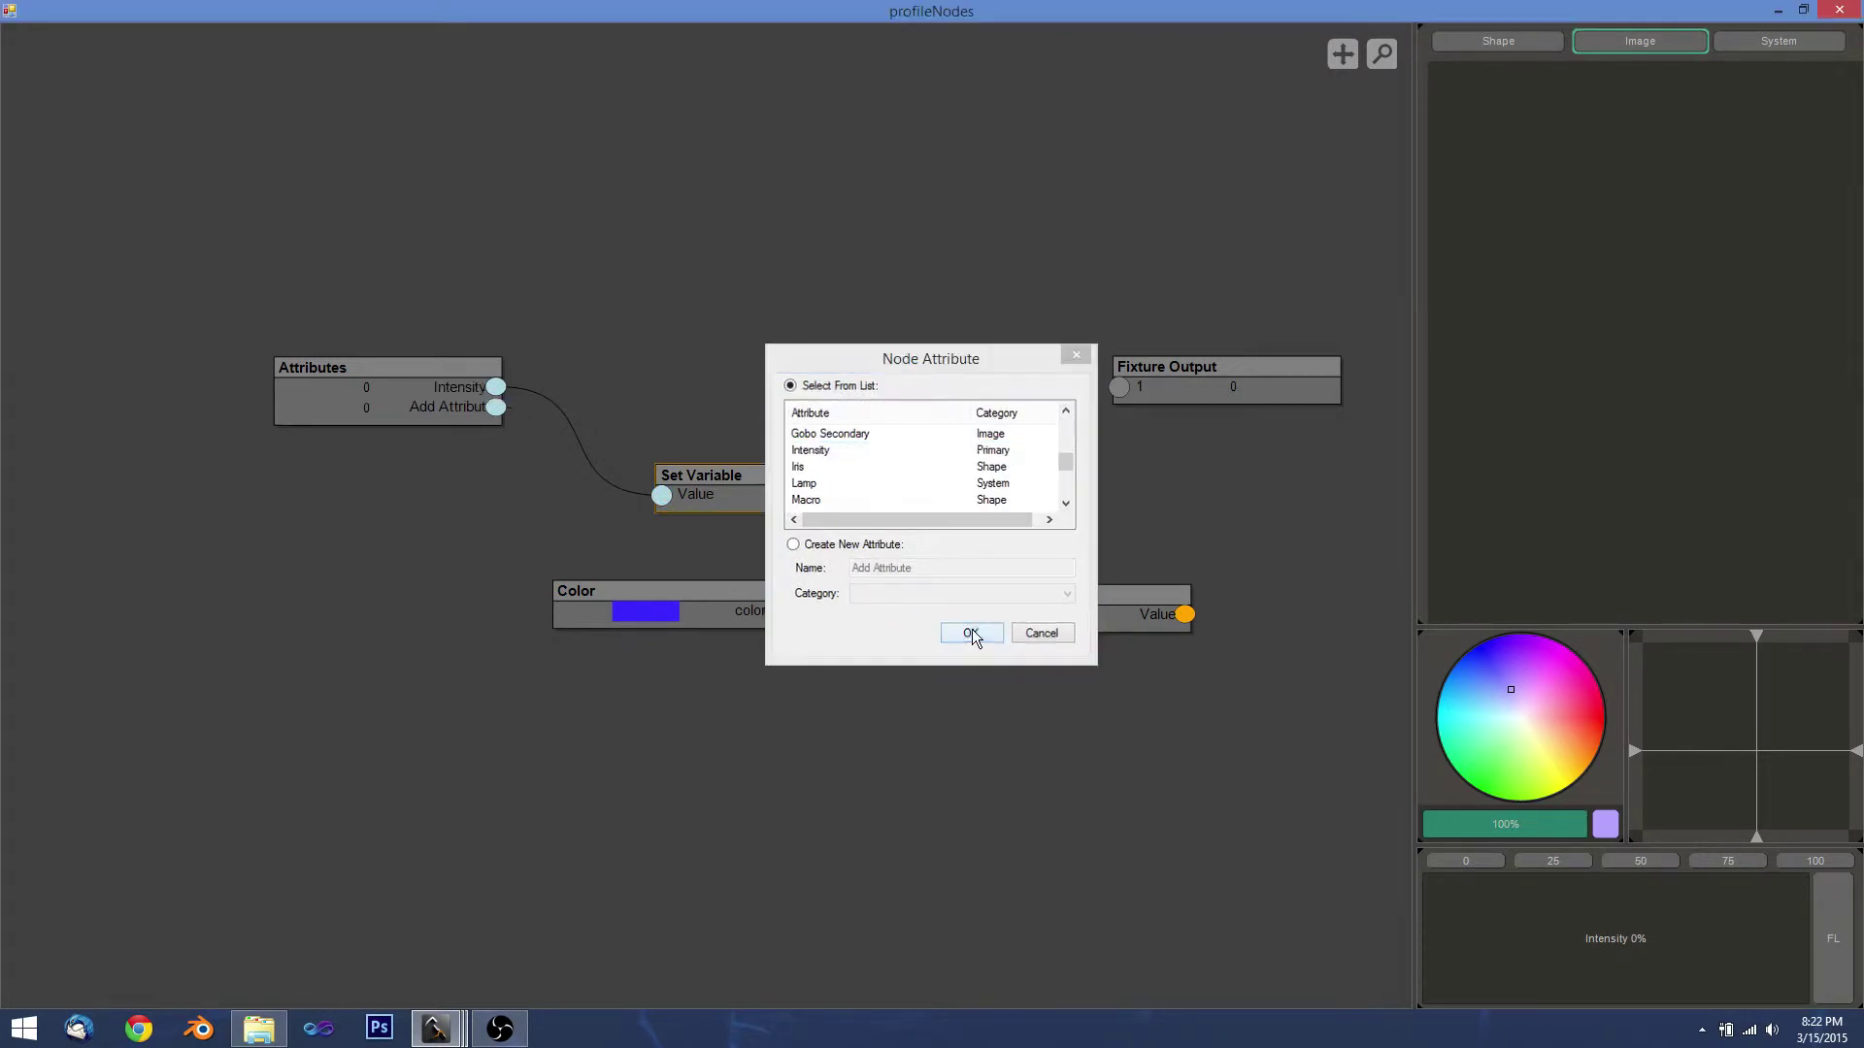
left_click(971, 632)
Name the Set Variable node's variable Test and place the node above the Attributes node.
left_click_drag(755, 499, 732, 385)
double_click(732, 385)
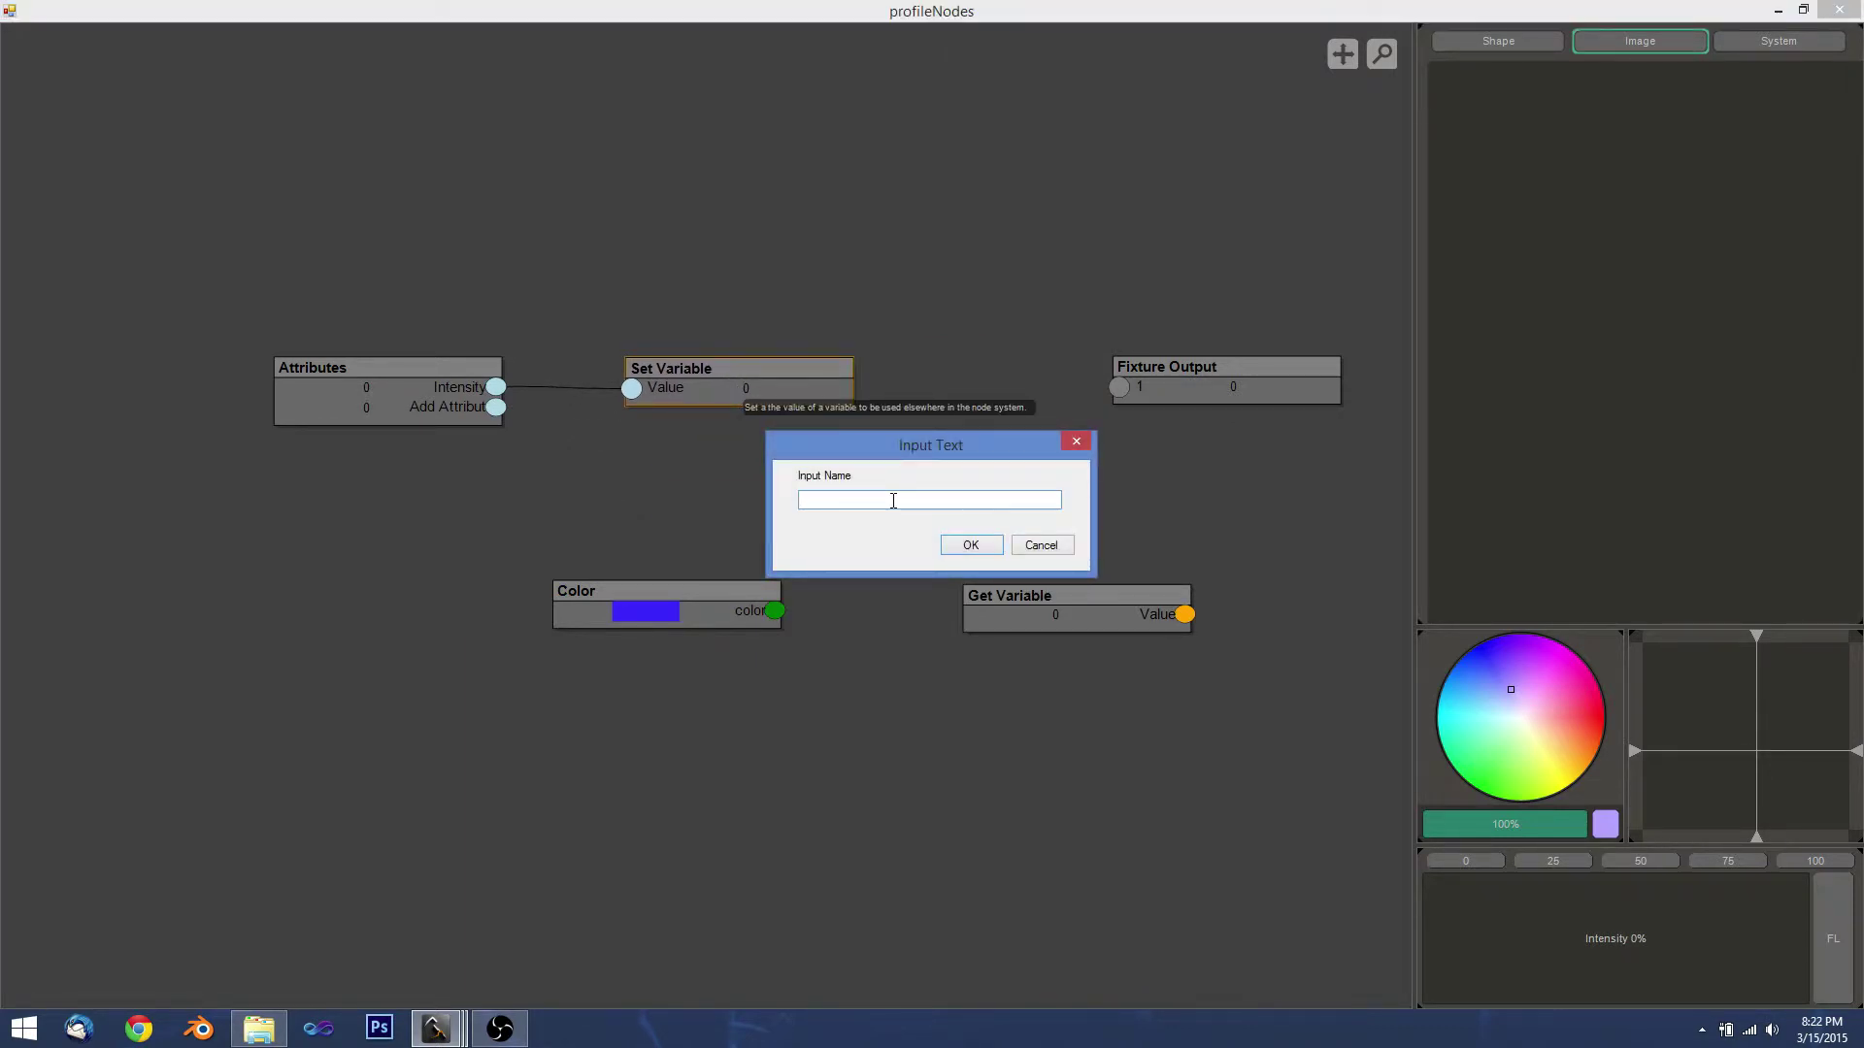
type("I")
left_click(971, 545)
left_click_drag(812, 404, 740, 243)
Move the Get Variable node near Fixture Output and set its variable name to Test.
left_click_drag(1047, 604, 878, 433)
double_click(877, 434)
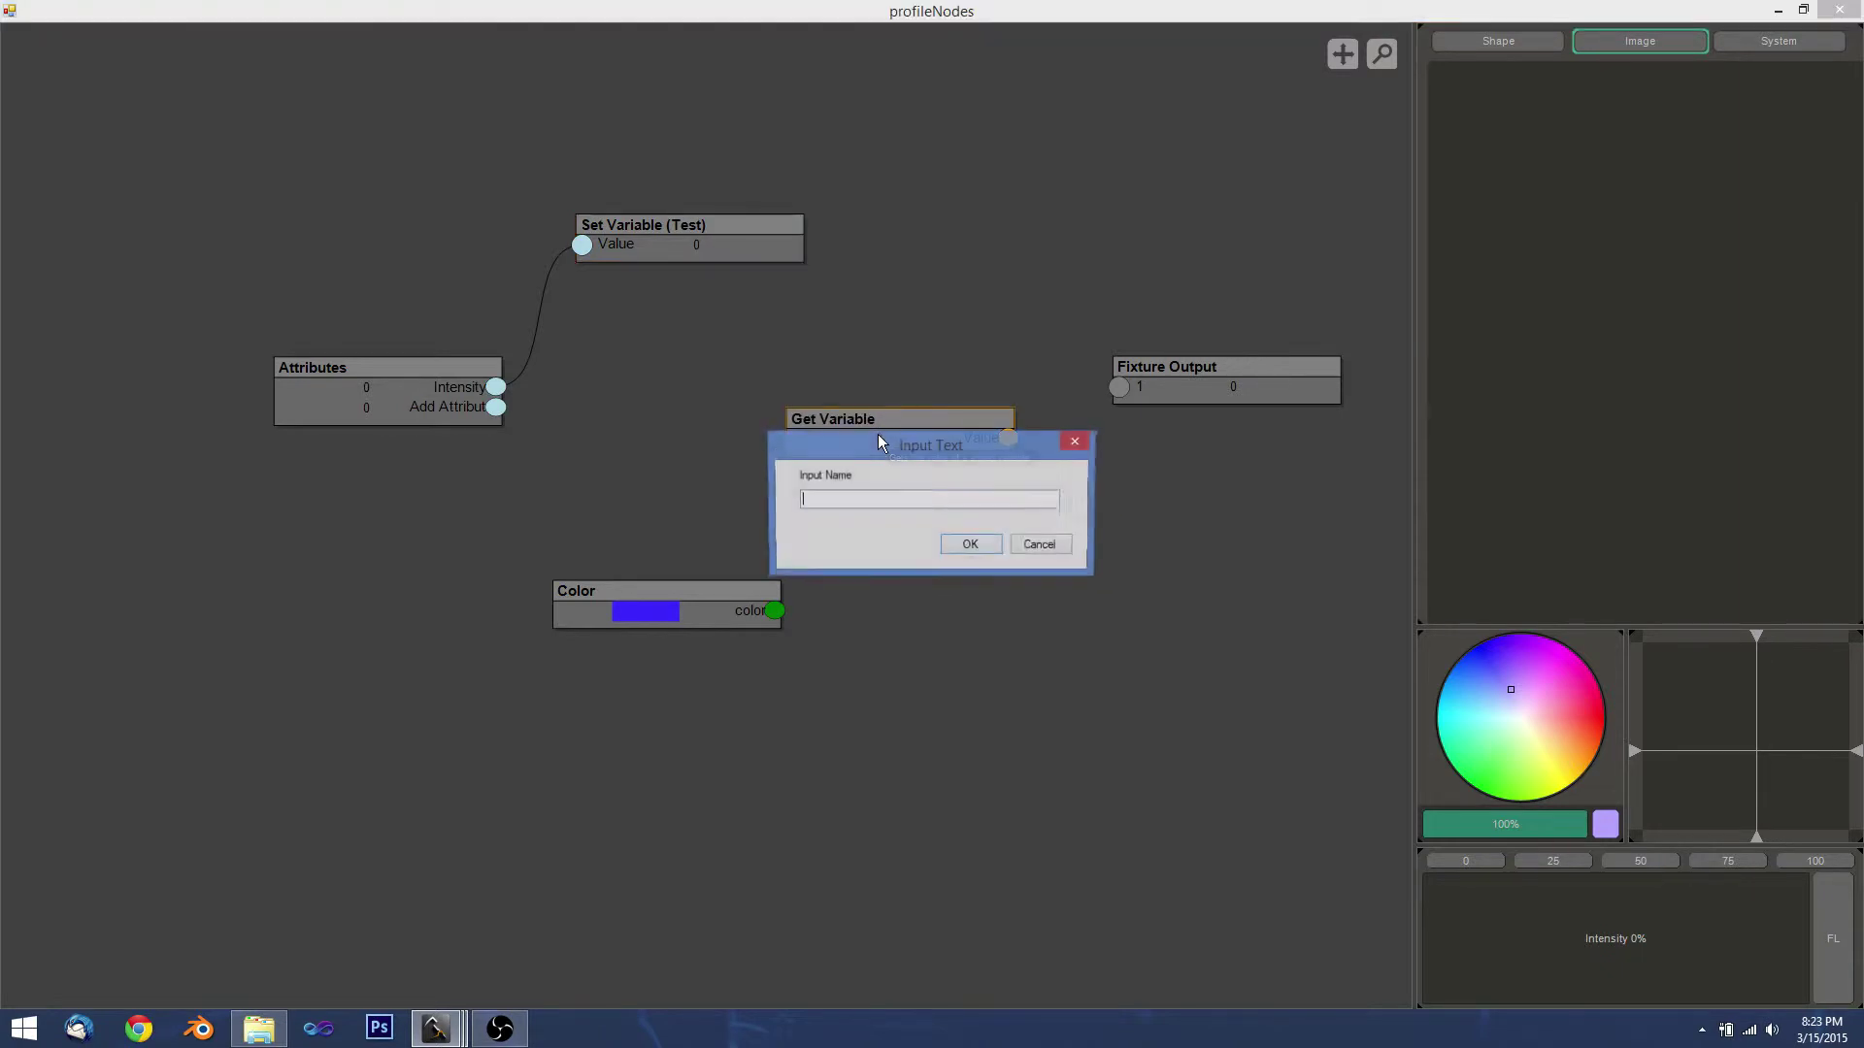
type("Test")
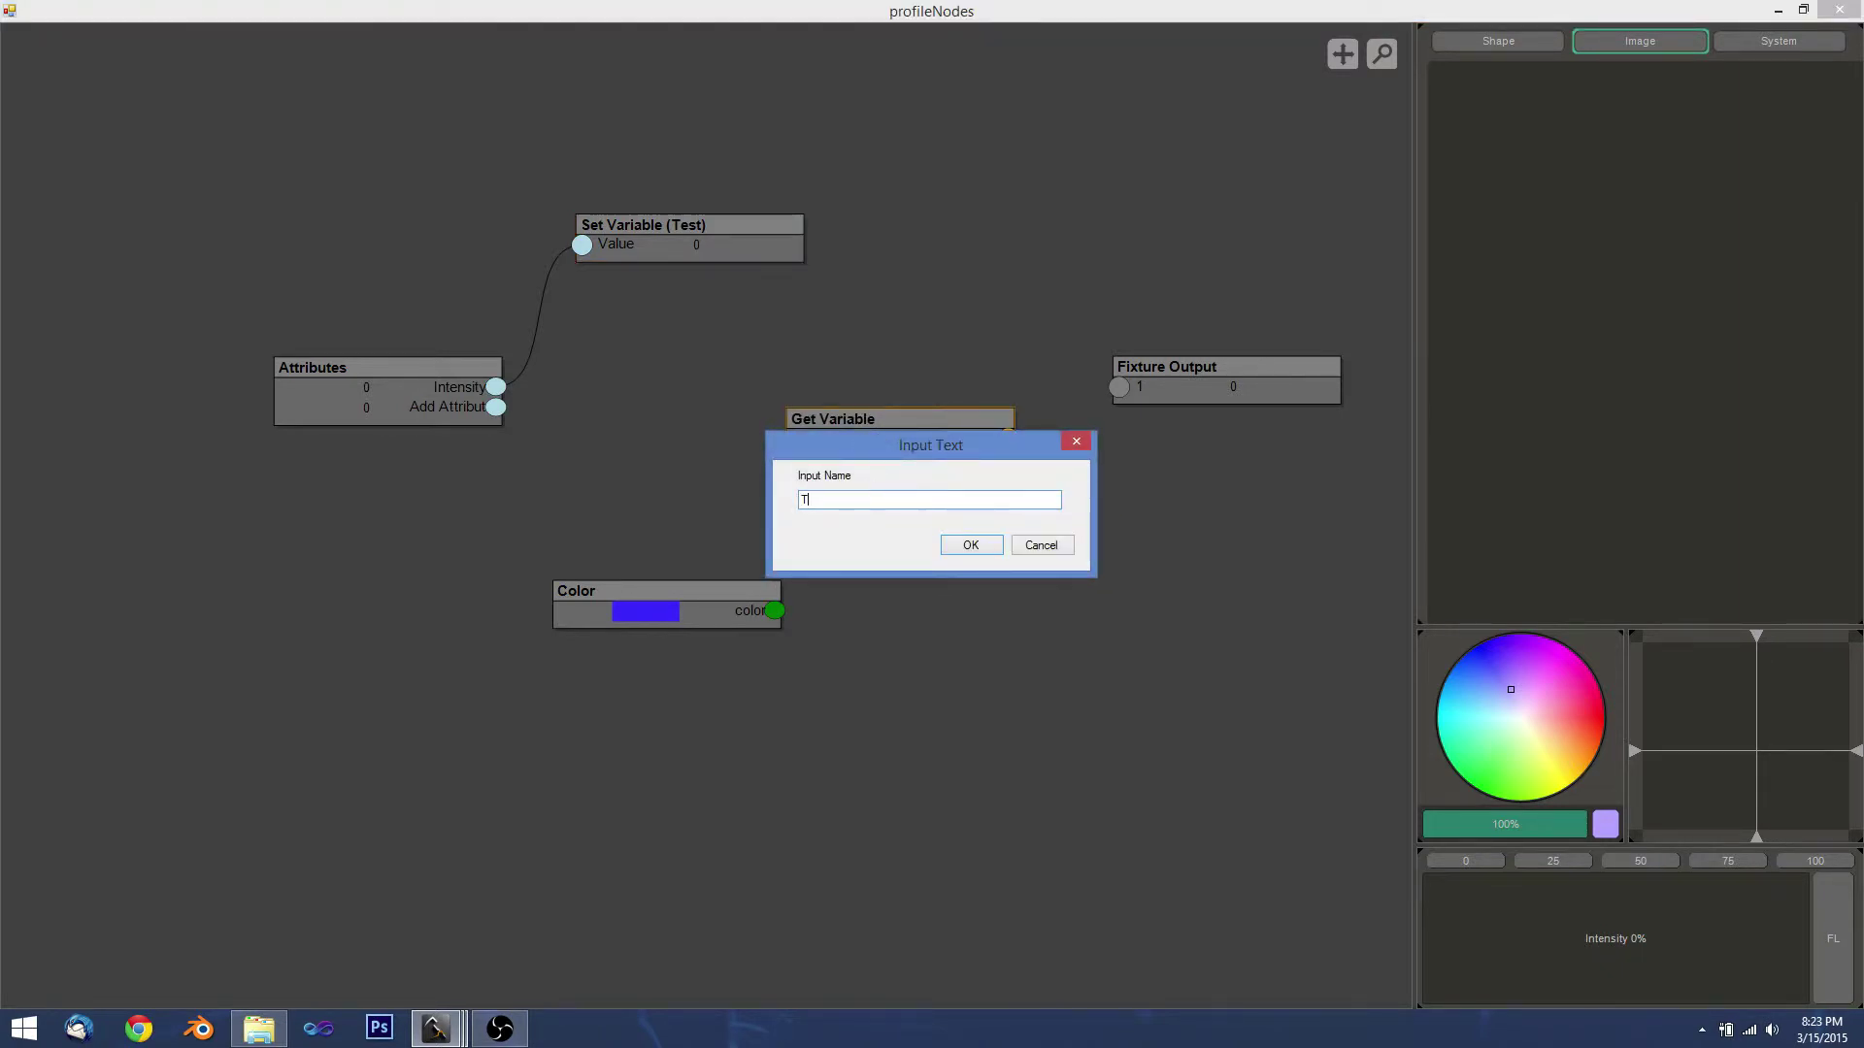
left_click(958, 550)
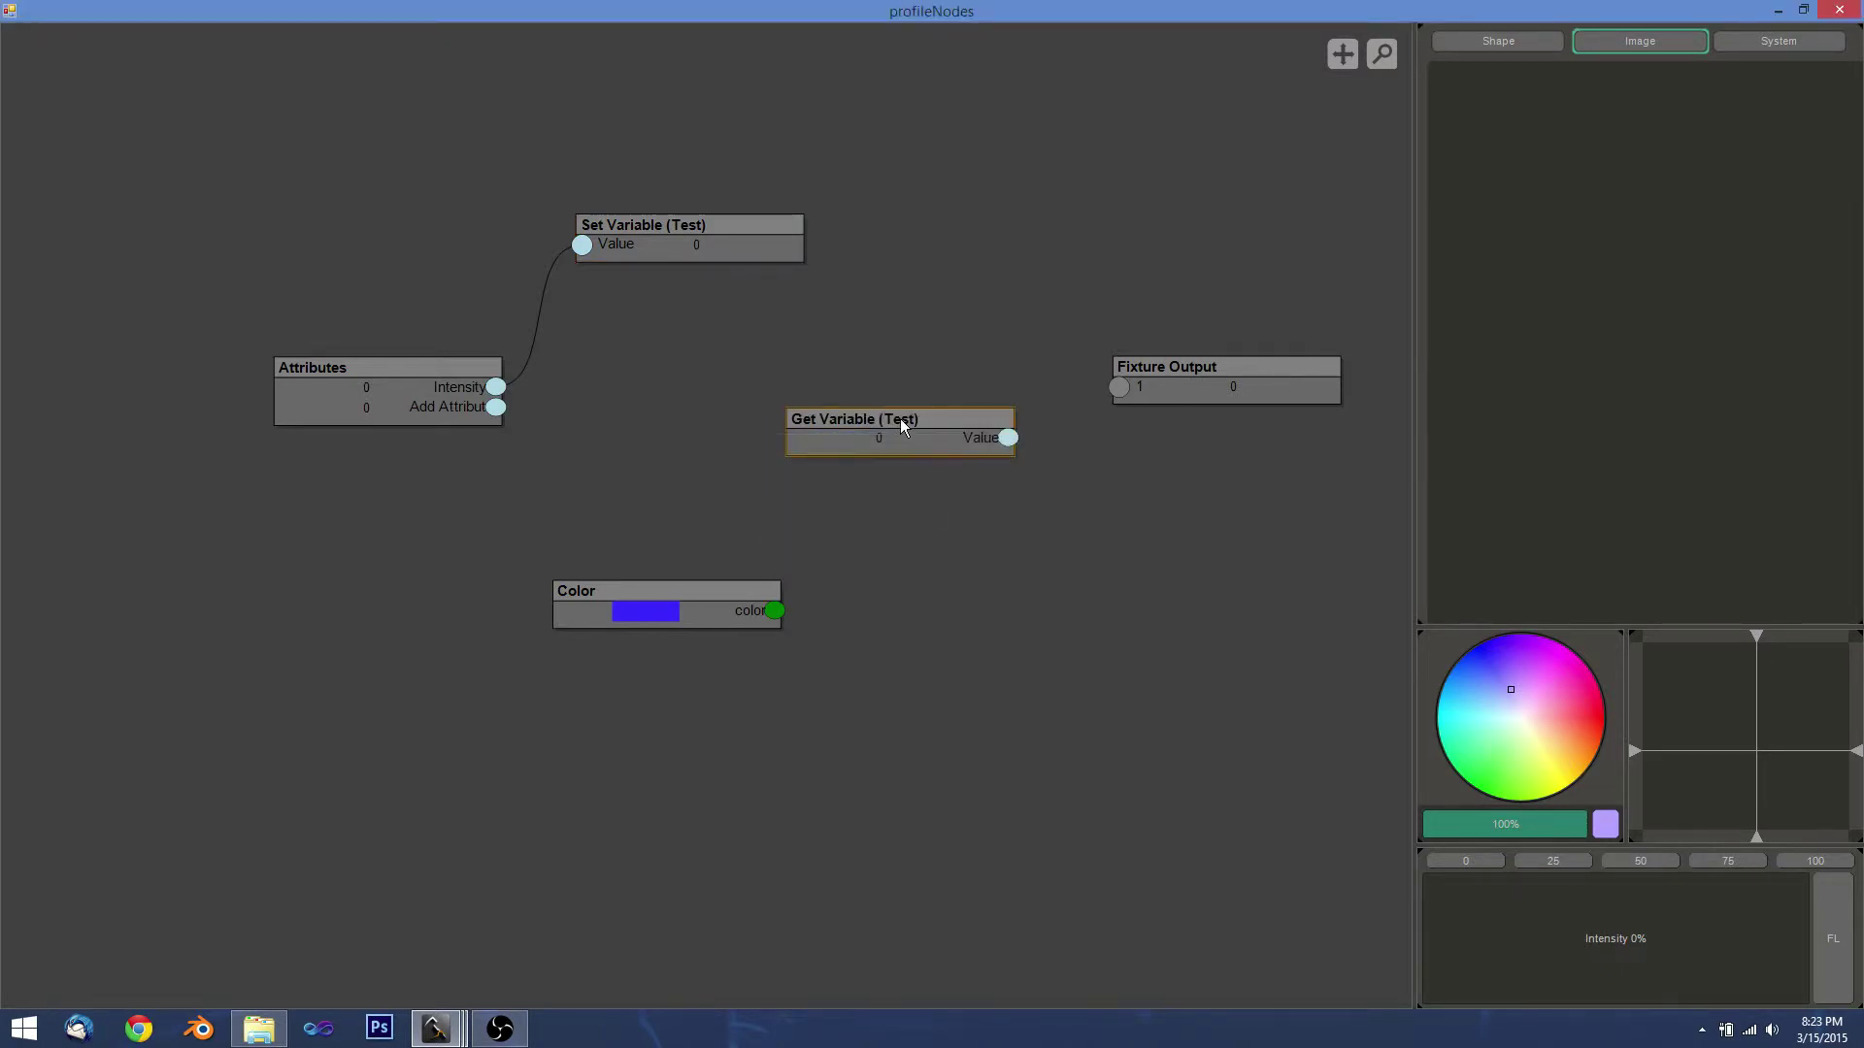
Connect the Get Variable (Test) value to Fixture Output channel 1 and raise the fixture's intensity to about 55%.
left_click_drag(969, 425, 980, 434)
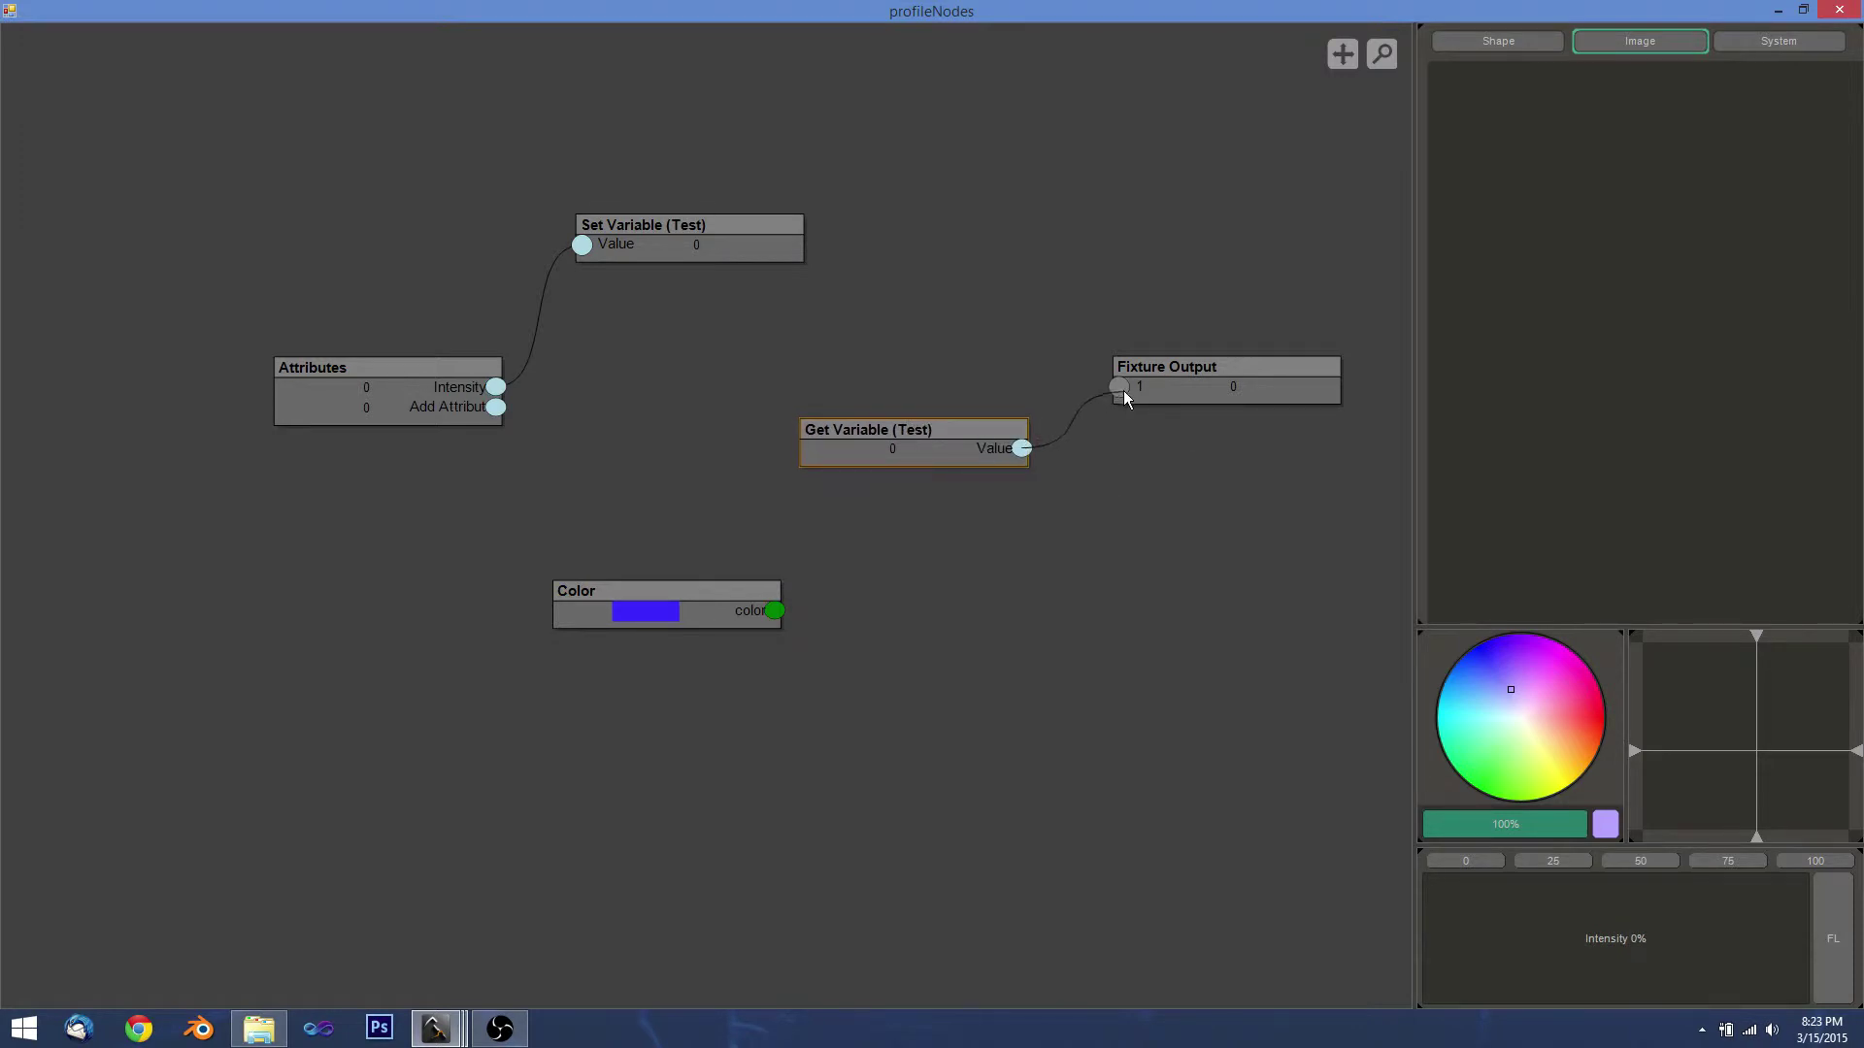
left_click_drag(1122, 390, 1120, 388)
left_click_drag(1466, 939, 1633, 917)
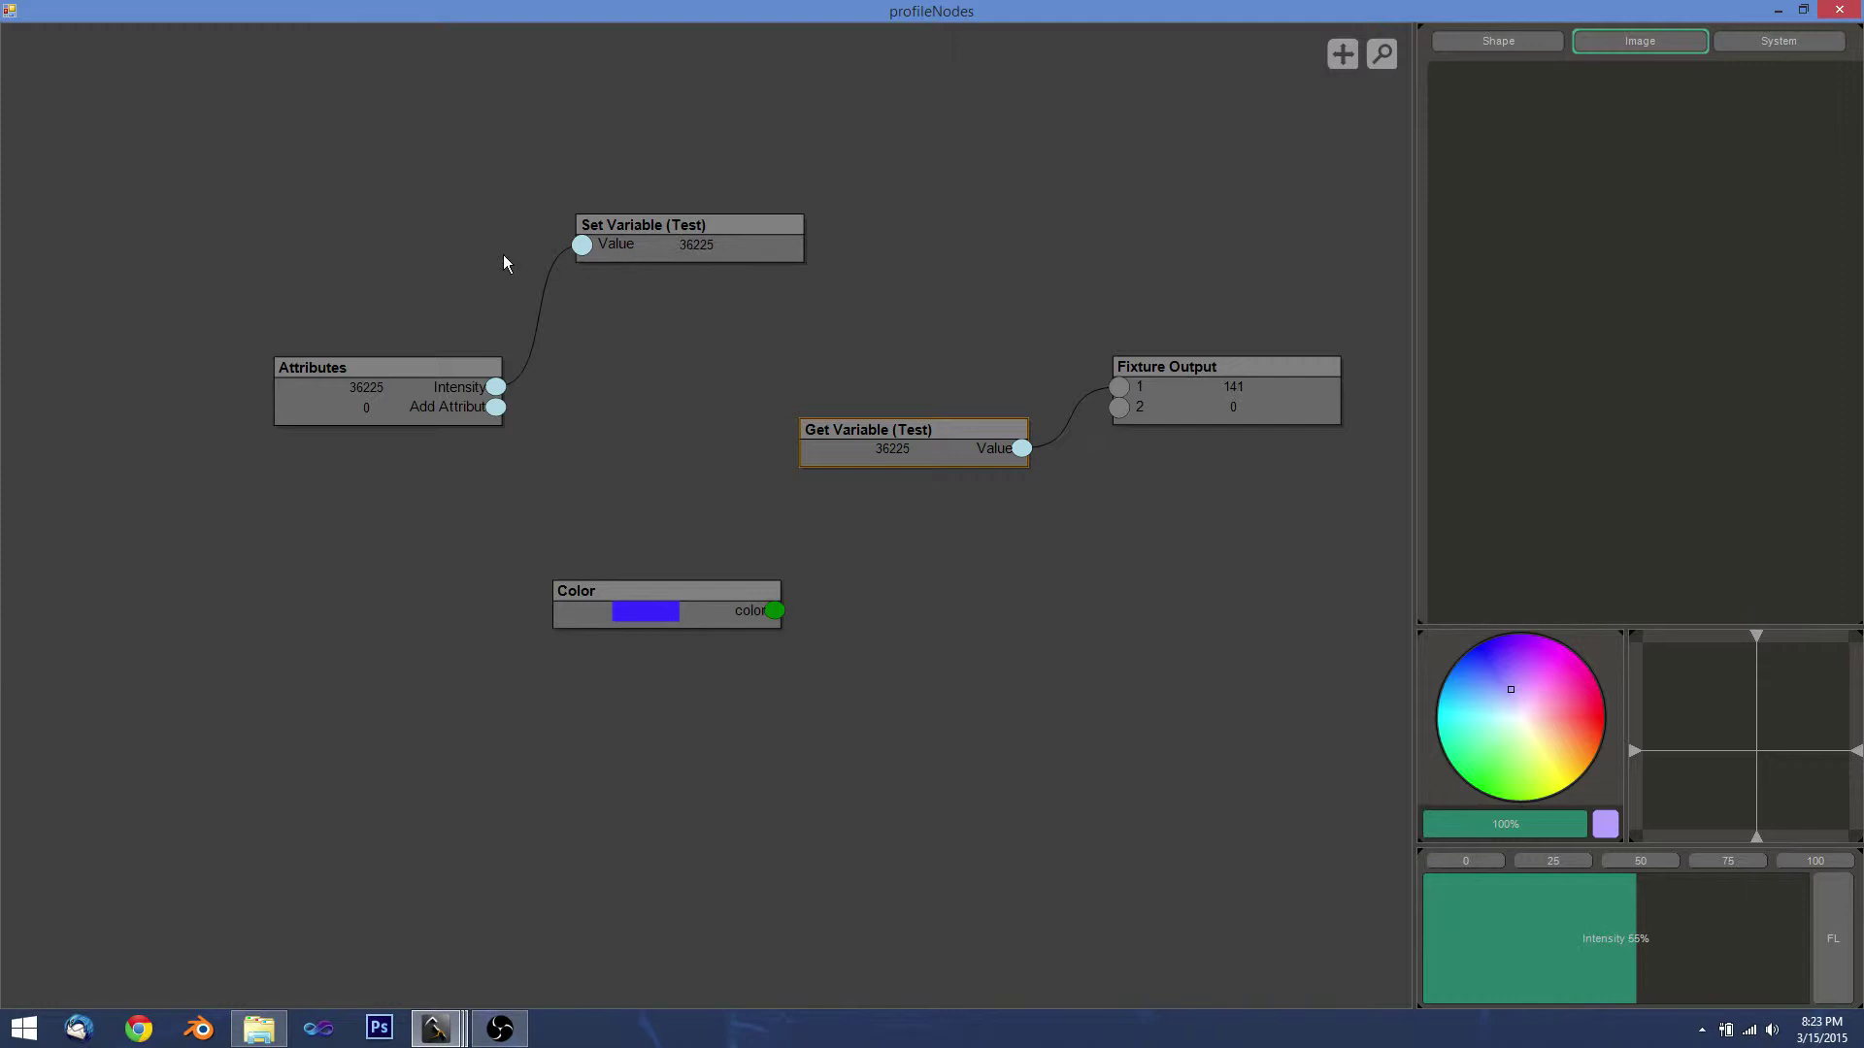
left_click_drag(594, 243, 594, 212)
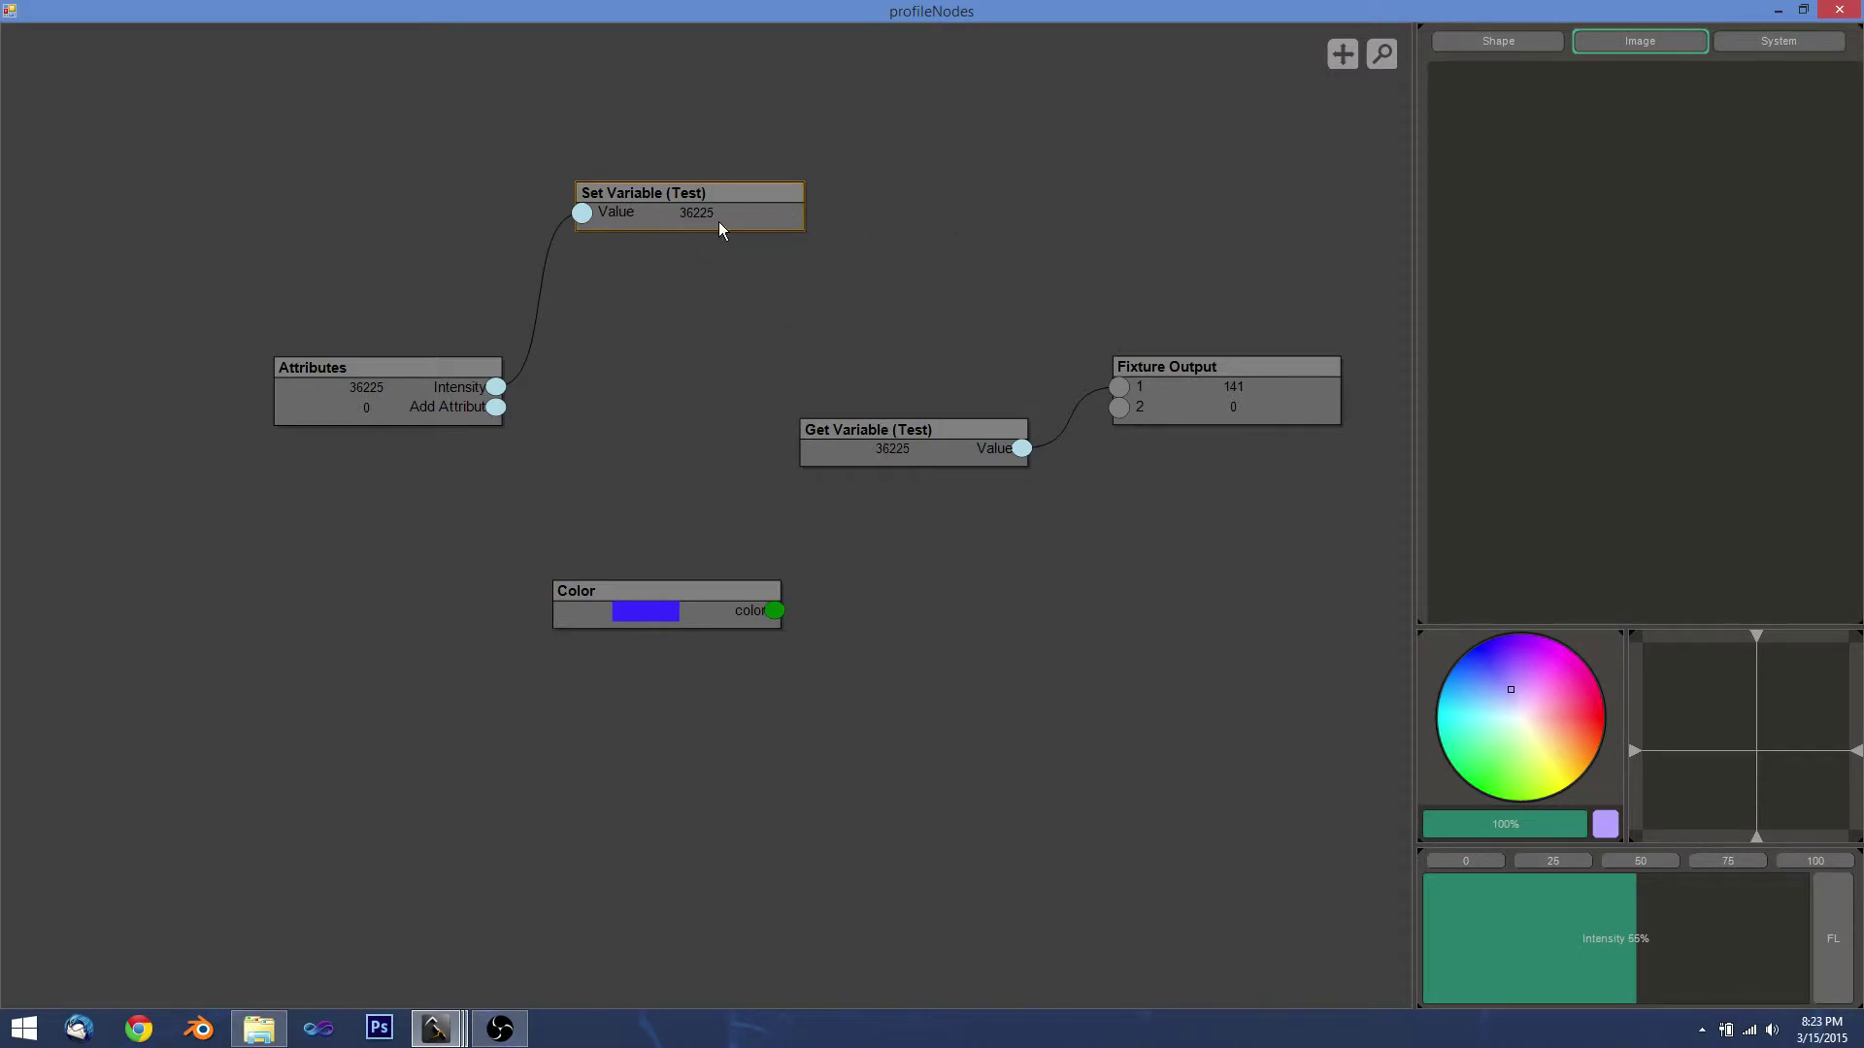
Move the Get Variable (Test) node lower and vary the fixture's intensity to about 17%, then about 88%.
left_click_drag(883, 430, 913, 487)
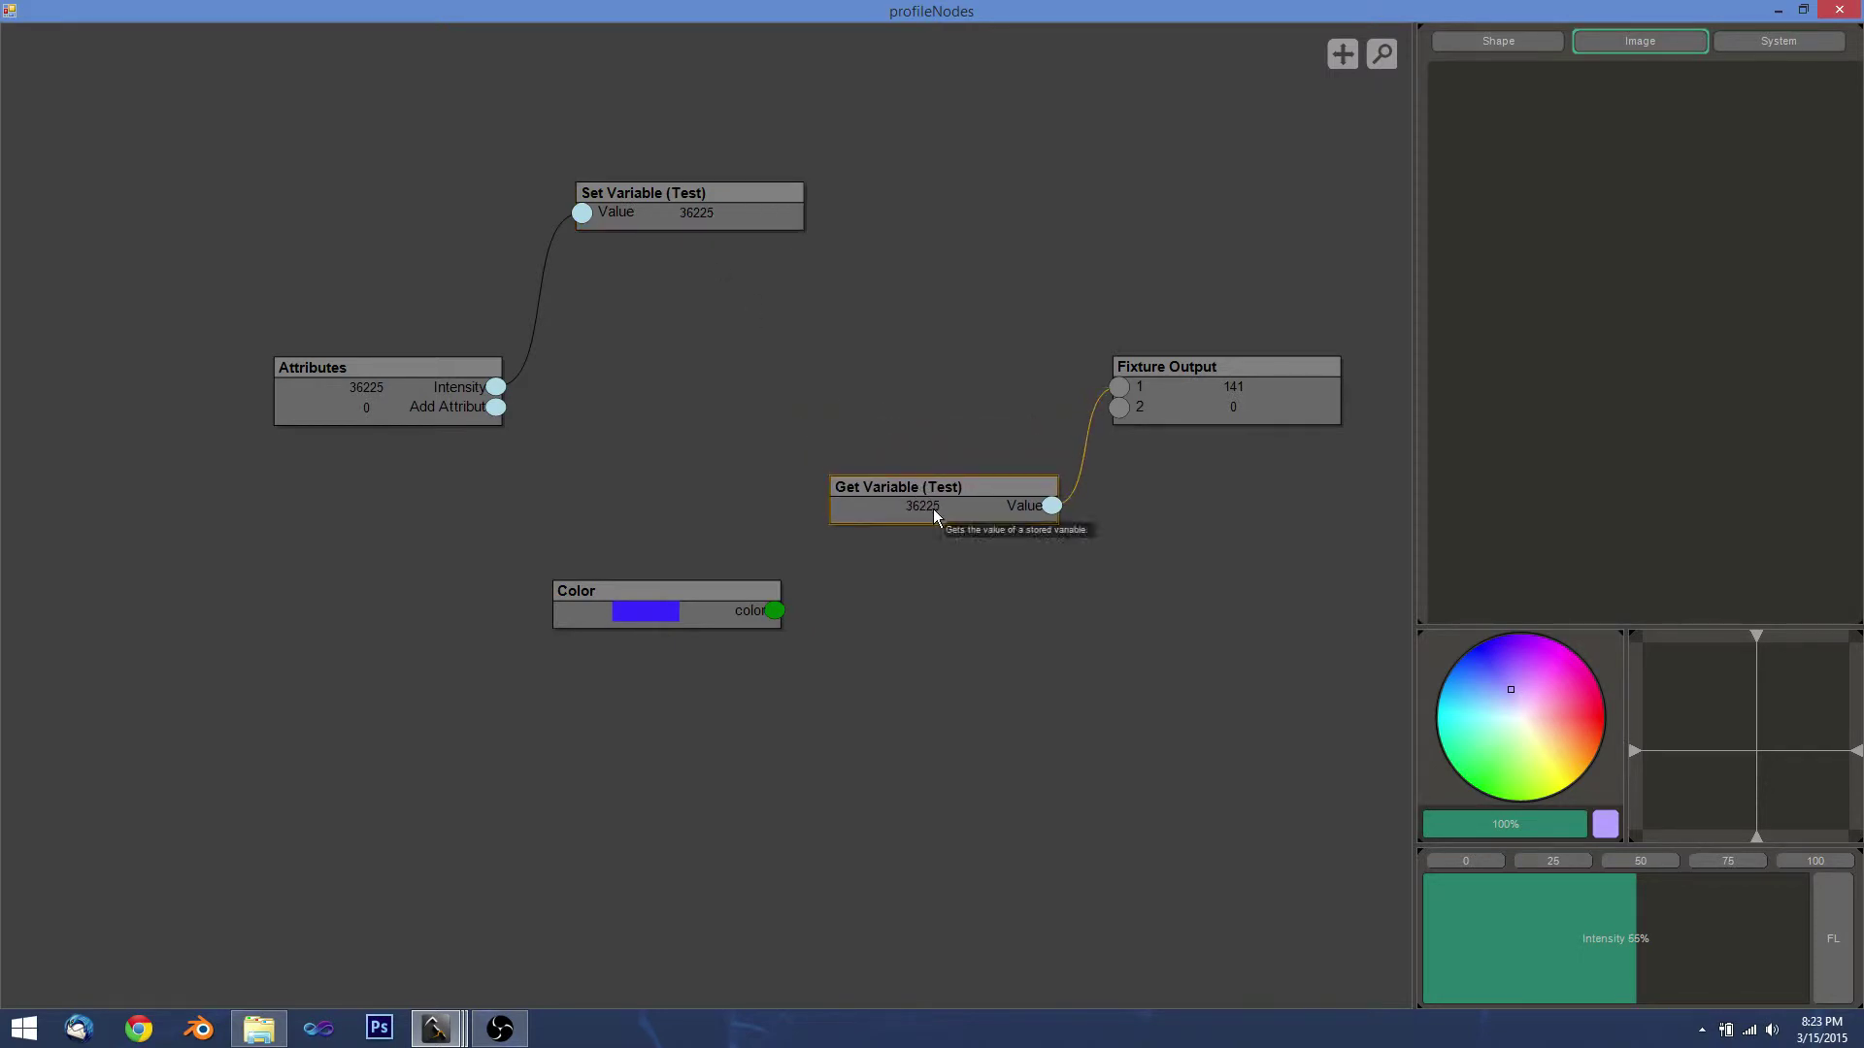
left_click_drag(1545, 879, 1491, 929)
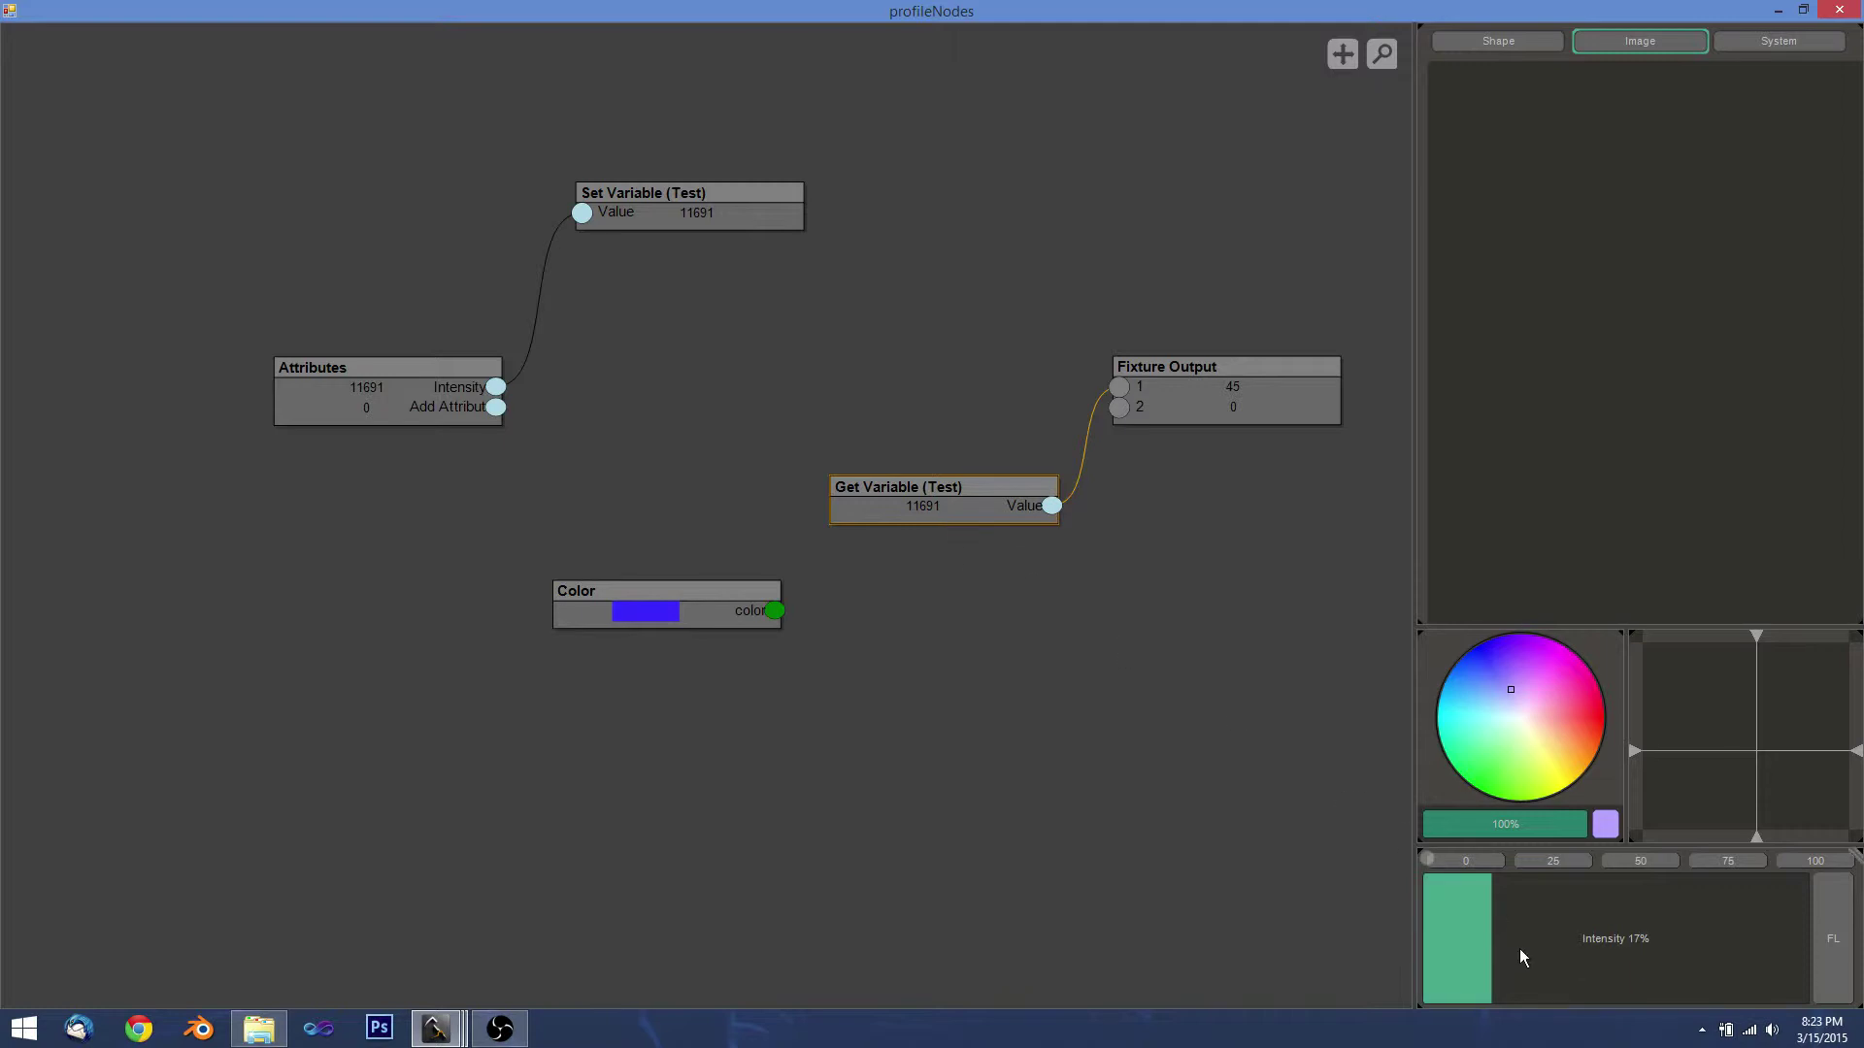
left_click_drag(1518, 947, 1765, 934)
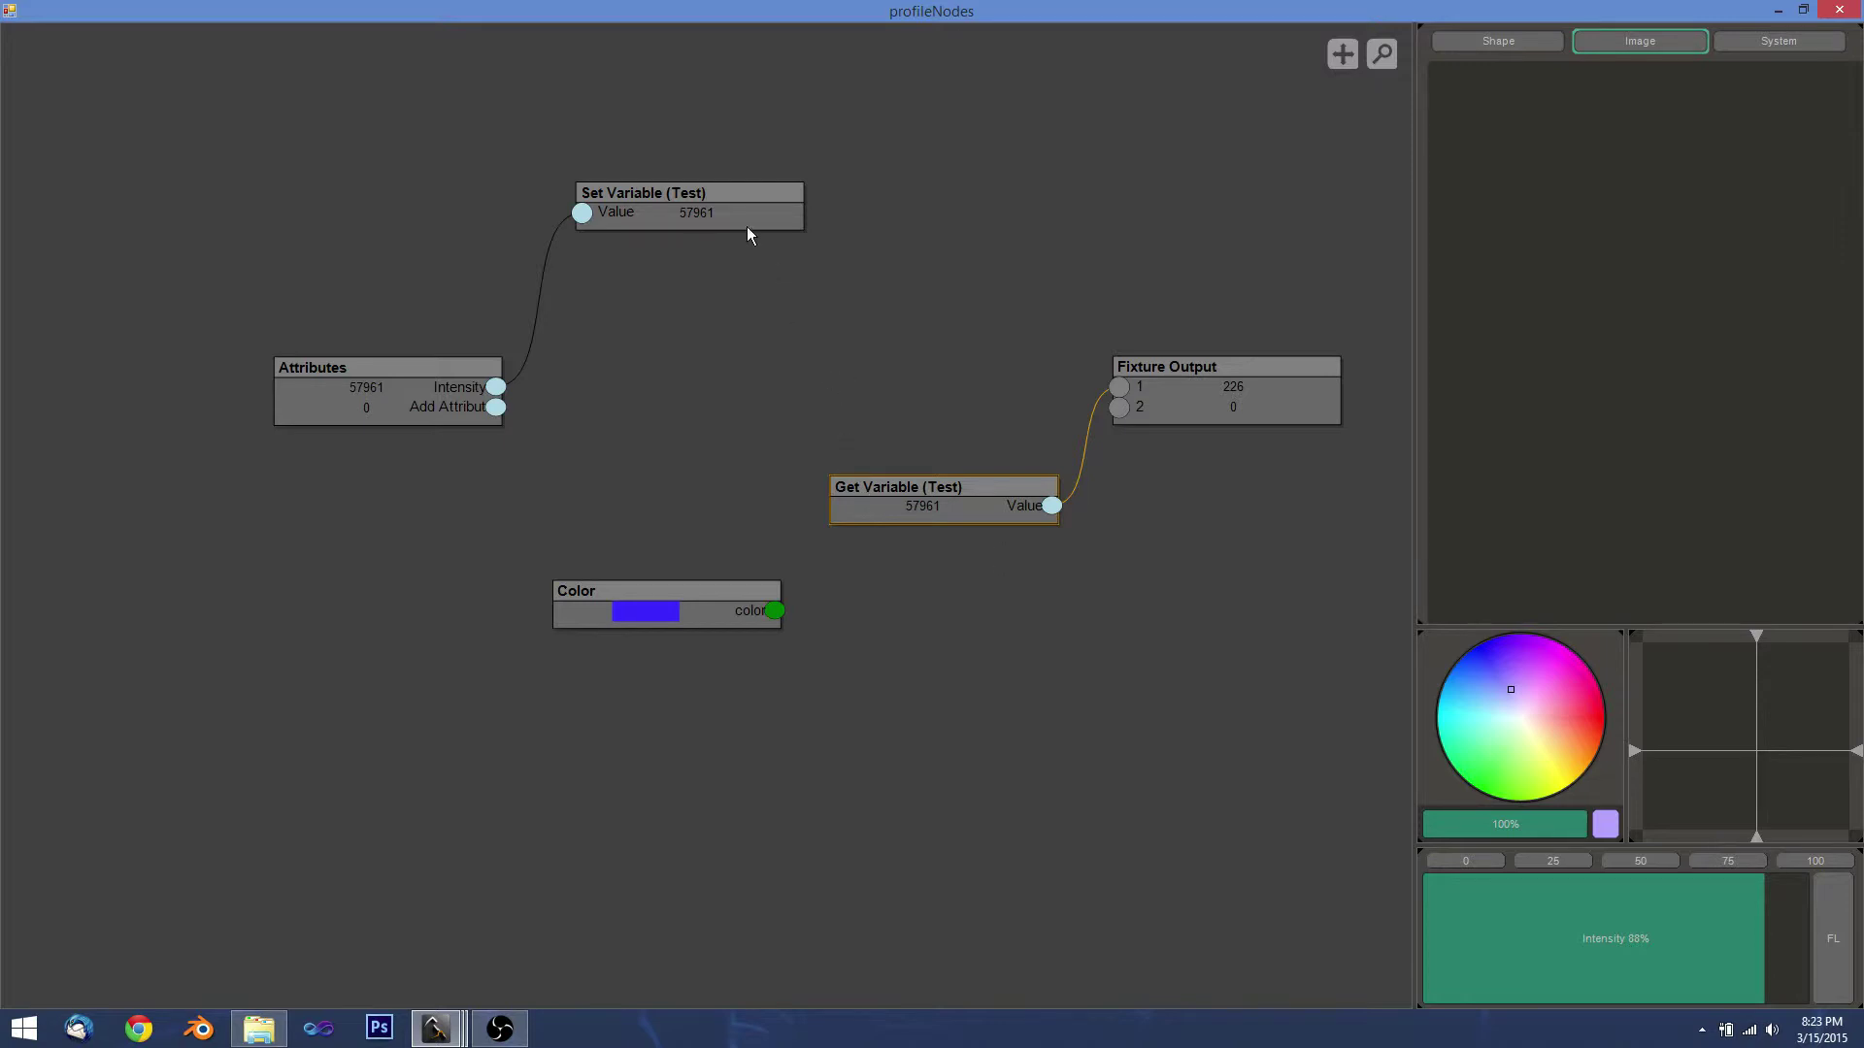
Delete the Set Variable and Get Variable nodes and add an Invert modifier node between Attributes and Fixture Output.
left_click(718, 209)
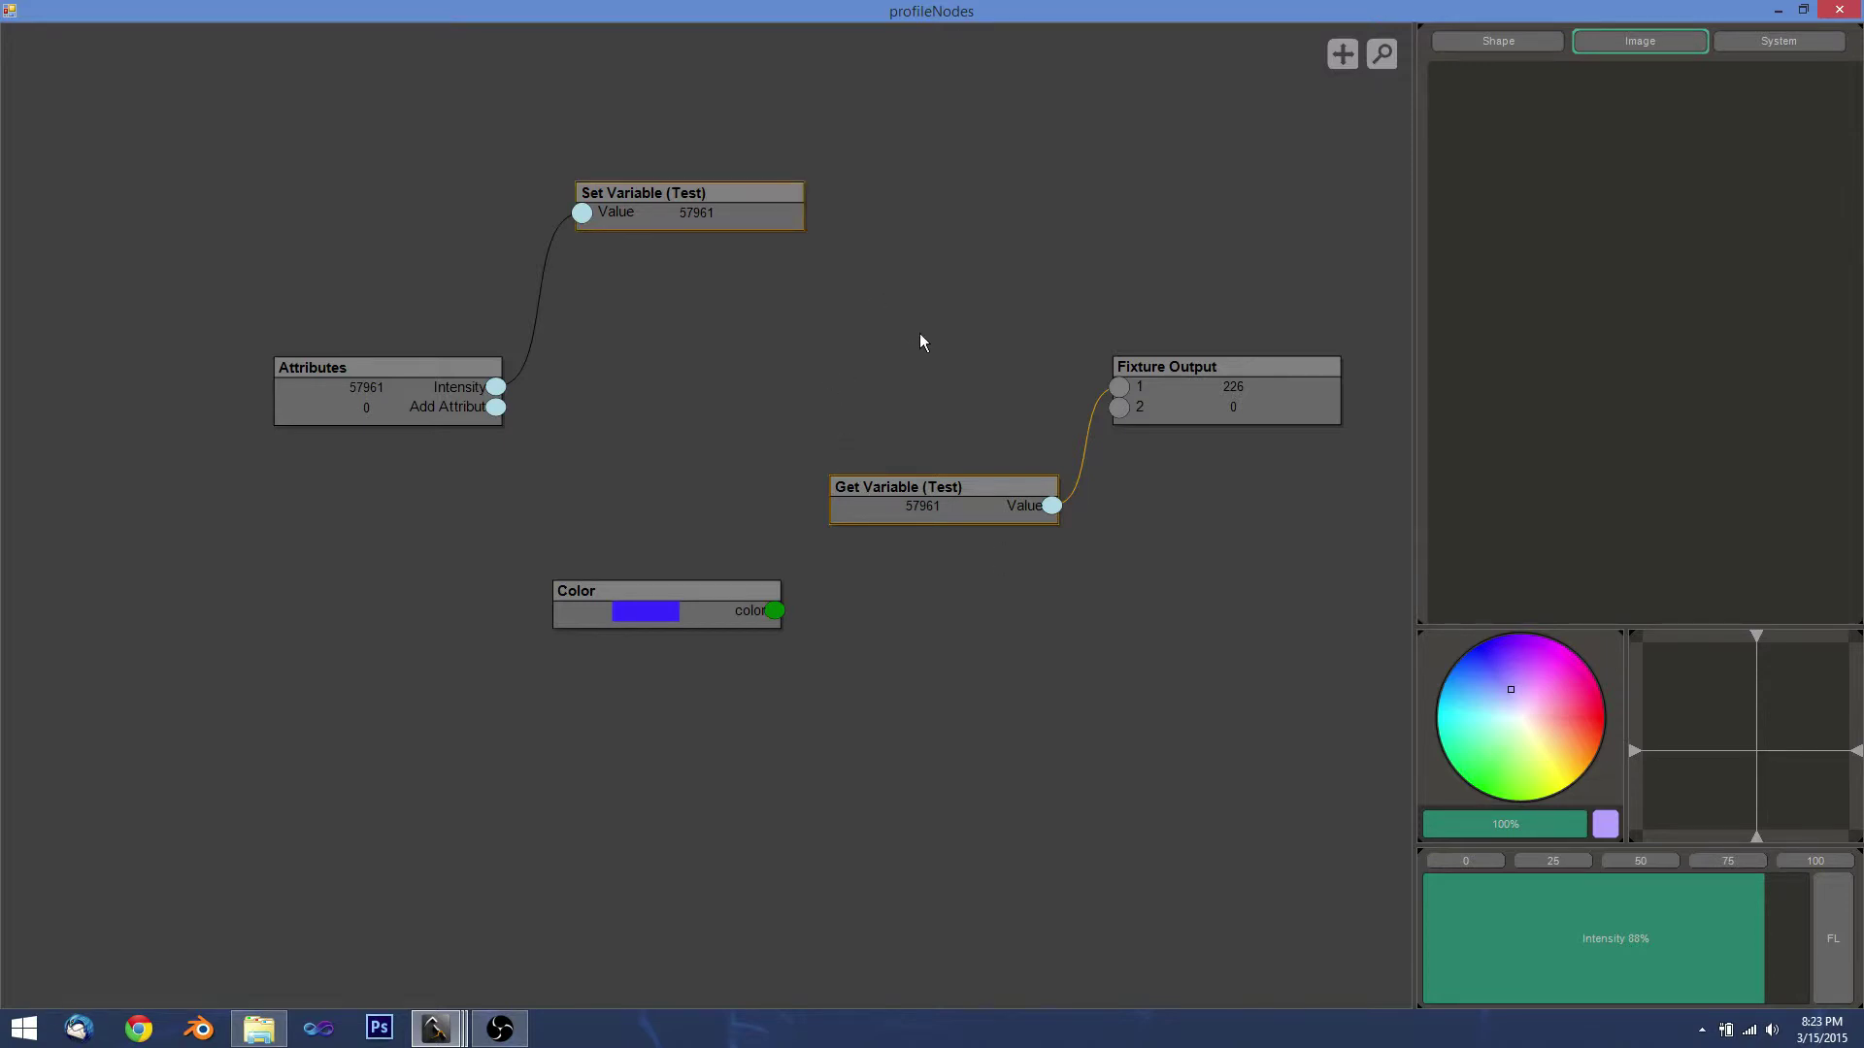
key("Delete")
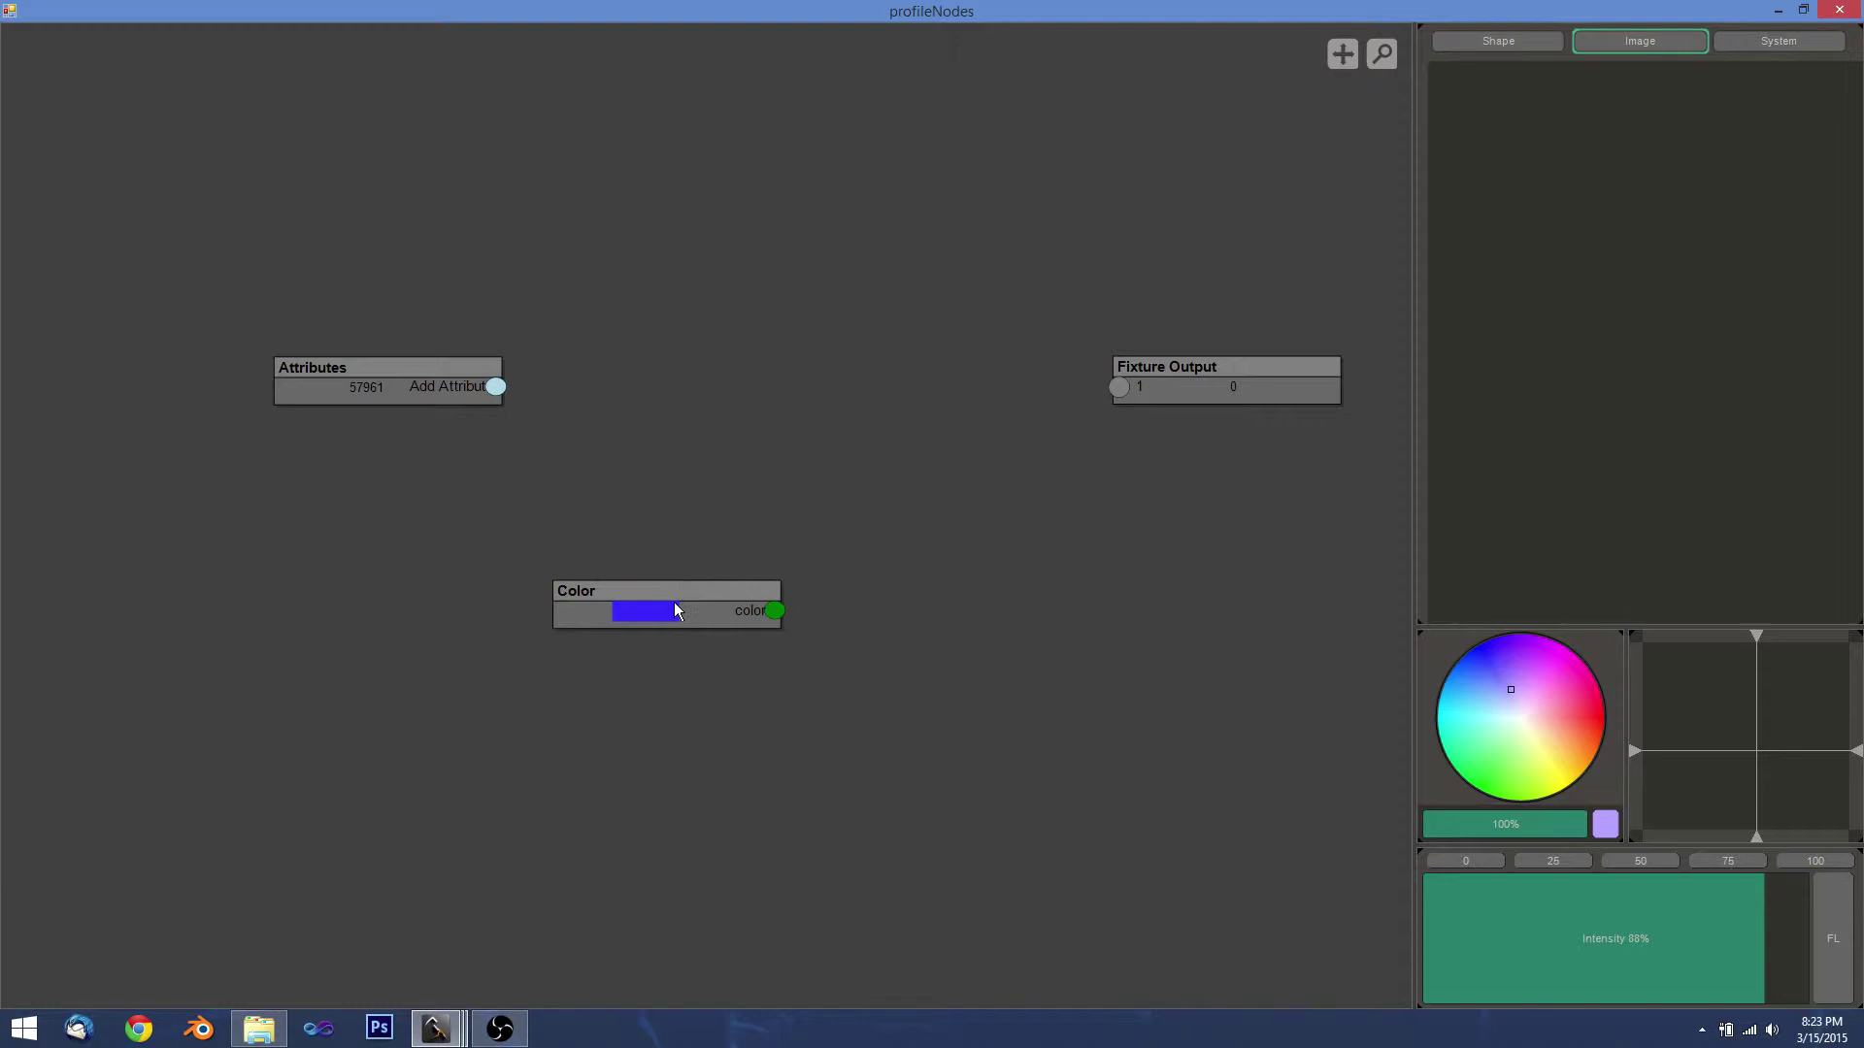
right_click(724, 388)
mouse_move(802, 422)
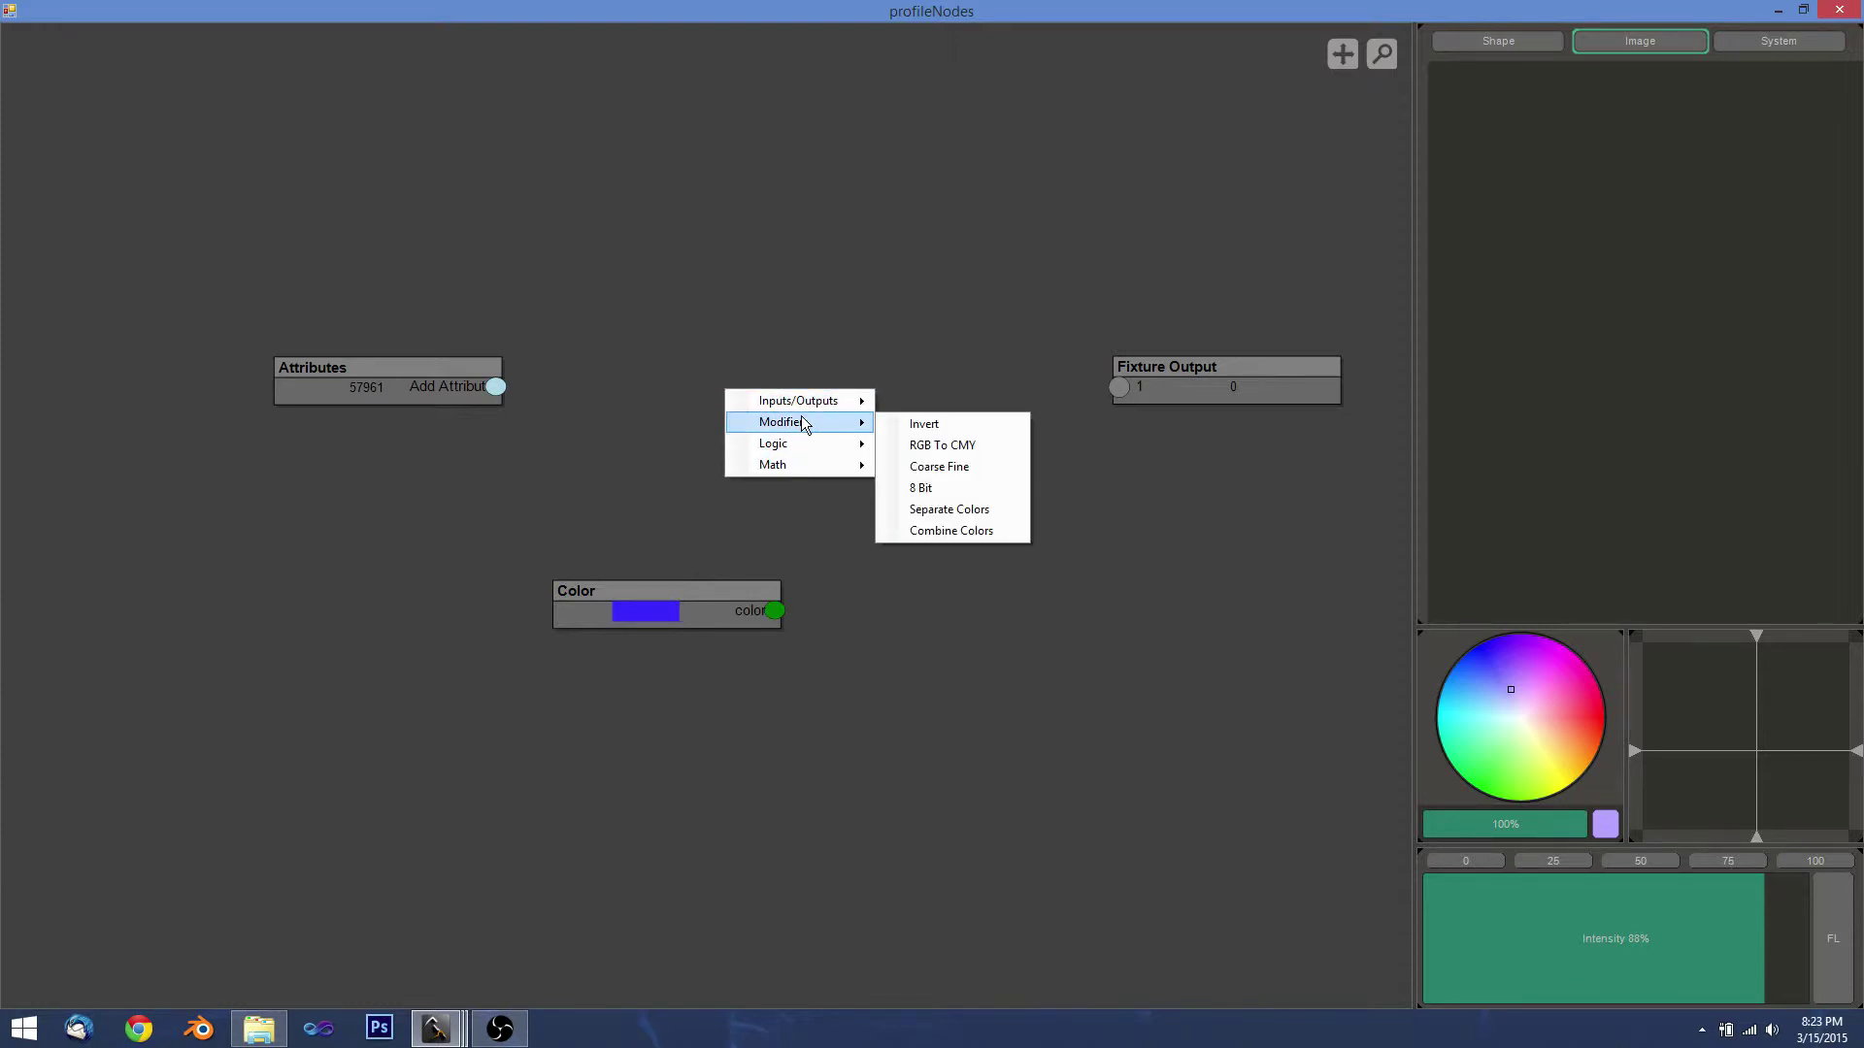
left_click(923, 425)
Connect the Attributes node to the Invert node's Value input using the Intensity attribute, and line up the Invert node.
left_click_drag(771, 359, 641, 377)
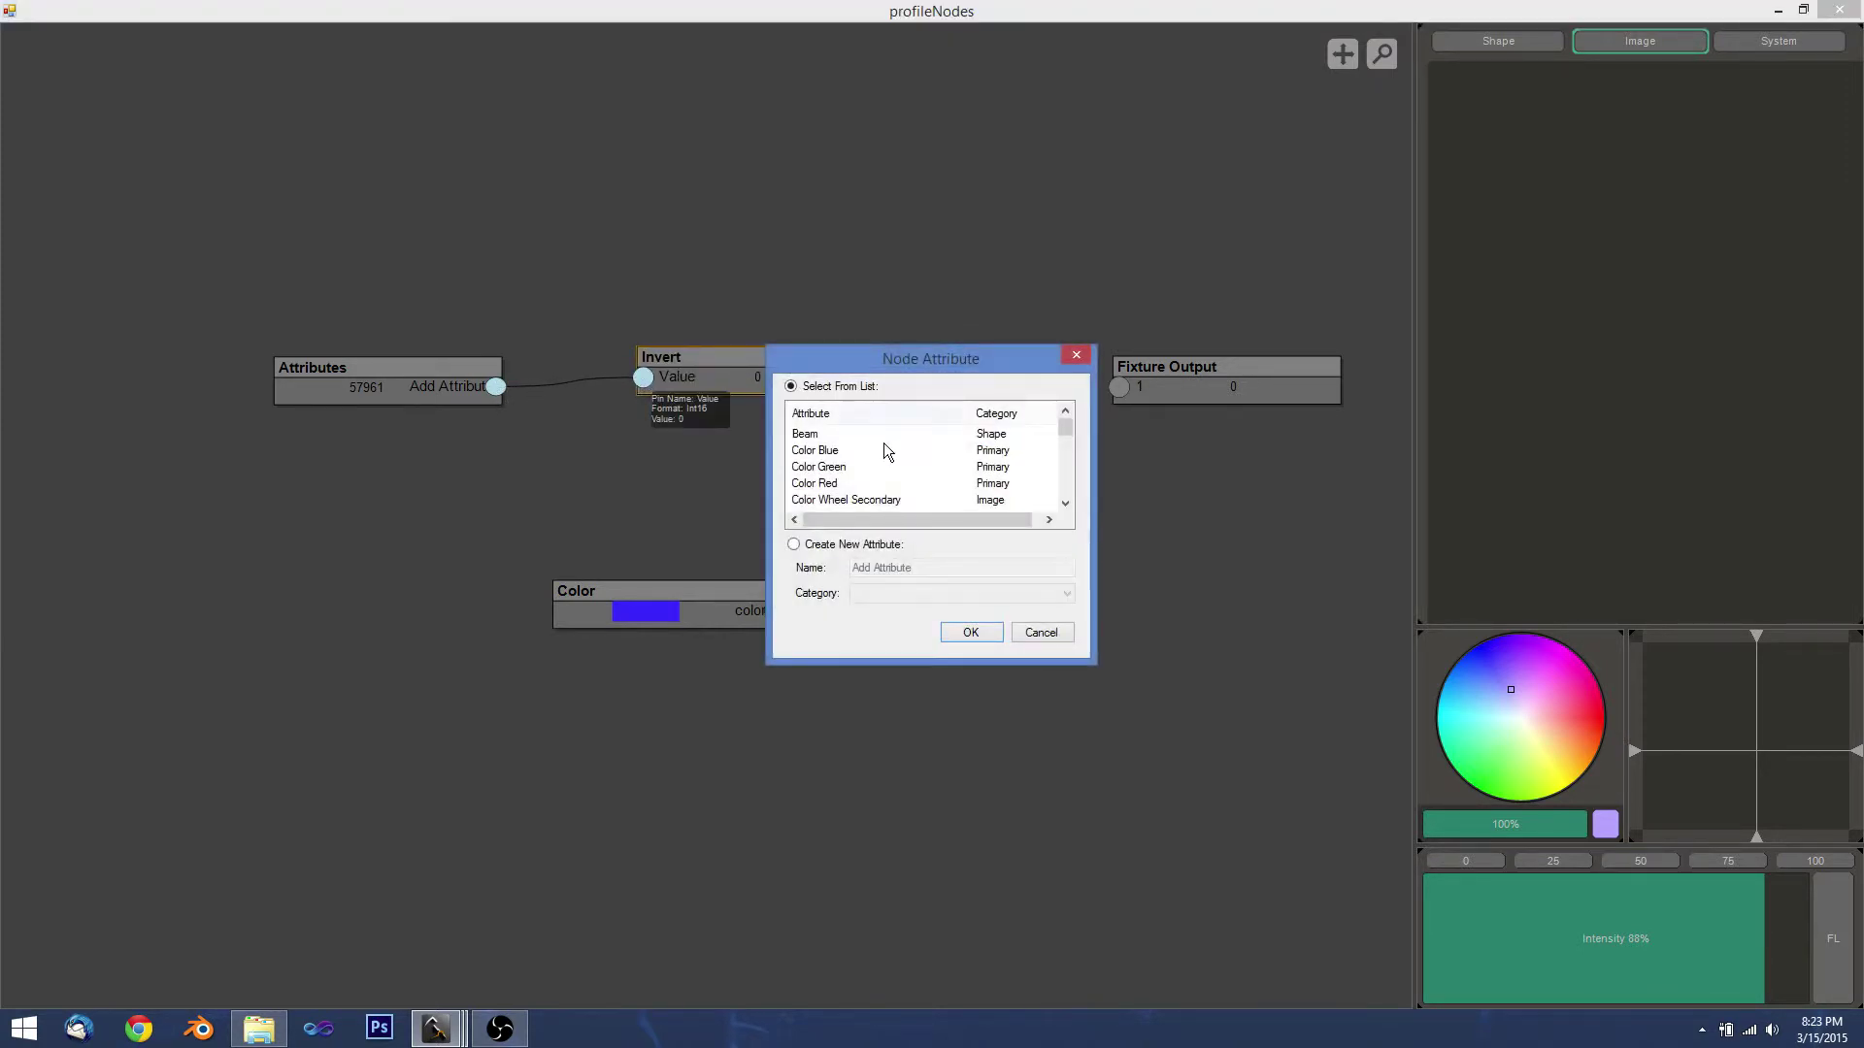
left_click_drag(1065, 427, 1068, 468)
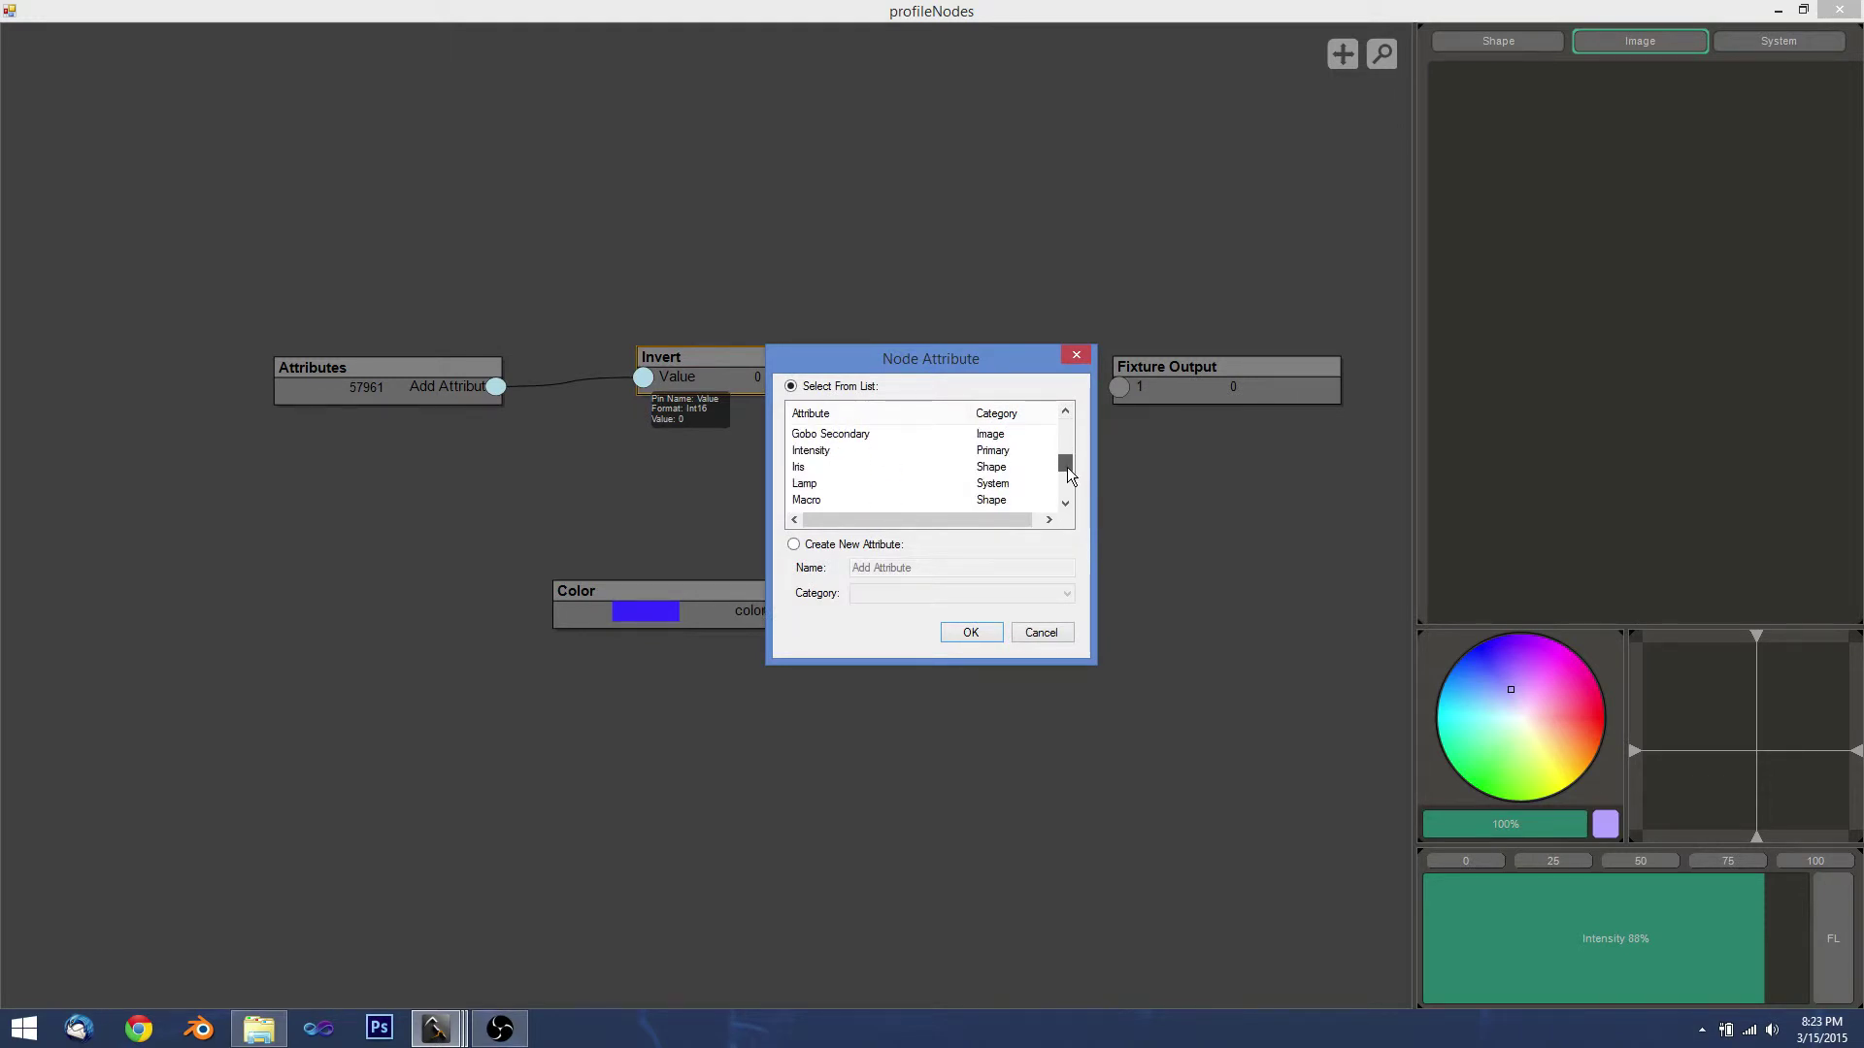
left_click(806, 450)
left_click(955, 631)
left_click_drag(812, 361, 788, 387)
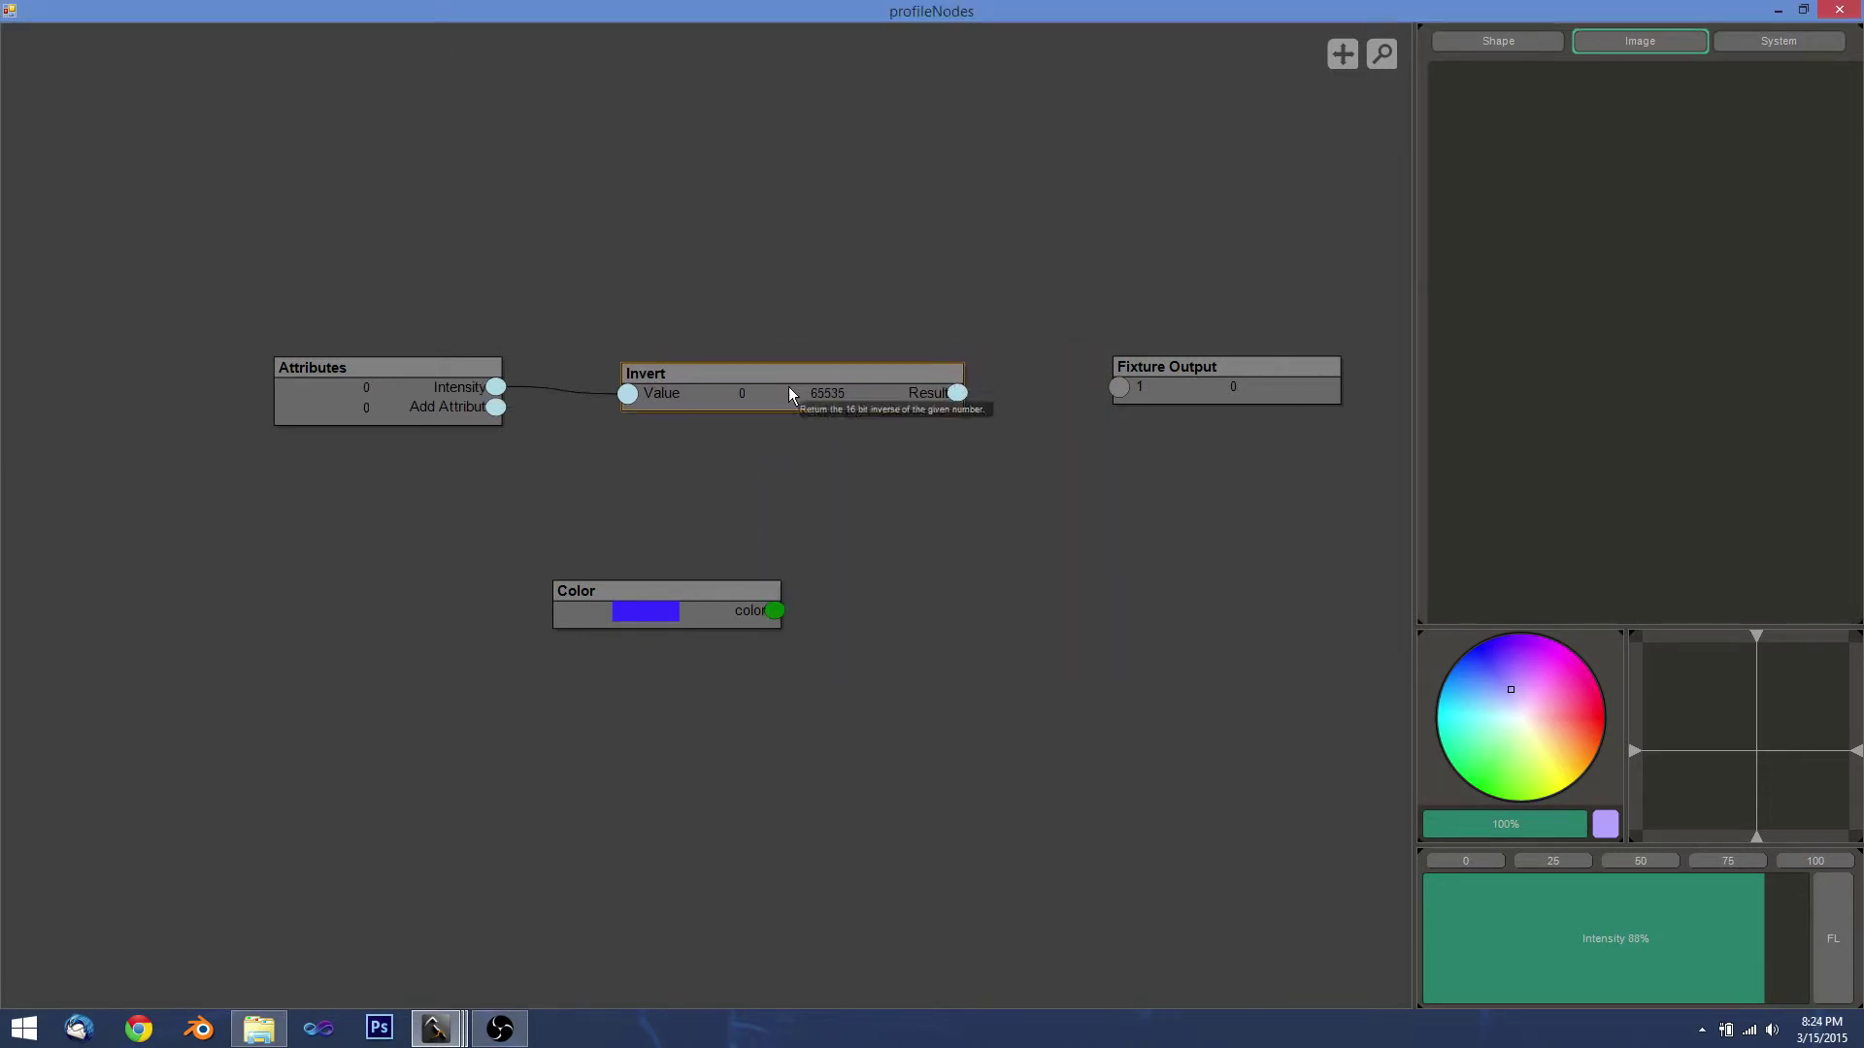
Exercise the Invert node by running the fixture's intensity to 0%, then 100%, then about 60%.
left_click_drag(1708, 916, 1407, 916)
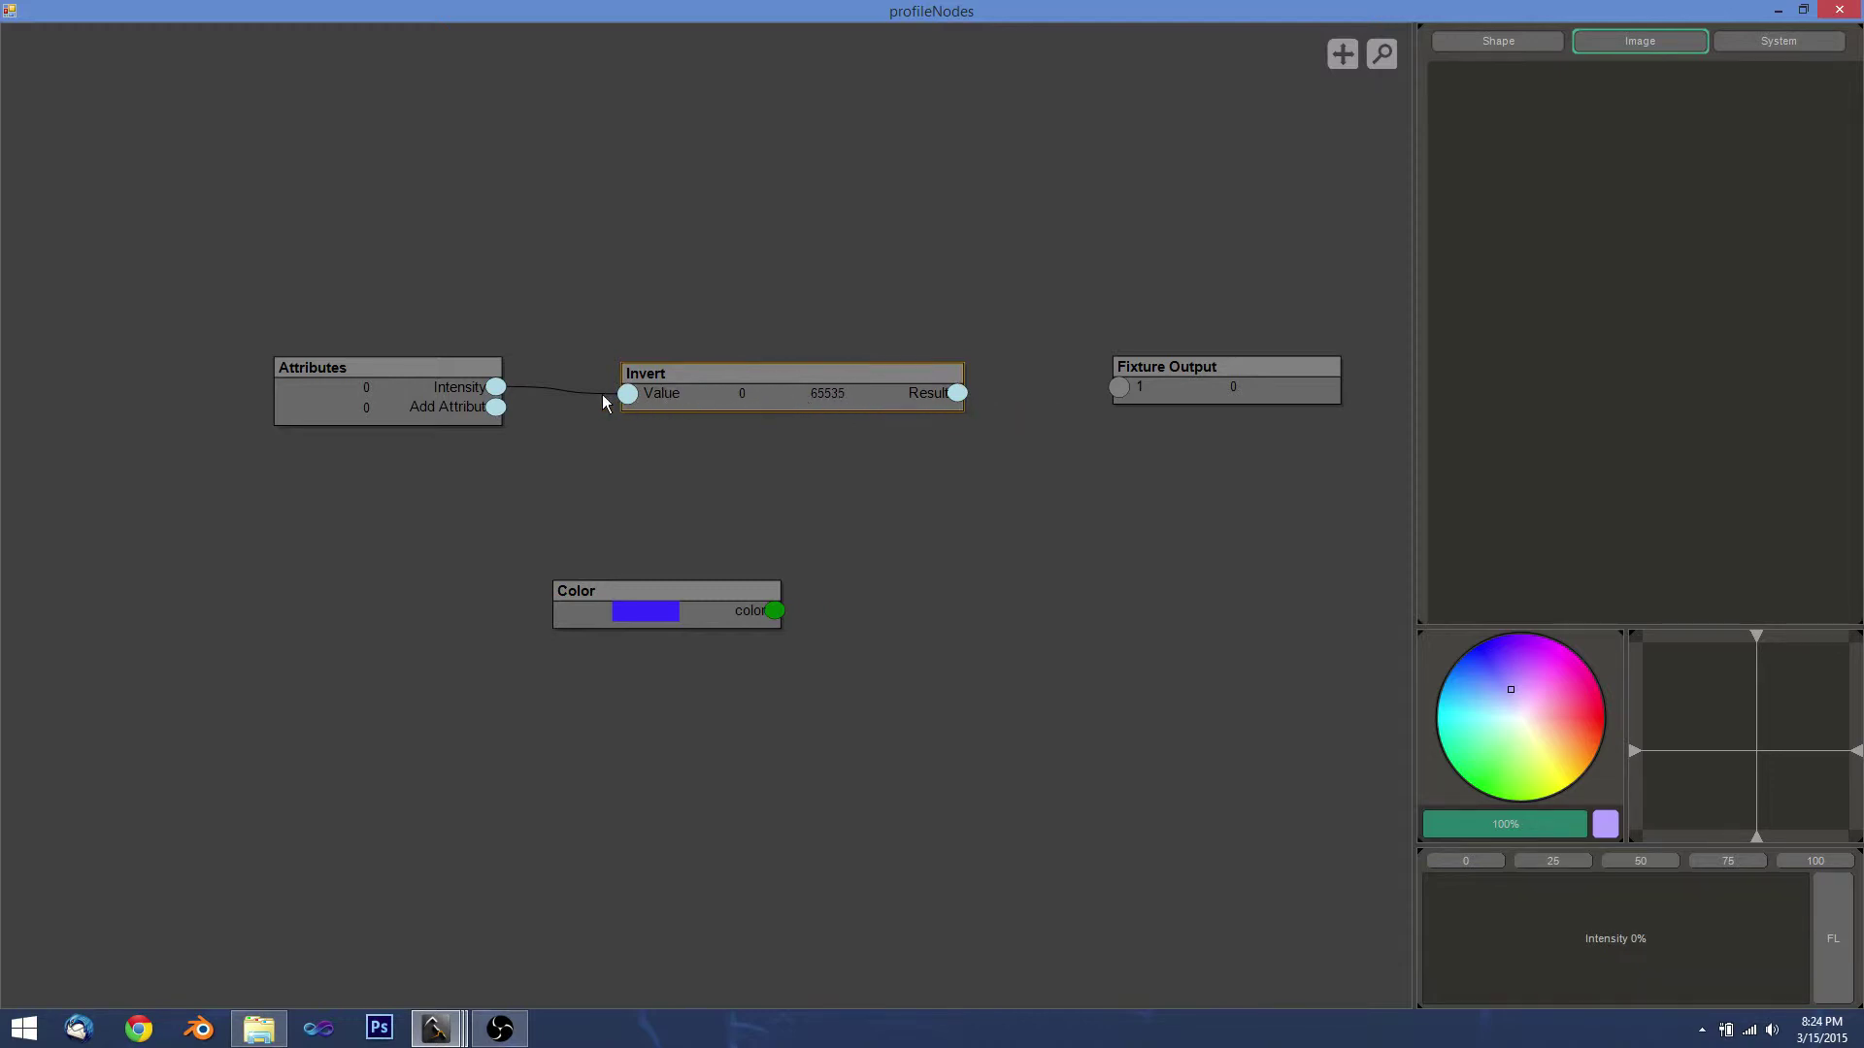
left_click_drag(707, 388, 704, 379)
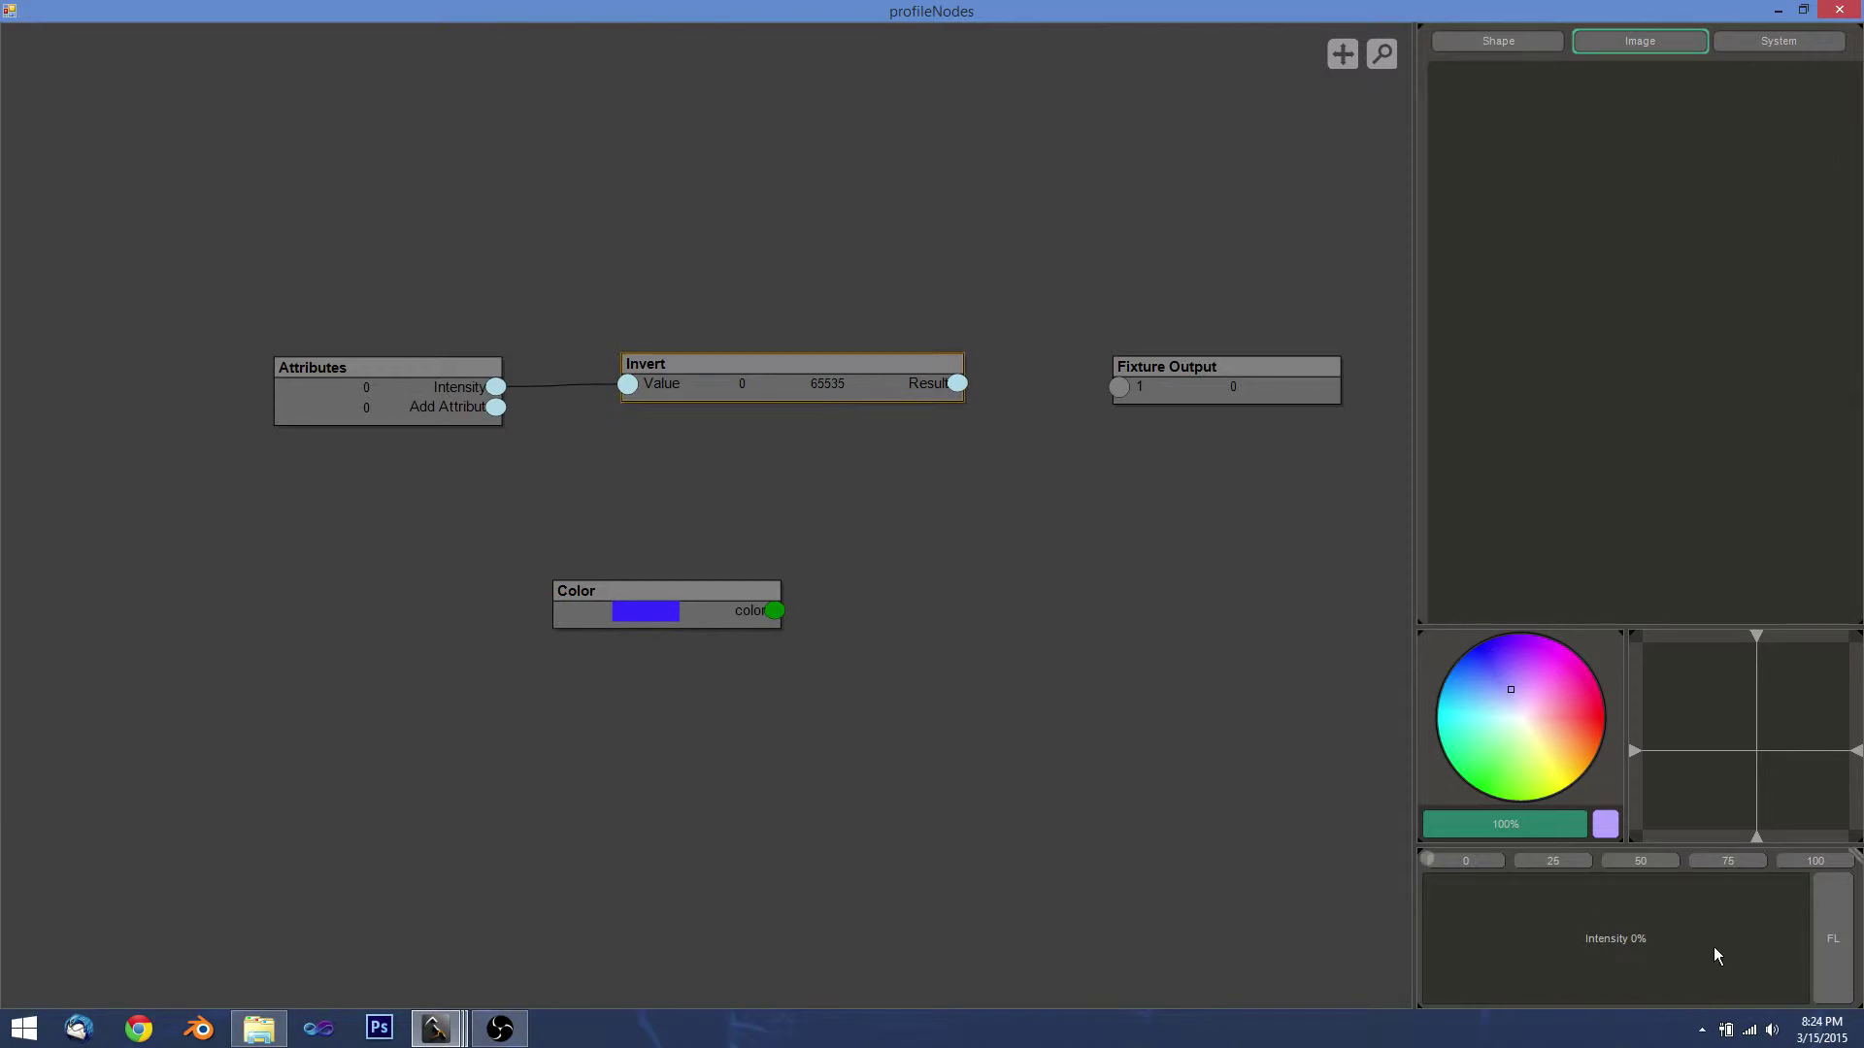
left_click_drag(1435, 929, 1807, 924)
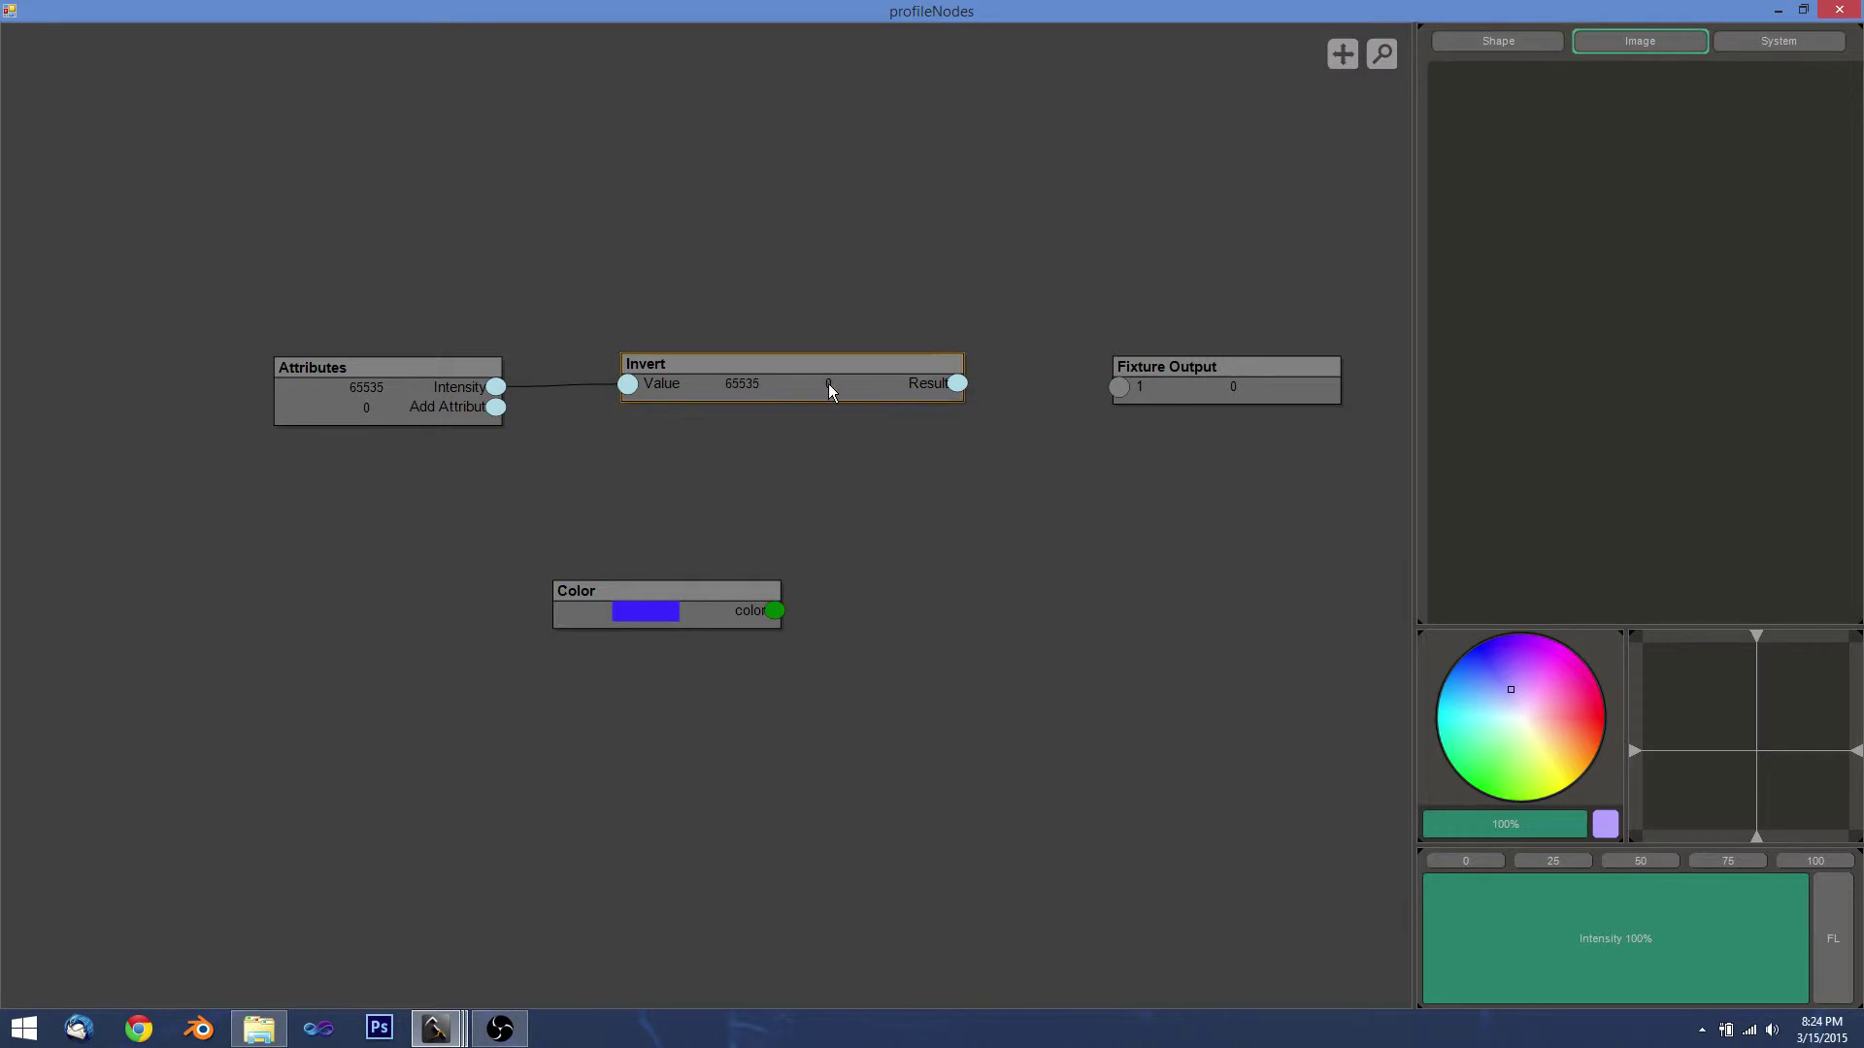
left_click_drag(1610, 910, 1650, 905)
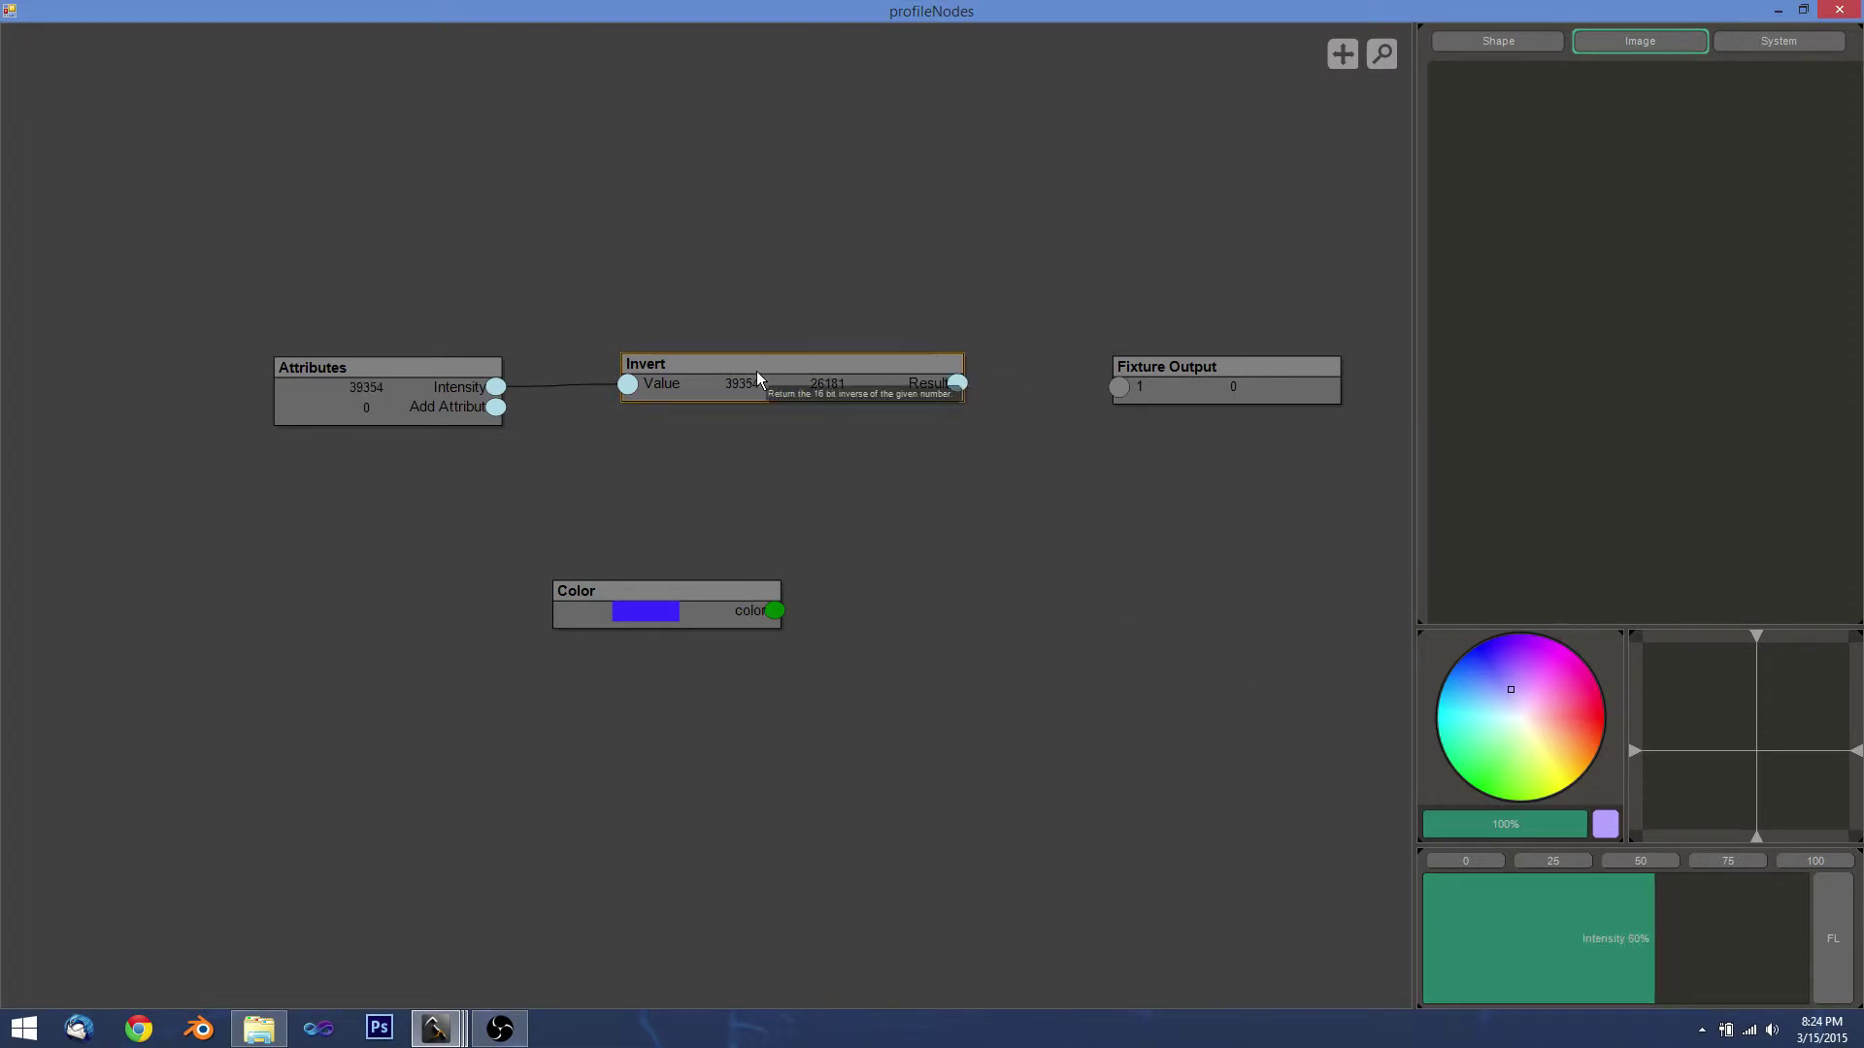
Replace the Invert node with an RGB To CMY node and spread it and the Color node apart below Attributes.
key("Delete")
right_click(666, 357)
mouse_move(747, 371)
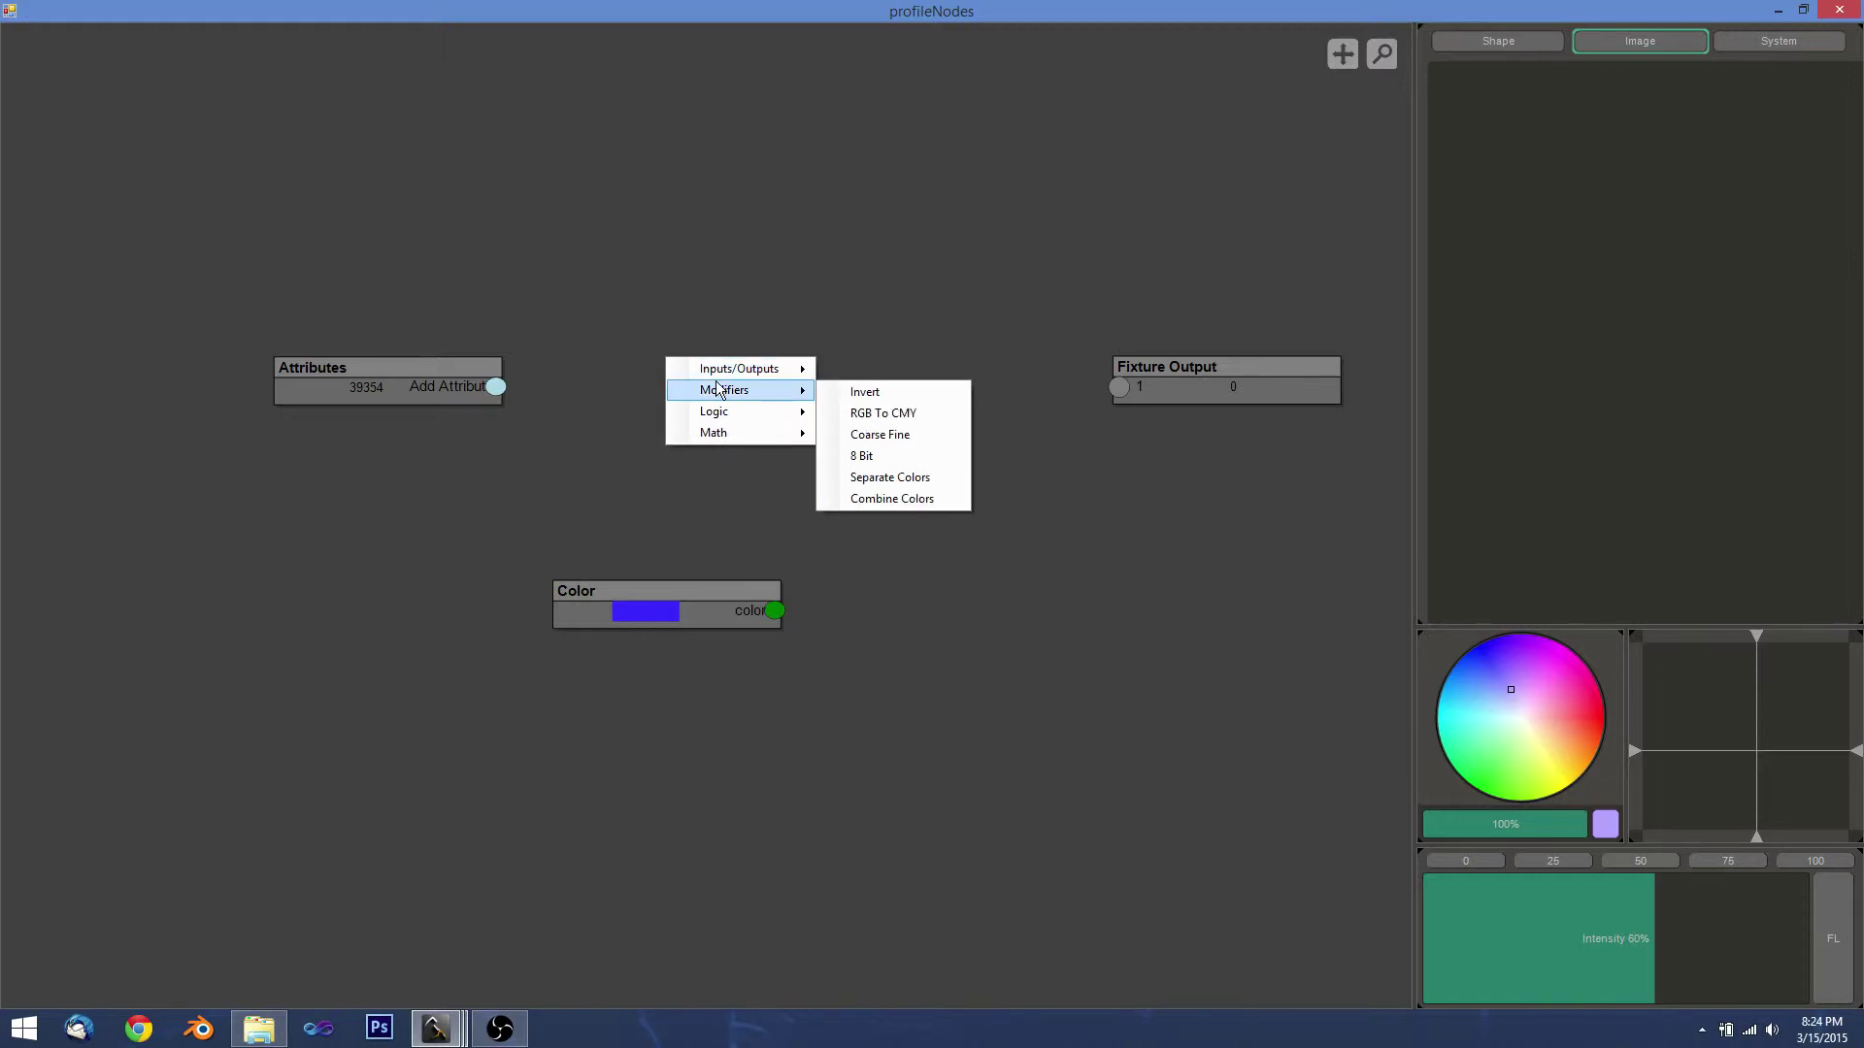
left_click(876, 414)
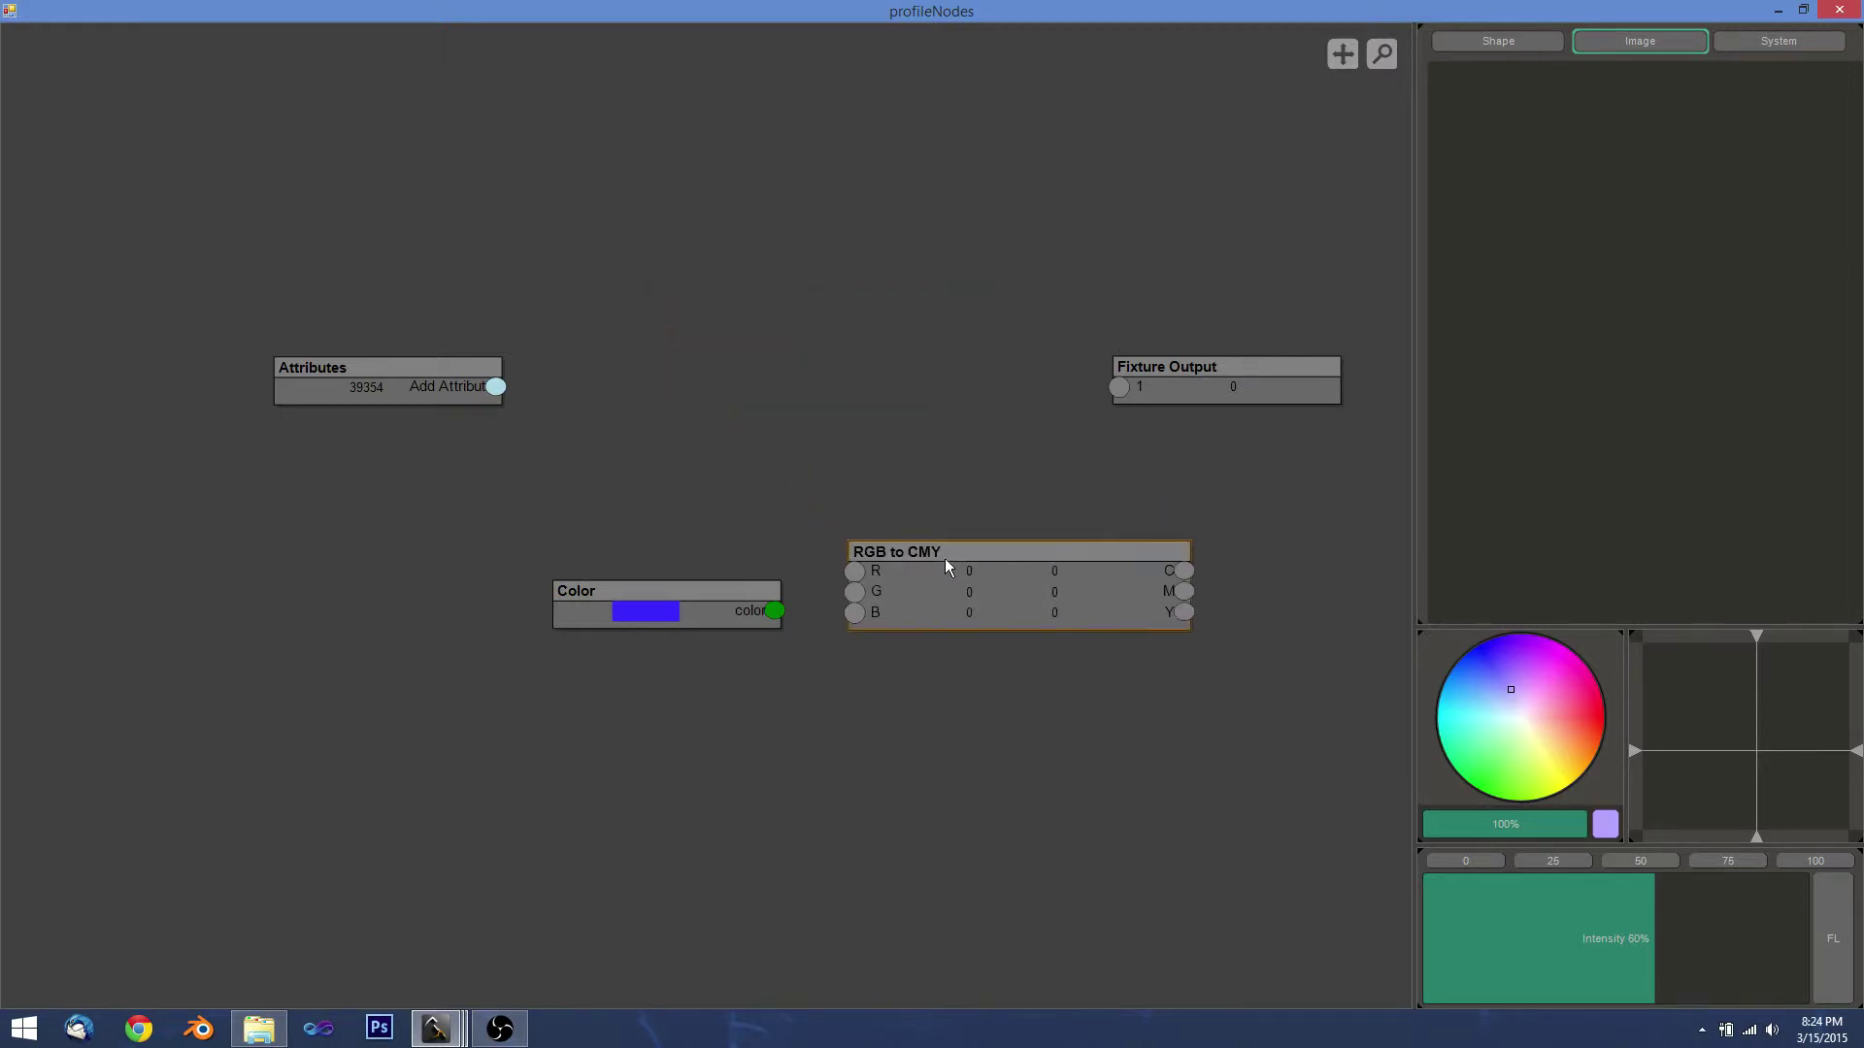
left_click(948, 561)
left_click_drag(643, 591, 464, 576)
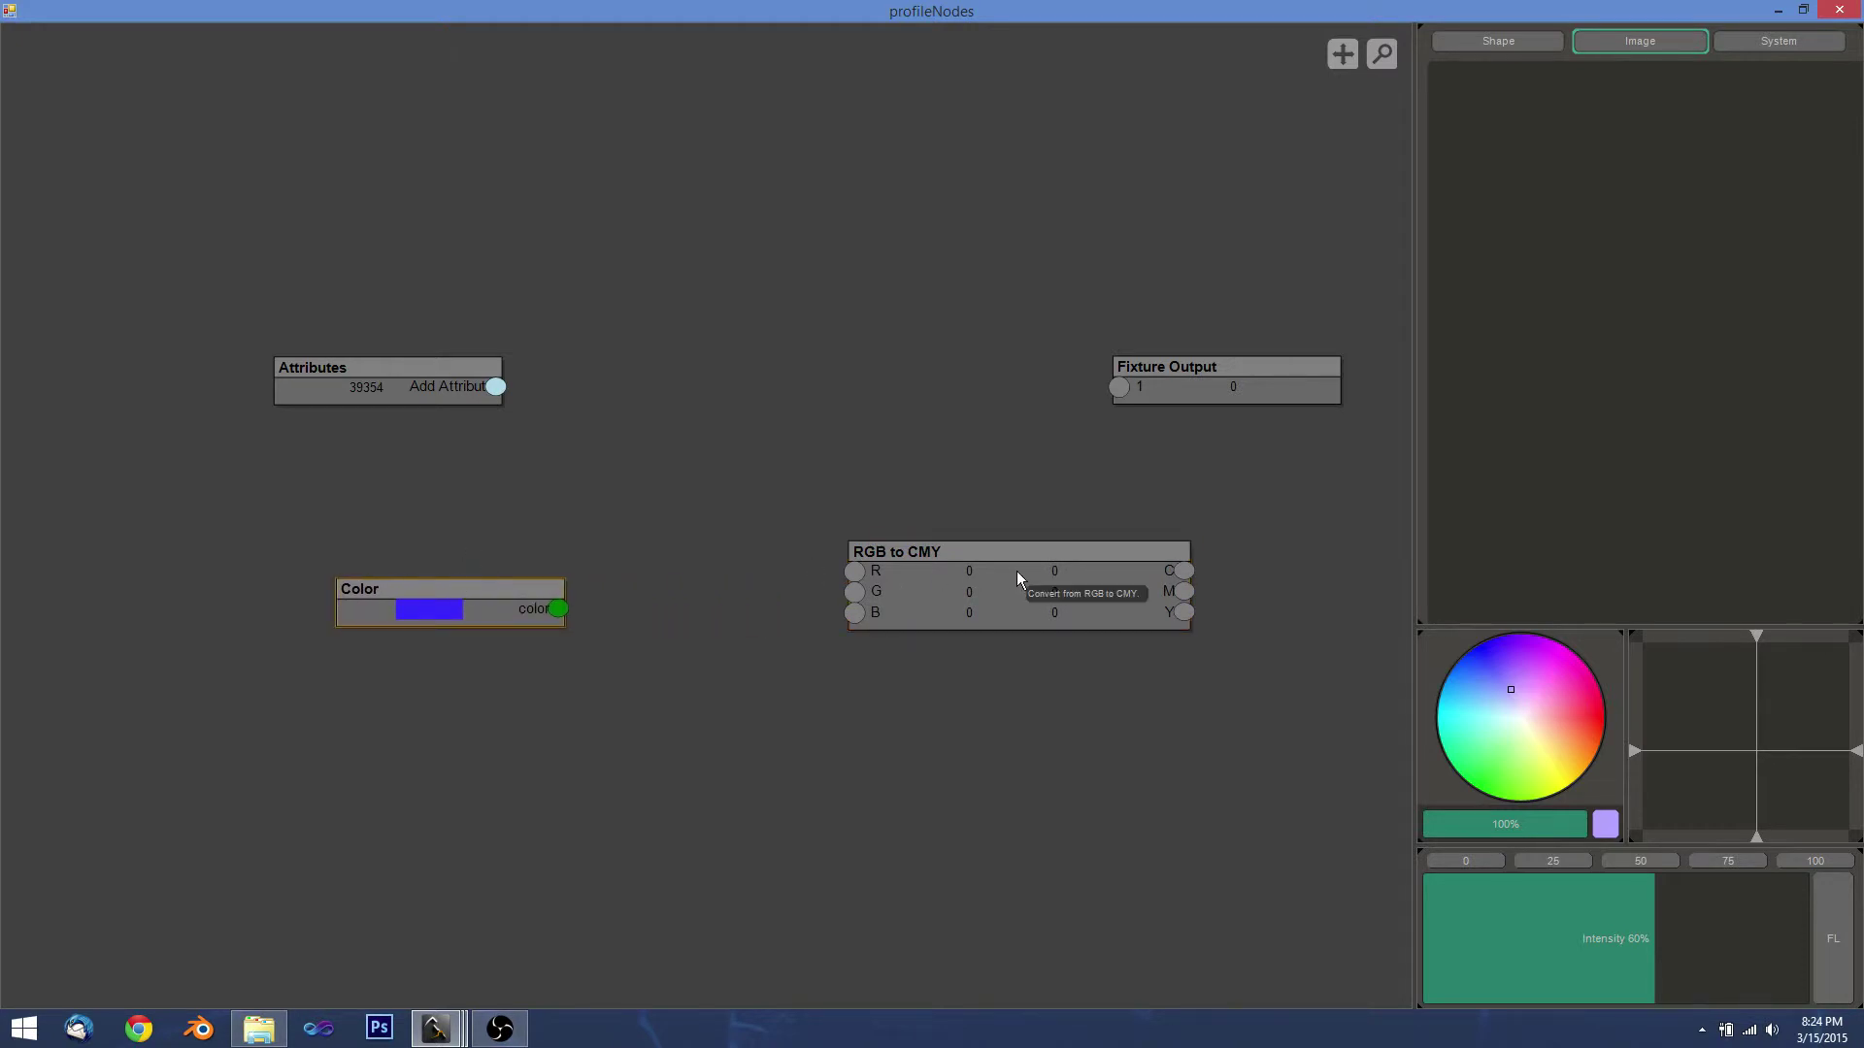
left_click_drag(978, 583, 946, 591)
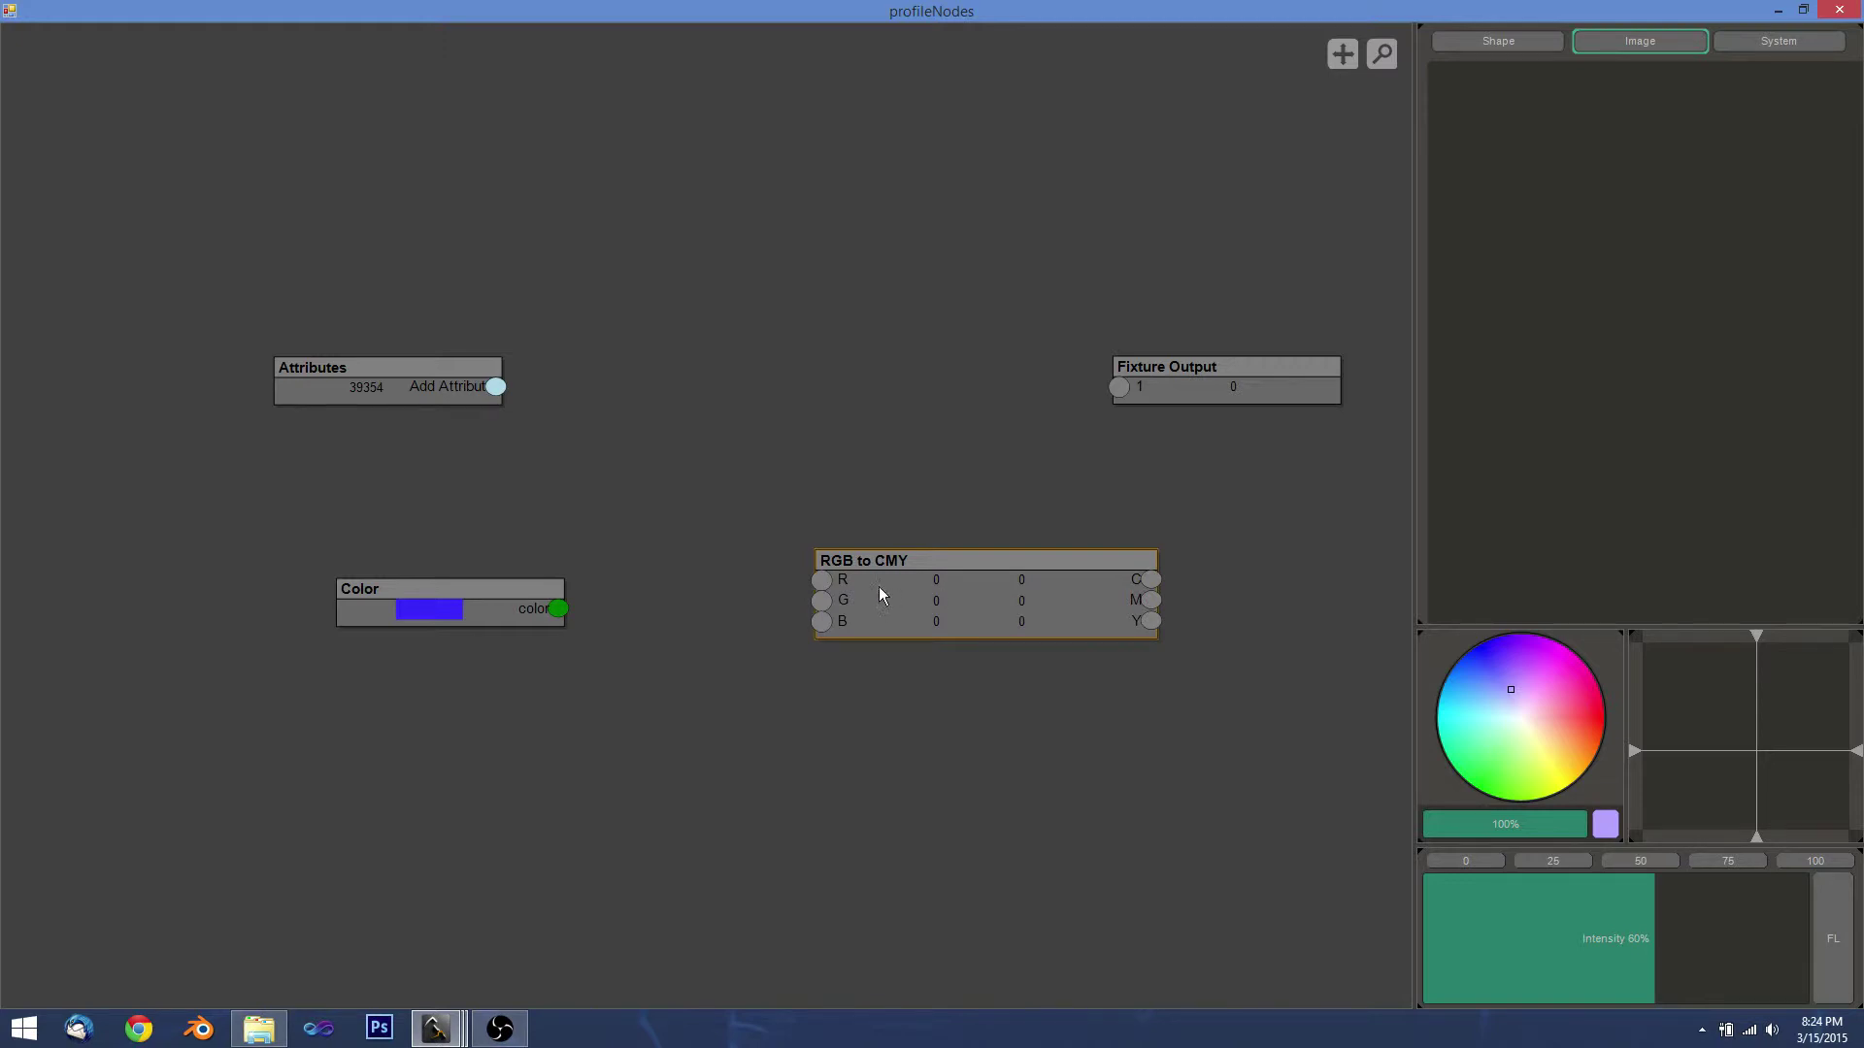
left_click_drag(462, 613, 418, 592)
left_click_drag(957, 616, 978, 601)
Add a Separate Colors node between Color and RGB to CMY, and connect the Color node's output to its Color input.
right_click(673, 621)
mouse_move(744, 658)
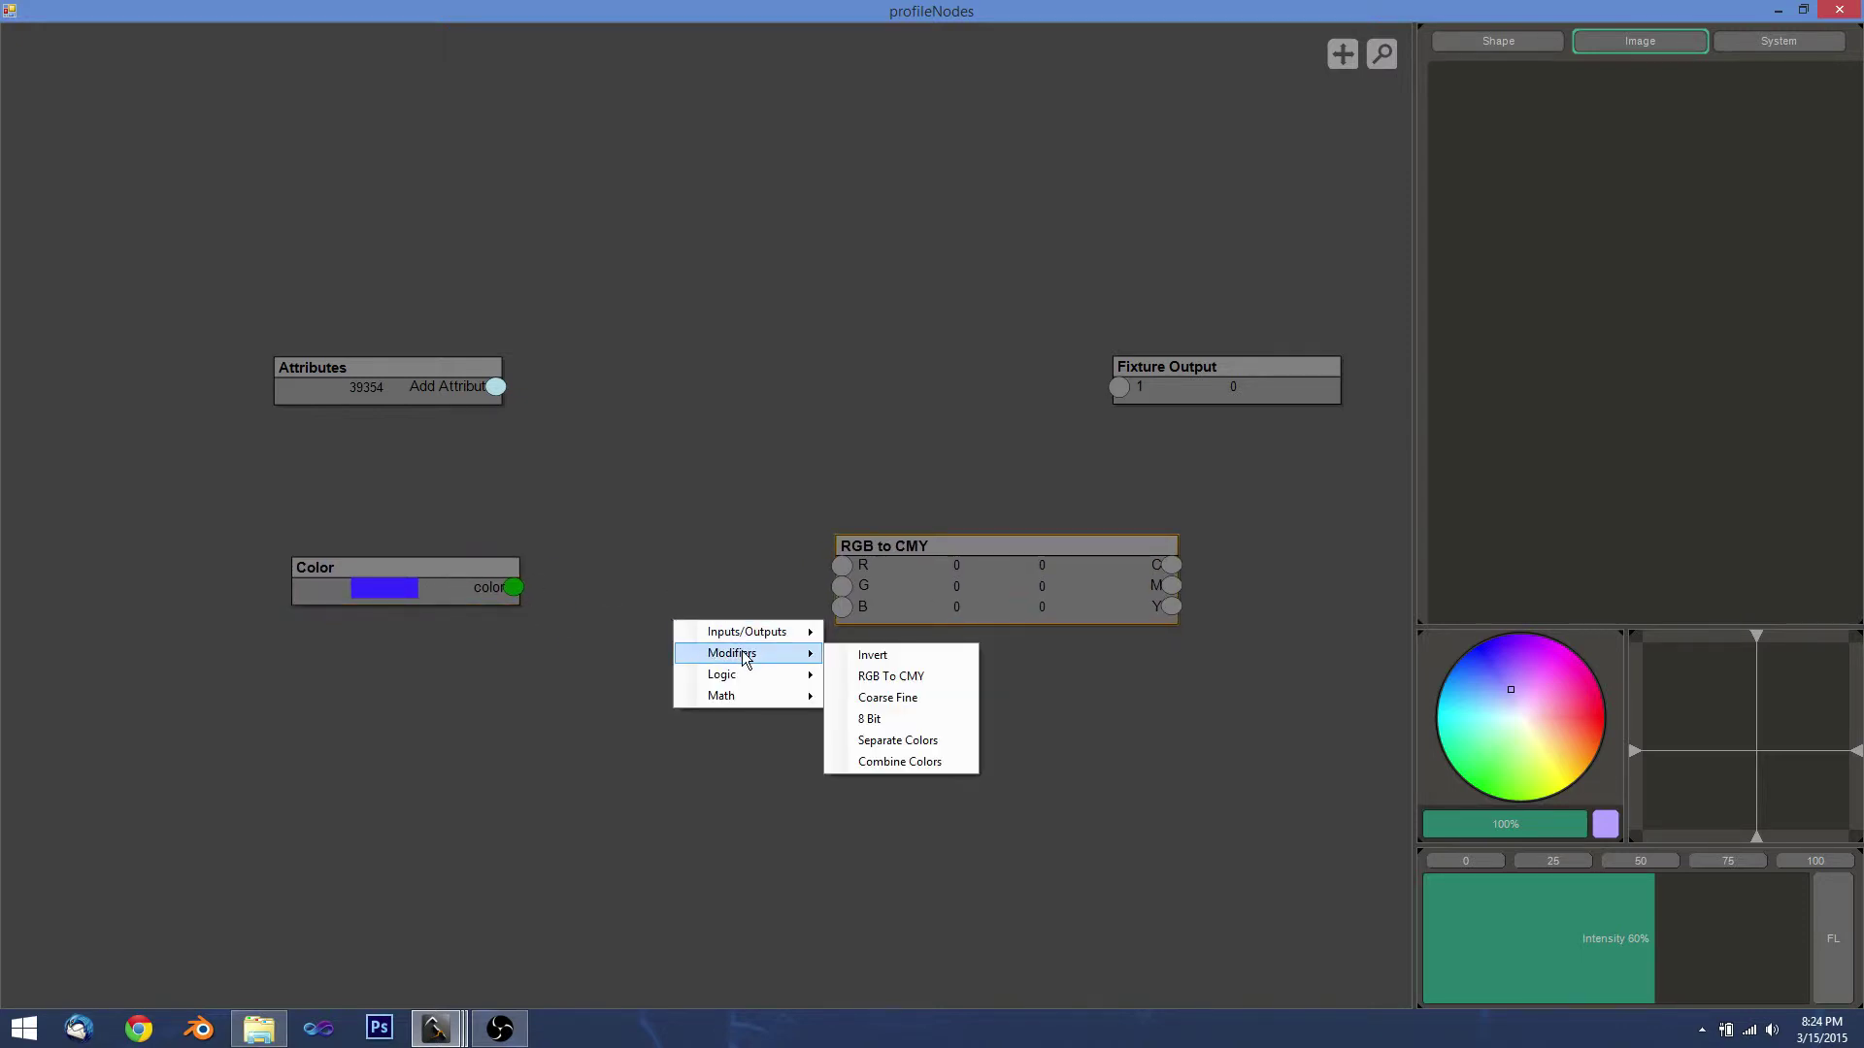
left_click(935, 743)
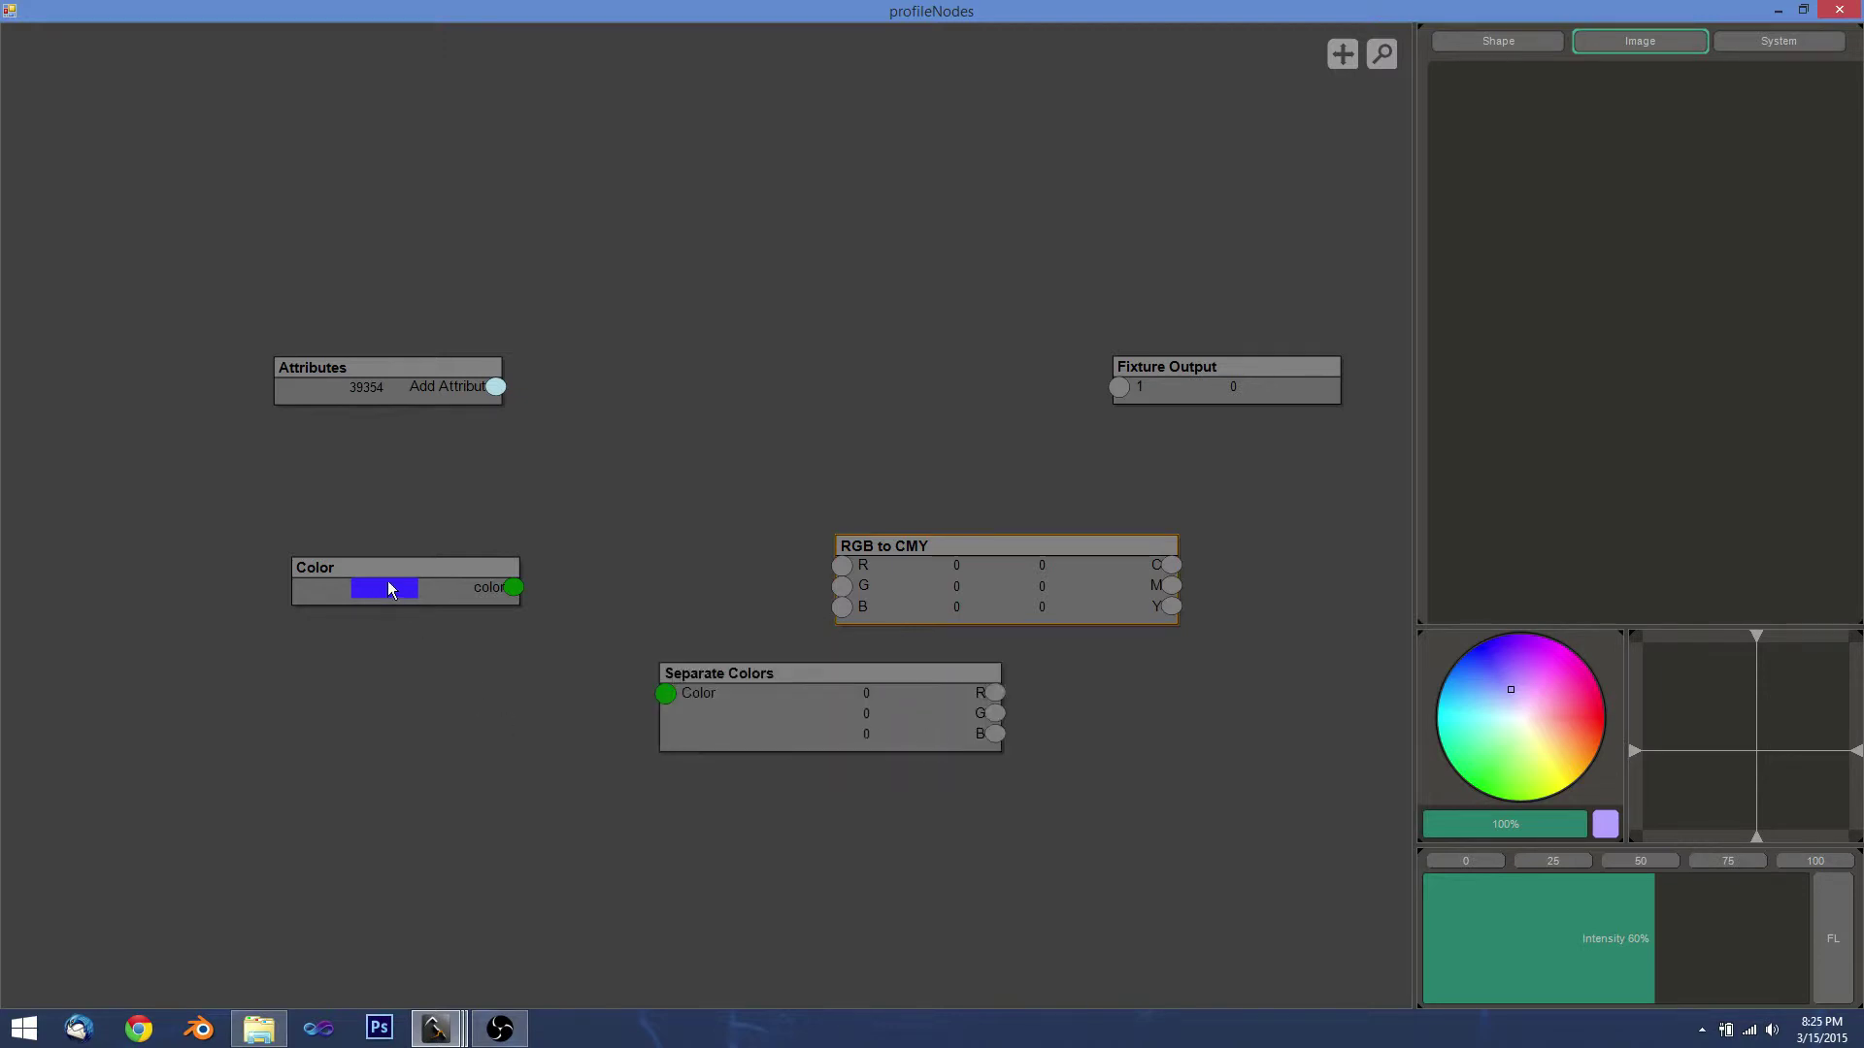
left_click_drag(483, 592, 521, 614)
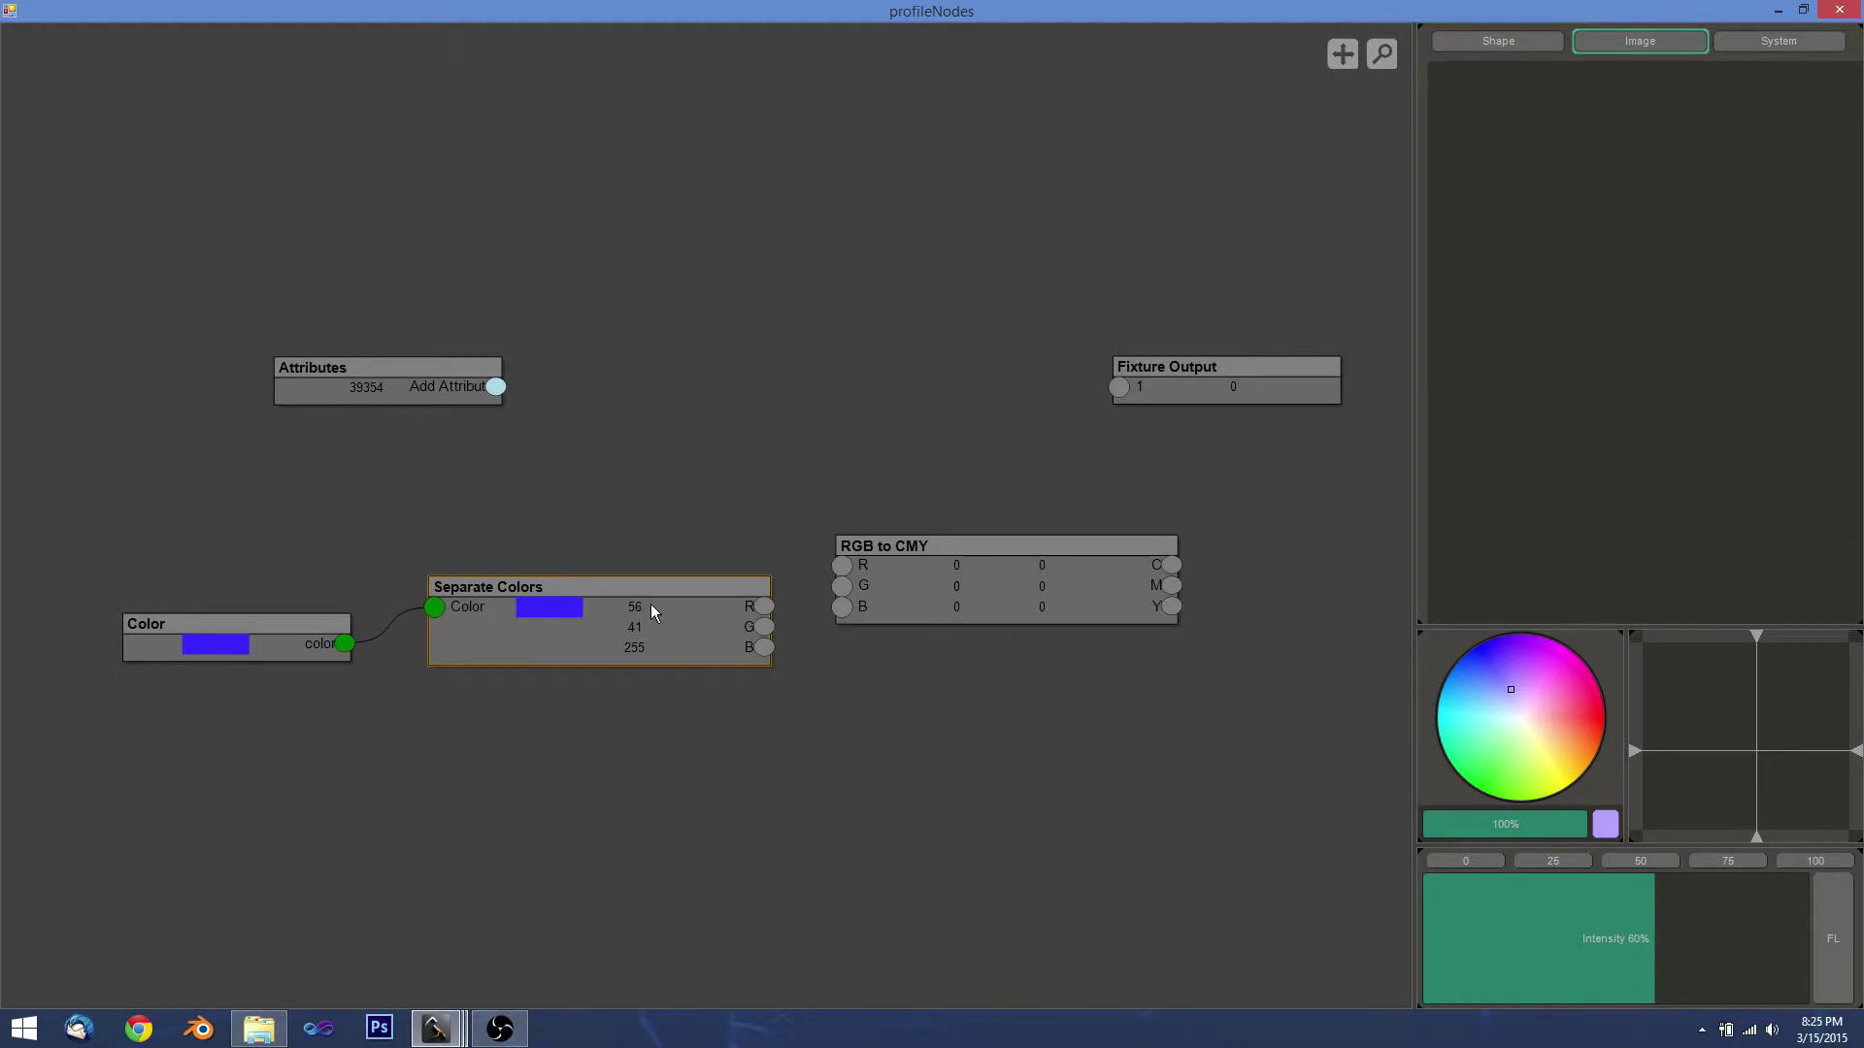
Align the RGB to CMY node beside Separate Colors and connect the R, G and B outputs to its matching inputs.
left_click_drag(865, 605, 877, 650)
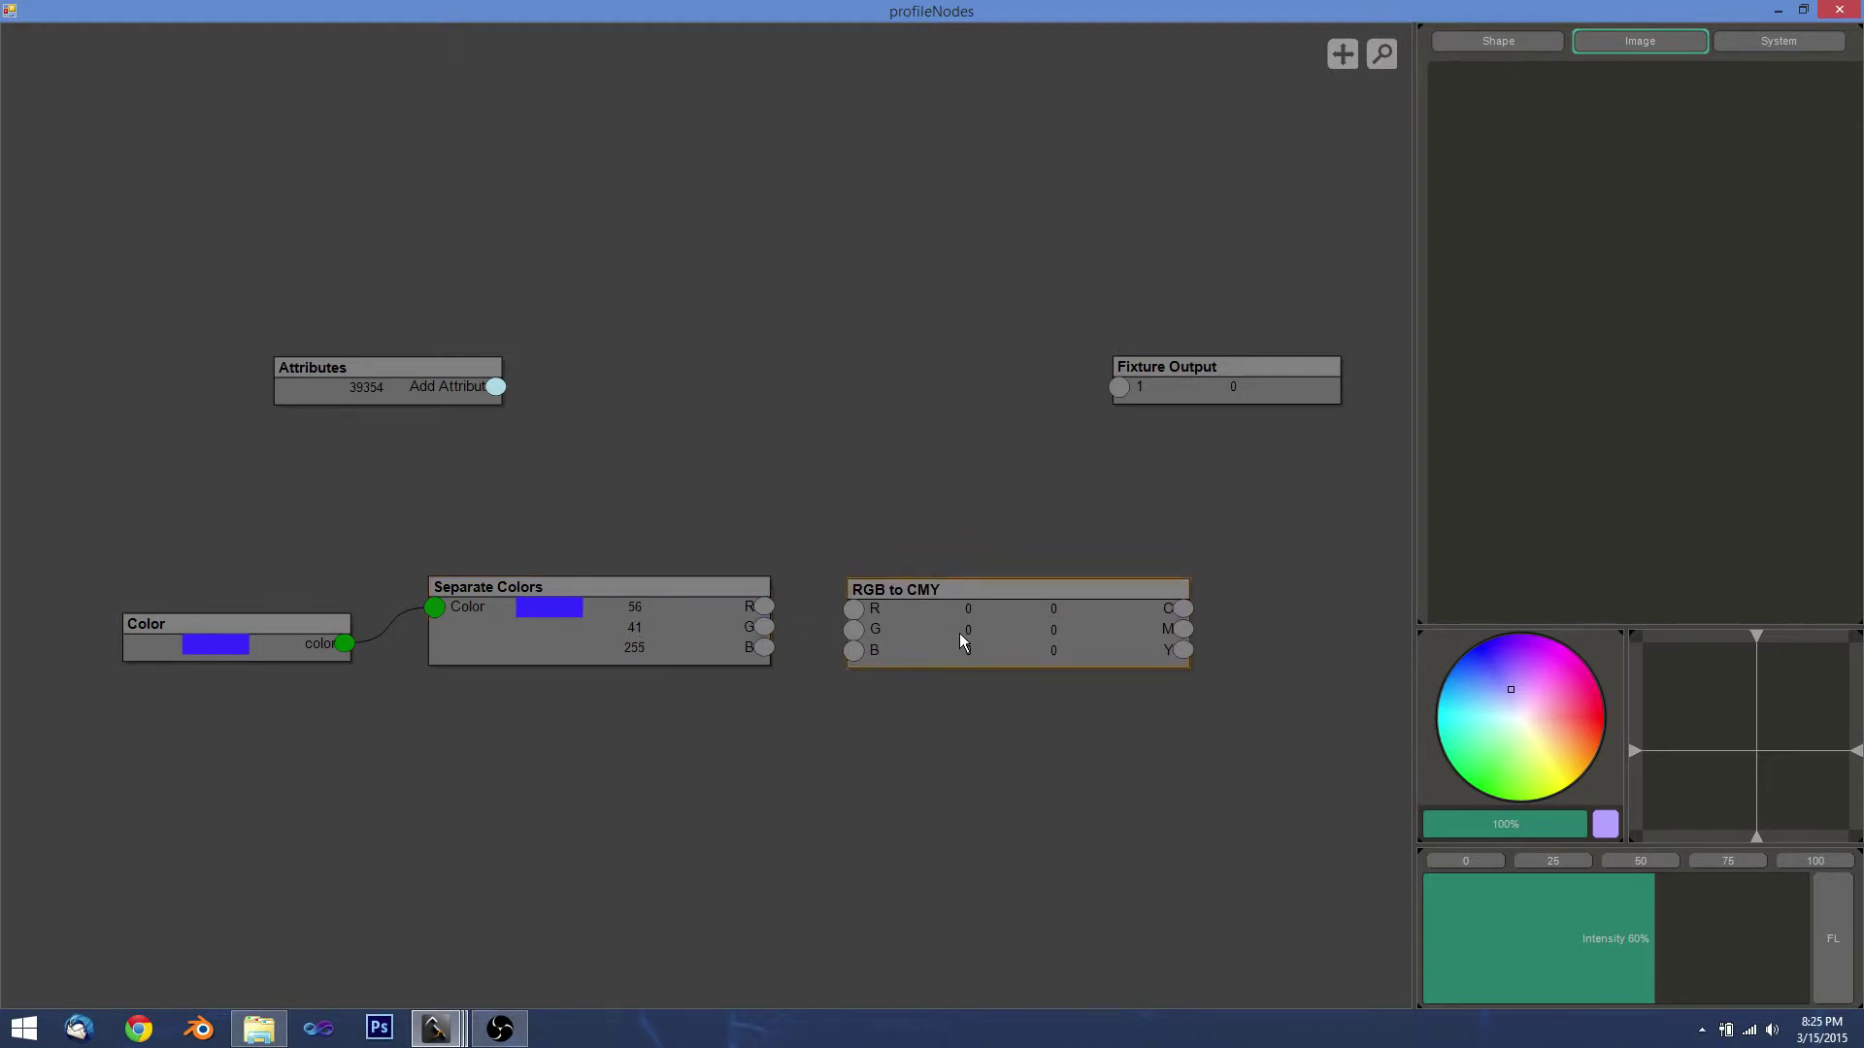
left_click_drag(764, 607, 854, 652)
left_click_drag(1012, 643, 1003, 640)
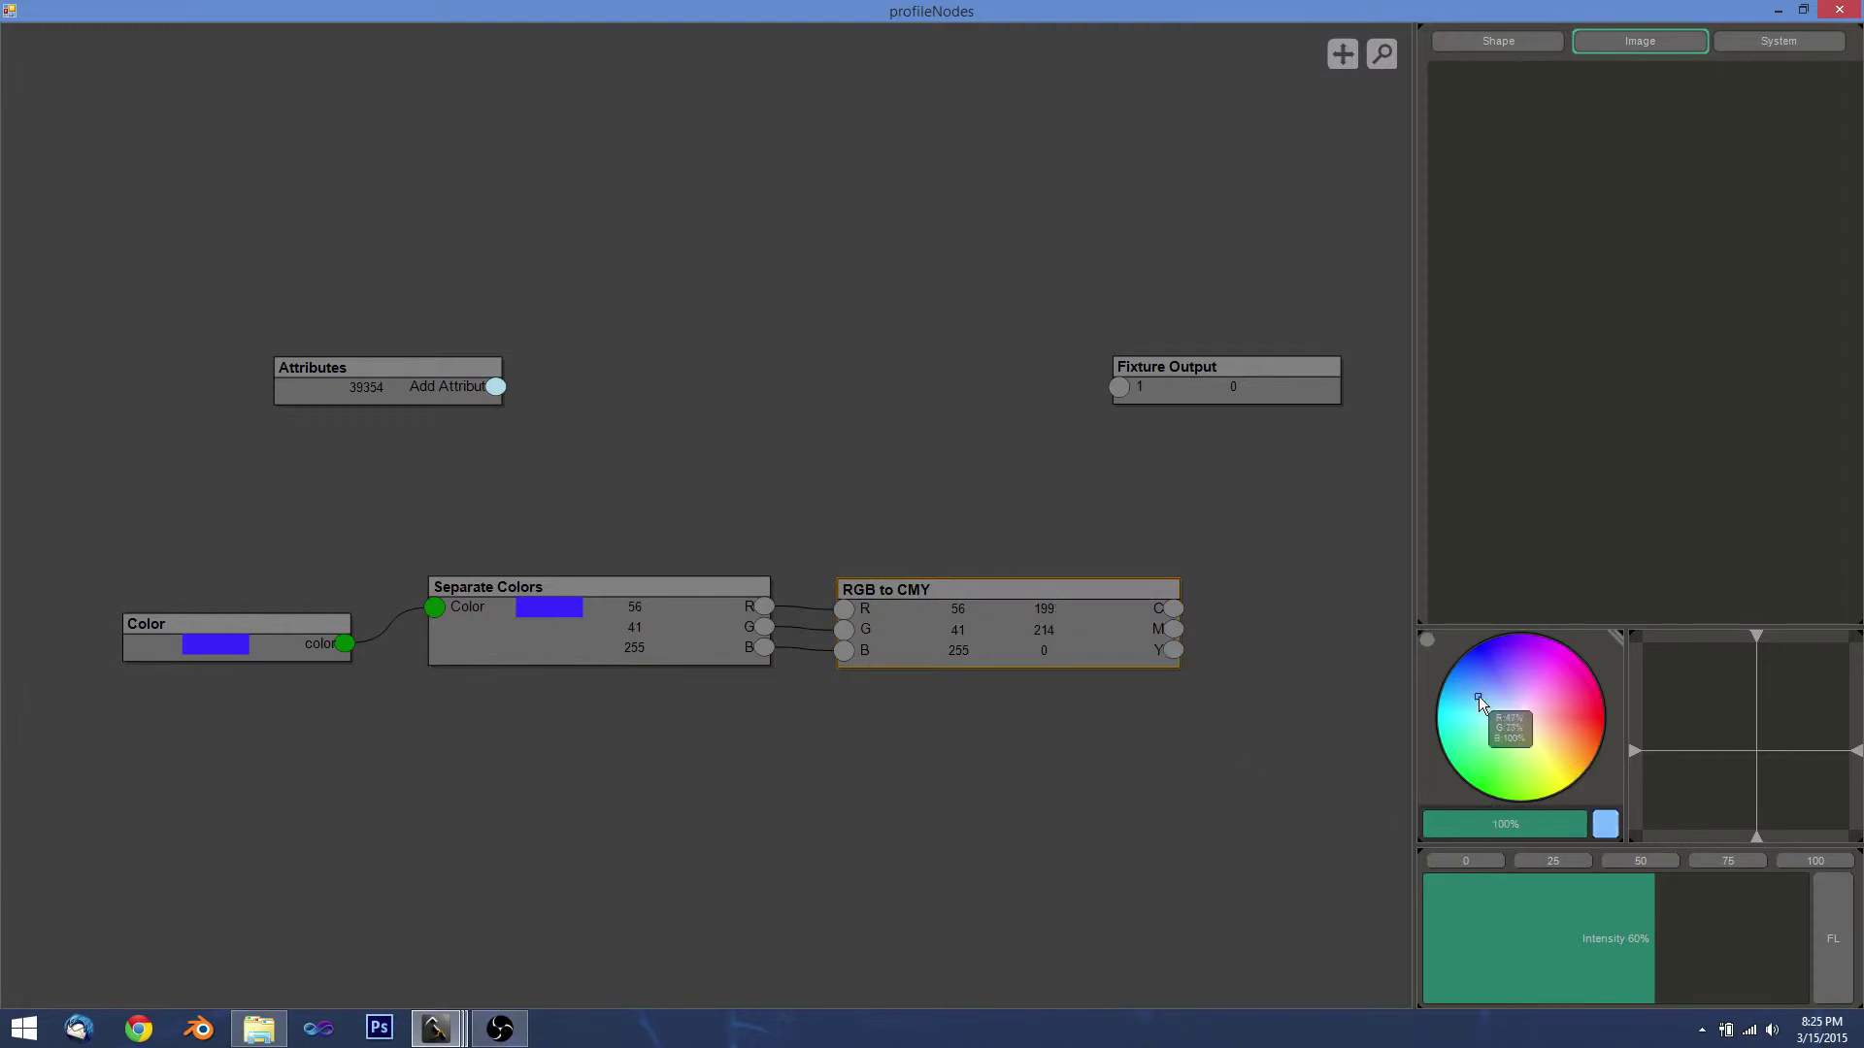
Pick light green on the fixture color wheel and set the Color node's color to turquoise (R 48, G 254, B 195).
left_click(1493, 757)
left_click(194, 644)
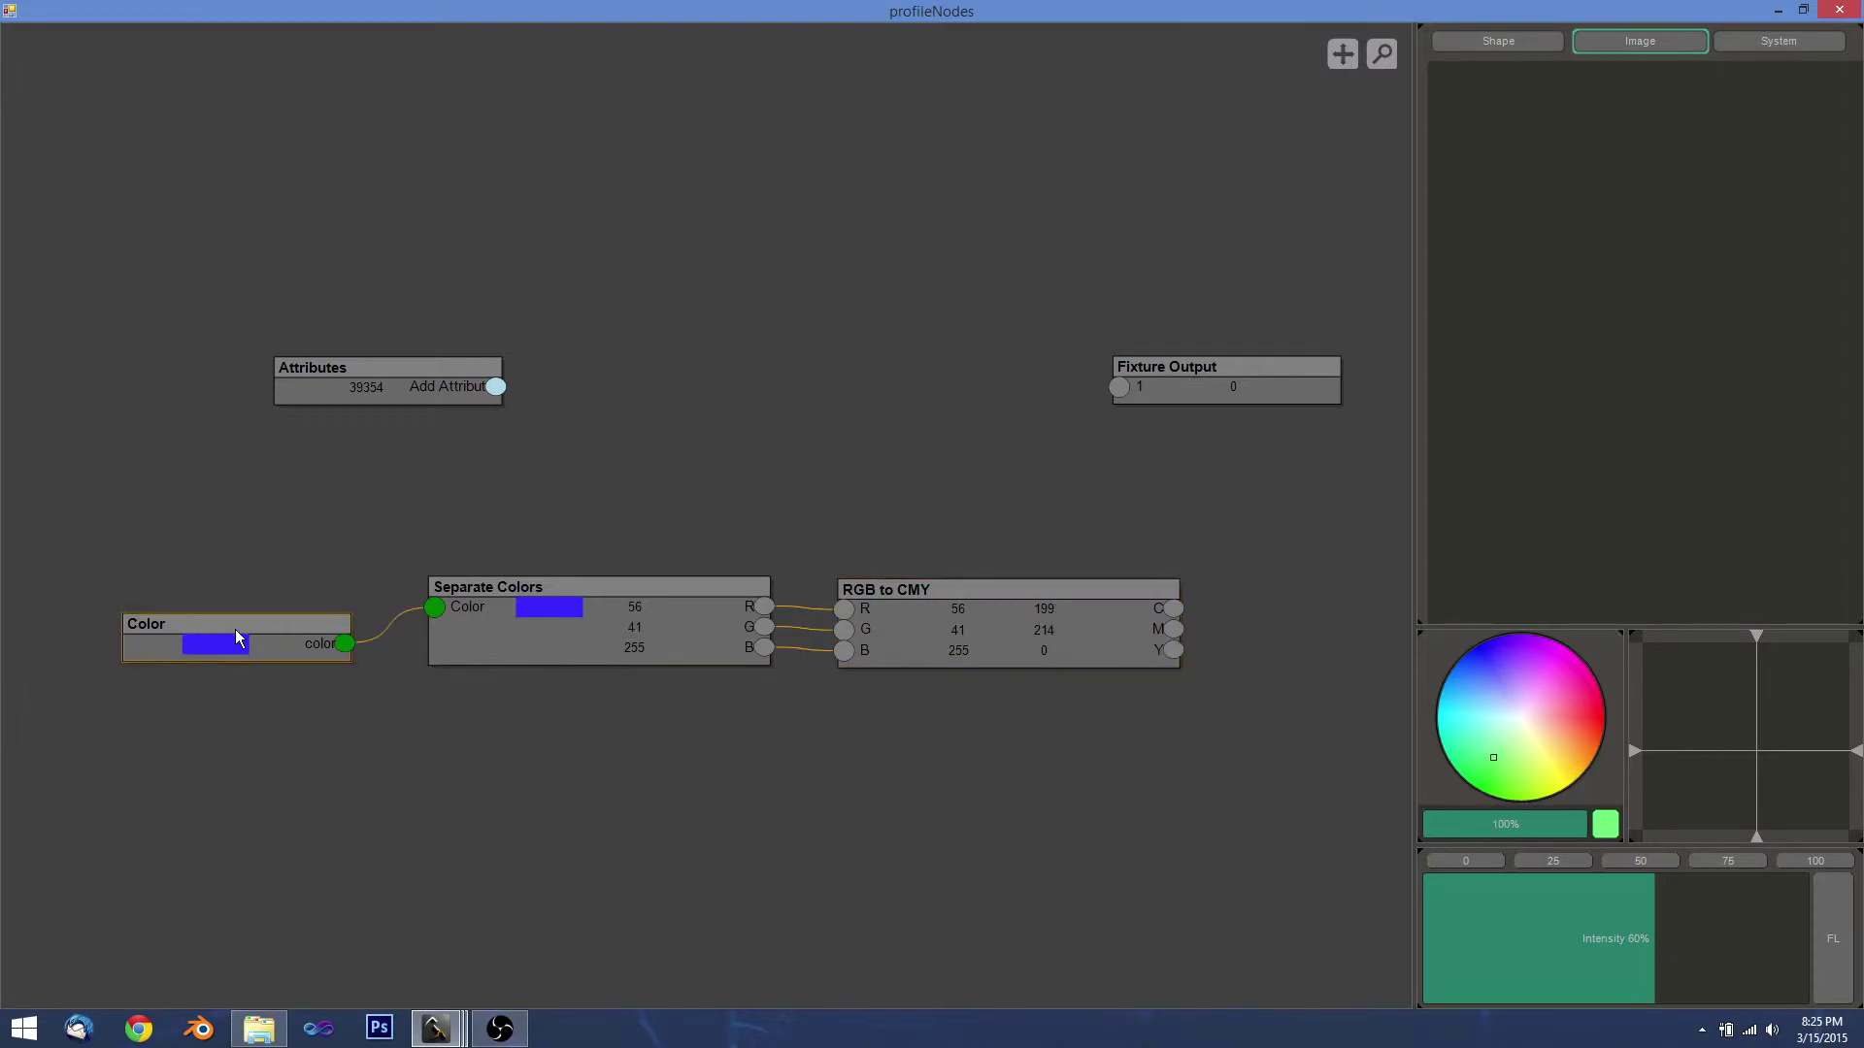
double_click(217, 643)
left_click_drag(912, 464, 871, 497)
left_click(928, 605)
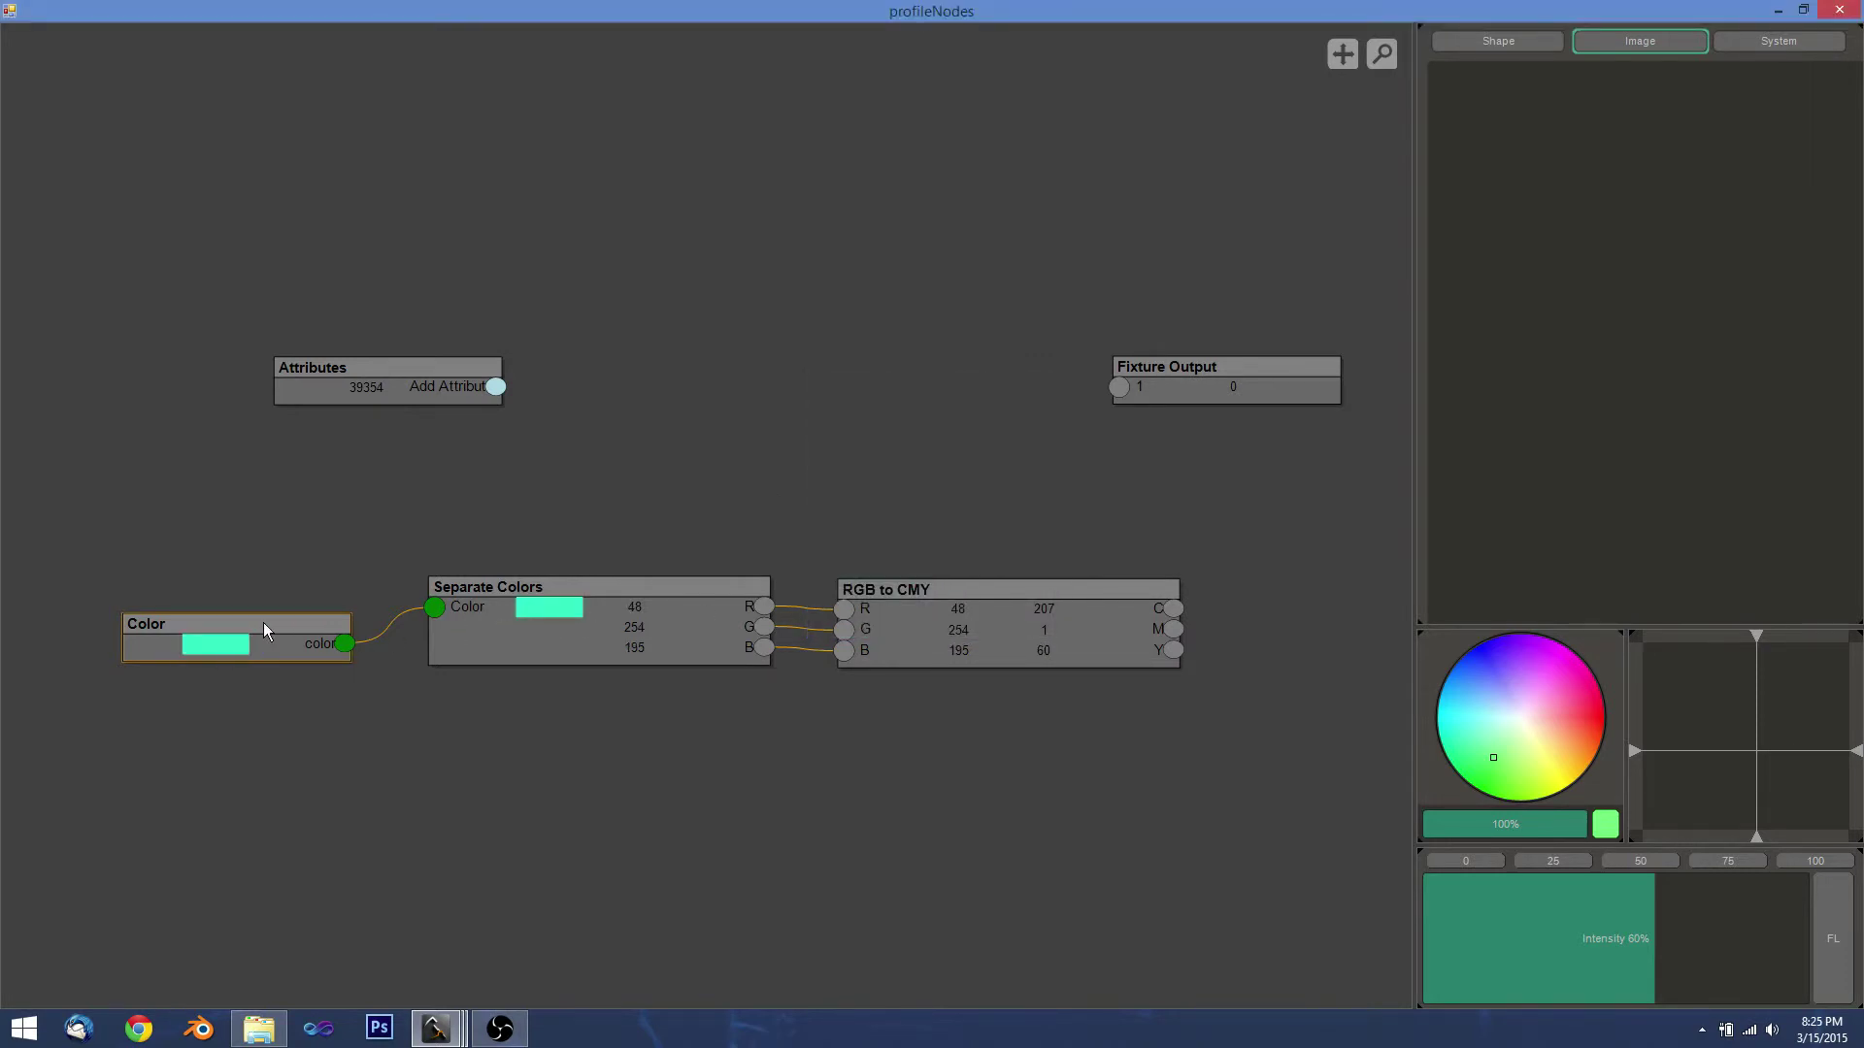
left_click_drag(264, 628, 271, 609)
left_click_drag(1085, 648, 1079, 636)
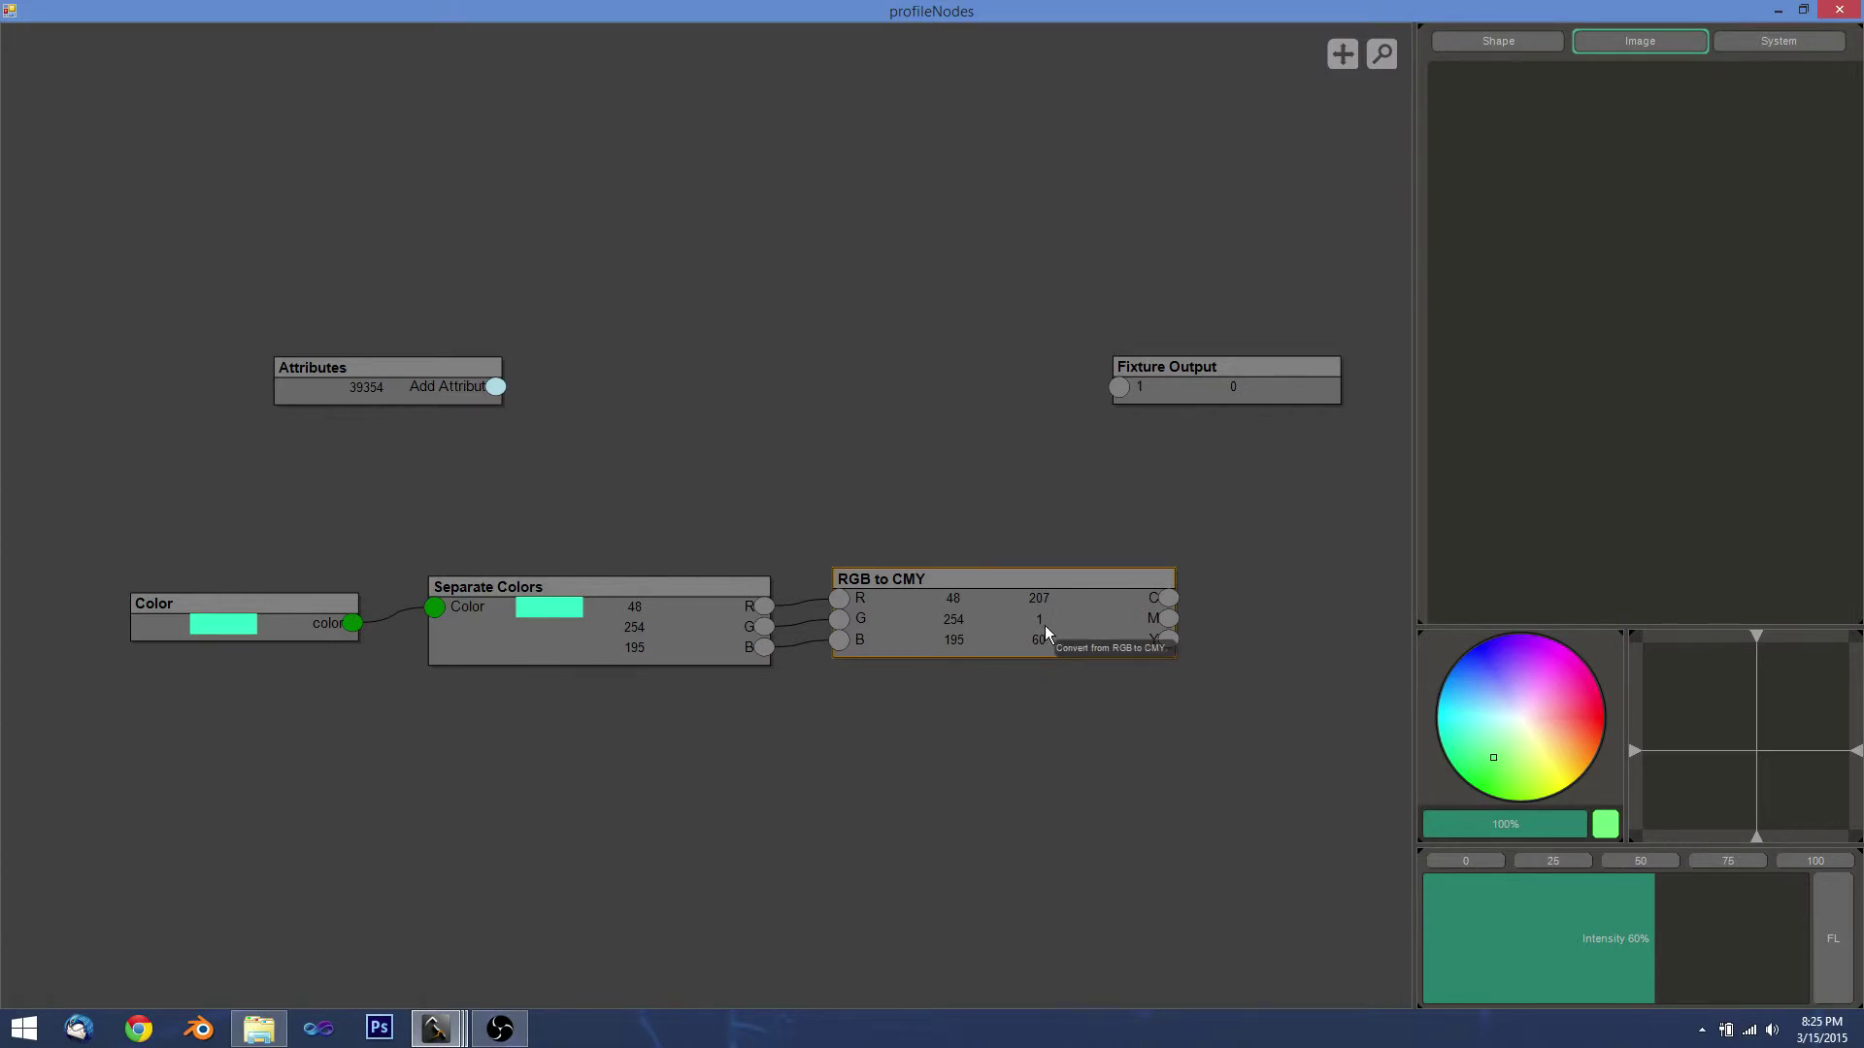
Delete the RGB to CMY, Separate Colors and Color nodes.
key("Delete")
left_click(553, 613)
key("Delete")
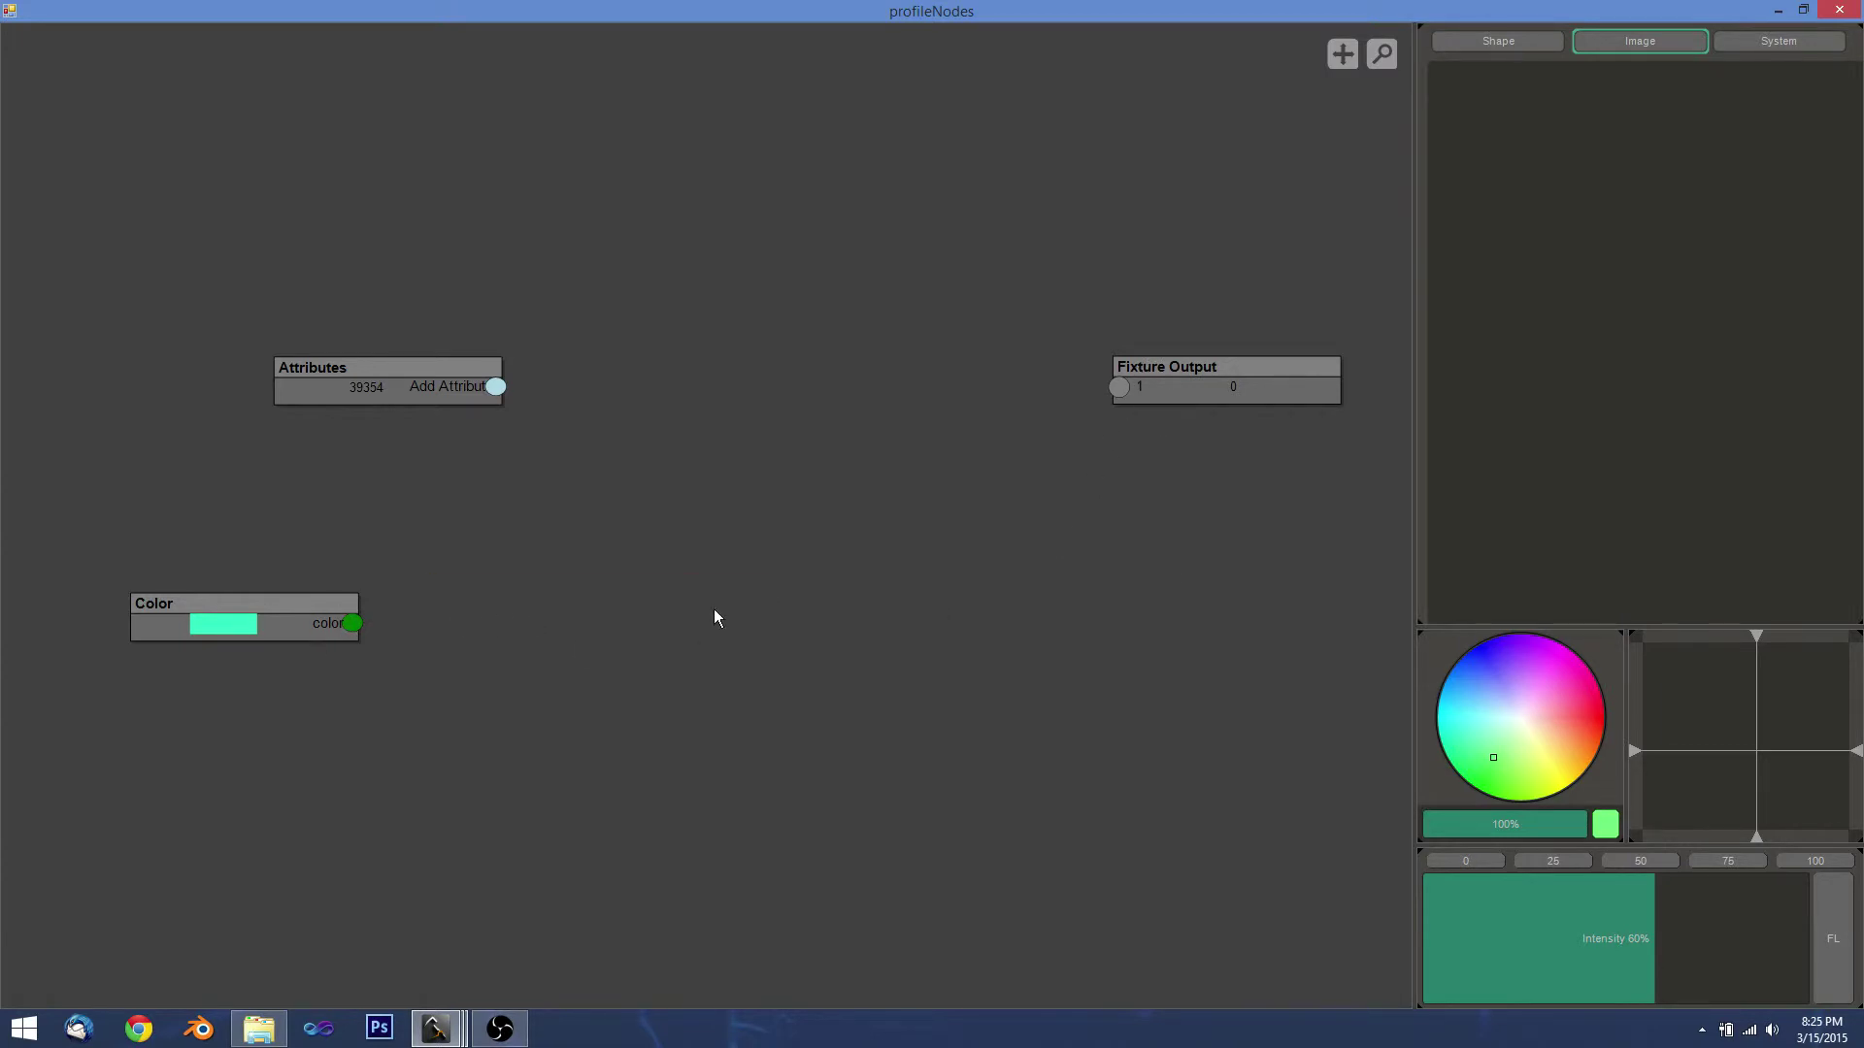
right_click(714, 609)
left_click(264, 614)
key("Delete")
Add a Combine Colors modifier node below the Attributes and Fixture Output nodes.
right_click(357, 592)
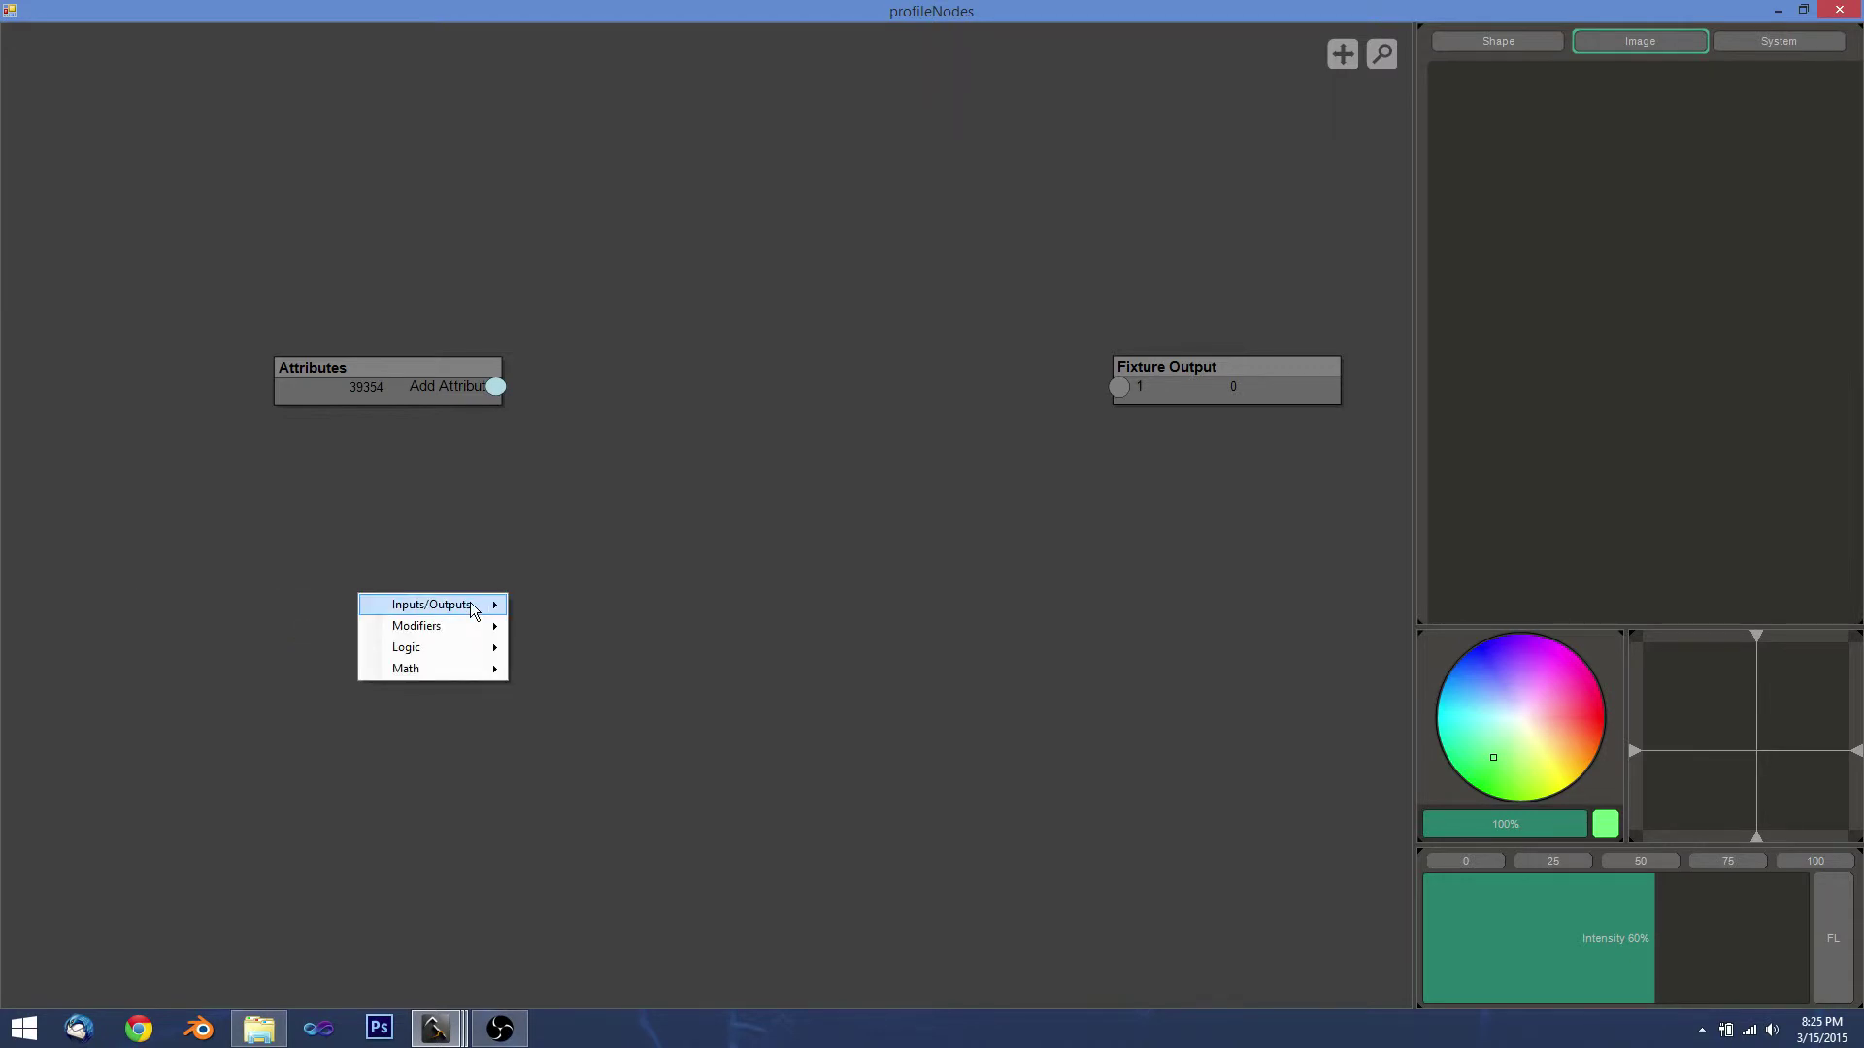
mouse_move(444, 627)
left_click(587, 734)
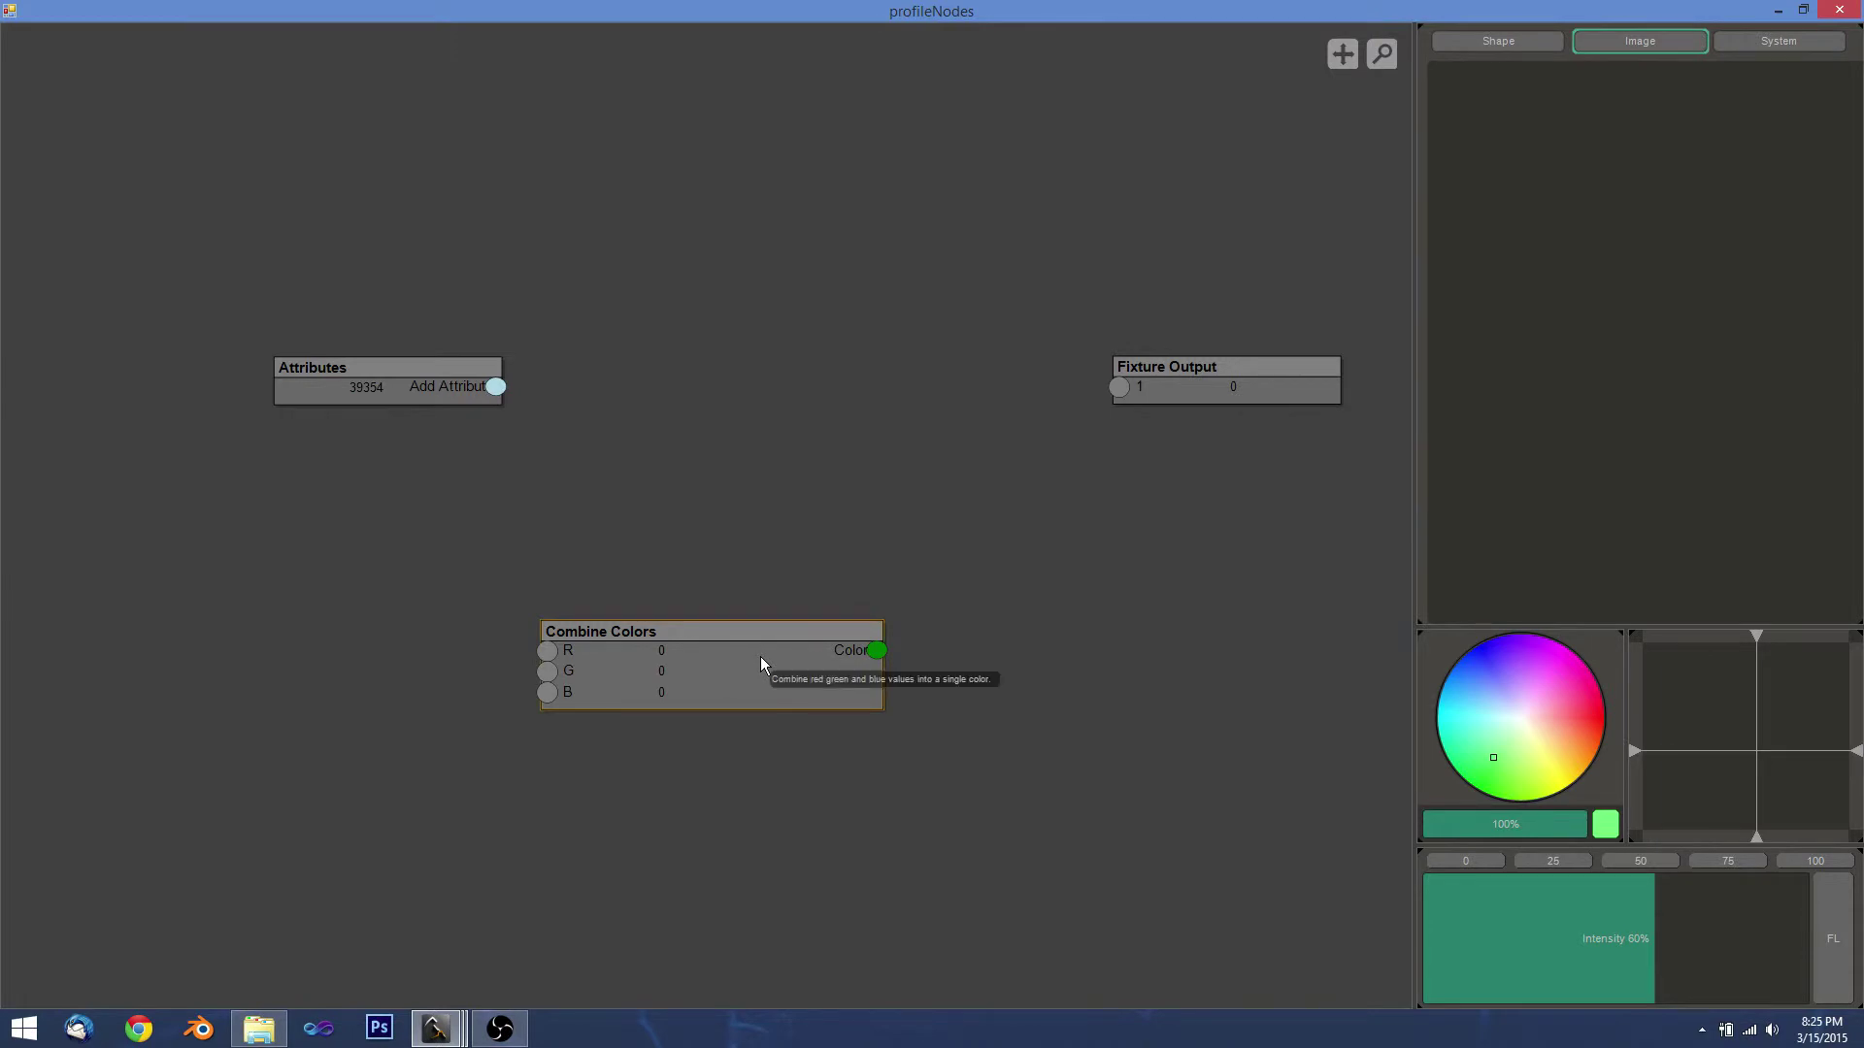
Replace the Combine Colors node with a Coarse Fine node placed between Attributes and Fixture Output.
key("Delete")
right_click(603, 630)
mouse_move(689, 664)
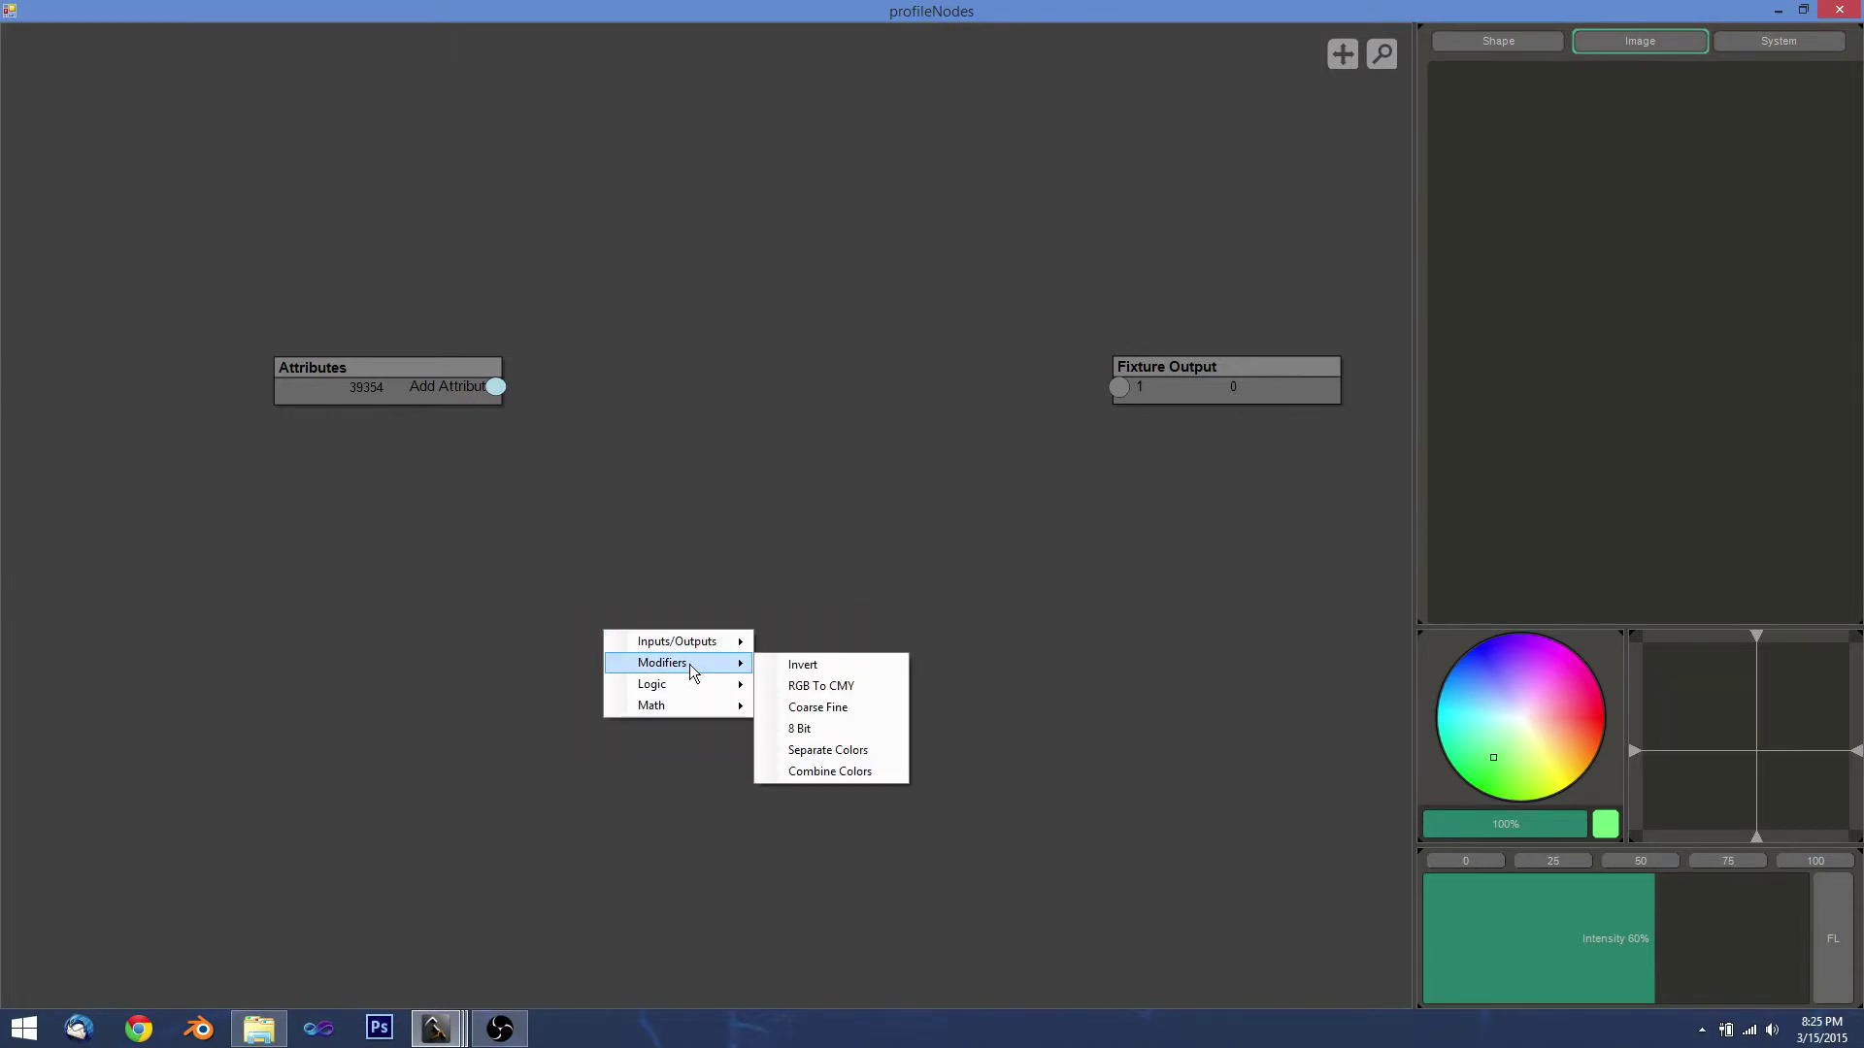
left_click(855, 707)
left_click_drag(660, 690, 732, 441)
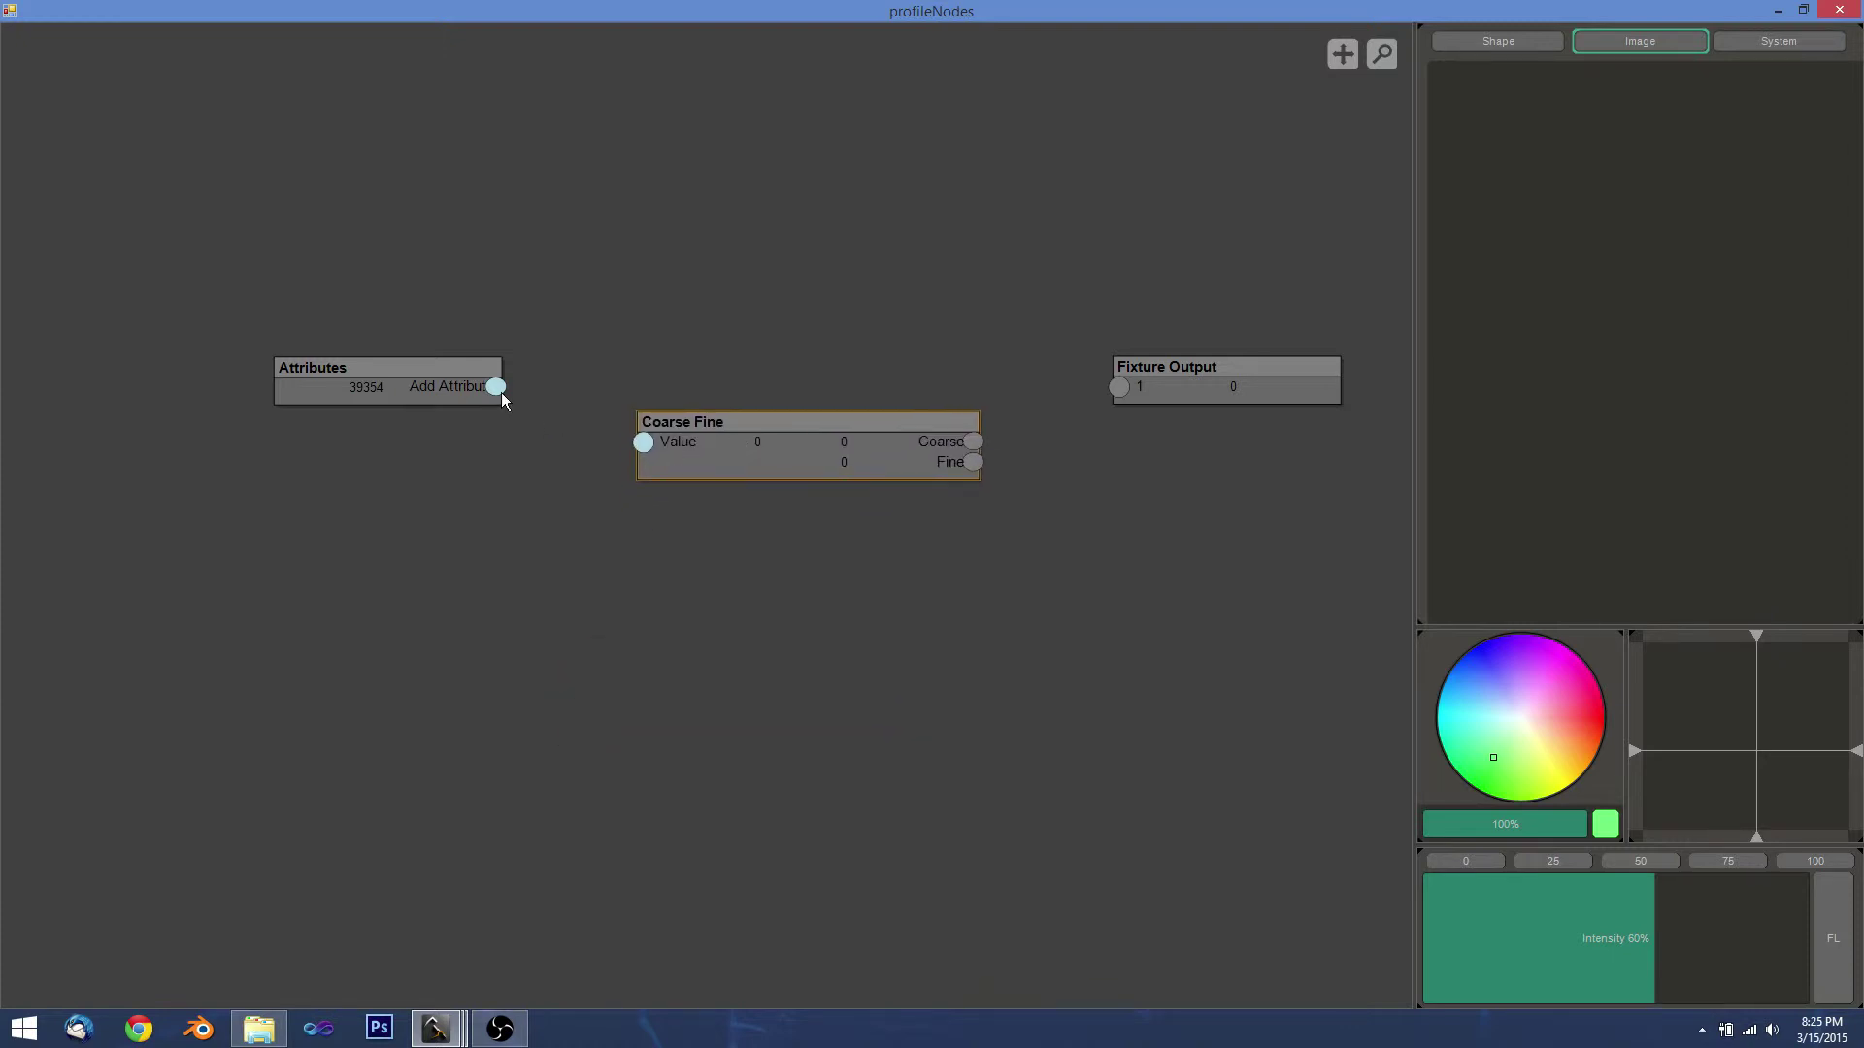
Connect the Attributes node to the Coarse Fine node's Value input using the Intensity attribute.
left_click_drag(500, 389, 639, 439)
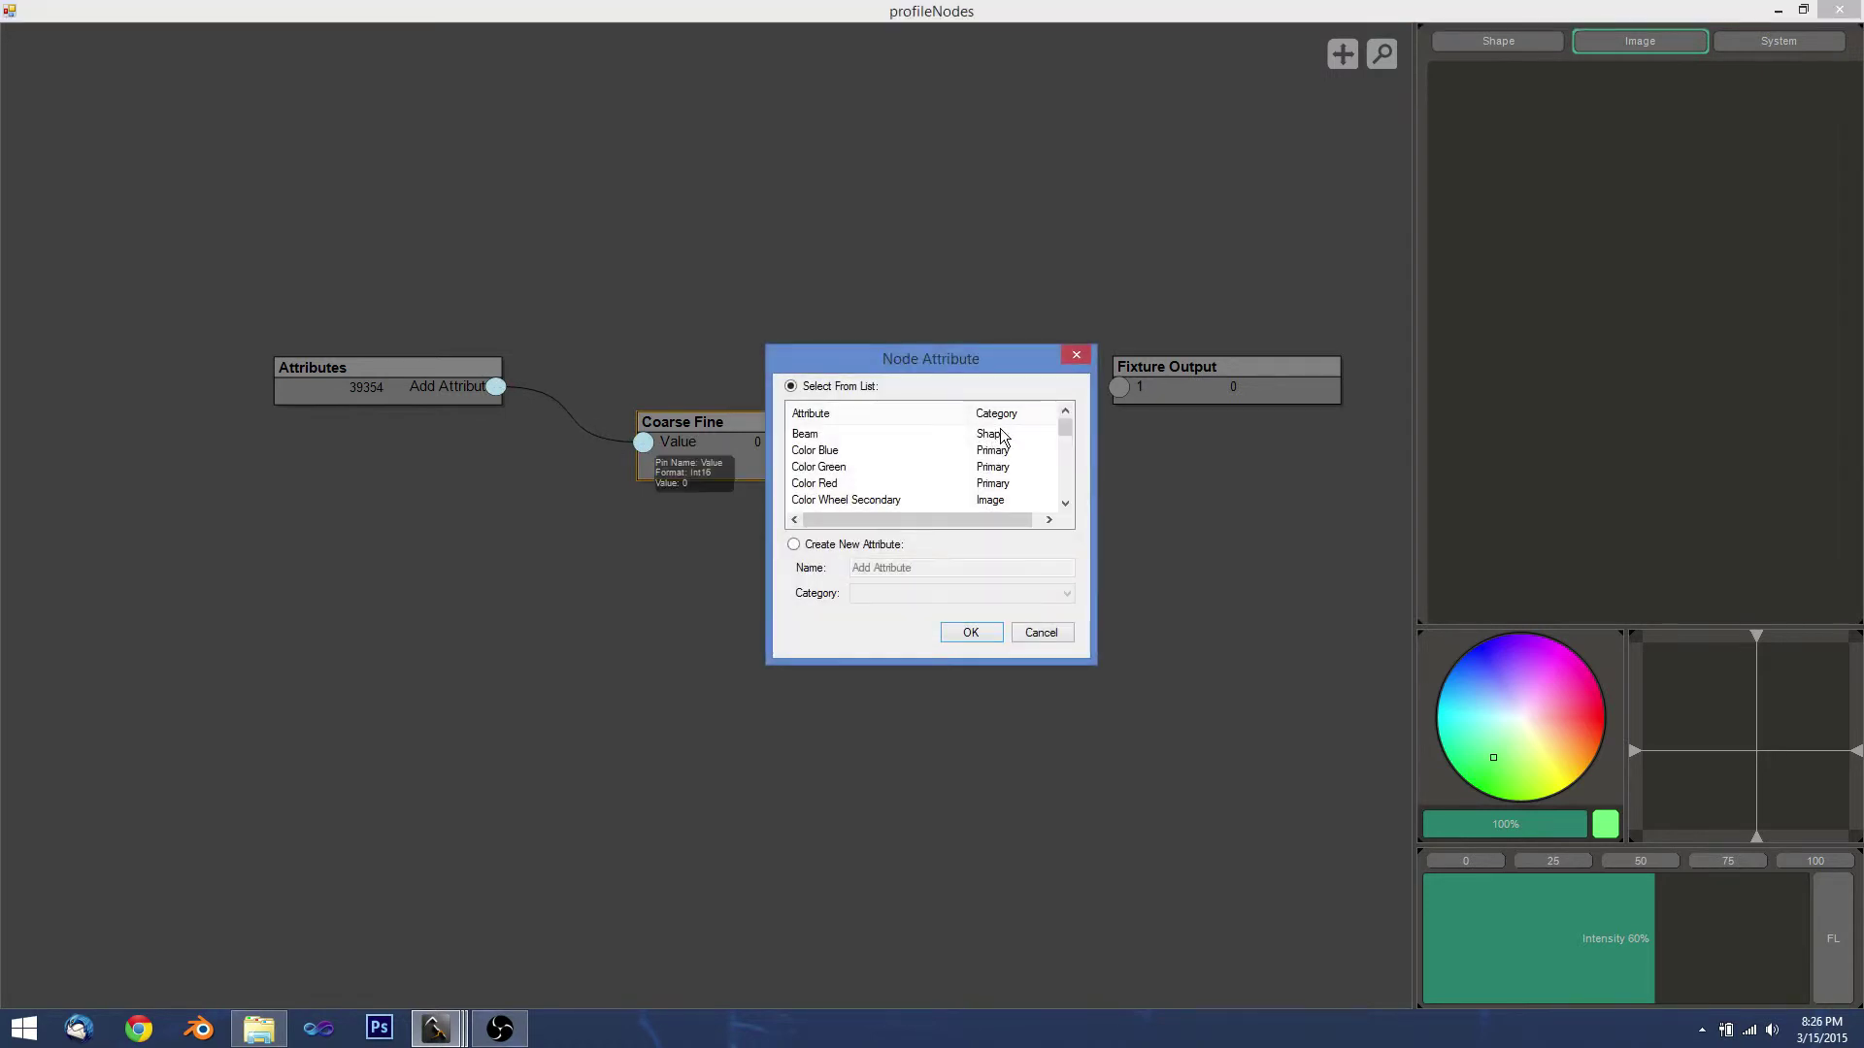
left_click_drag(1065, 430, 1064, 462)
left_click(838, 453)
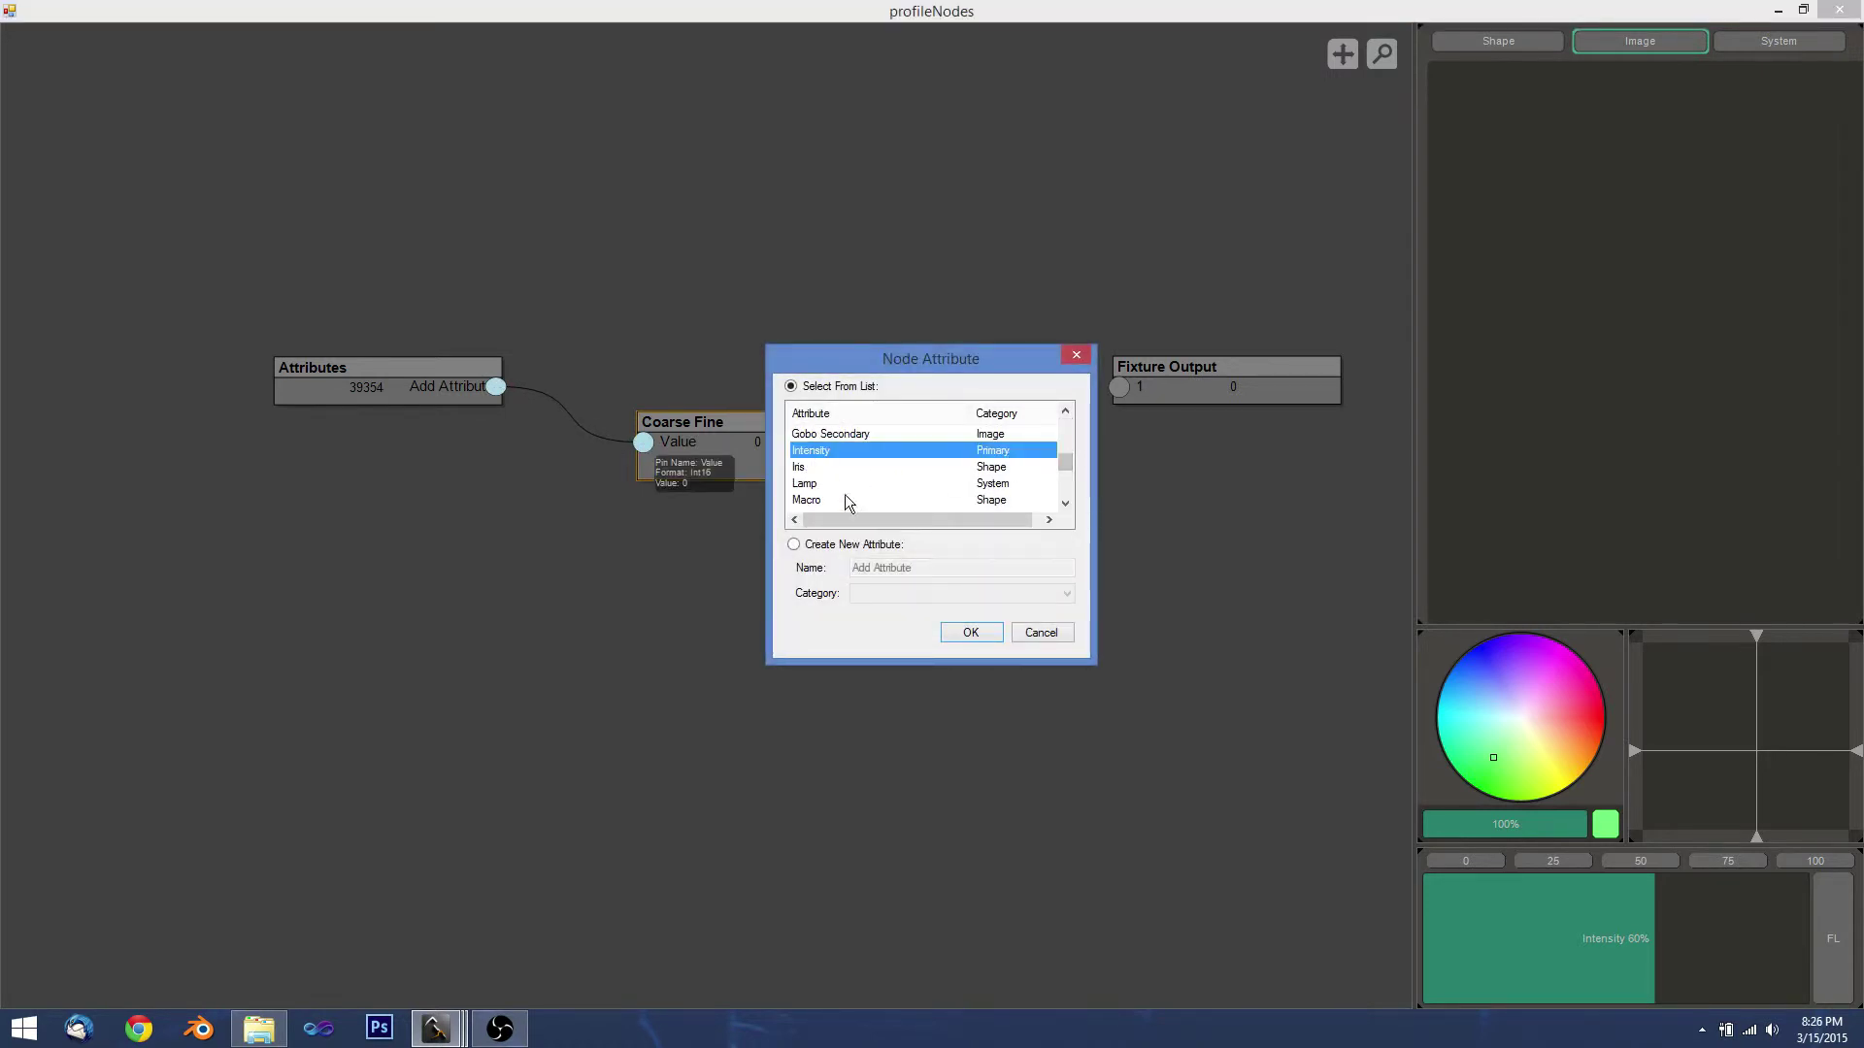
left_click(973, 629)
Line up the Coarse Fine node with Attributes and run the fixture's intensity to about 77%, then down to 0%.
left_click_drag(811, 445, 792, 405)
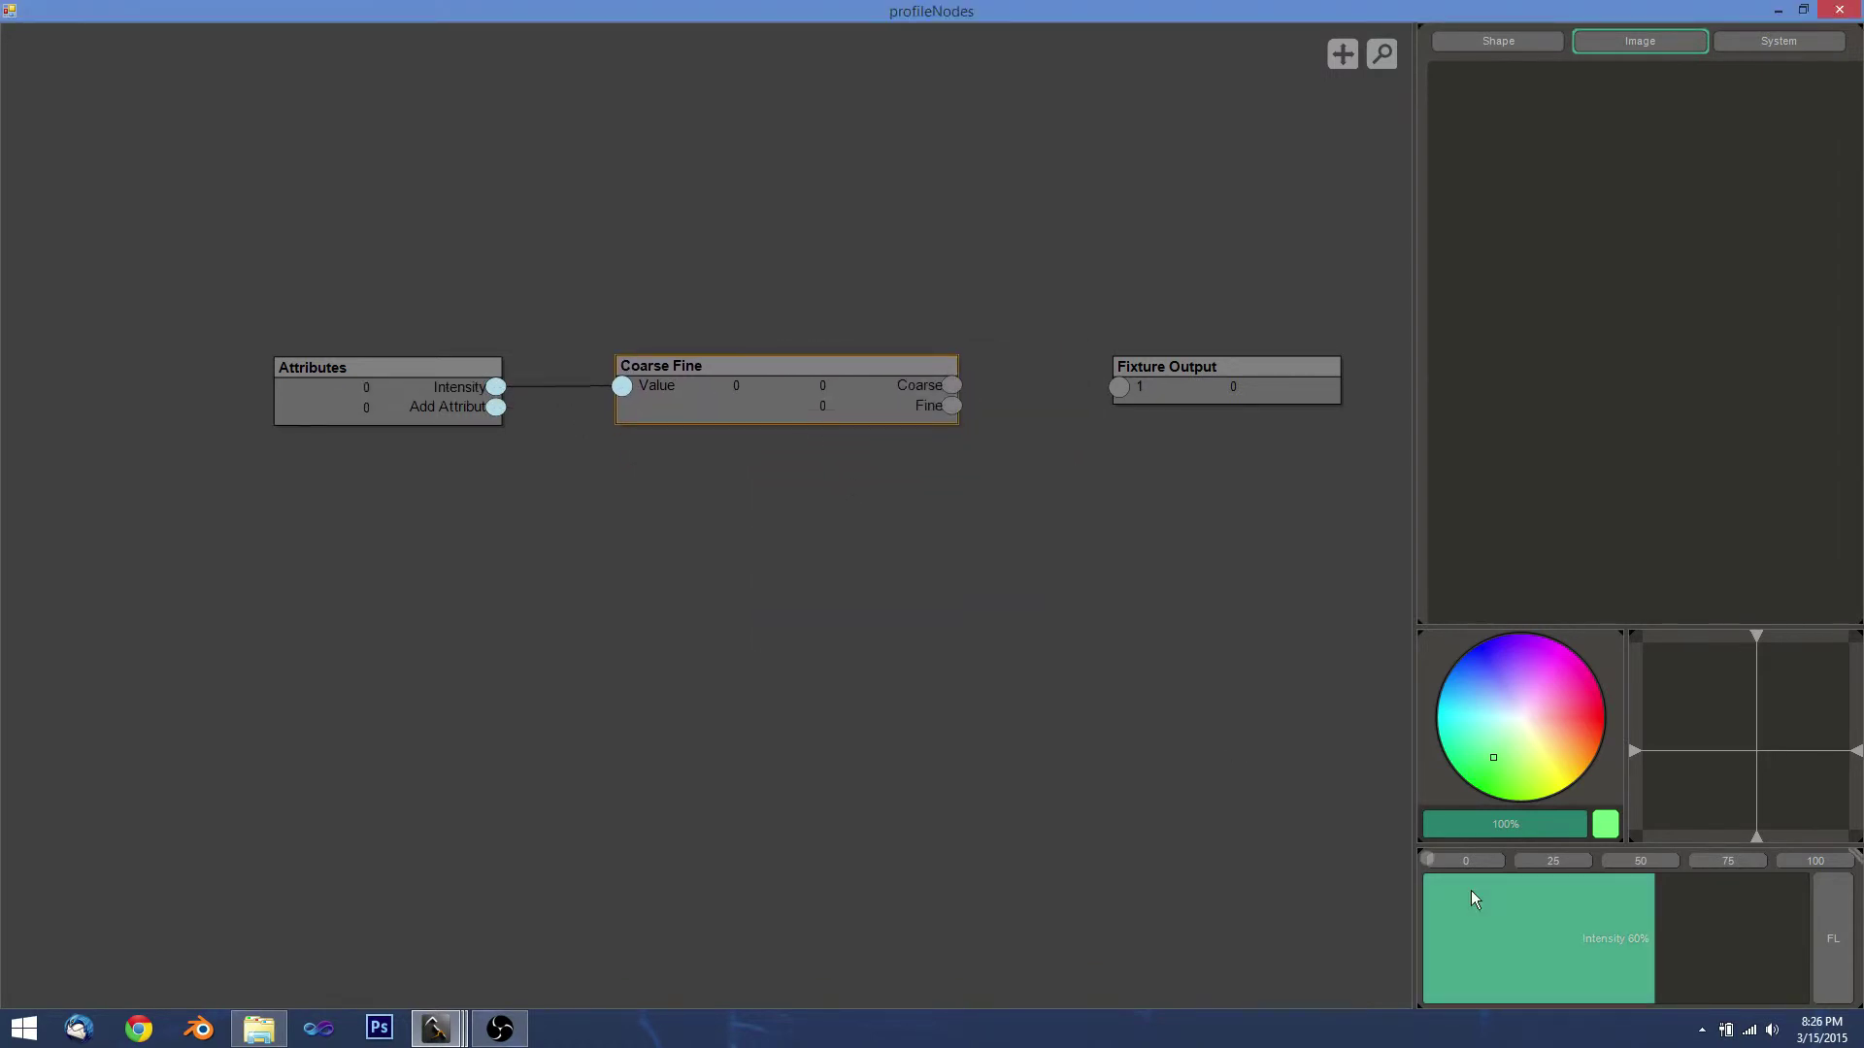
left_click_drag(1471, 889, 1721, 918)
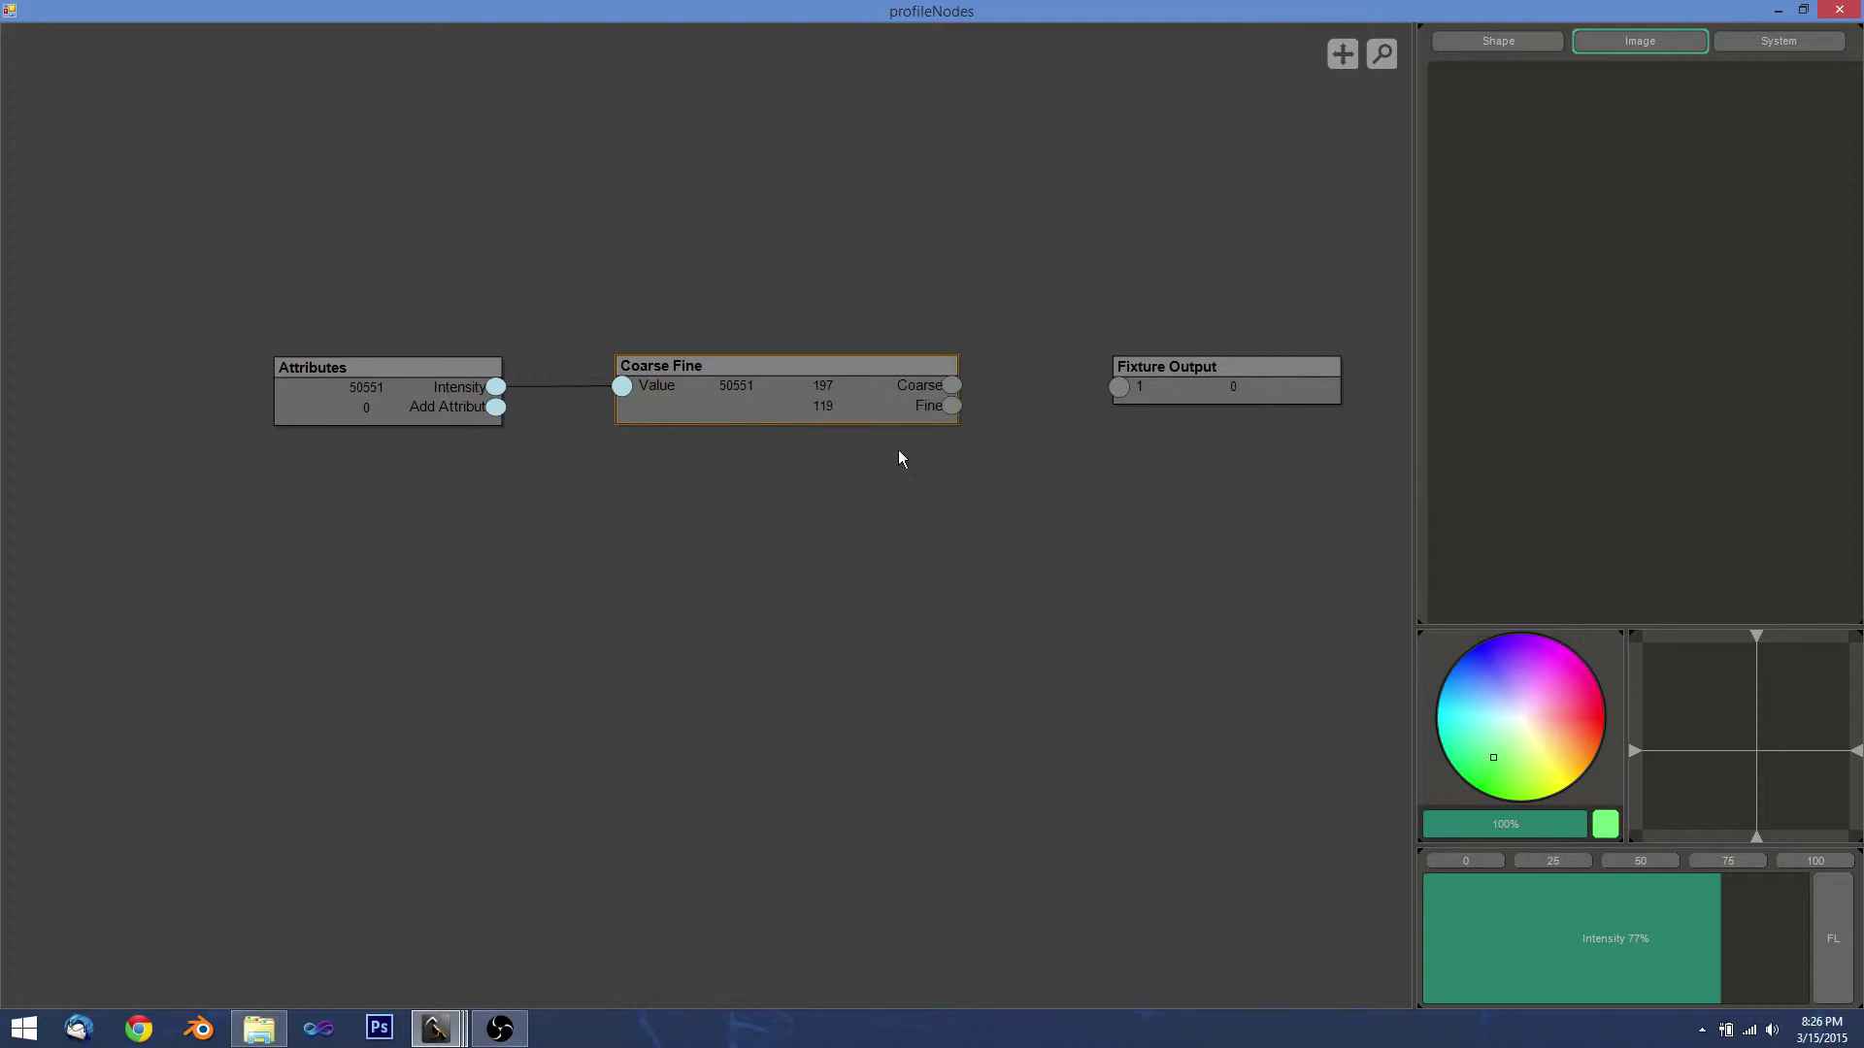
left_click_drag(1706, 934, 1402, 928)
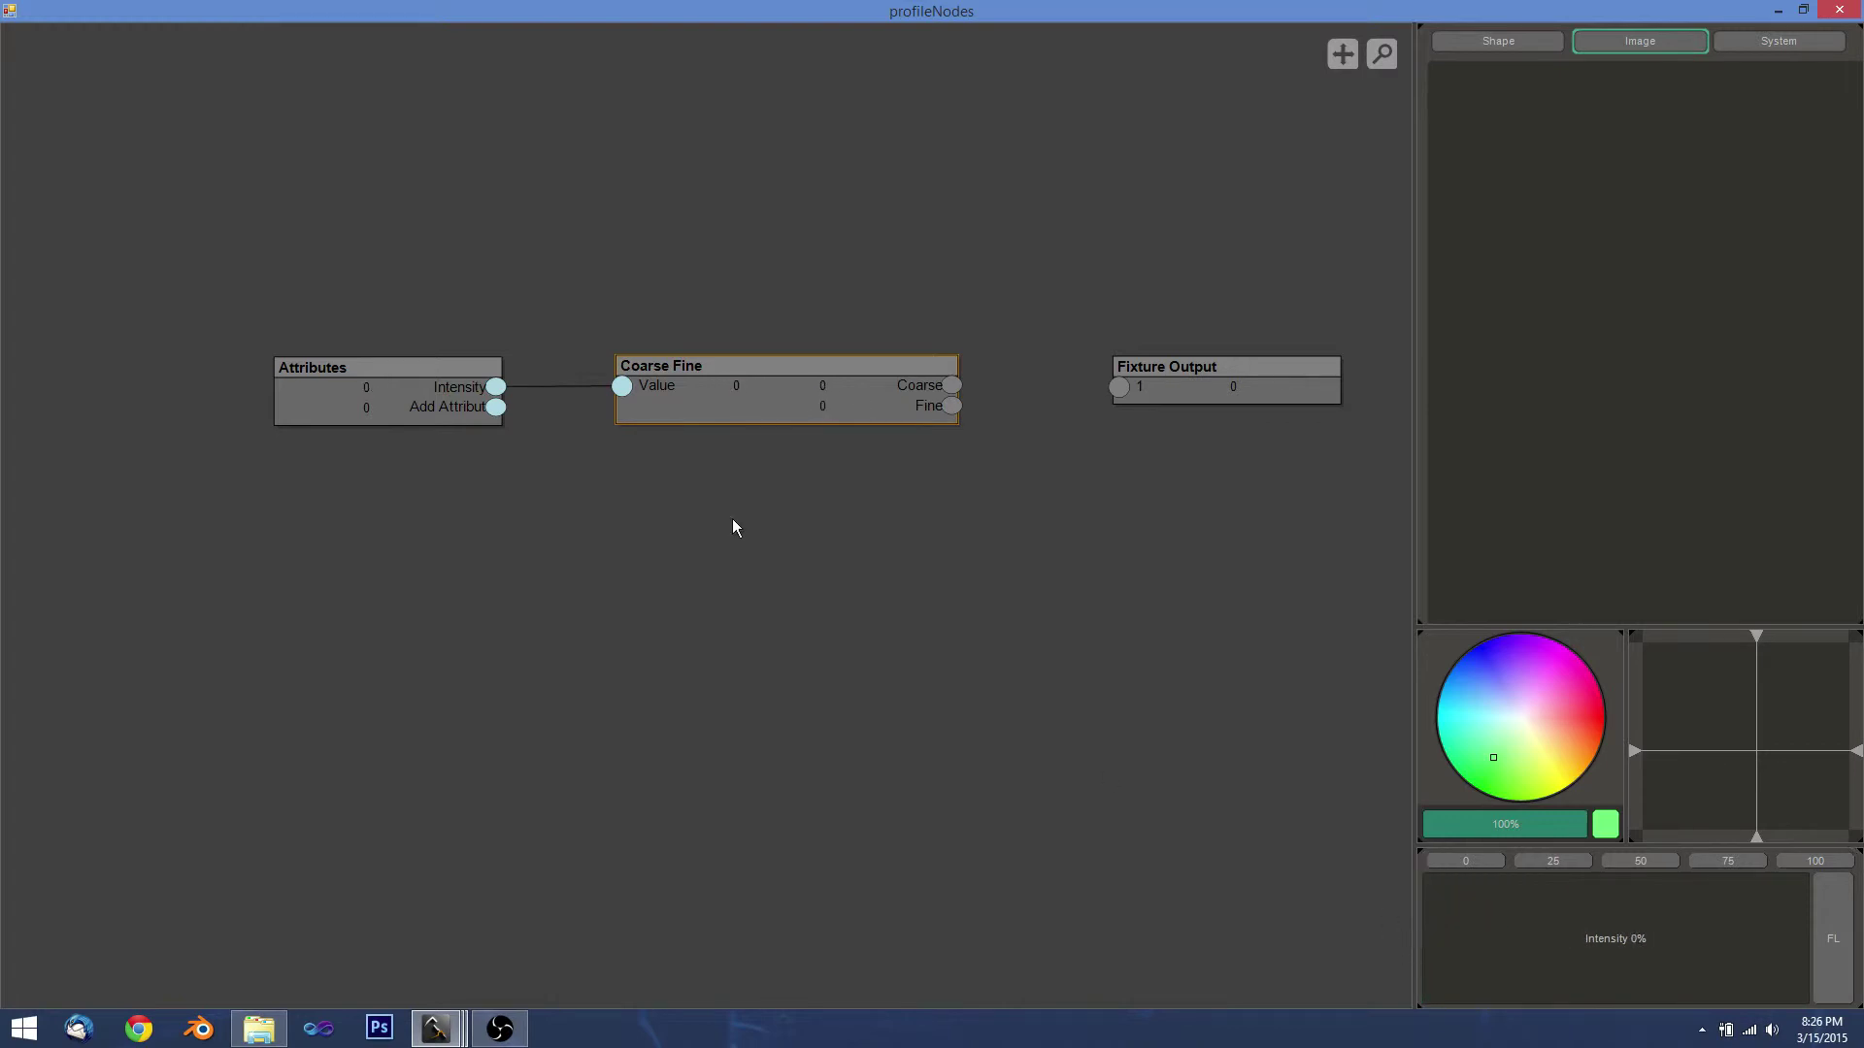
Replace the Coarse Fine node with an If Greater logic node placed between and below Attributes and Fixture Output.
key("Delete")
right_click(617, 499)
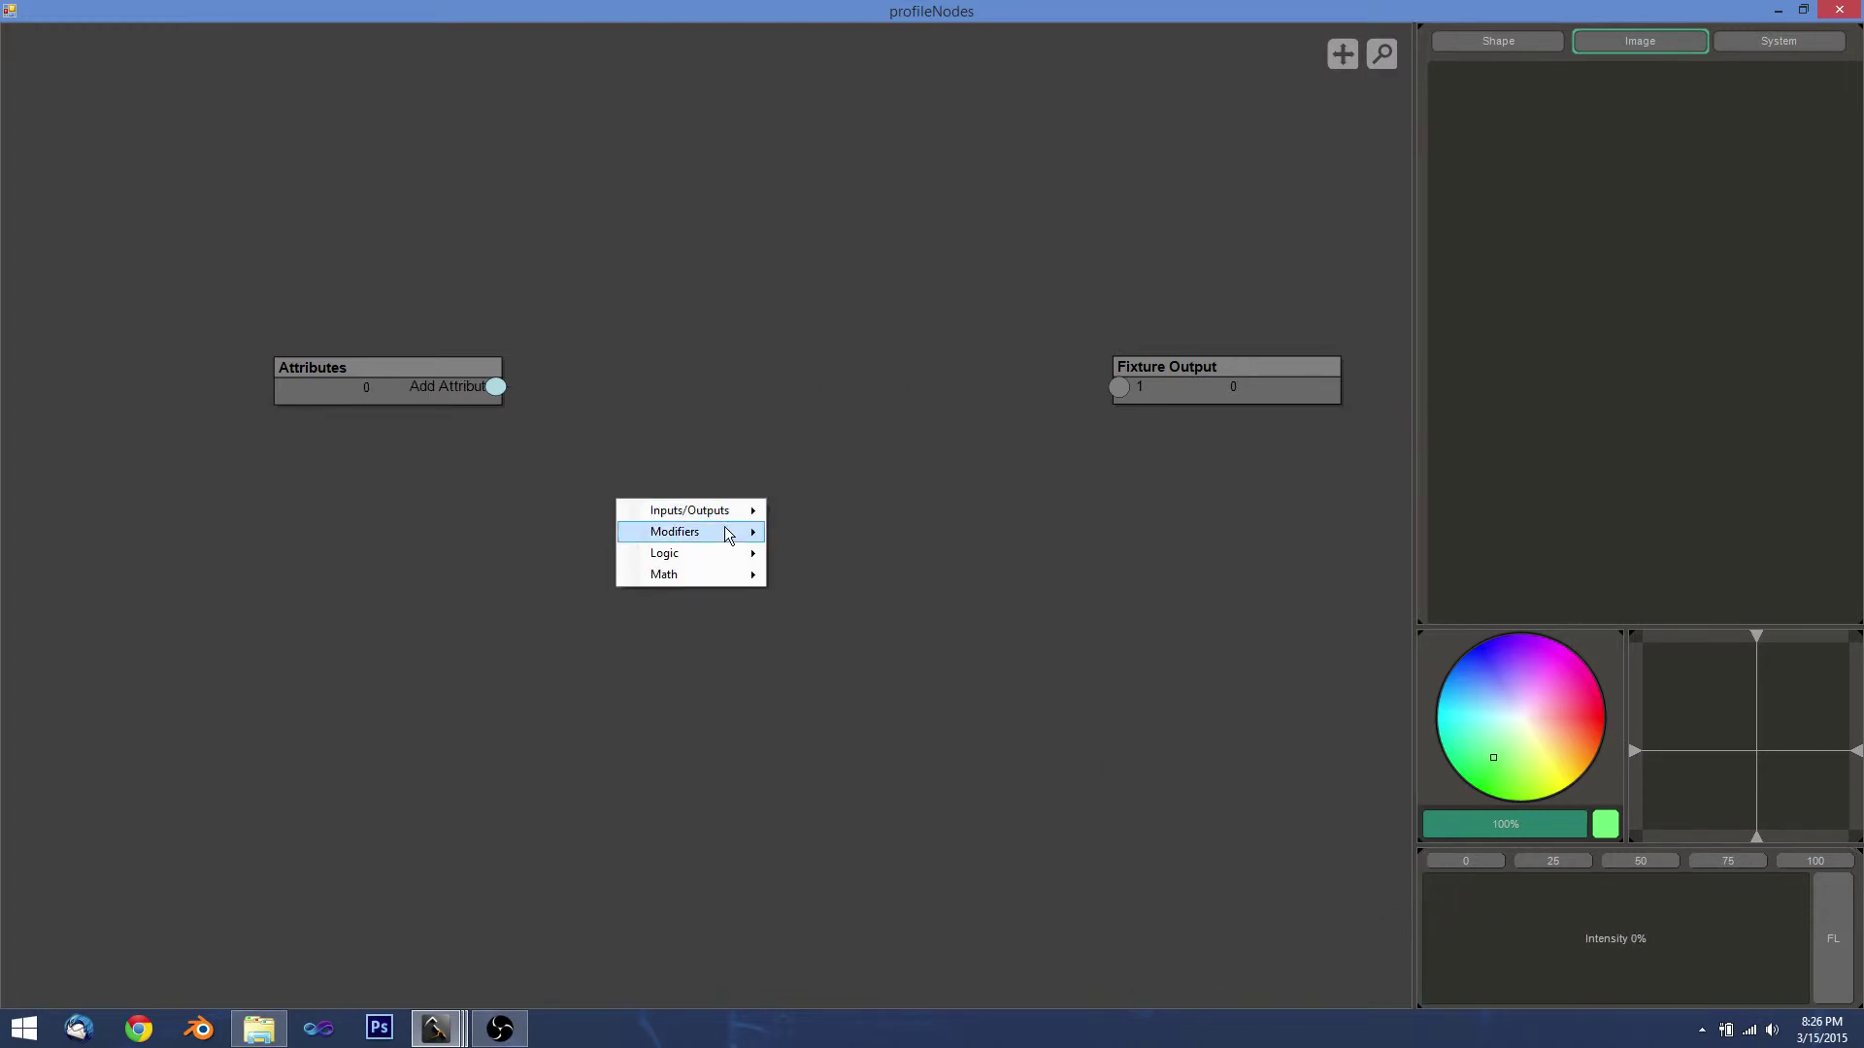
mouse_move(723, 514)
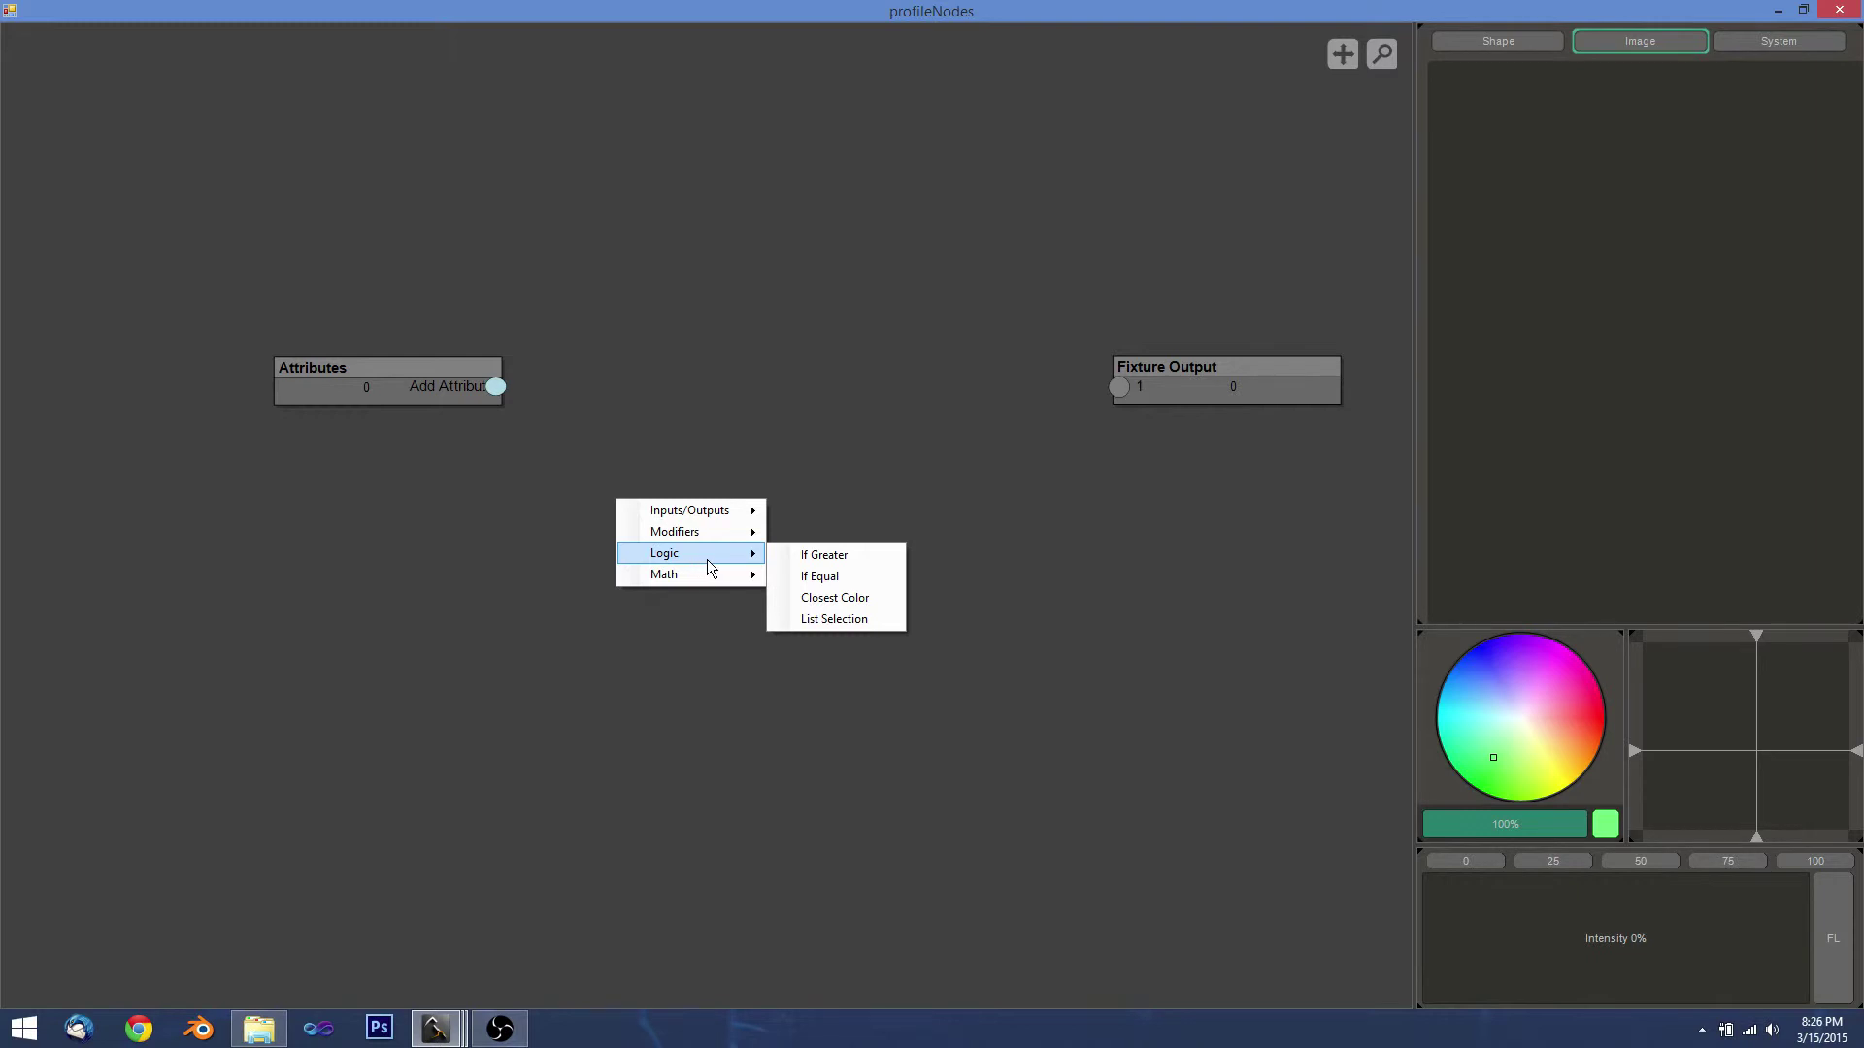
left_click(808, 557)
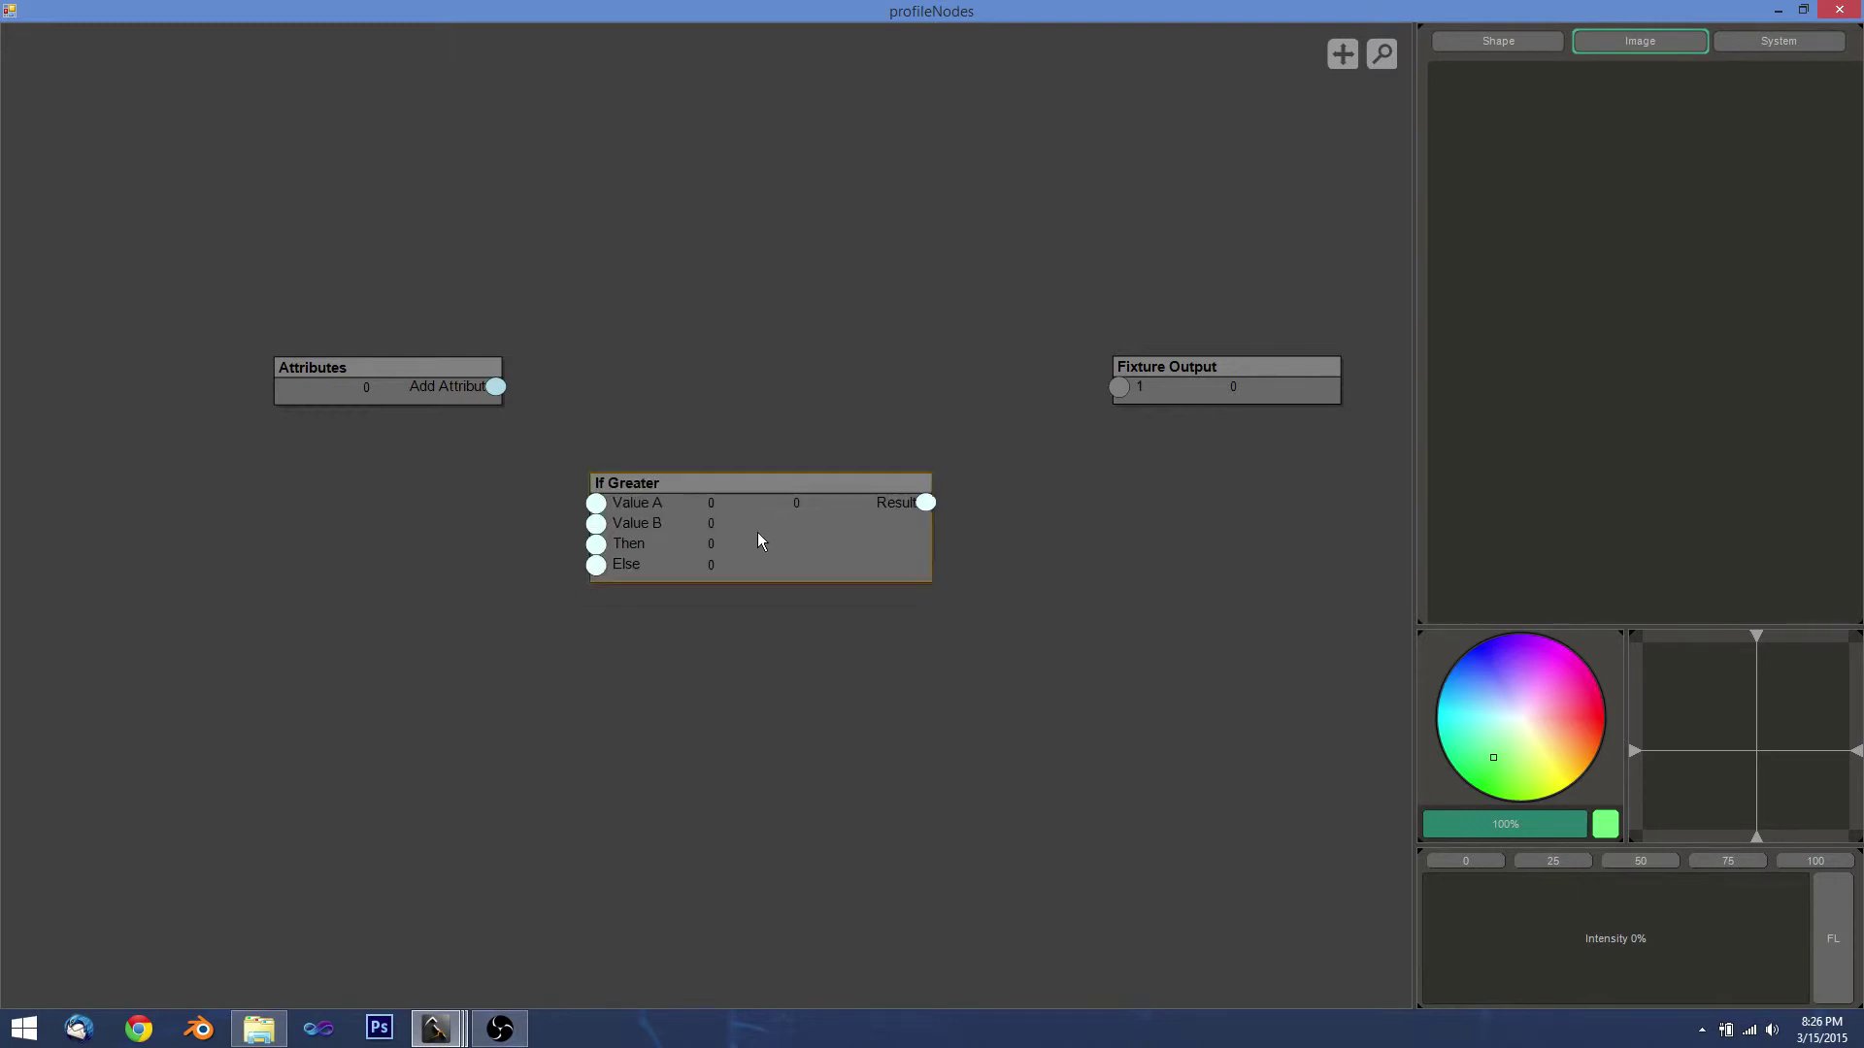
left_click_drag(760, 541, 807, 435)
left_click_drag(432, 376, 391, 343)
left_click_drag(848, 445, 847, 524)
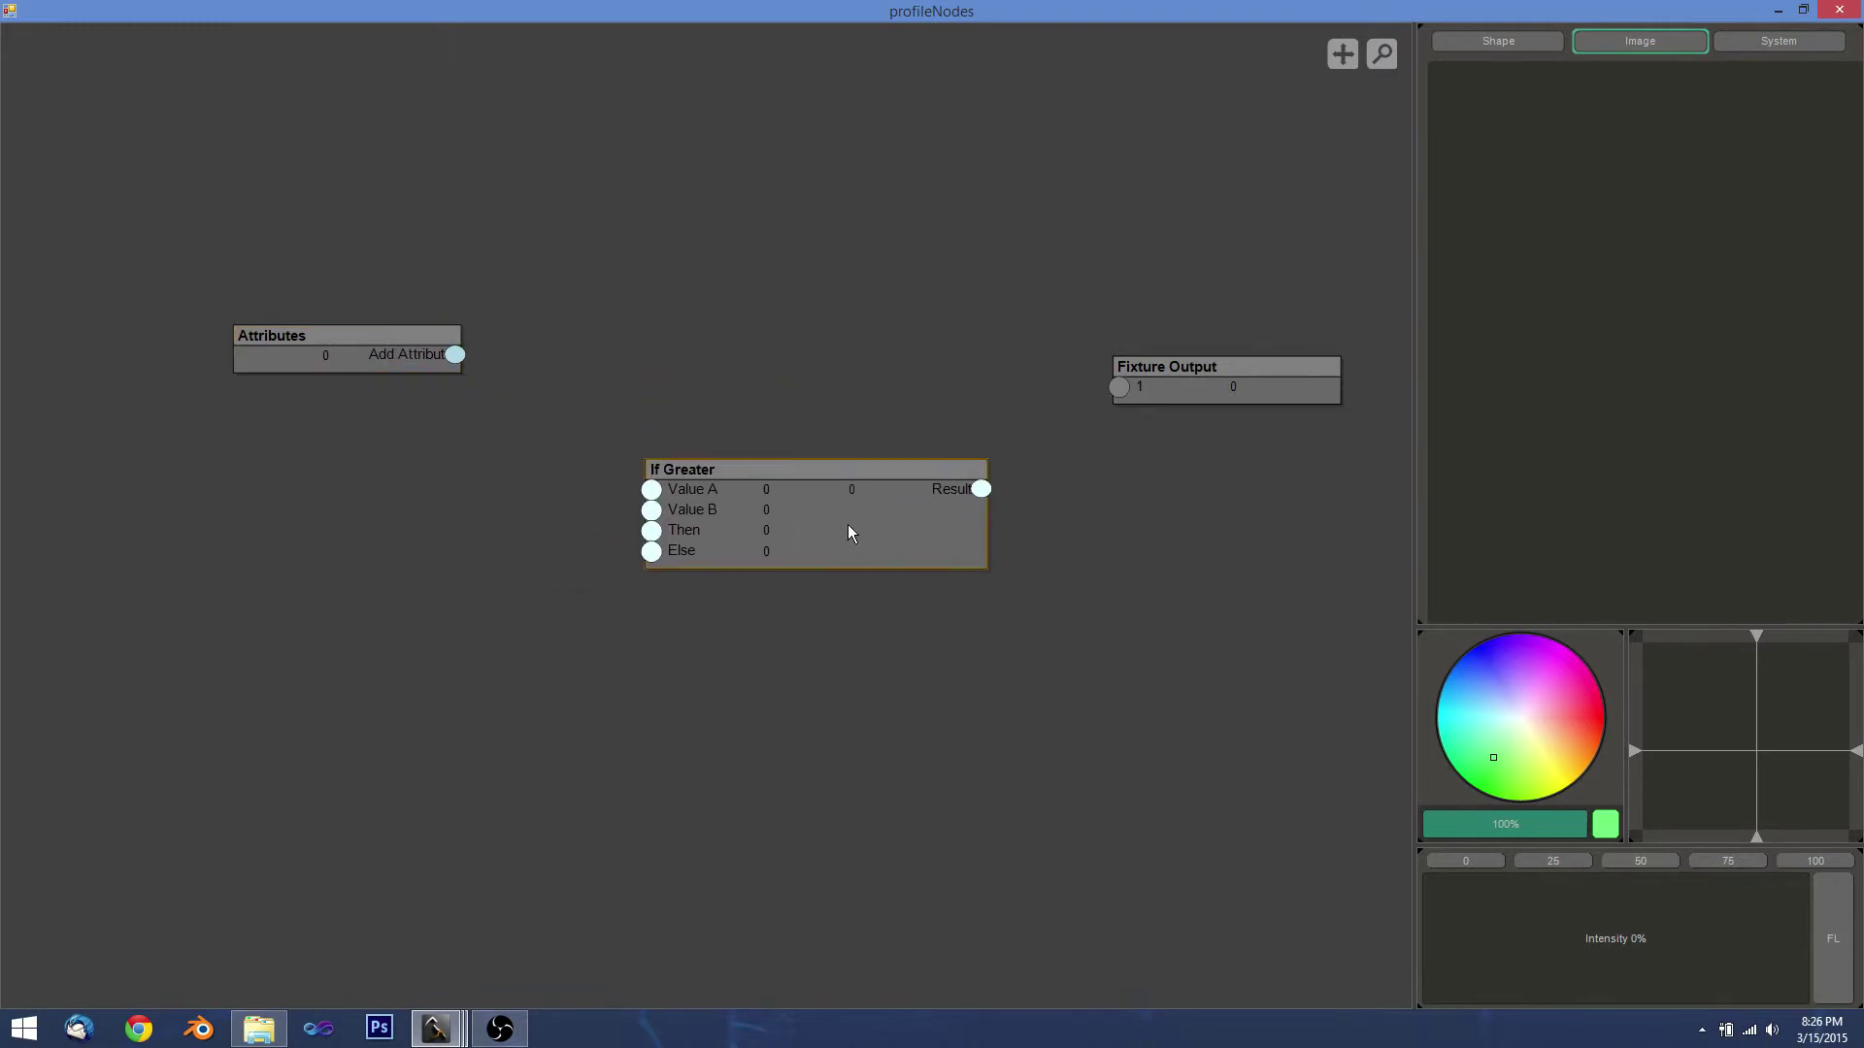
Add a Value node below Attributes and paste three more copies, stacking all four in a column.
right_click(369, 561)
mouse_move(454, 614)
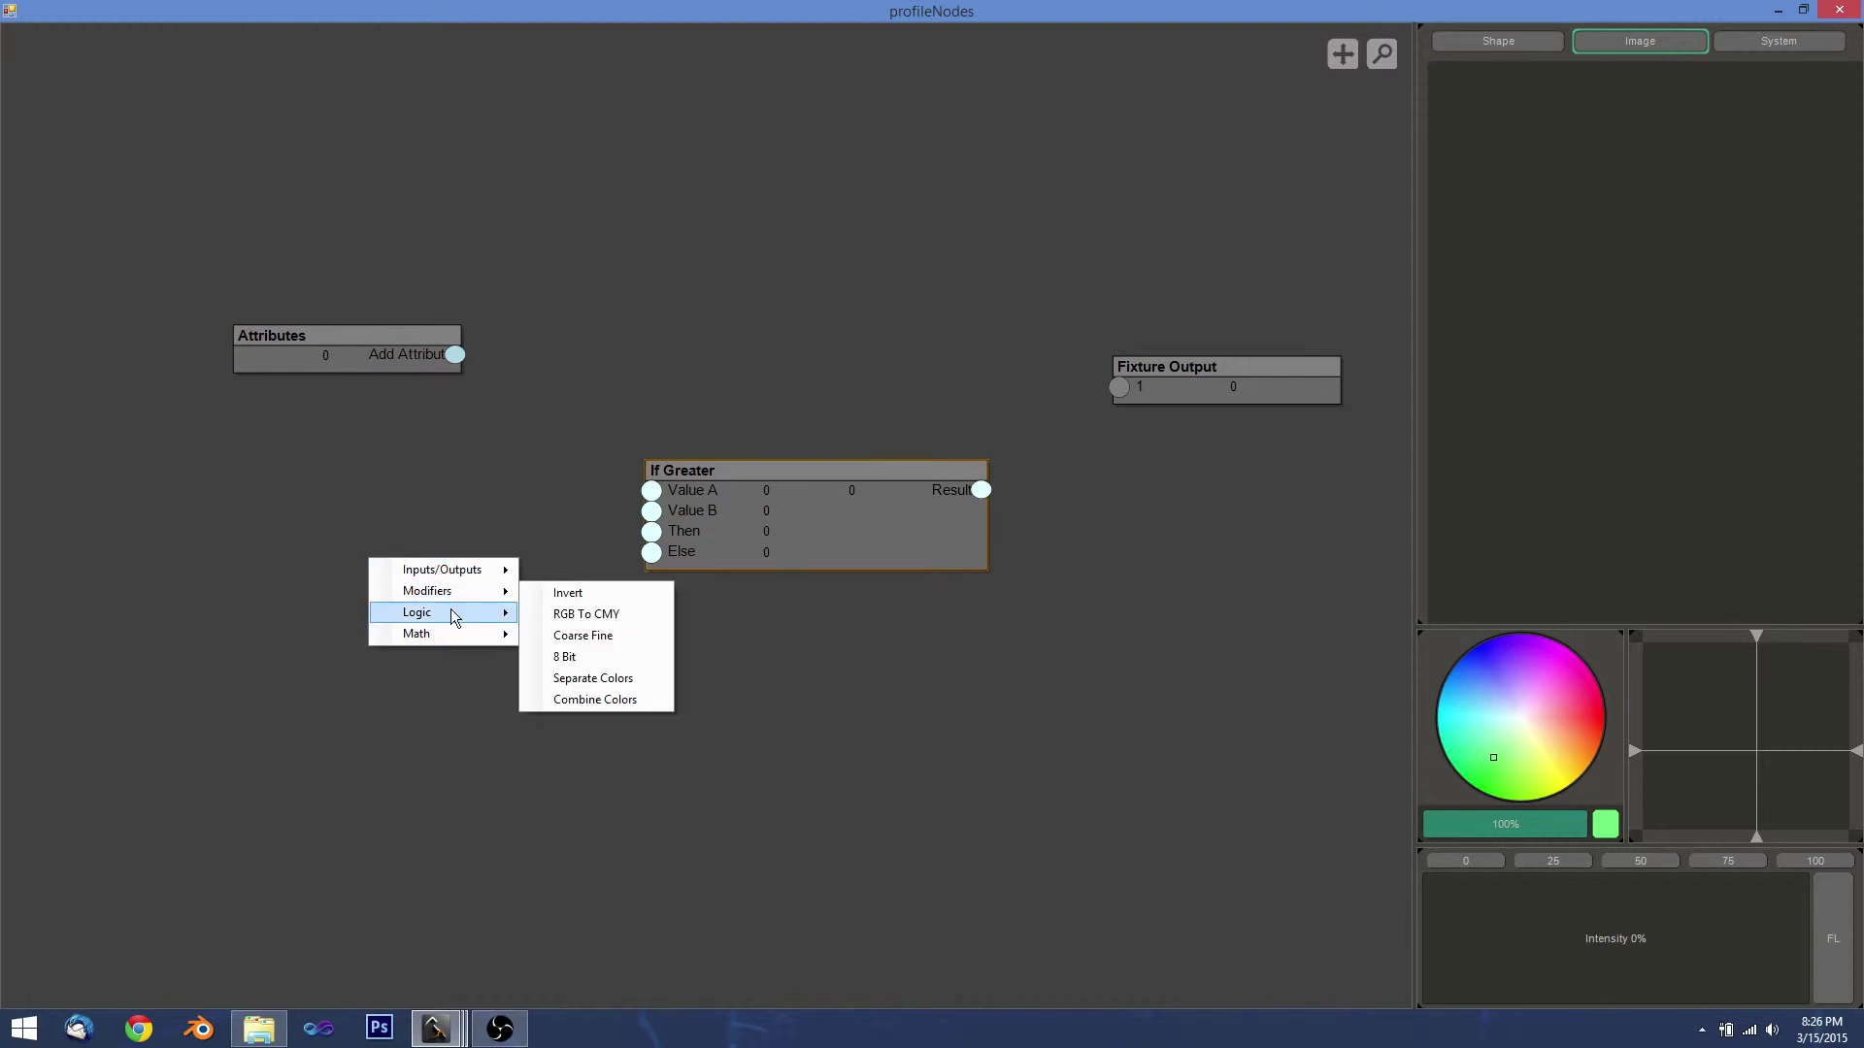
mouse_move(458, 569)
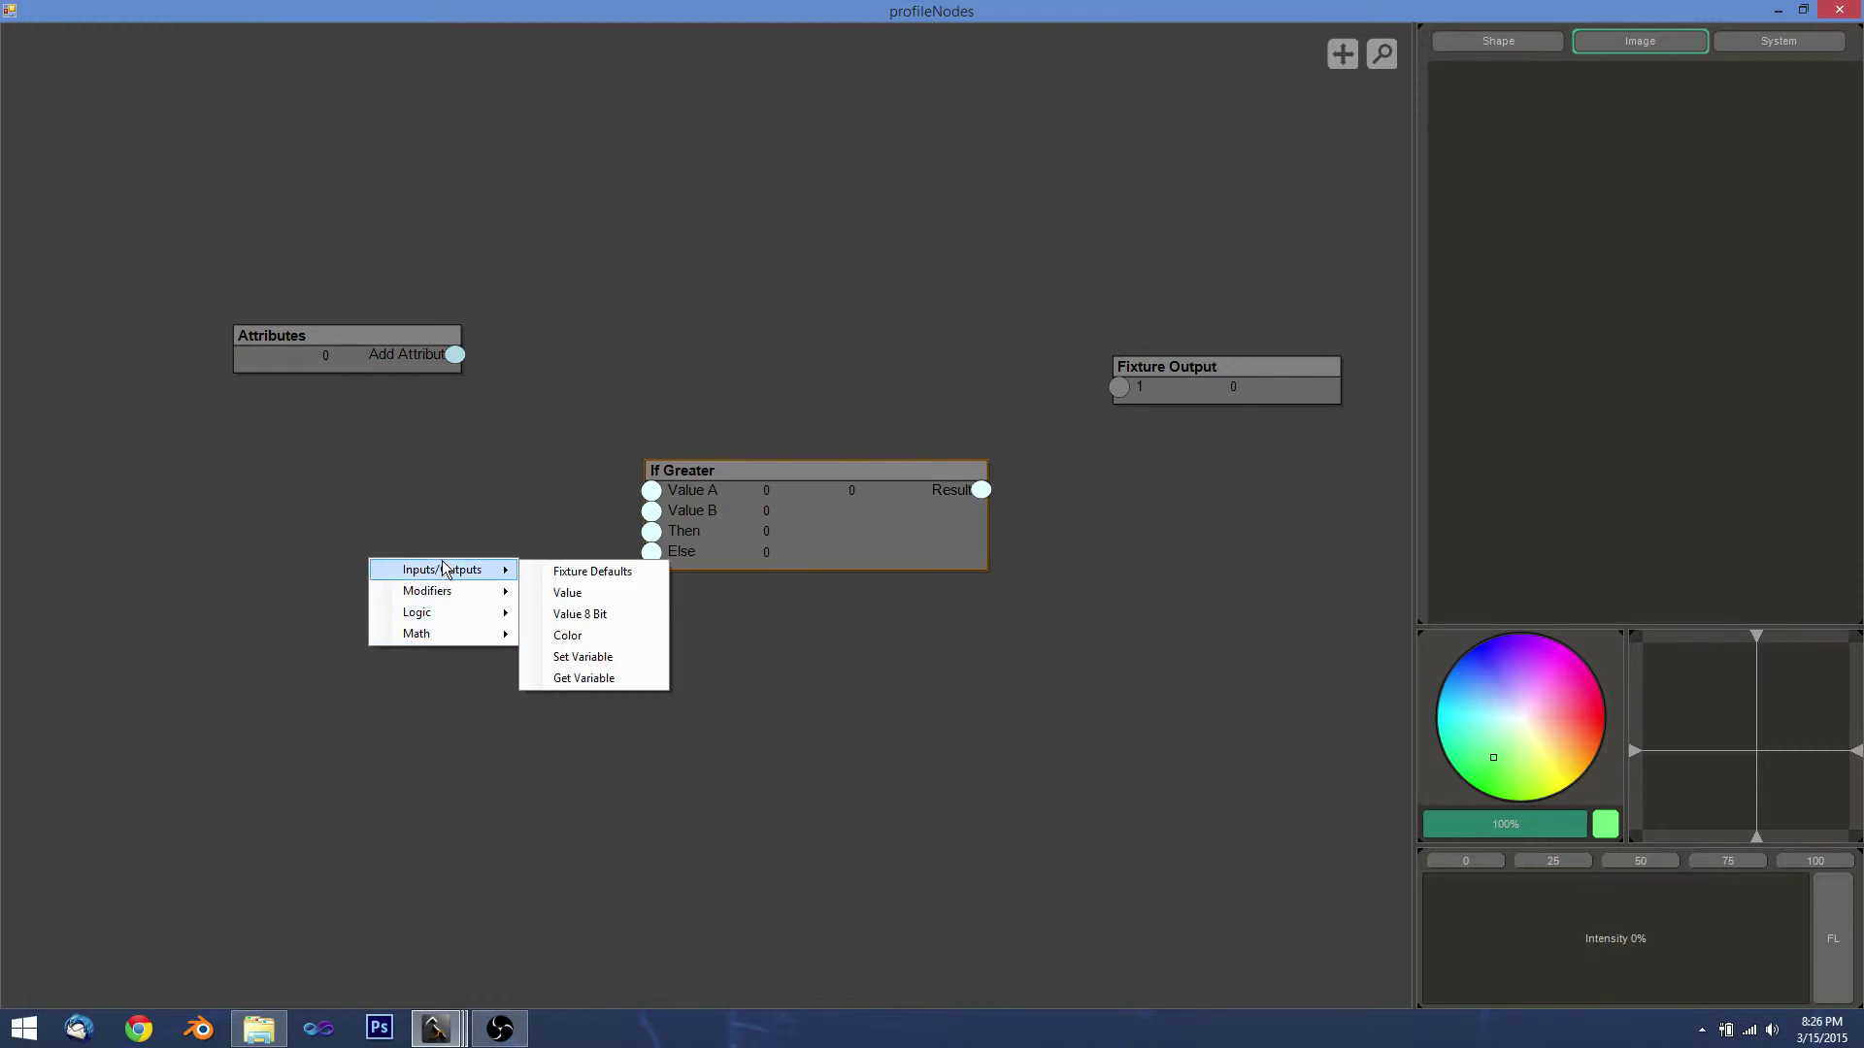
left_click(576, 596)
left_click_drag(373, 590, 371, 517)
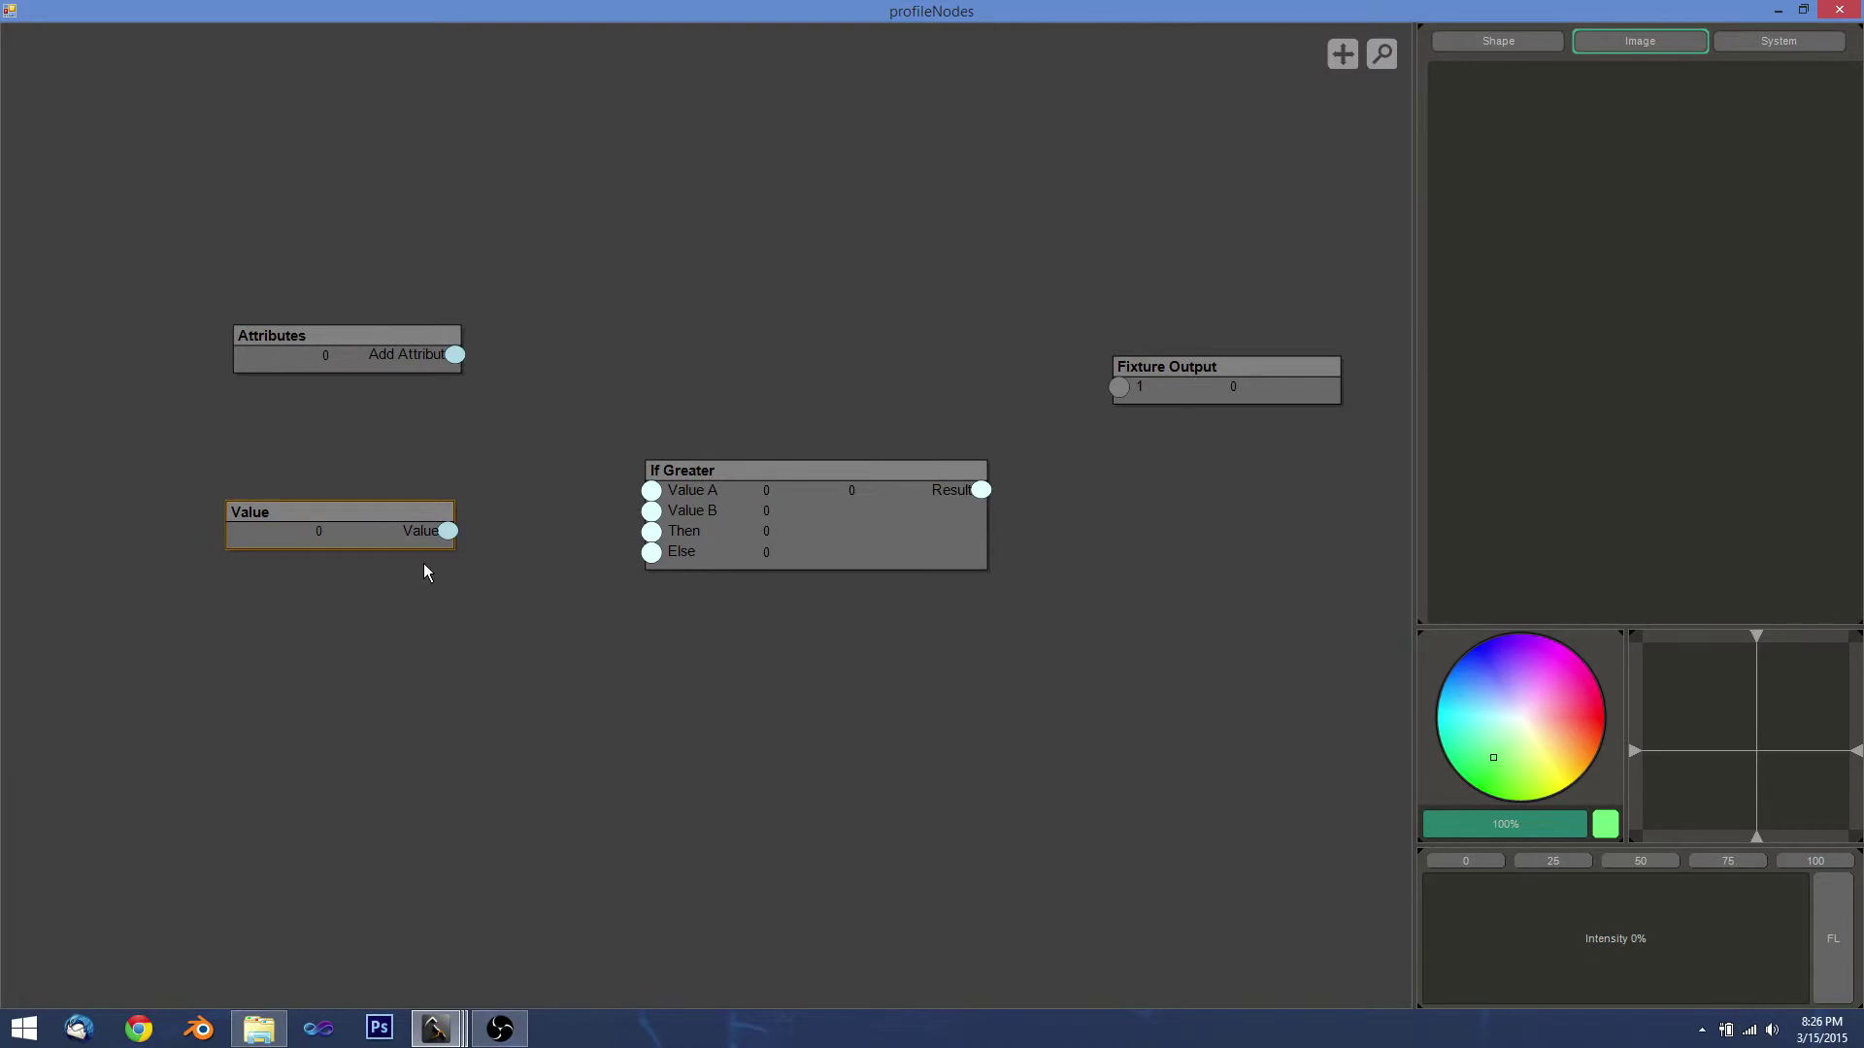
key("ctrl+v")
left_click_drag(444, 546, 381, 708)
key("ctrl+v")
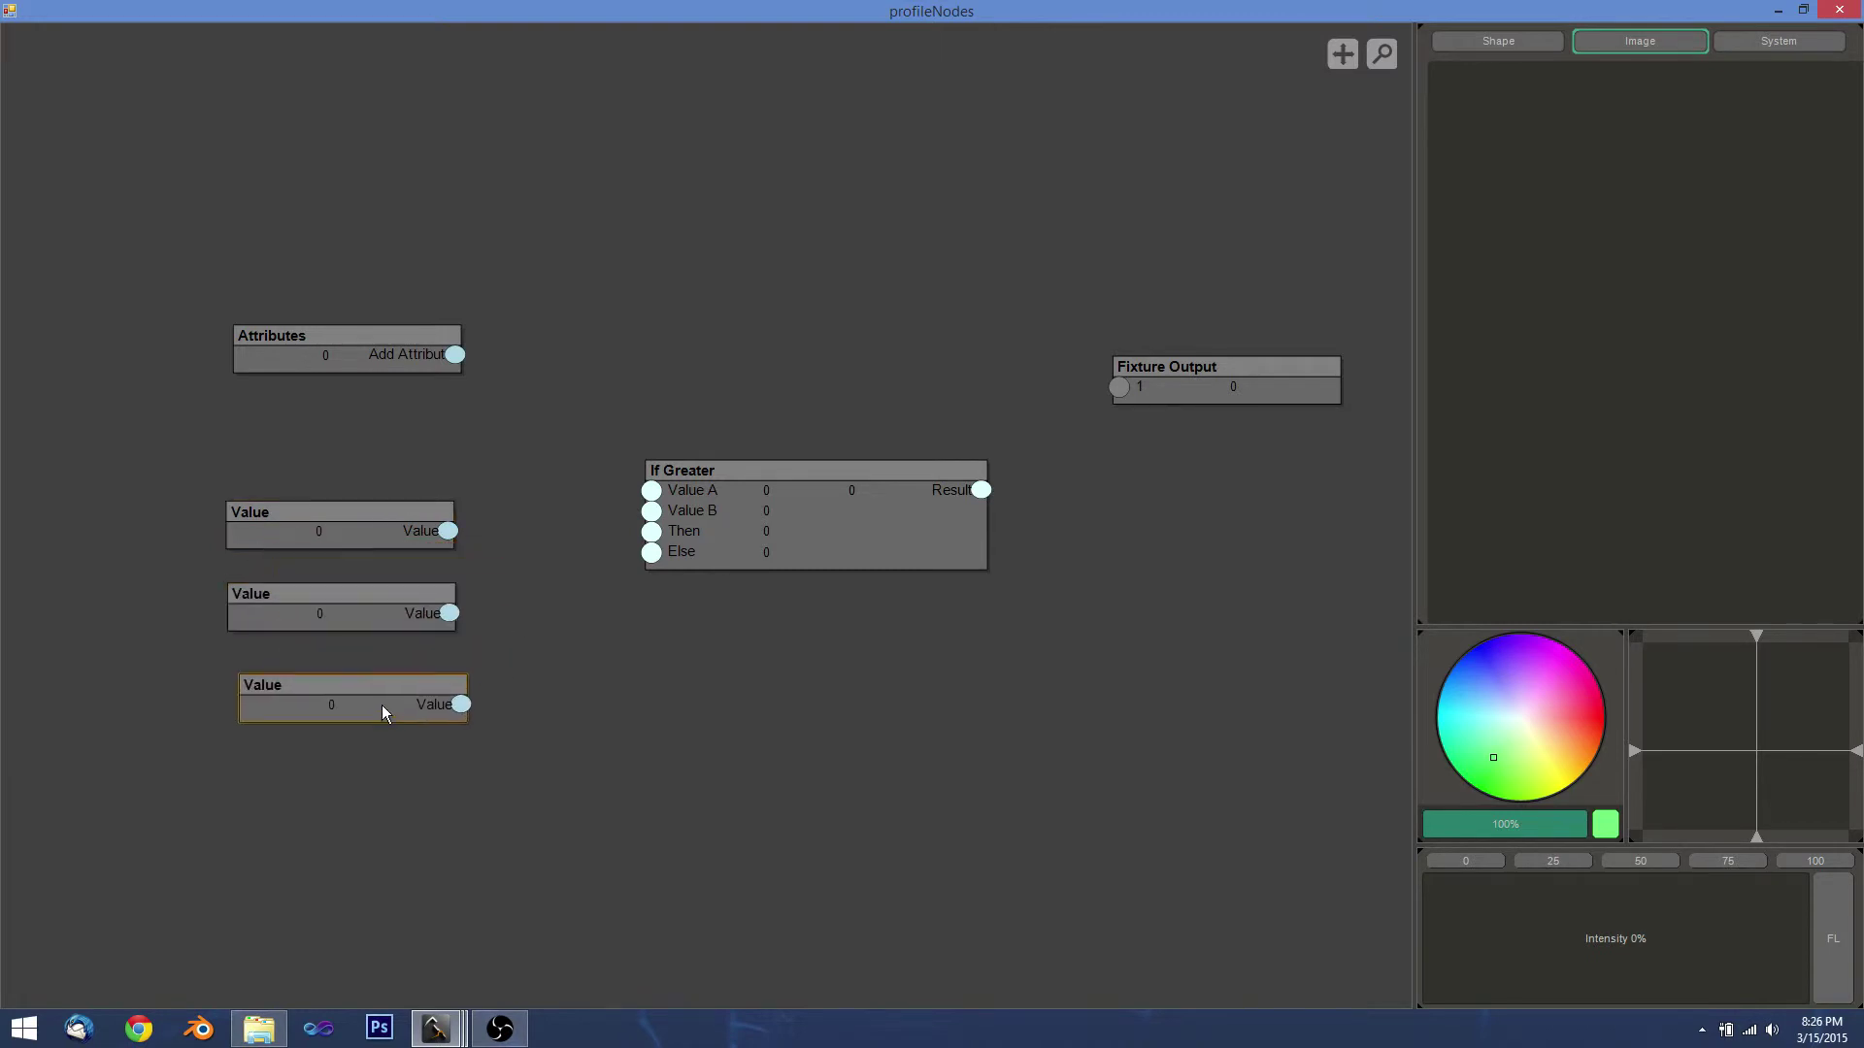
key("ctrl+v")
left_click_drag(425, 557, 367, 802)
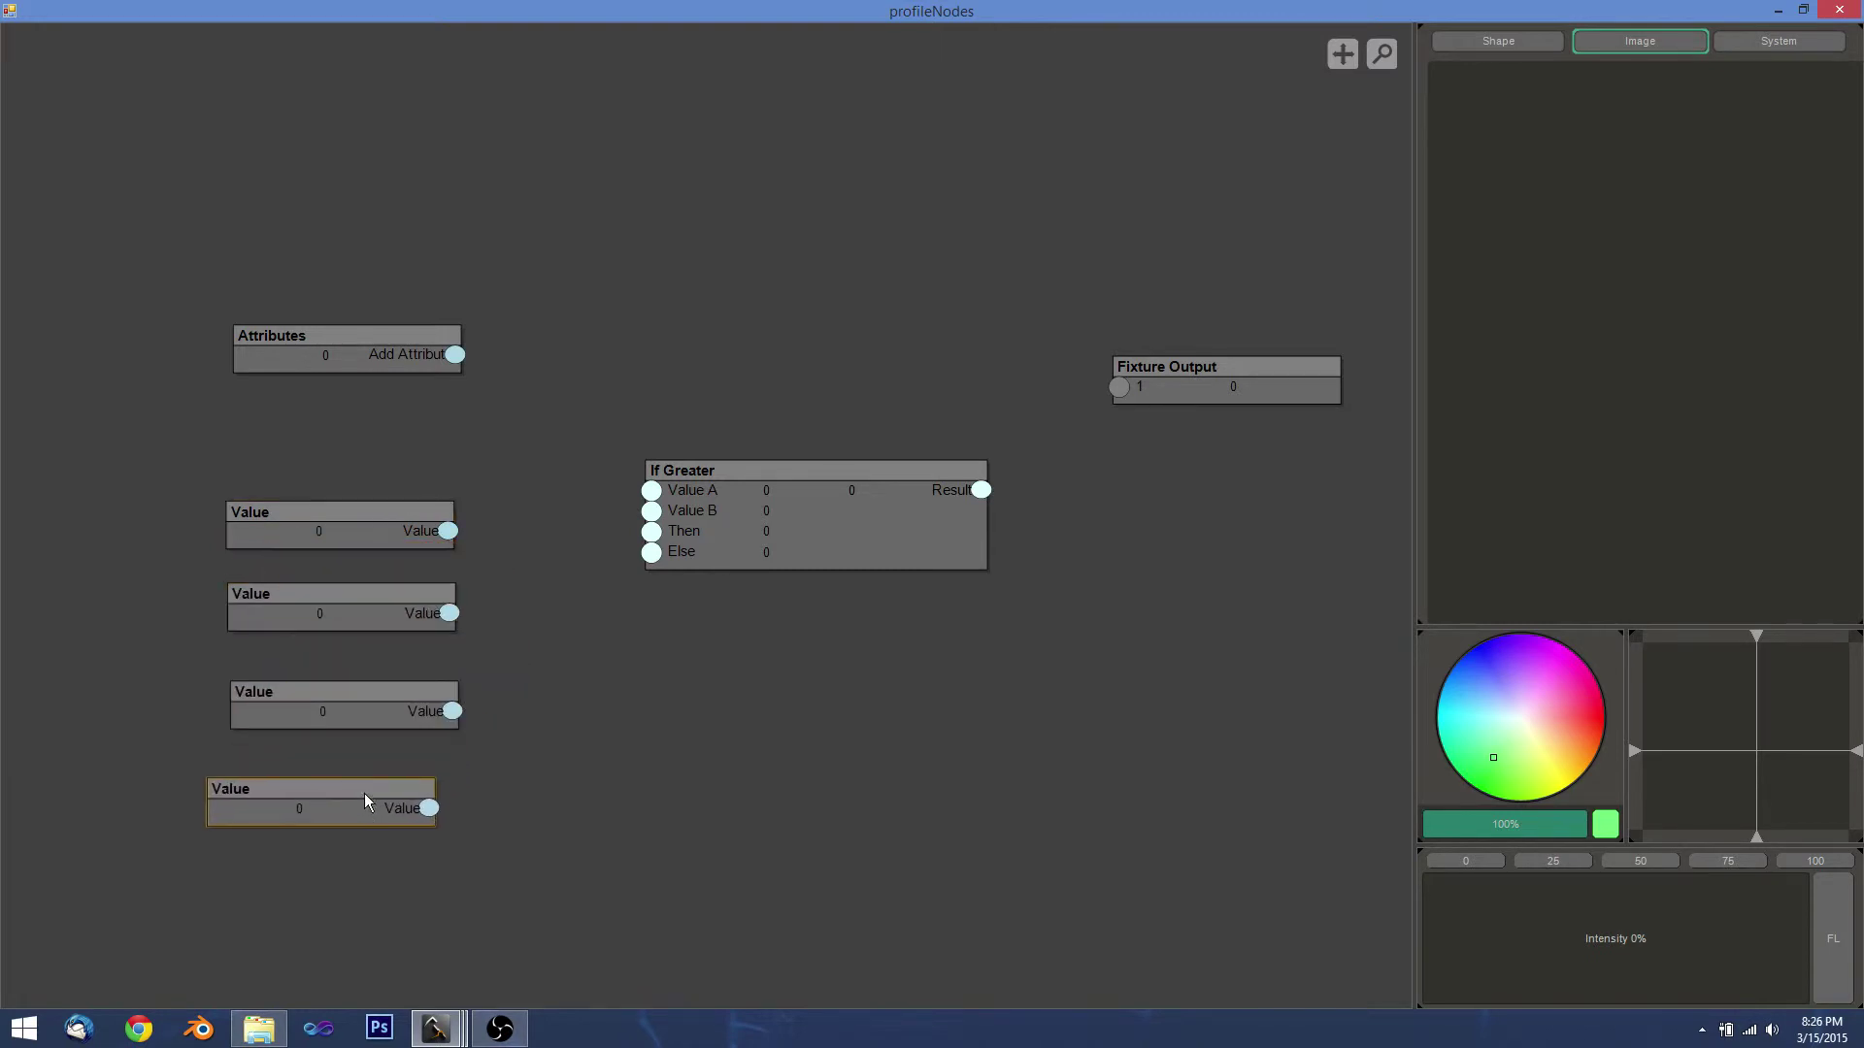
Set the first Value node to 1 and the second Value node to 2.
left_click_drag(324, 534, 314, 511)
double_click(314, 512)
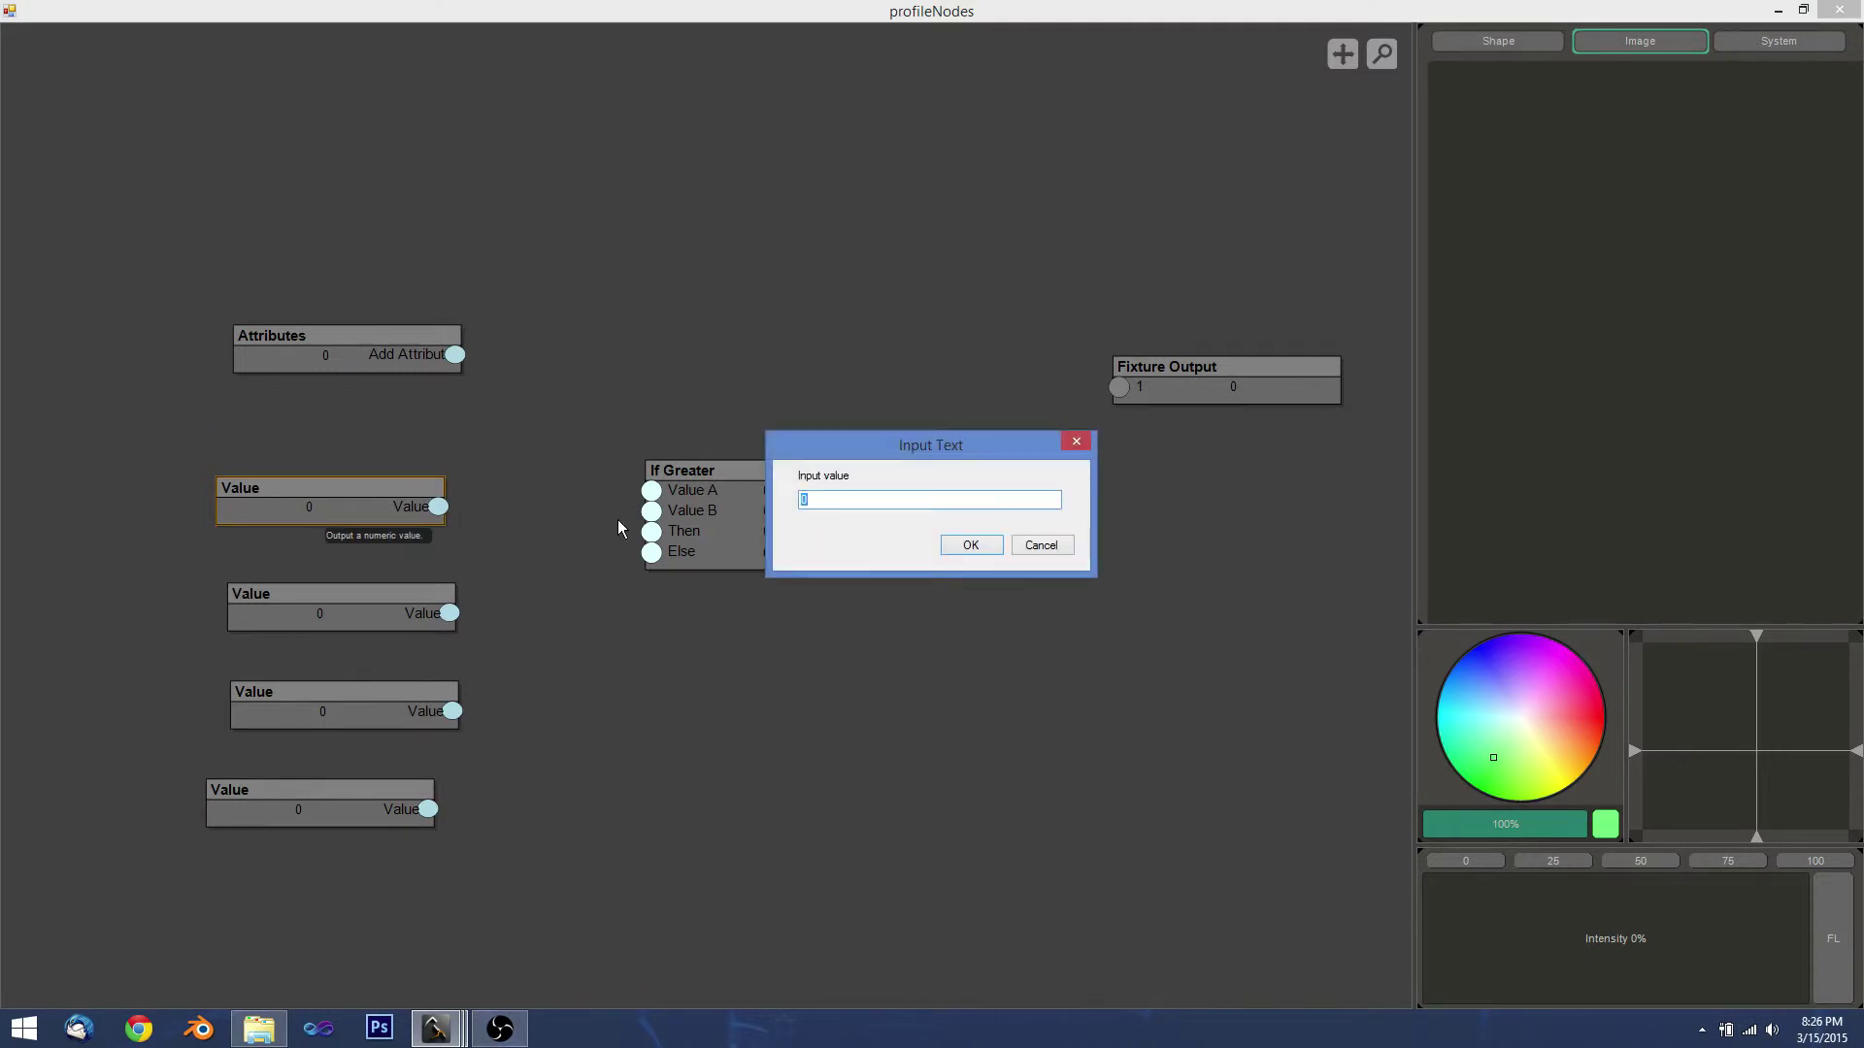
left_click(973, 545)
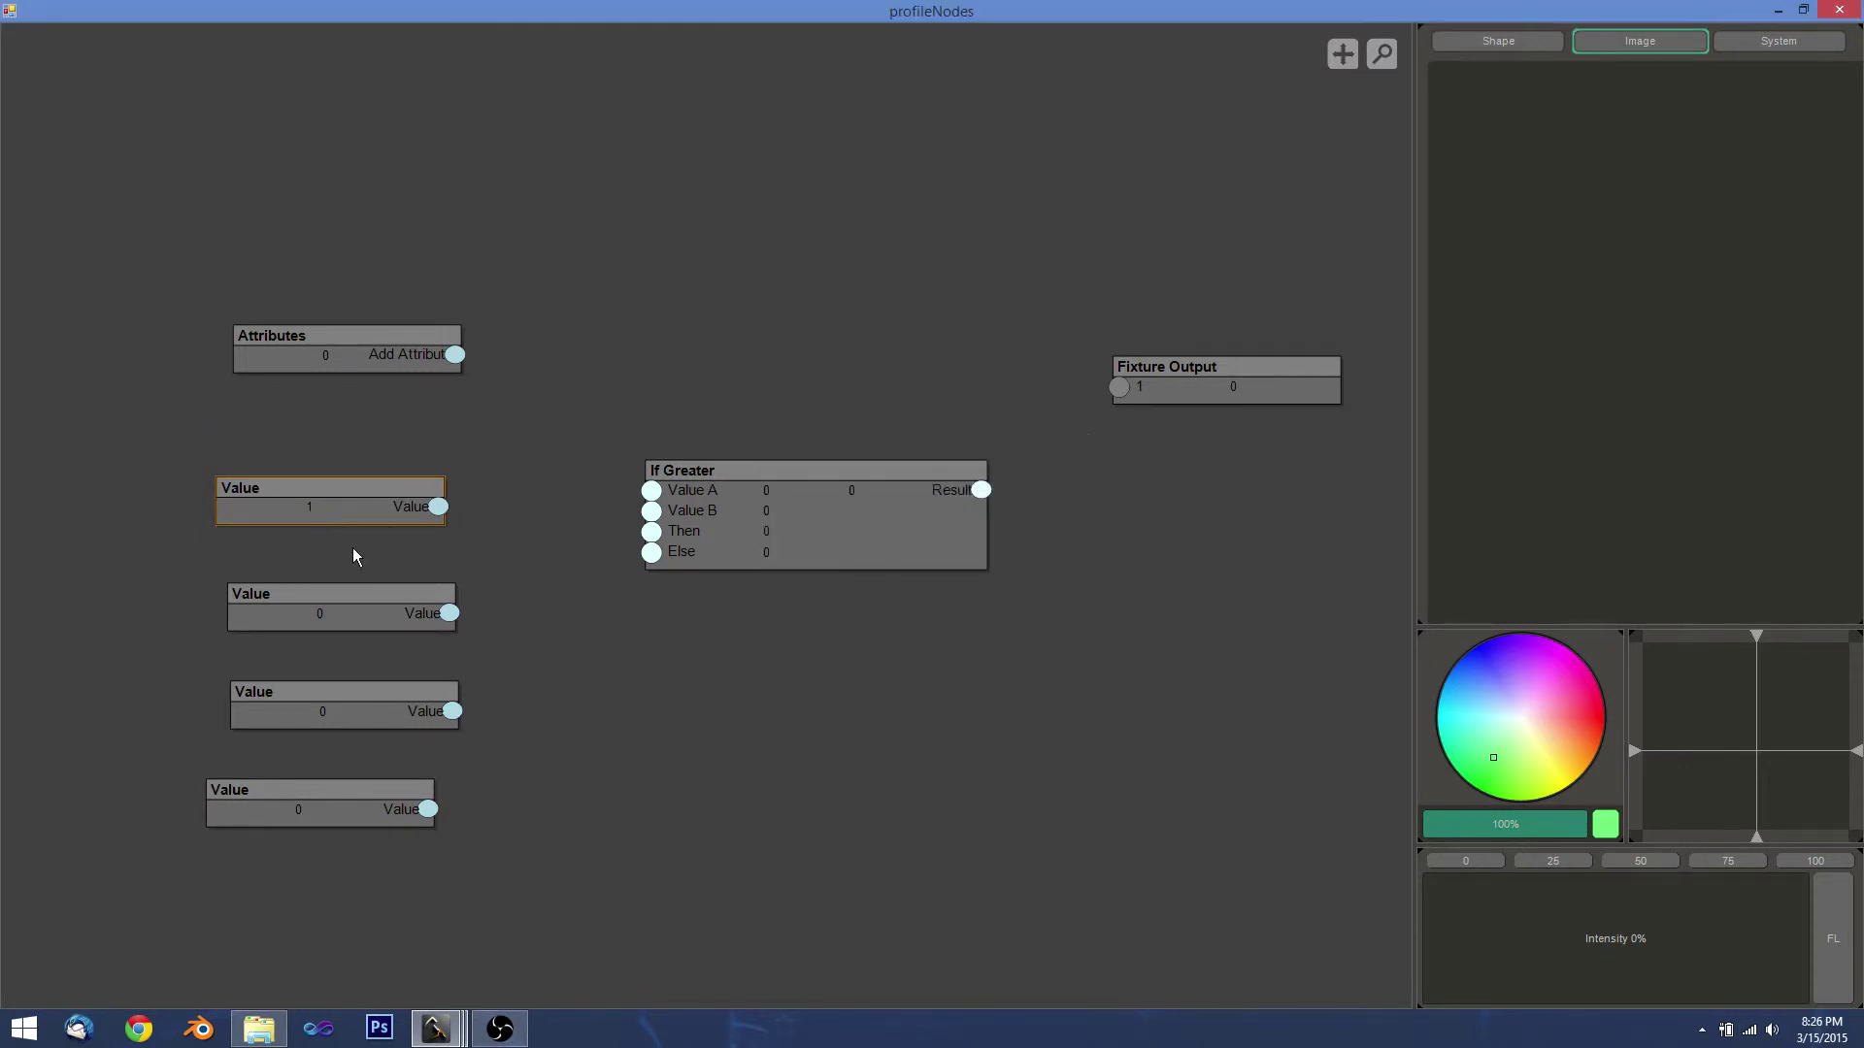
double_click(337, 609)
left_click(972, 546)
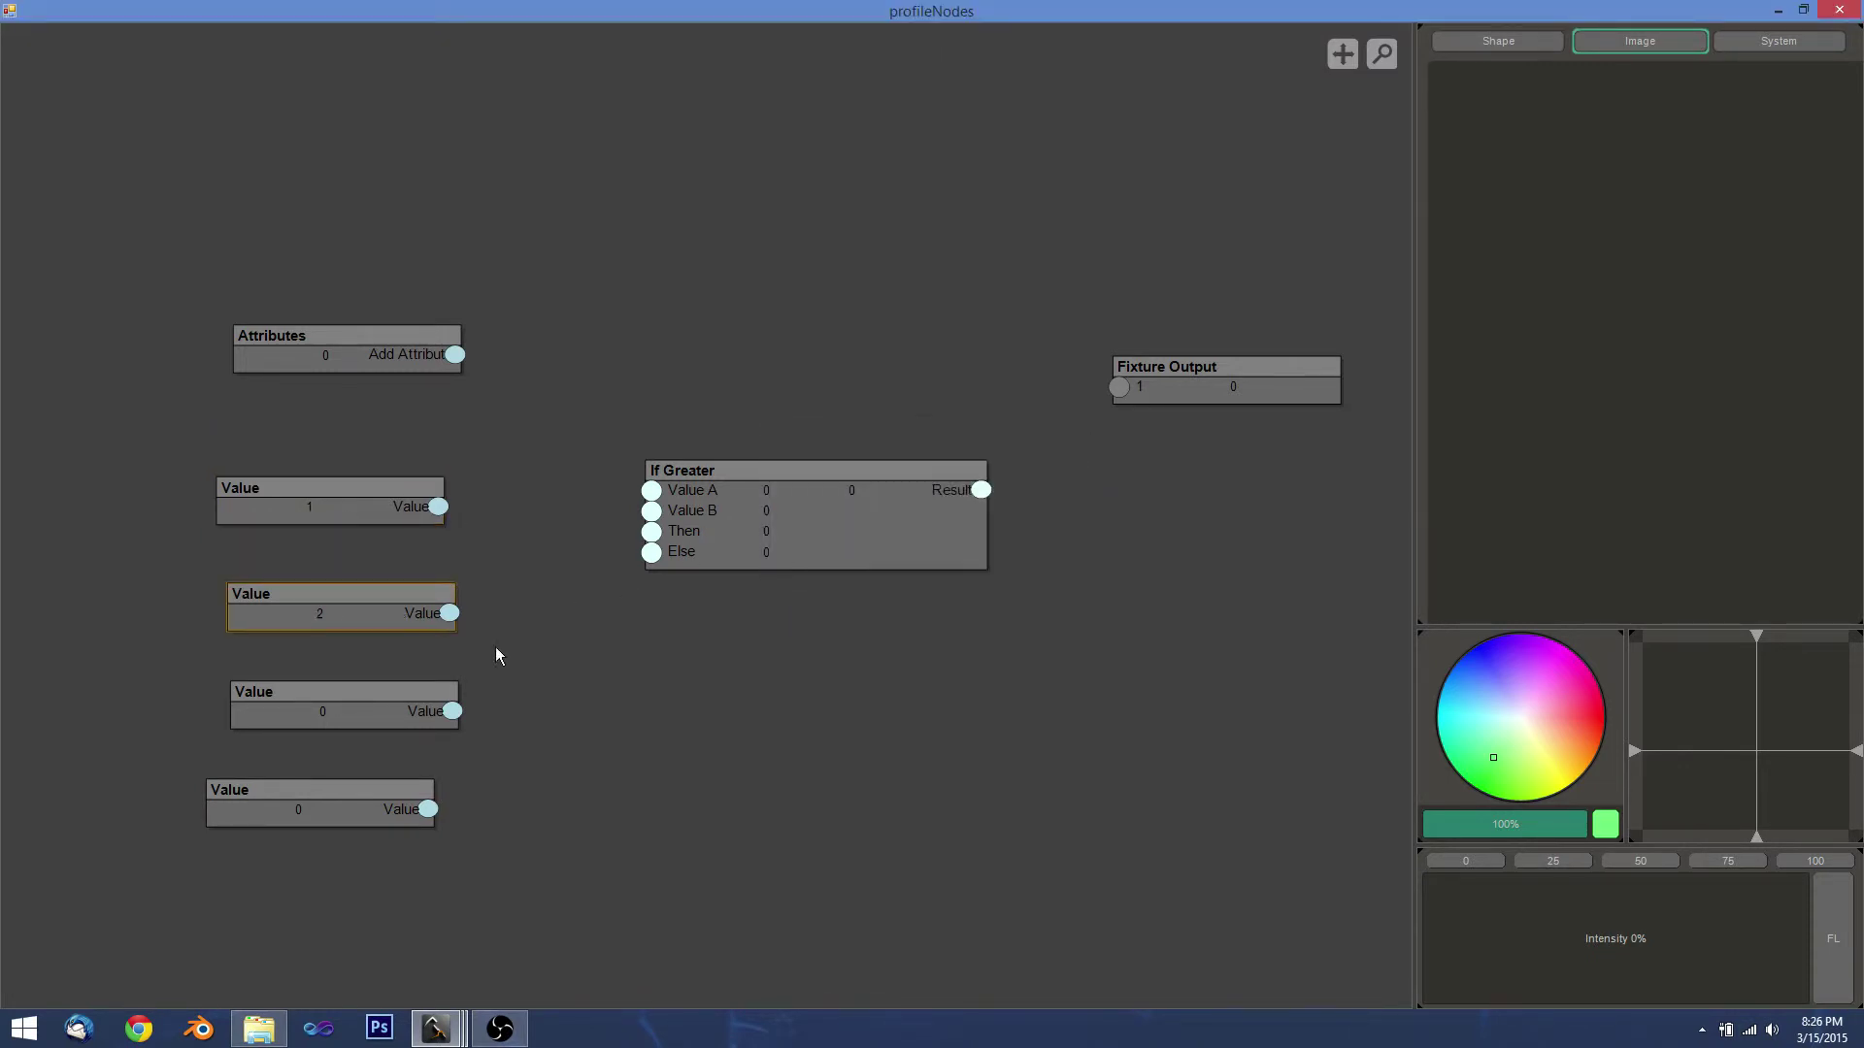
Set the third Value node to 10 and the fourth Value node to 12.
double_click(311, 708)
type("1")
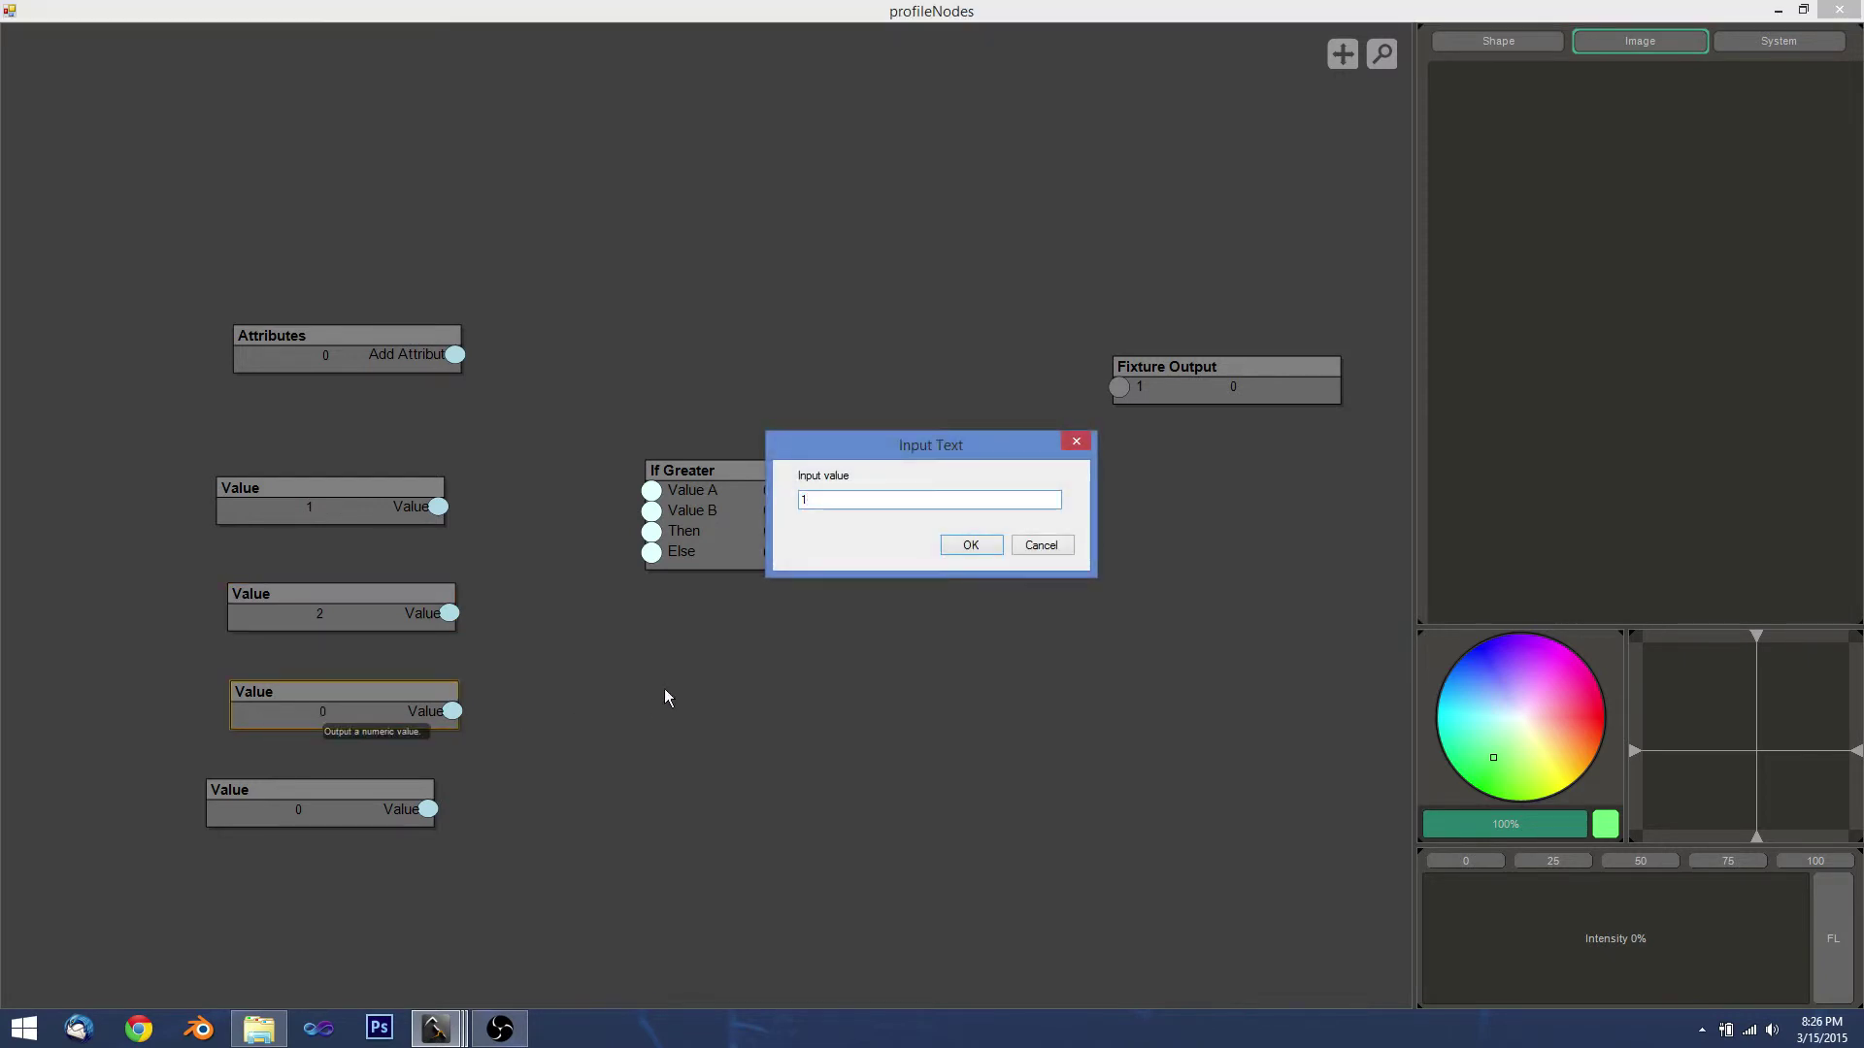
type("0")
left_click(970, 547)
double_click(309, 810)
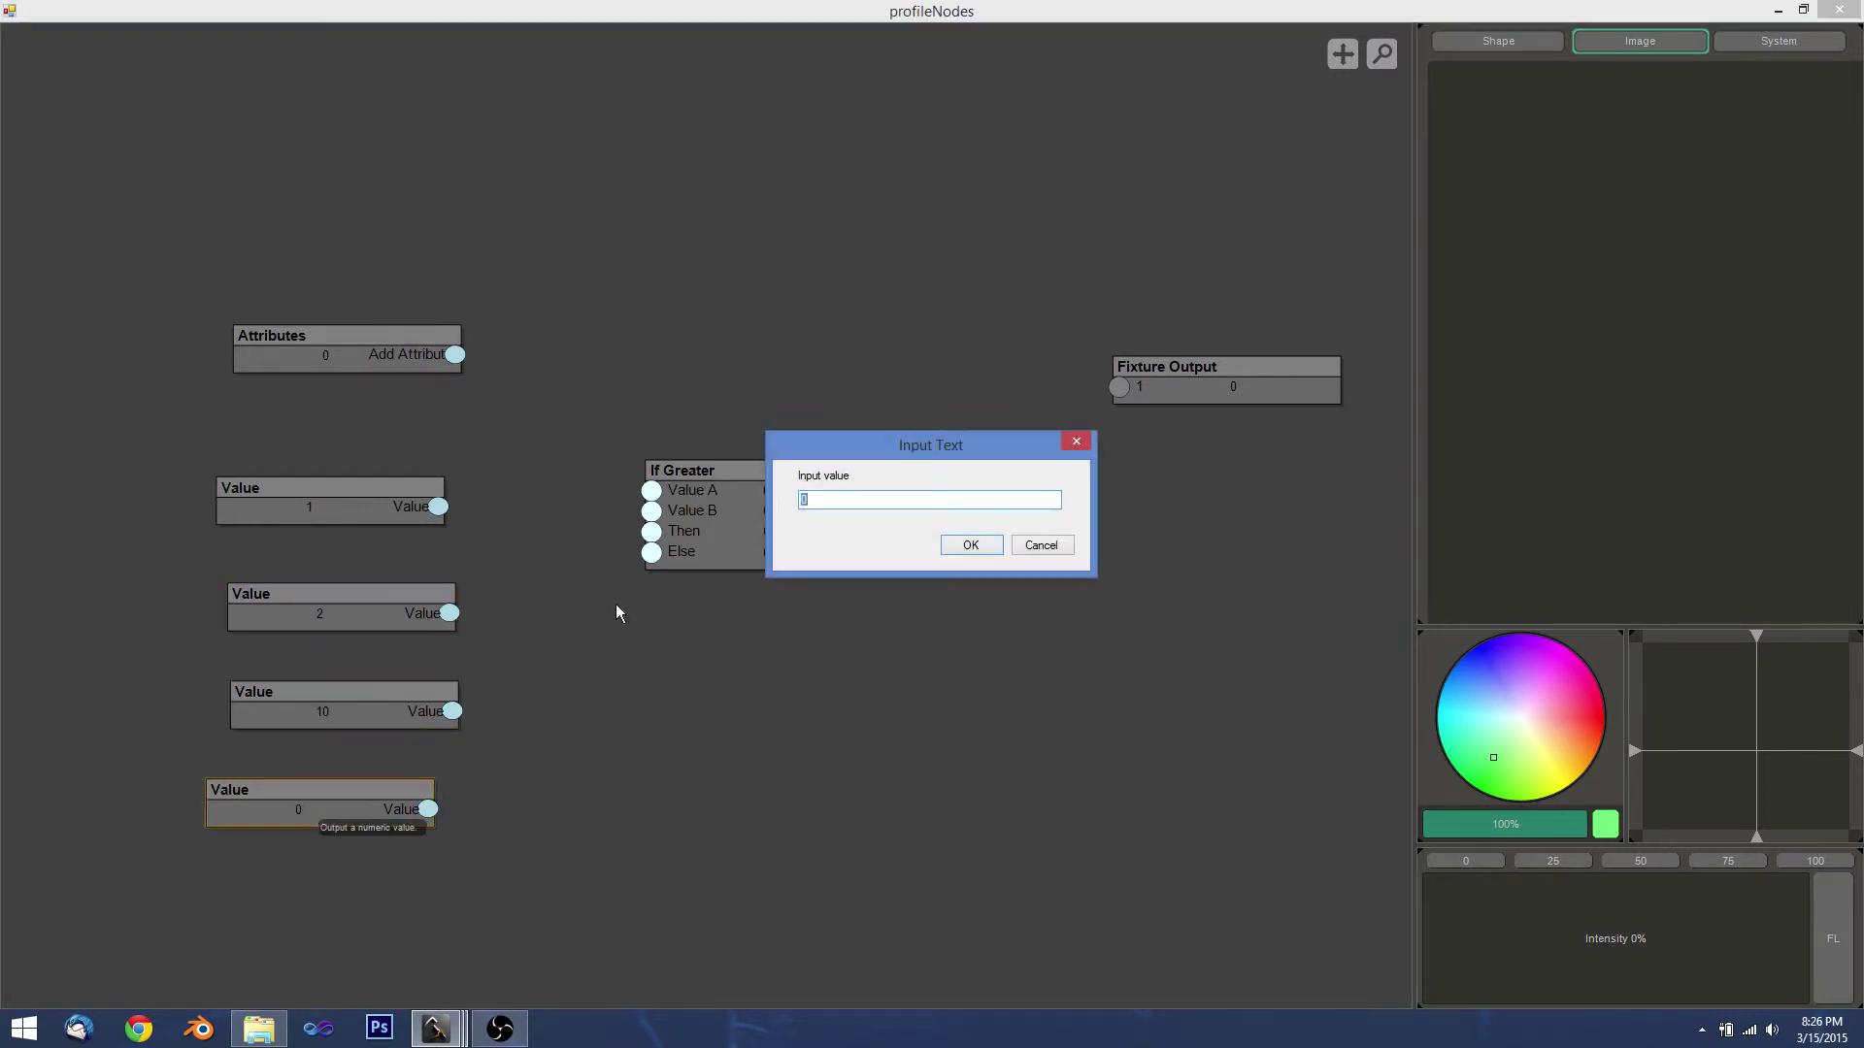
type("12")
left_click(1000, 549)
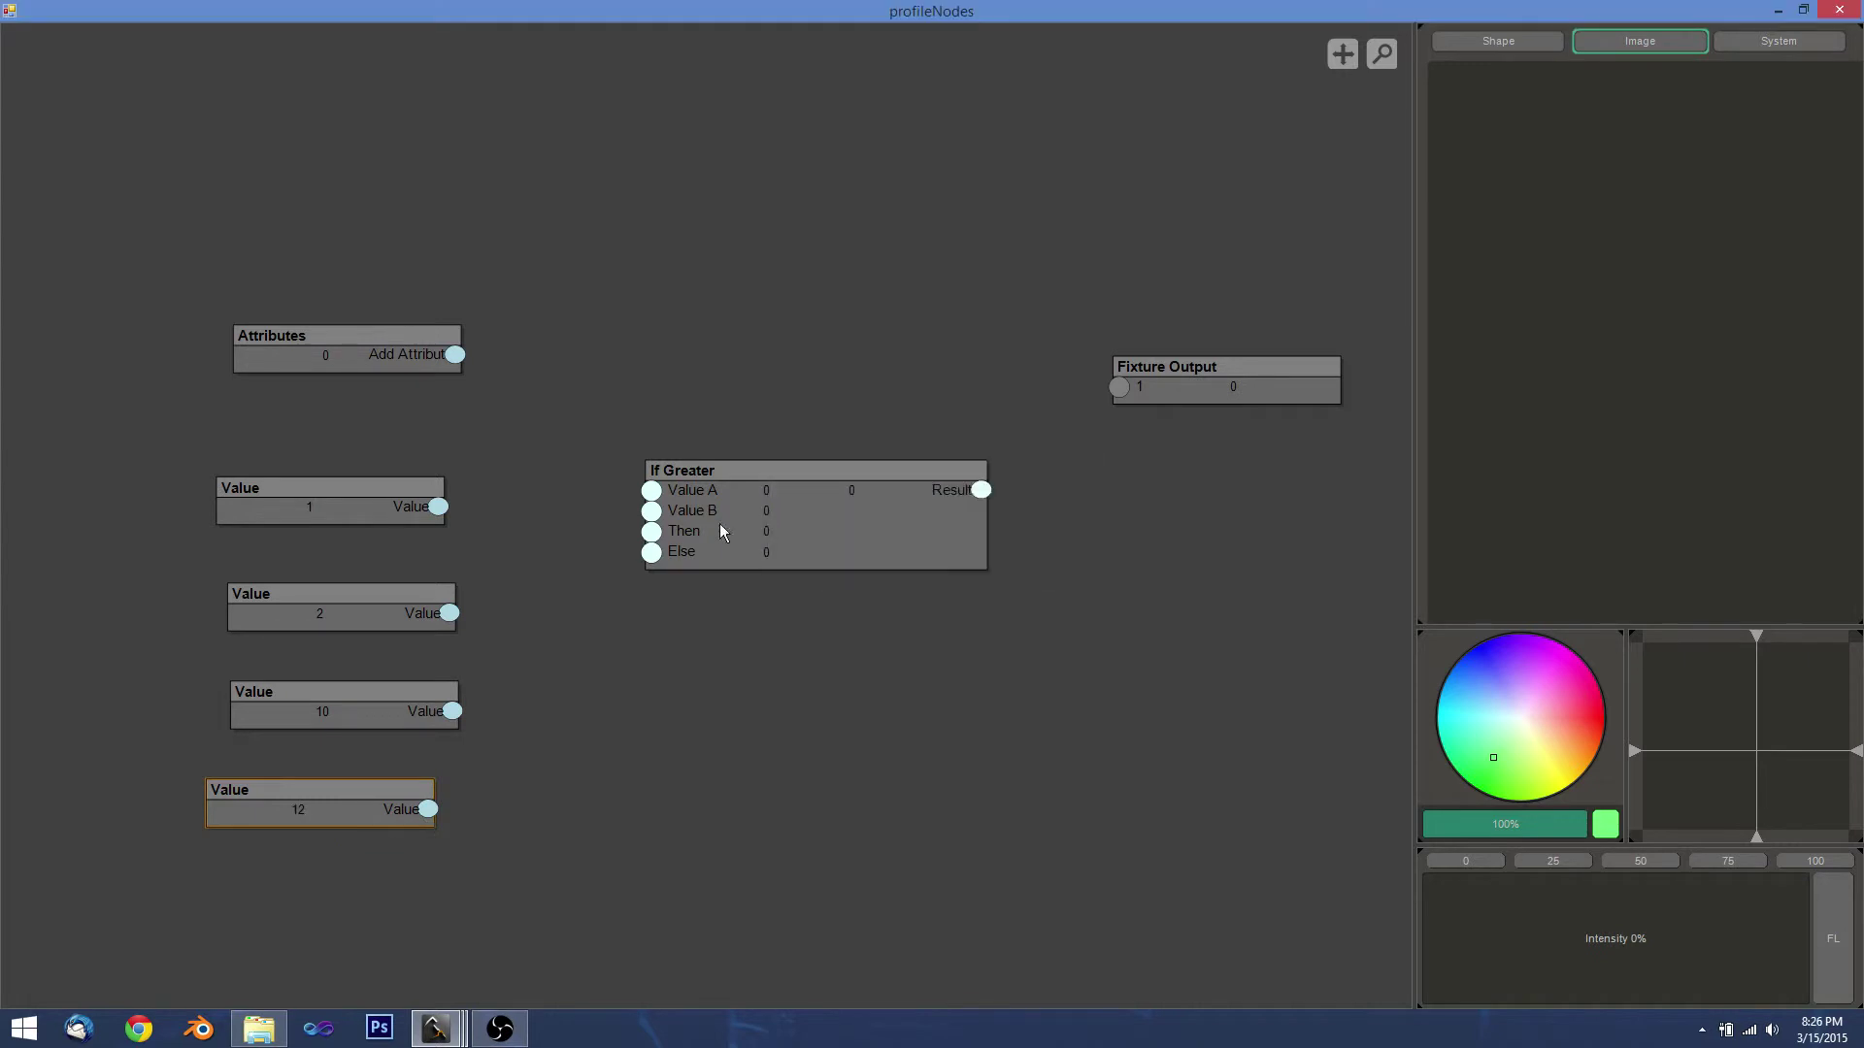
Connect the first Value node to If Greater's Value A and the second to Value B, stacking the two nodes neatly.
left_click_drag(439, 506, 474, 481)
left_click_drag(611, 479, 651, 490)
left_click_drag(347, 502, 363, 489)
left_click(433, 618)
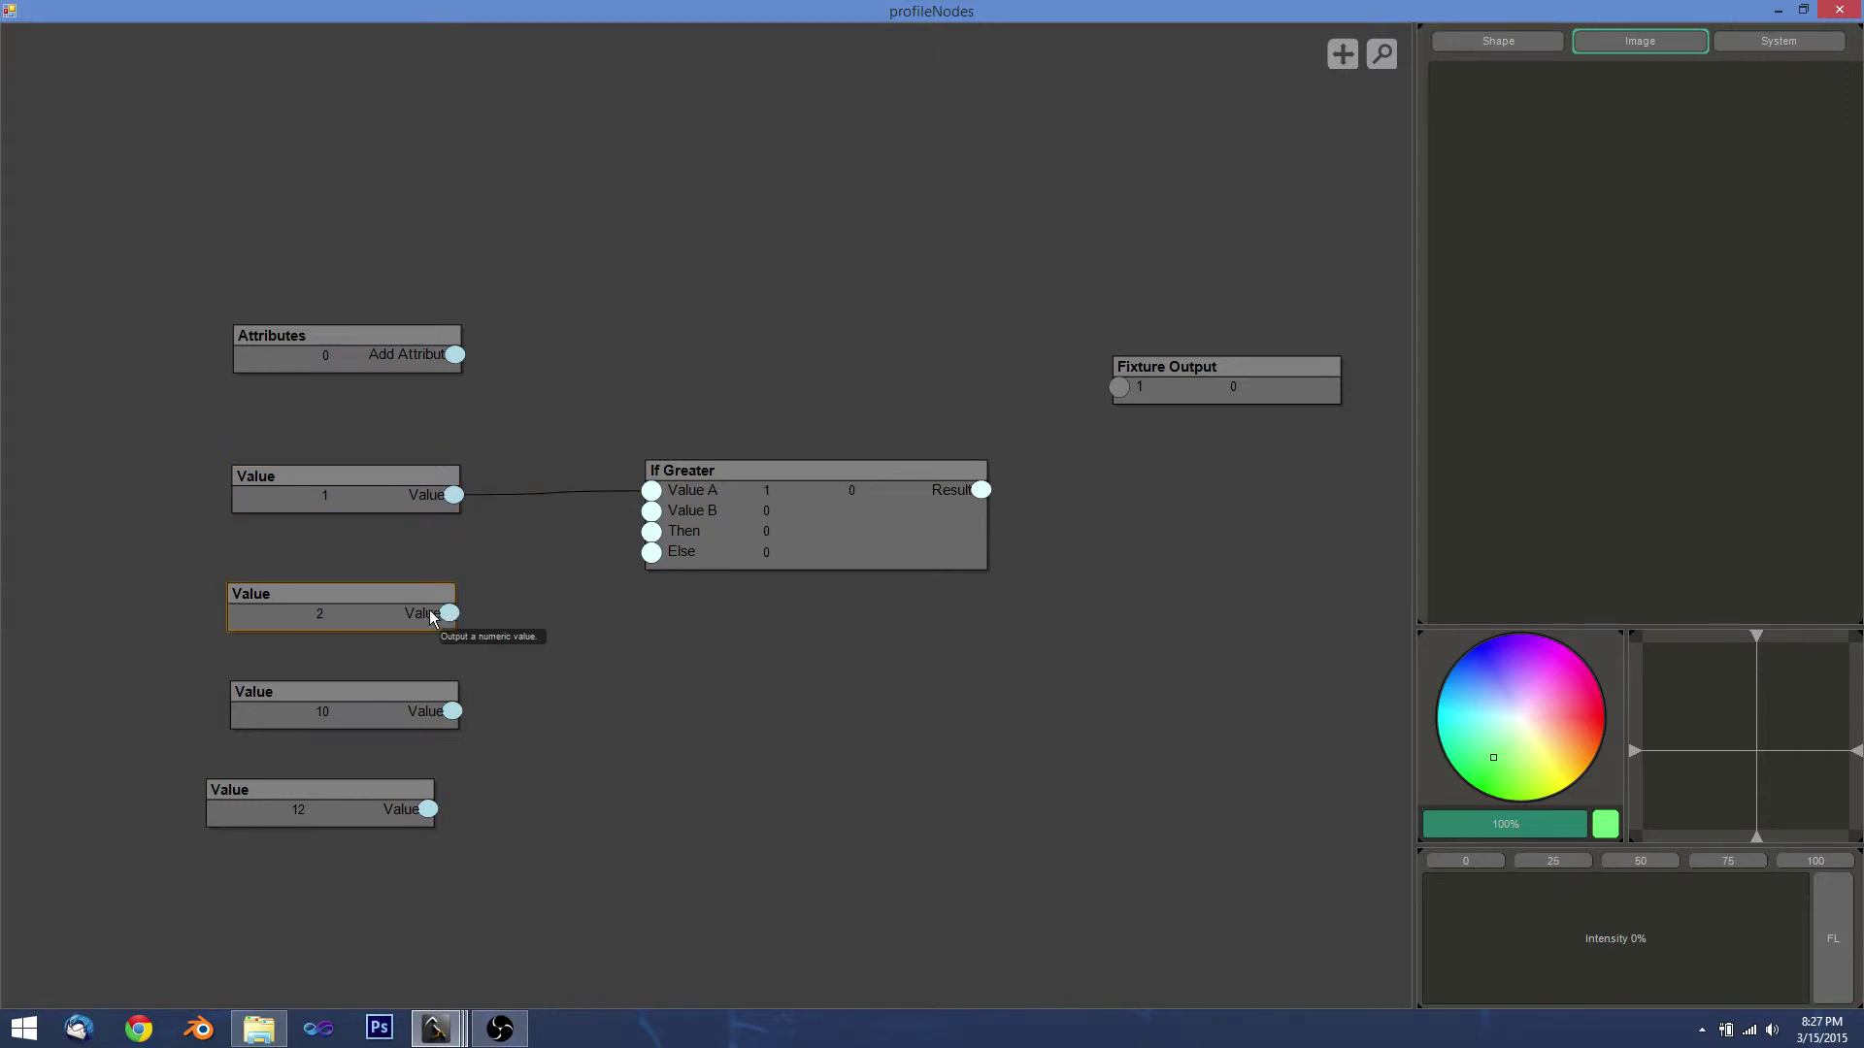
left_click_drag(433, 618, 651, 510)
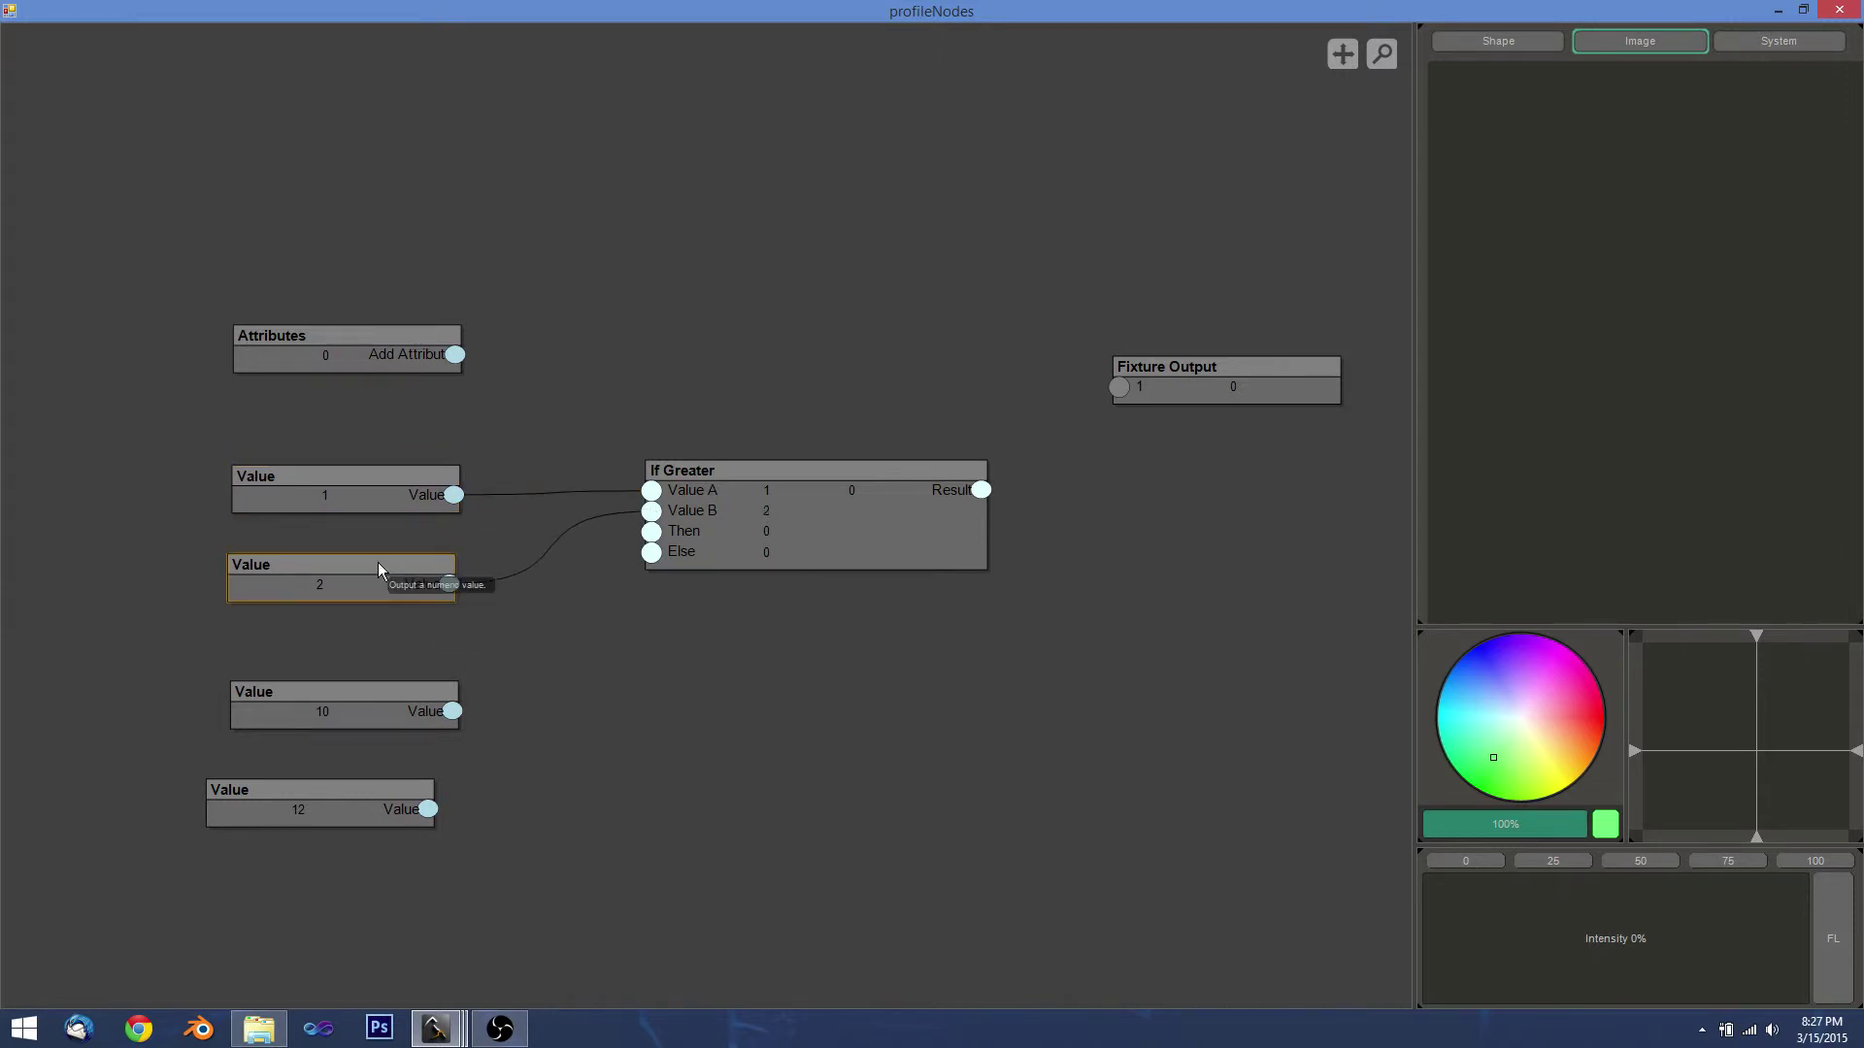
left_click_drag(379, 570, 386, 538)
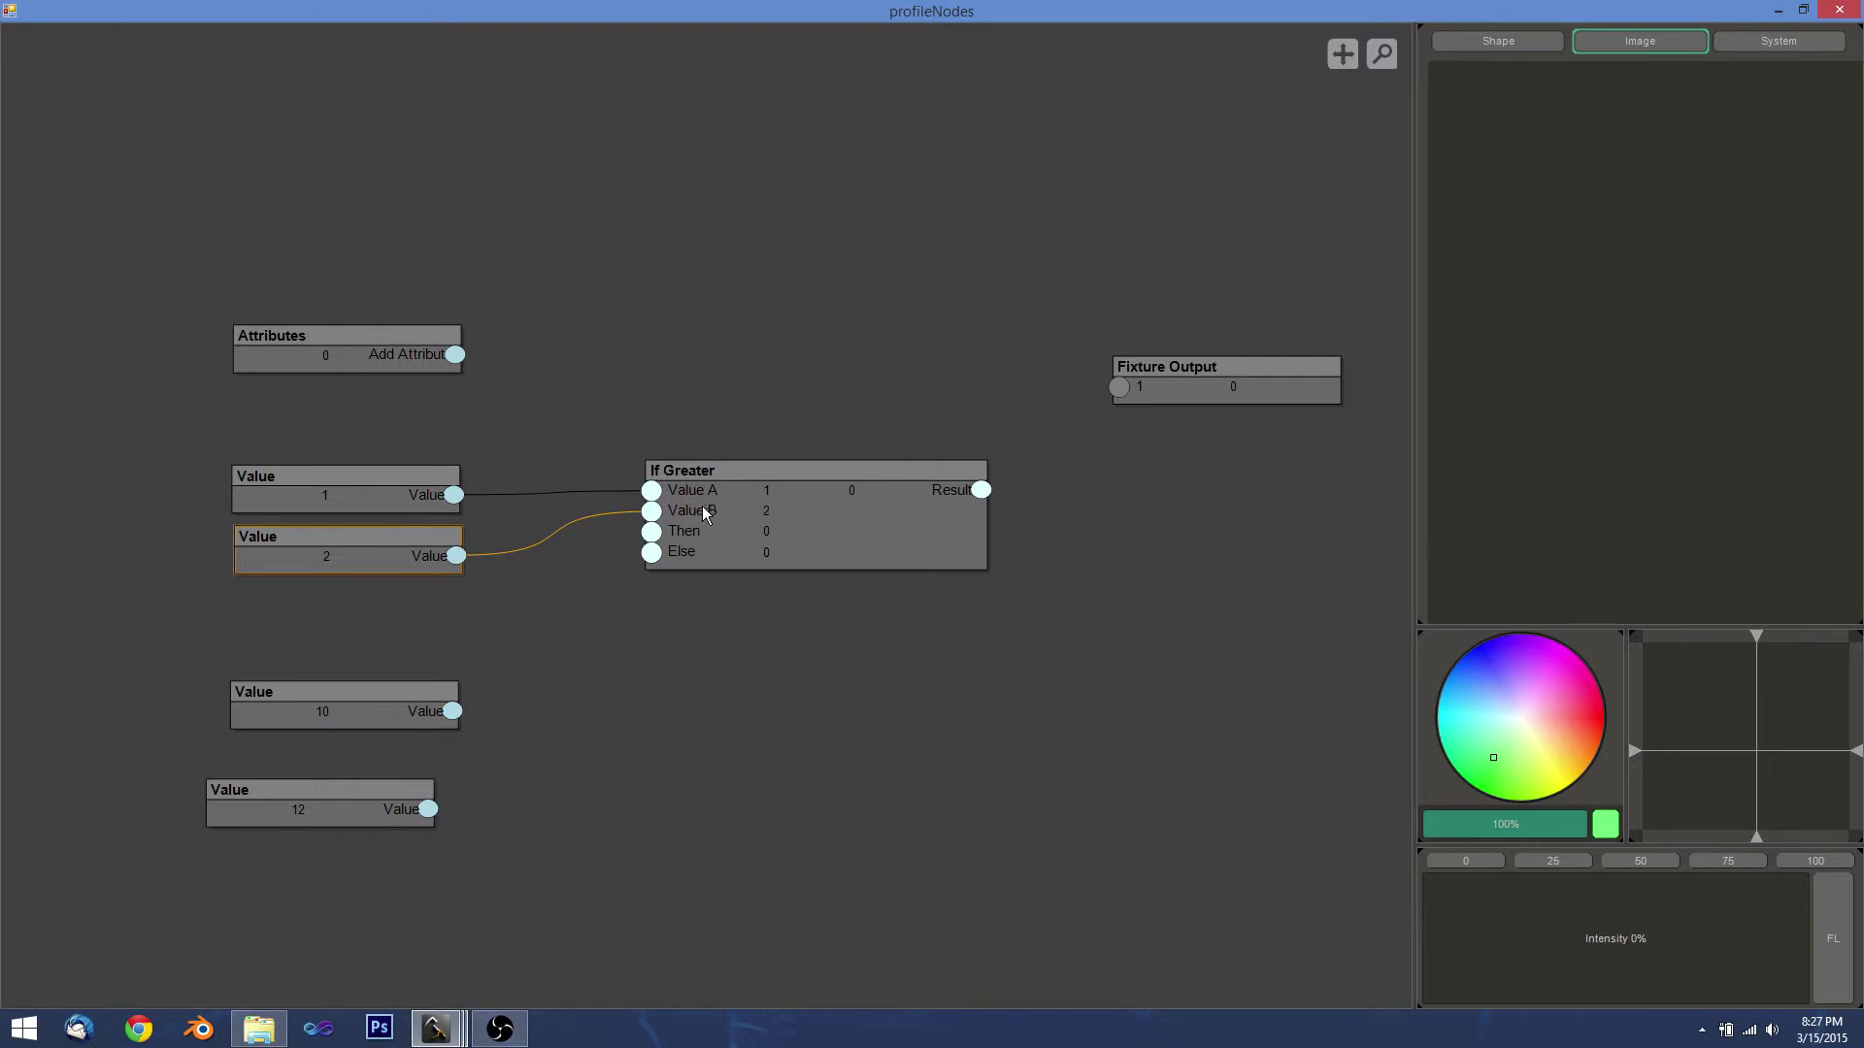
Connect the third Value node to If Greater's Then input and the fourth to Else, moving both up under the others.
mouse_move(669, 516)
left_click_drag(453, 711, 651, 531)
left_click_drag(307, 719, 311, 632)
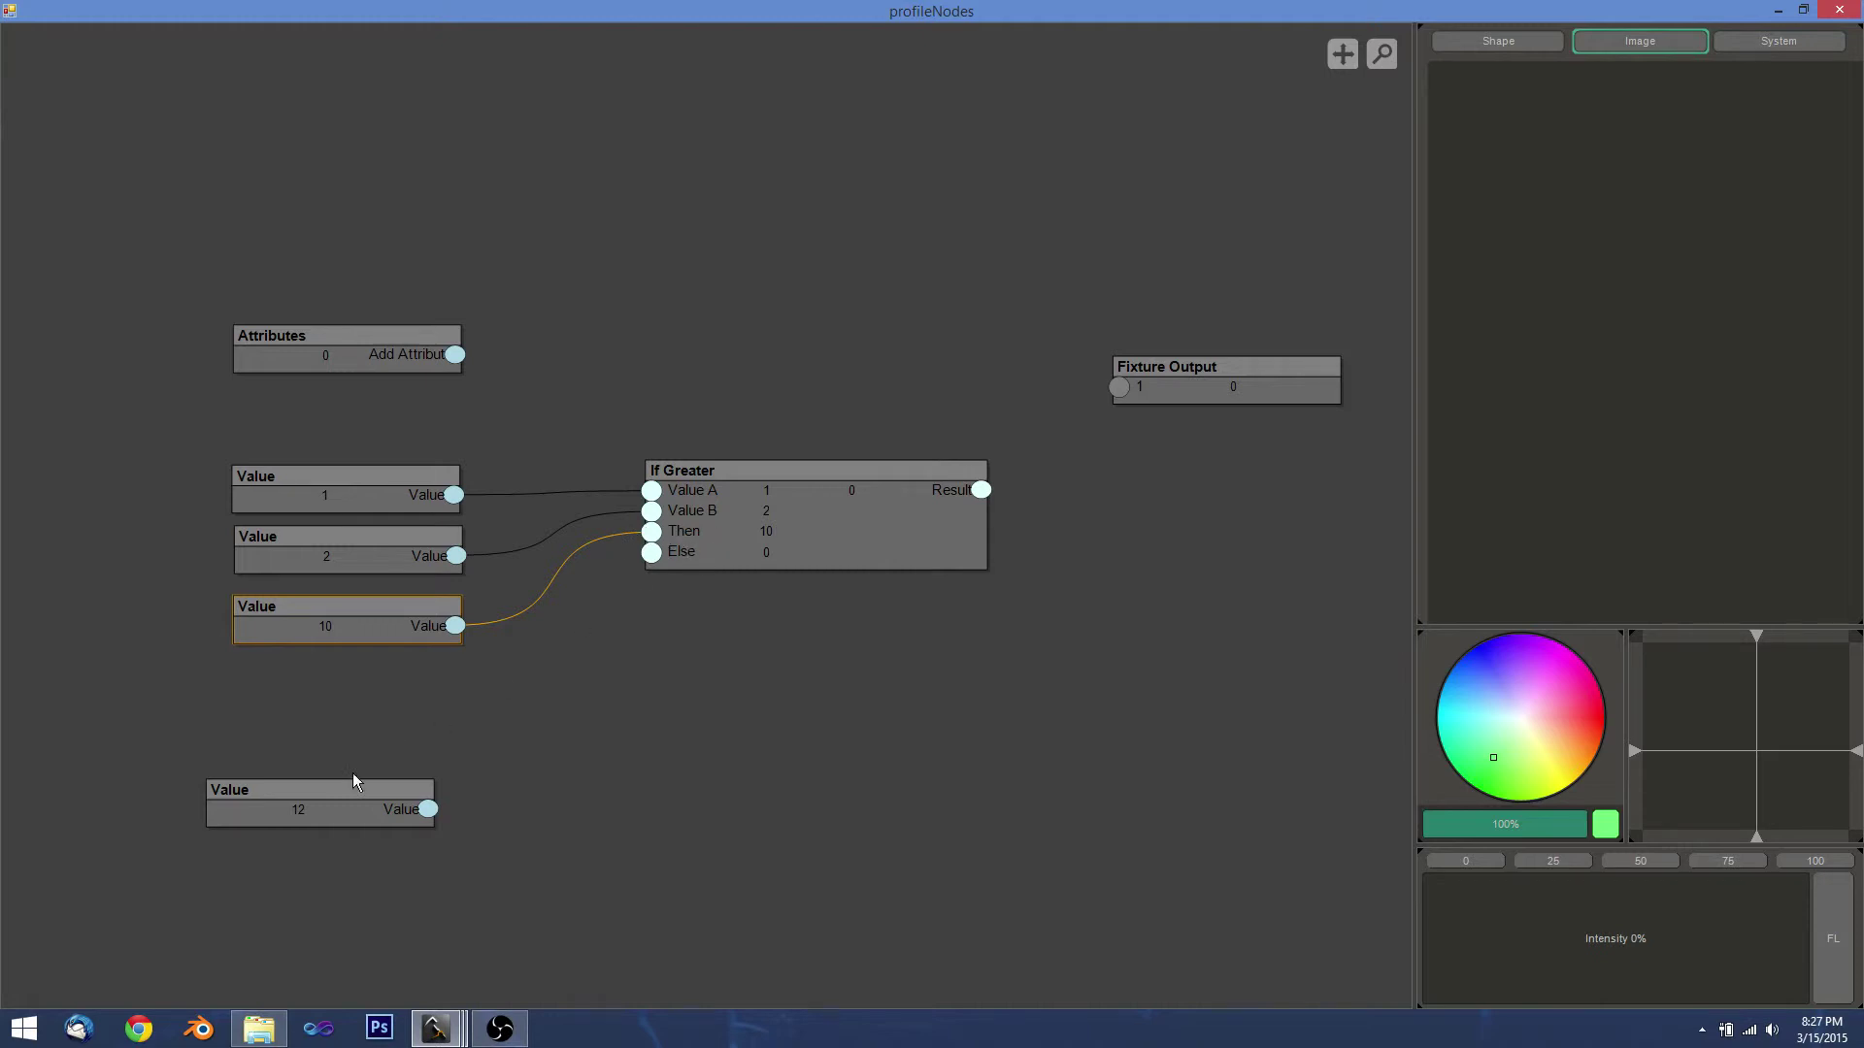
left_click_drag(345, 805, 651, 553)
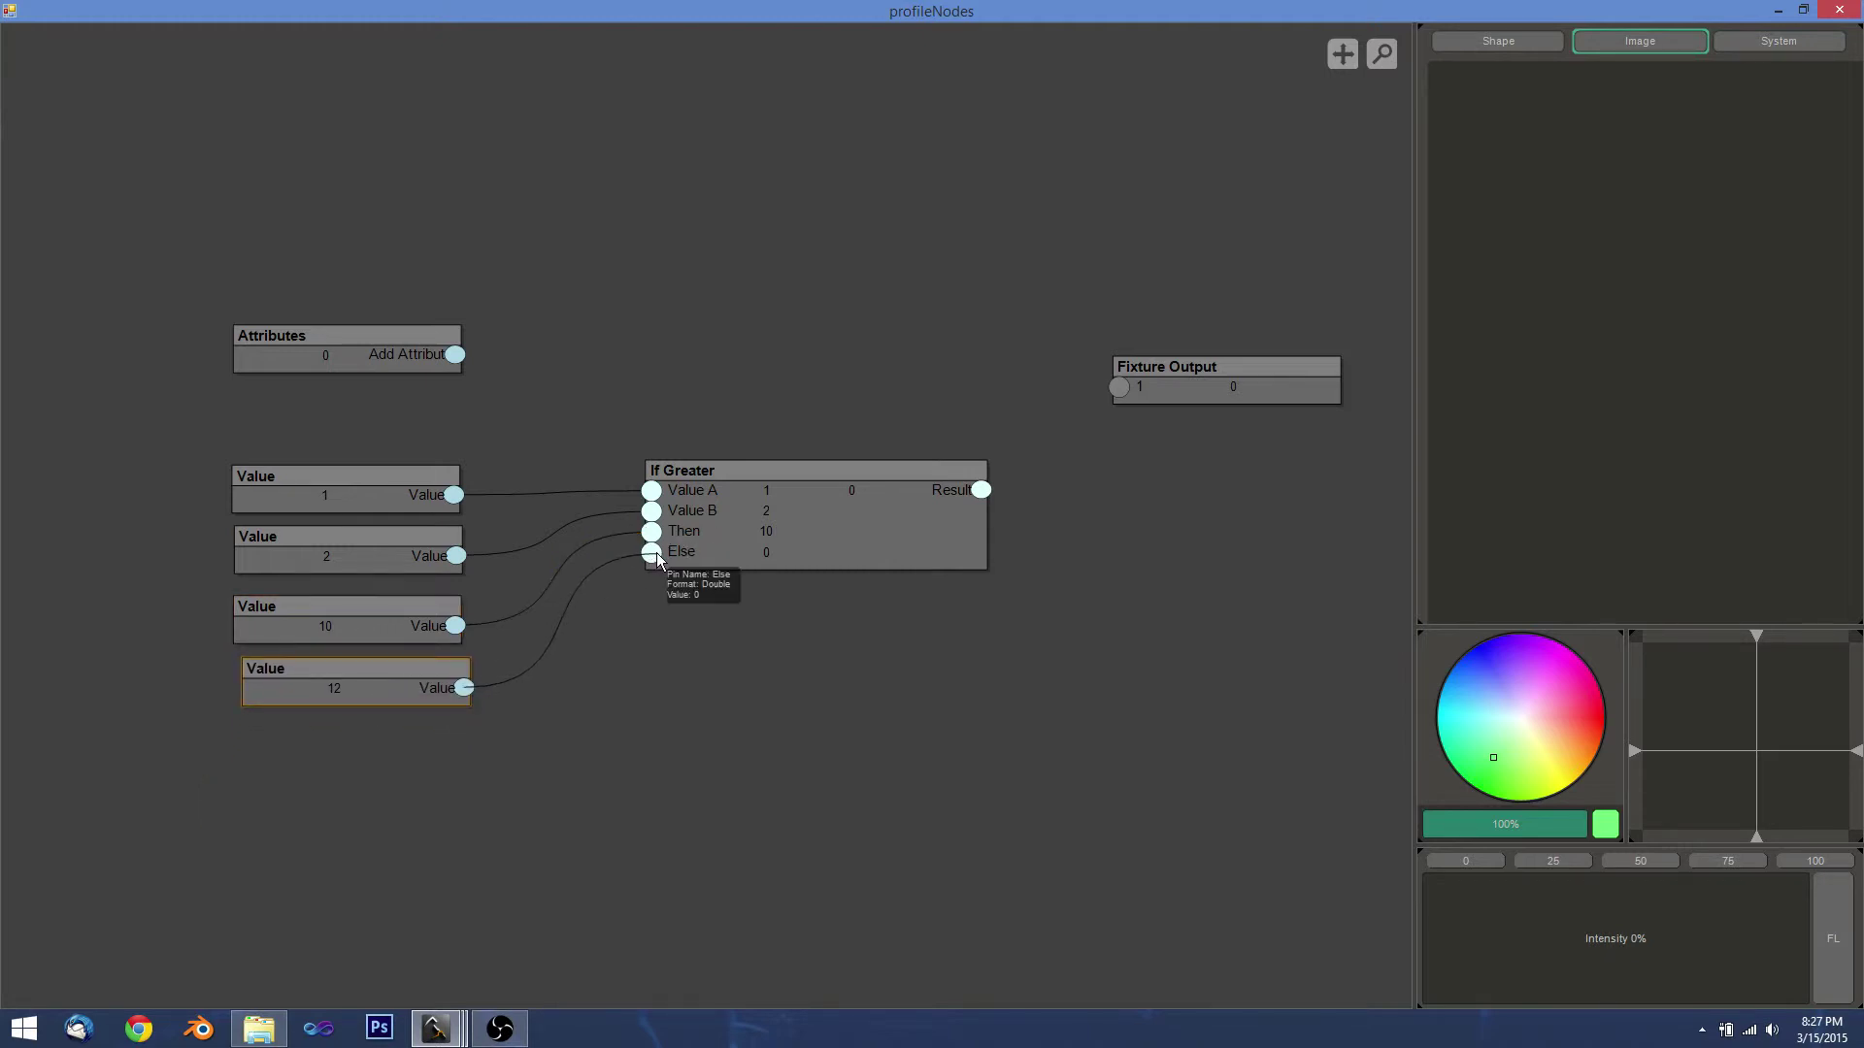
Set the Value node feeding If Greater's Else input to 20.
double_click(328, 701)
type("20")
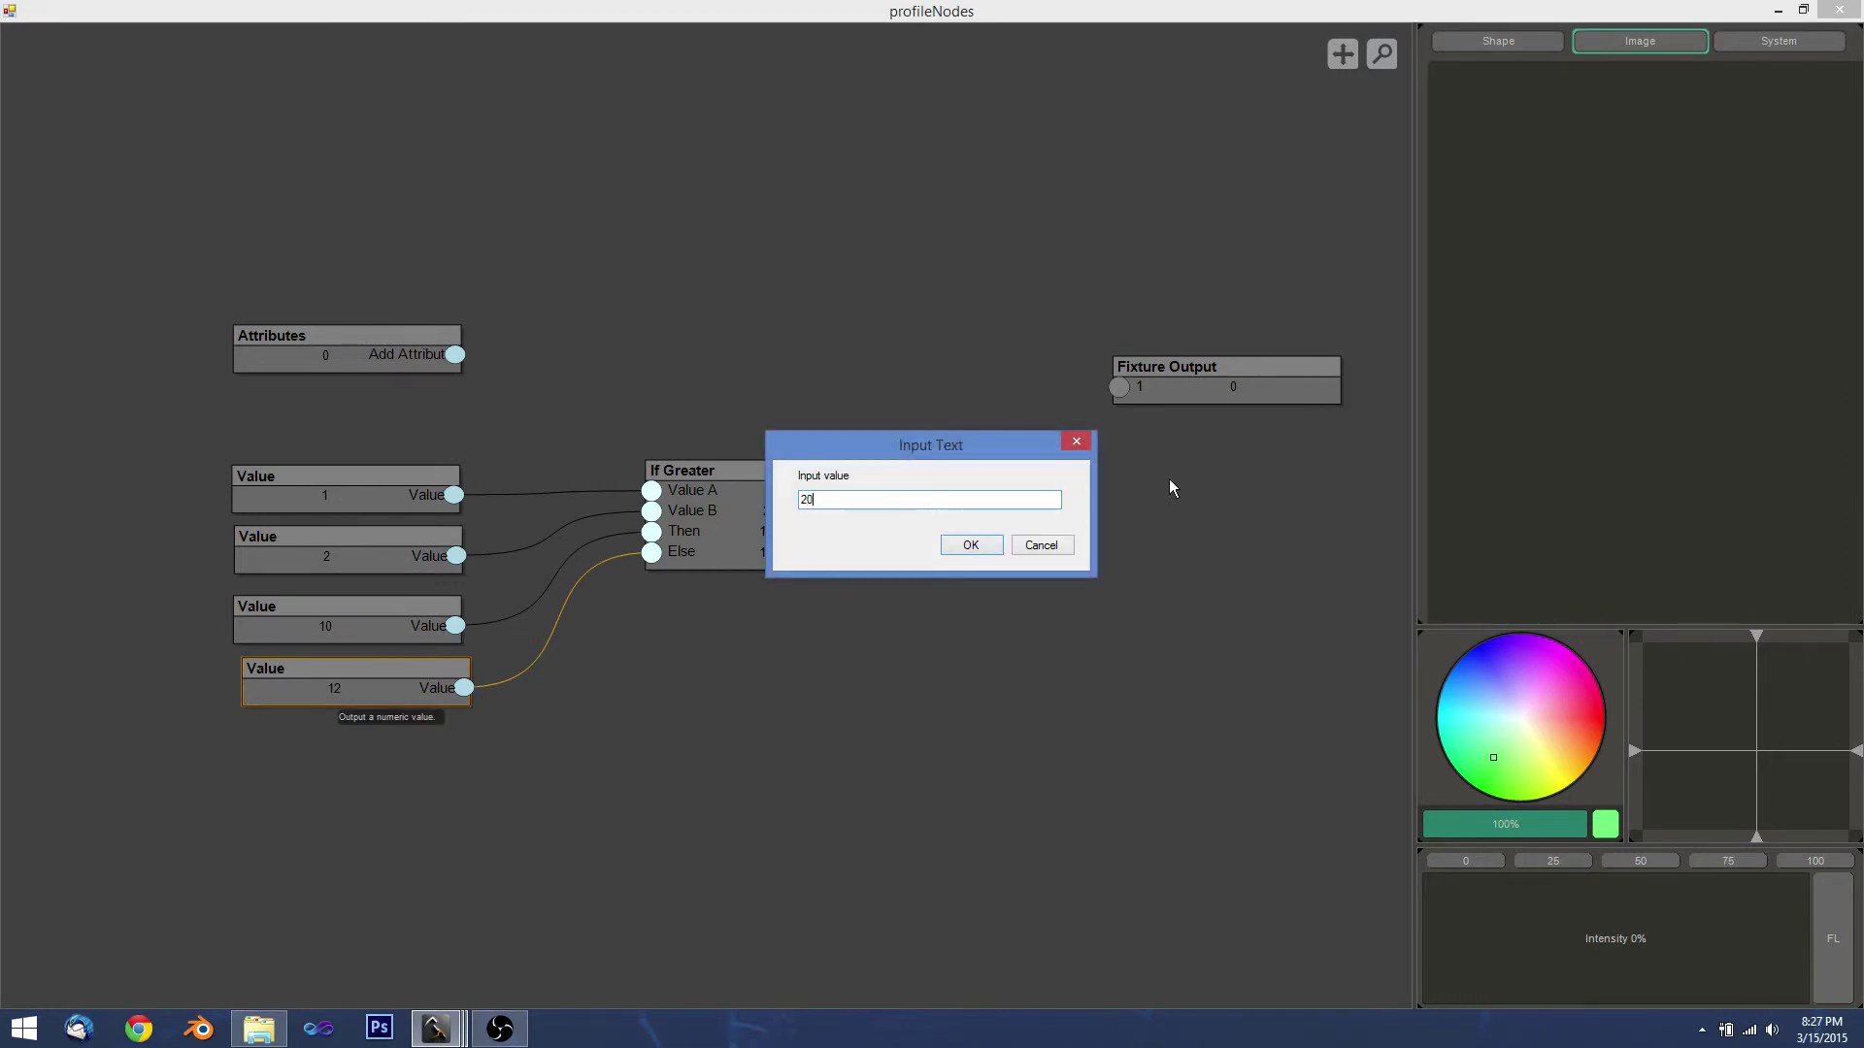
key("Return")
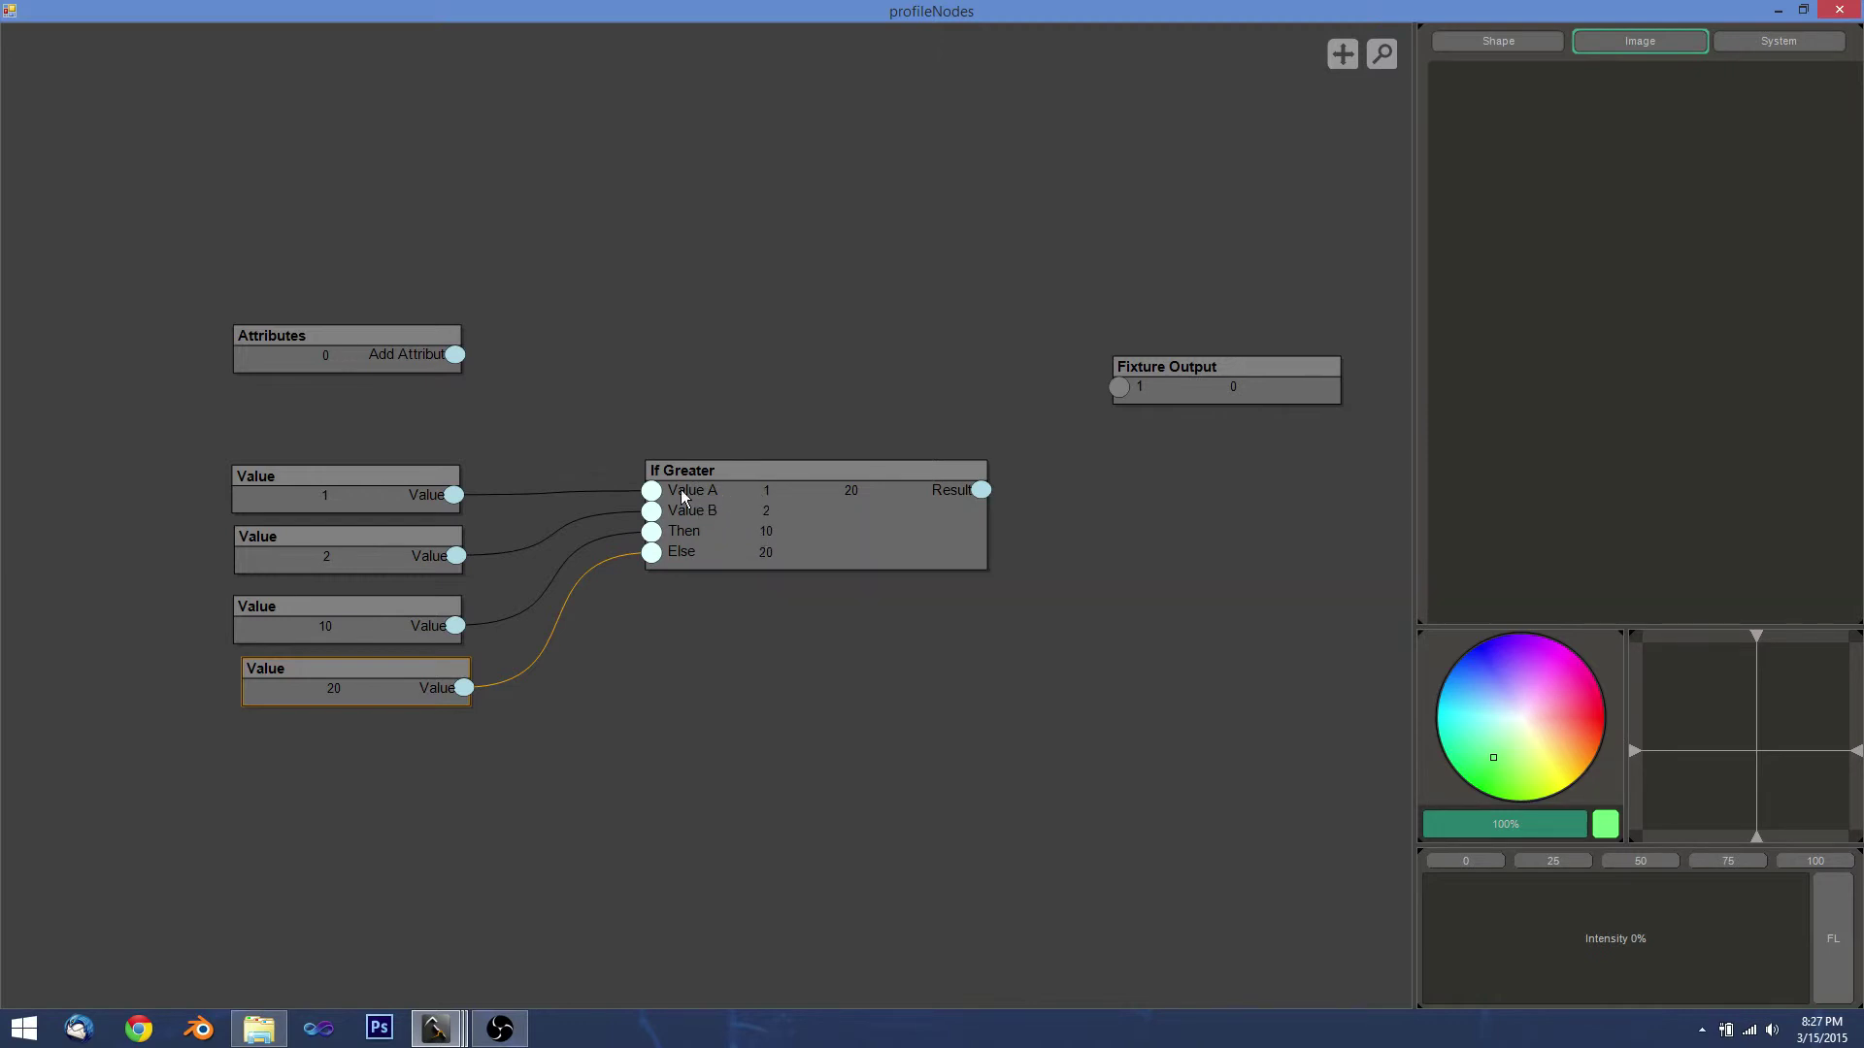
mouse_move(678, 486)
left_click(353, 466)
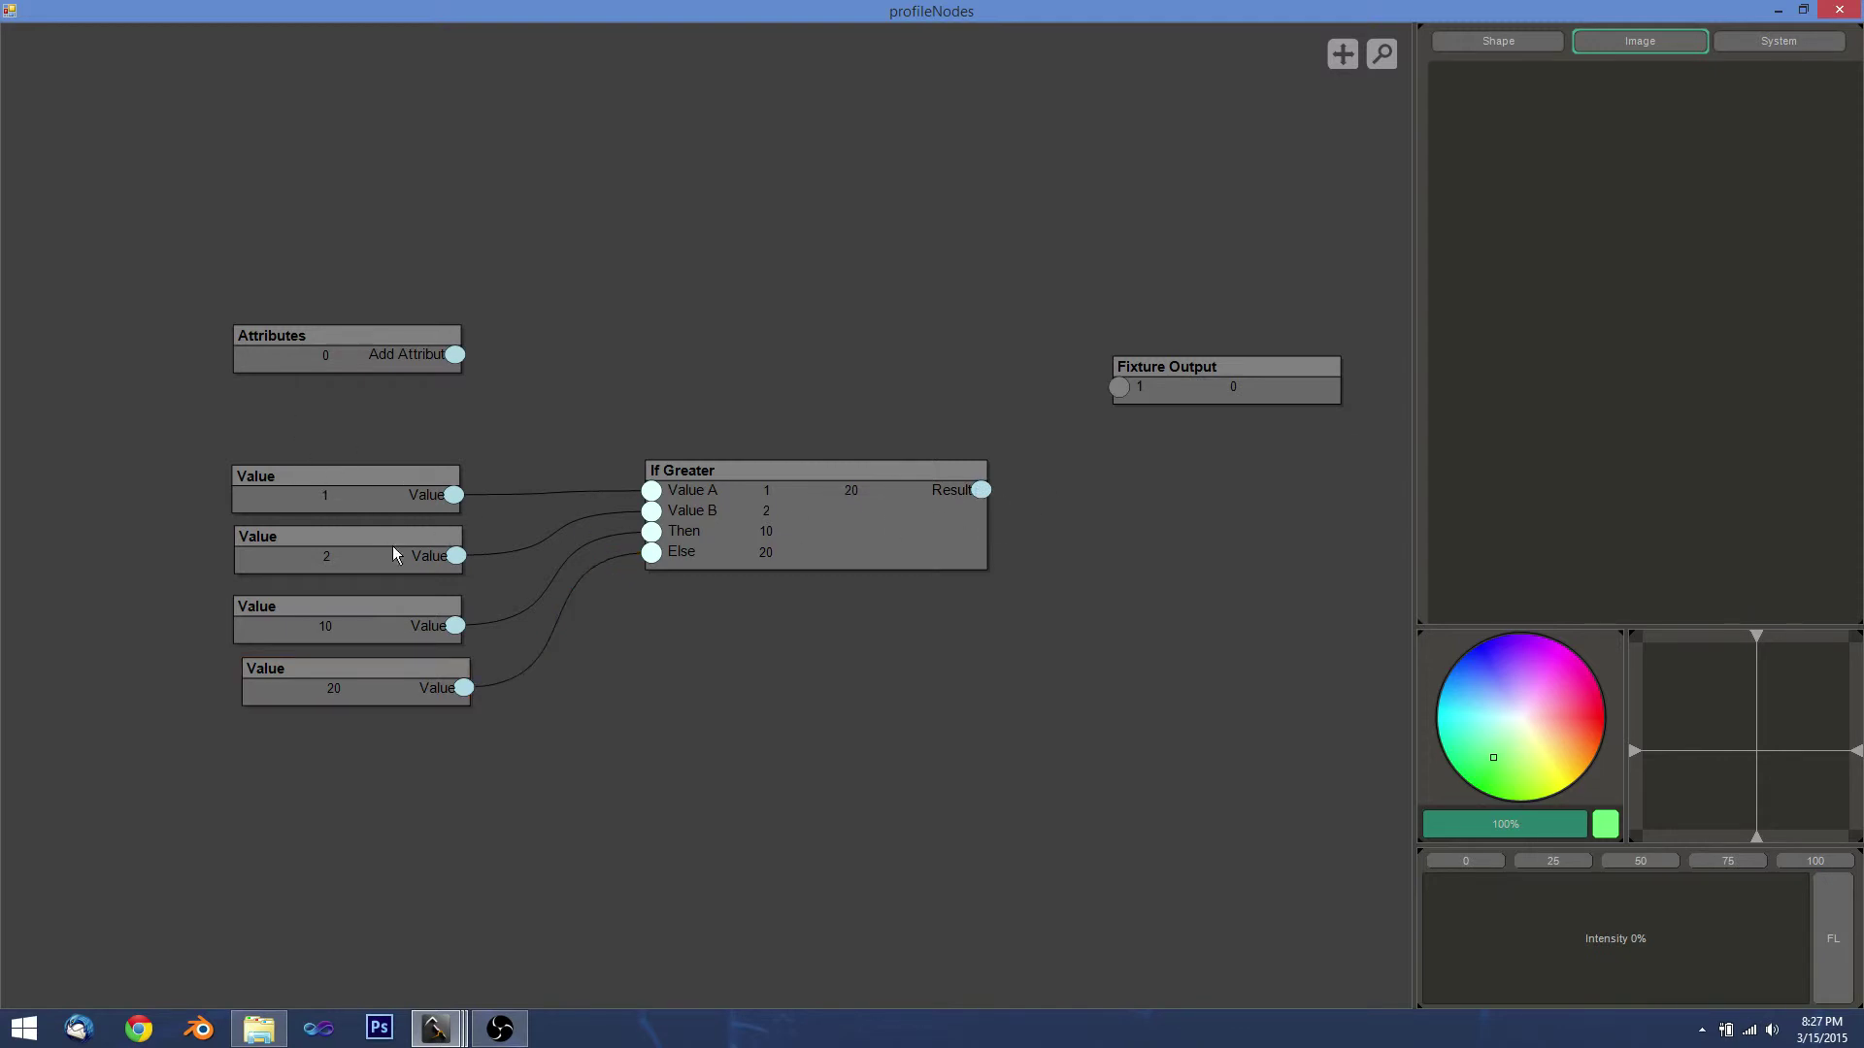
Replace the If Greater node with an If Equal logic node beside the Value nodes.
left_click(790, 567)
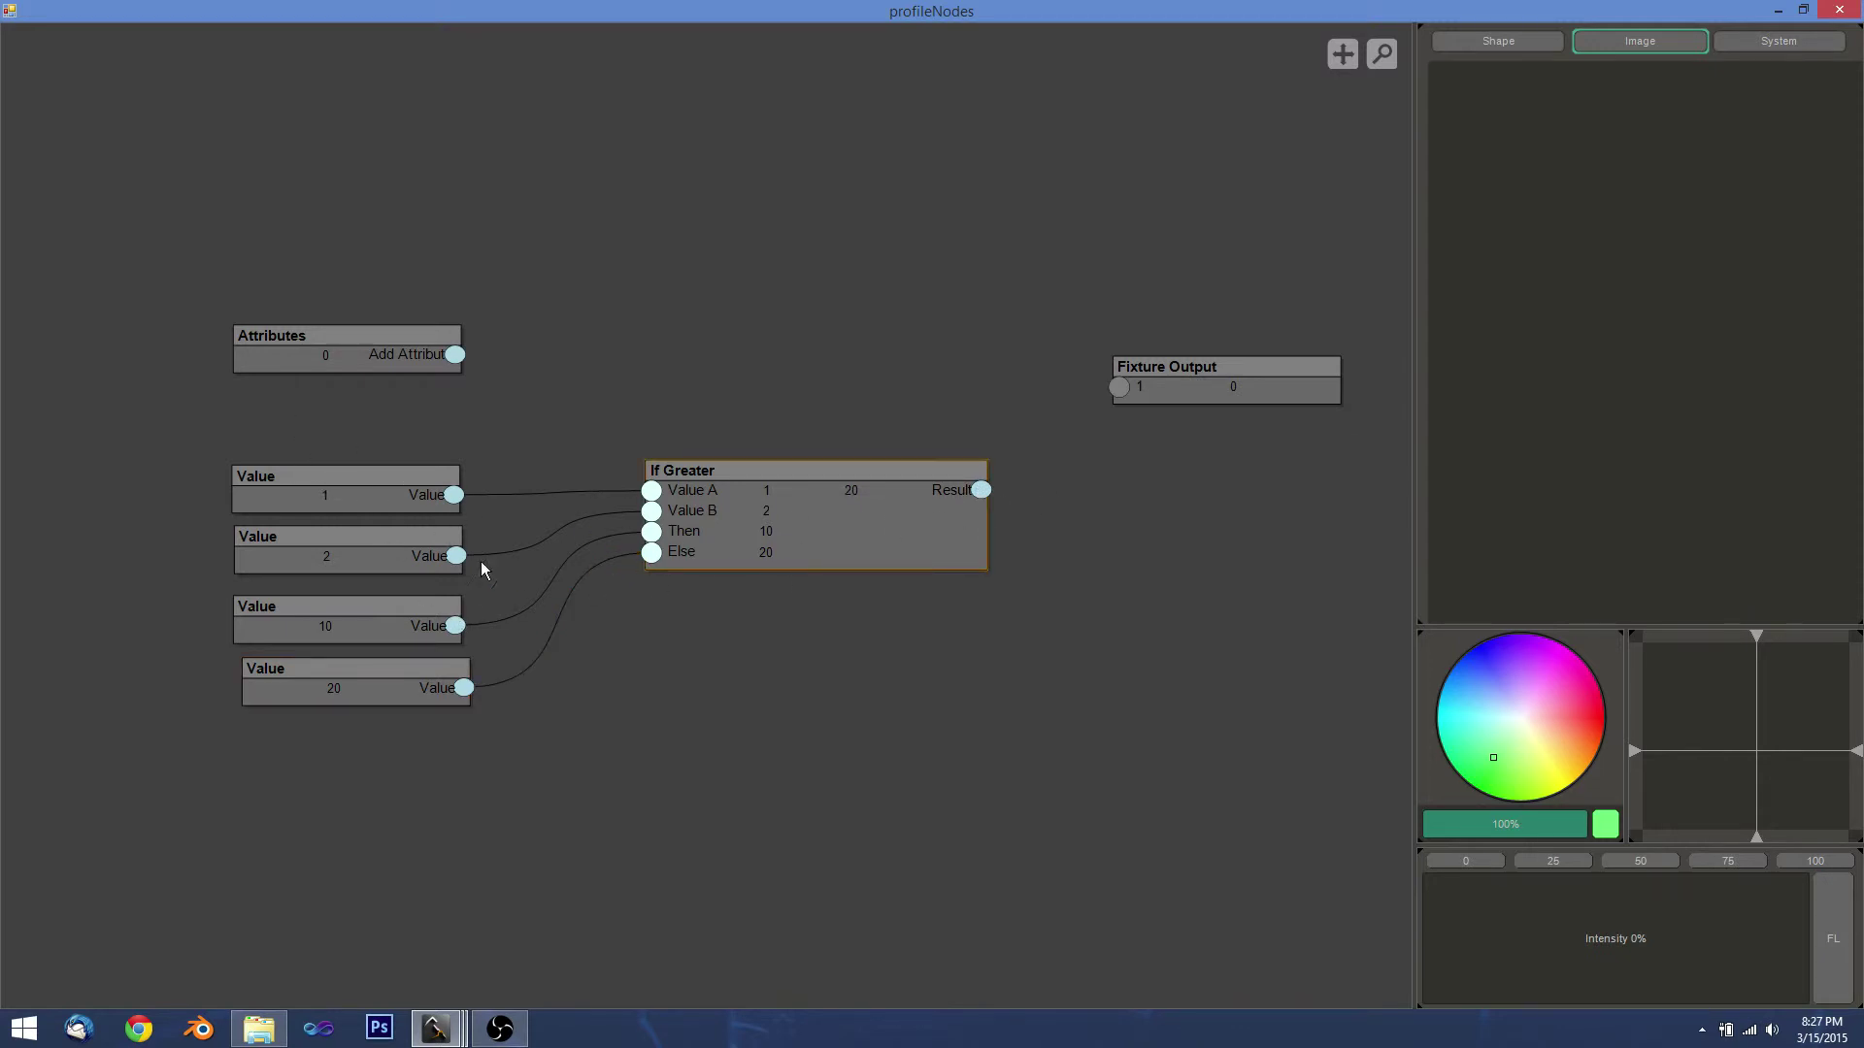
key("Delete")
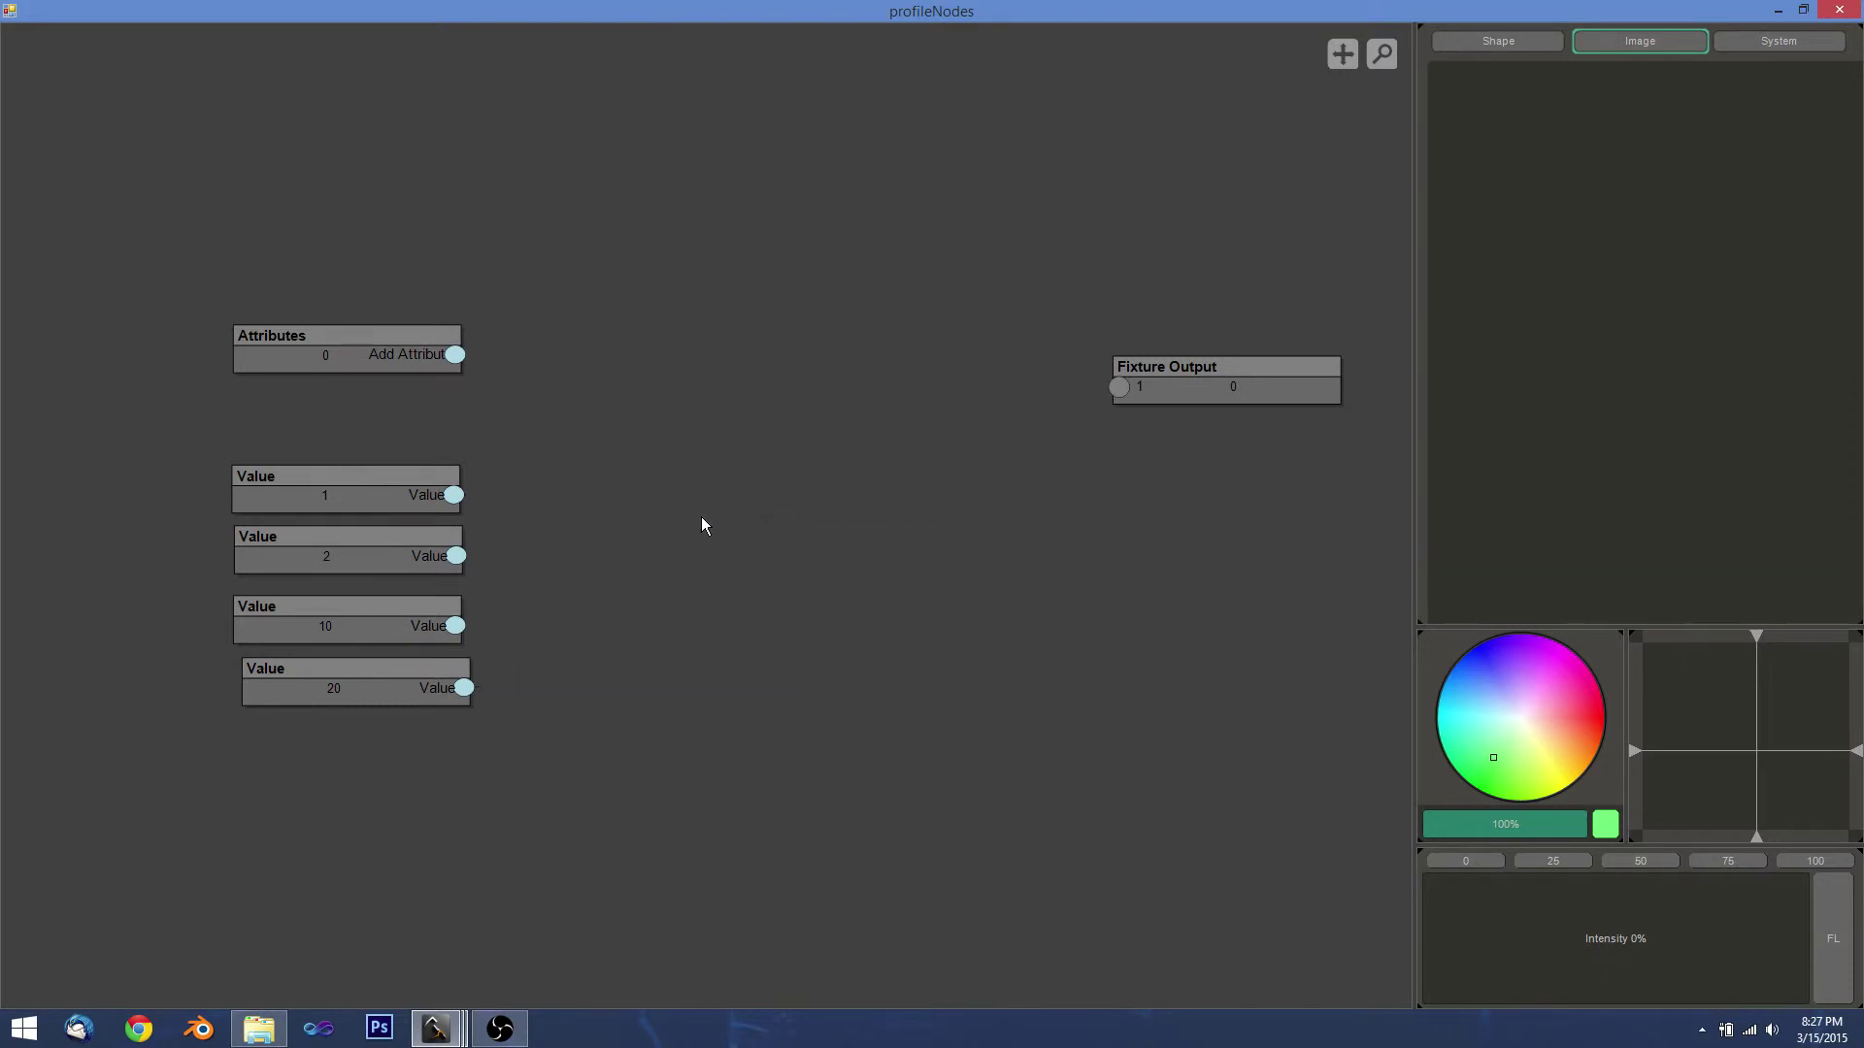
right_click(658, 516)
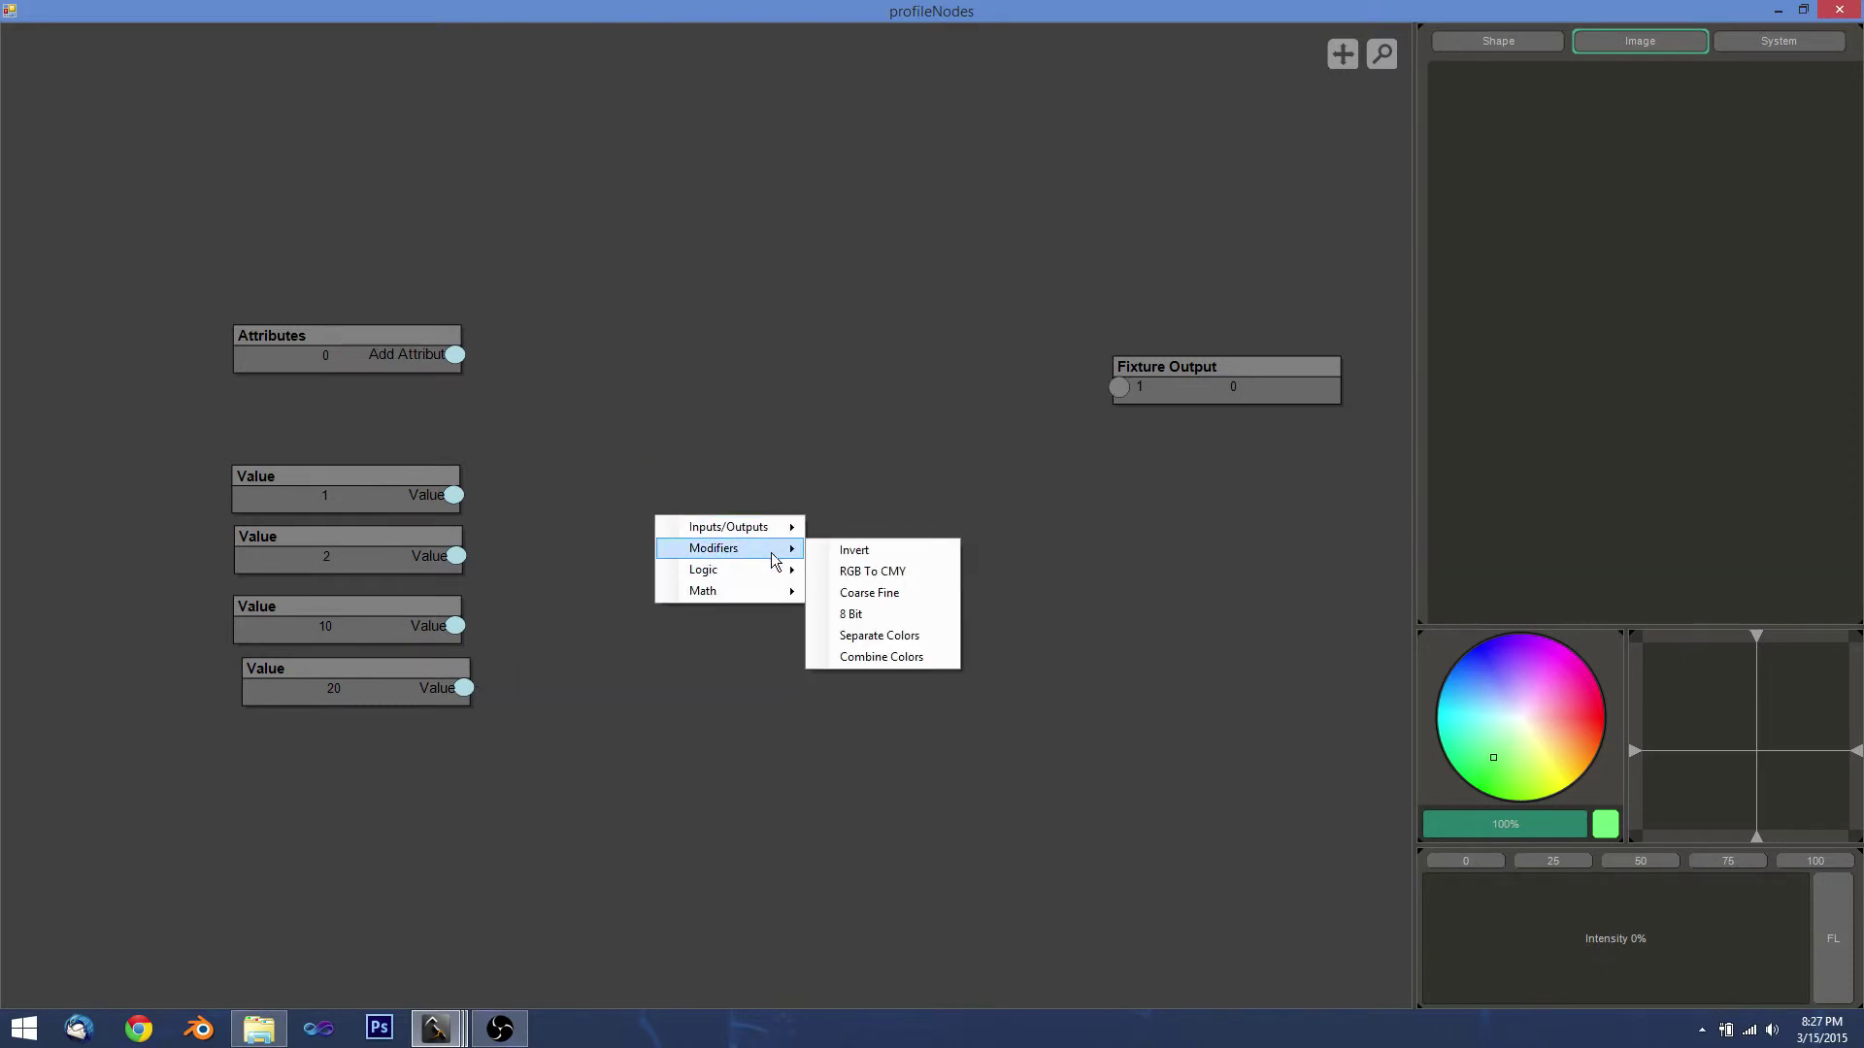
mouse_move(718, 580)
left_click(846, 594)
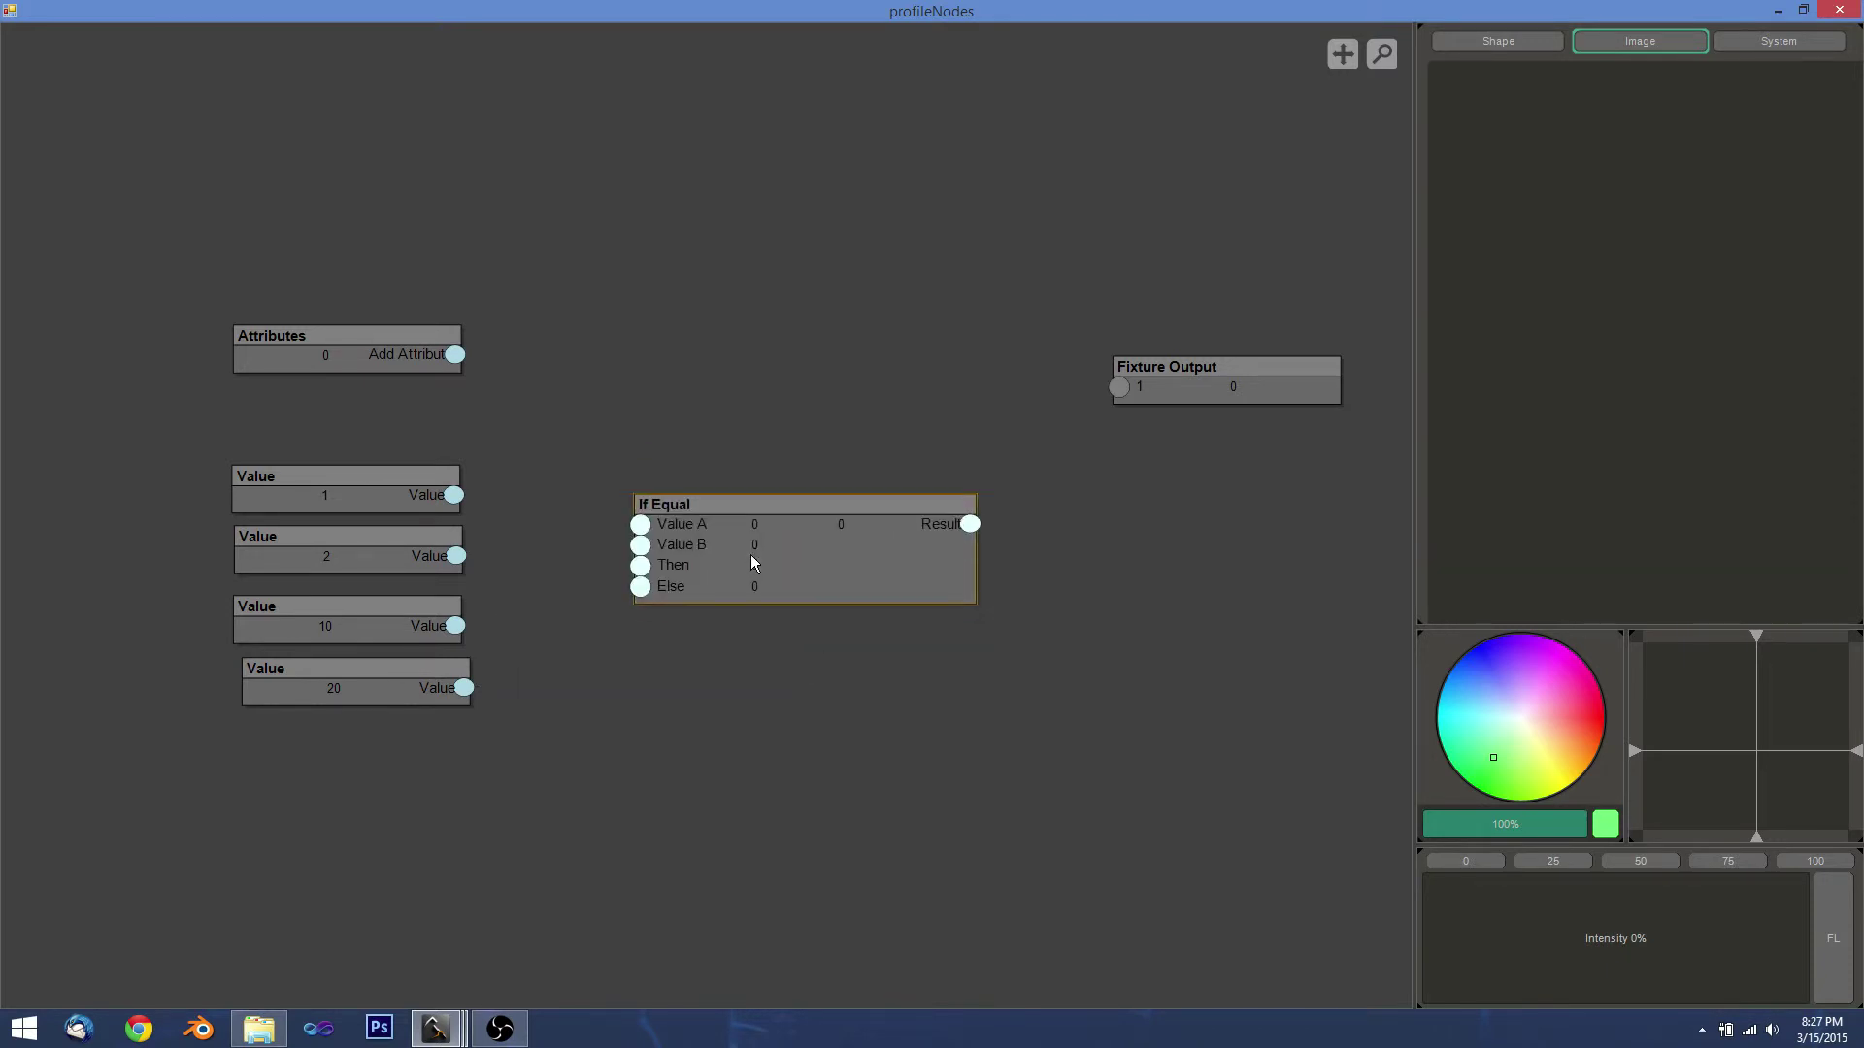
Connect the four Value nodes in order to If Equal's Value A, Value B, Then and Else inputs.
left_click_drag(455, 495, 640, 505)
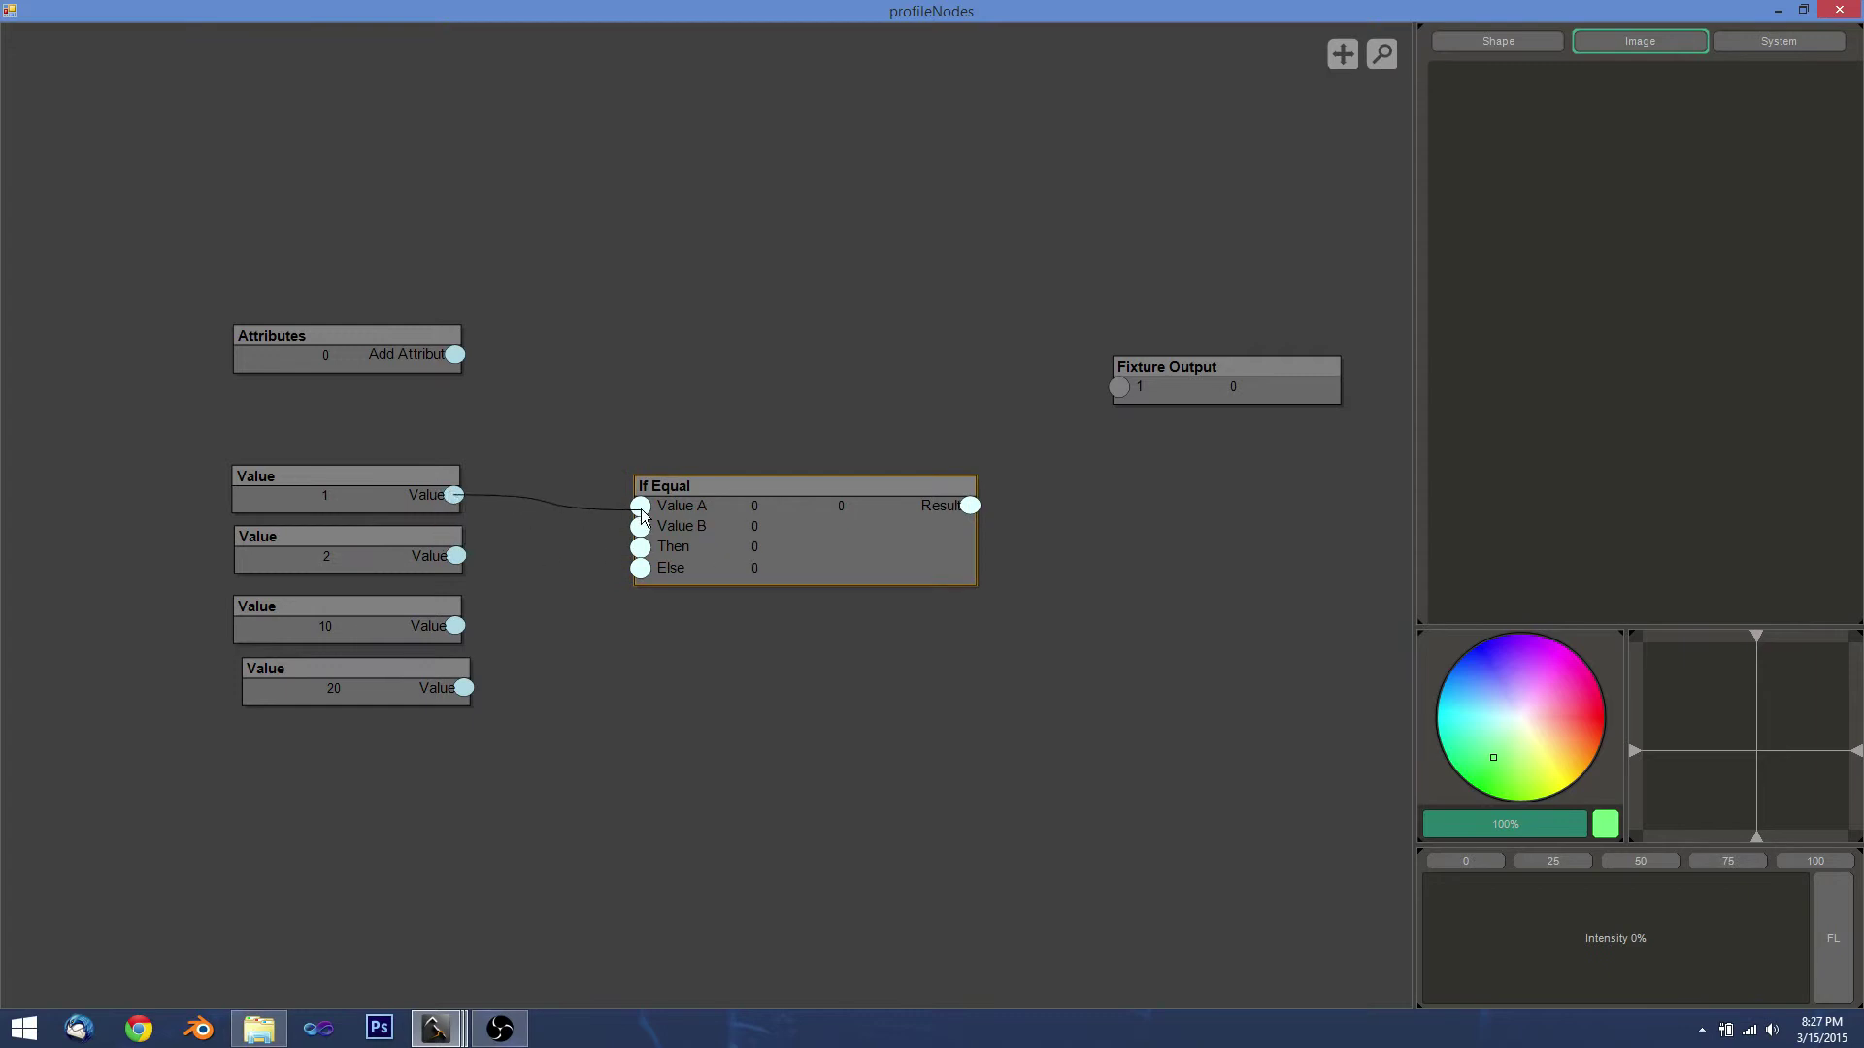
left_click_drag(456, 556, 639, 526)
left_click_drag(456, 626, 640, 546)
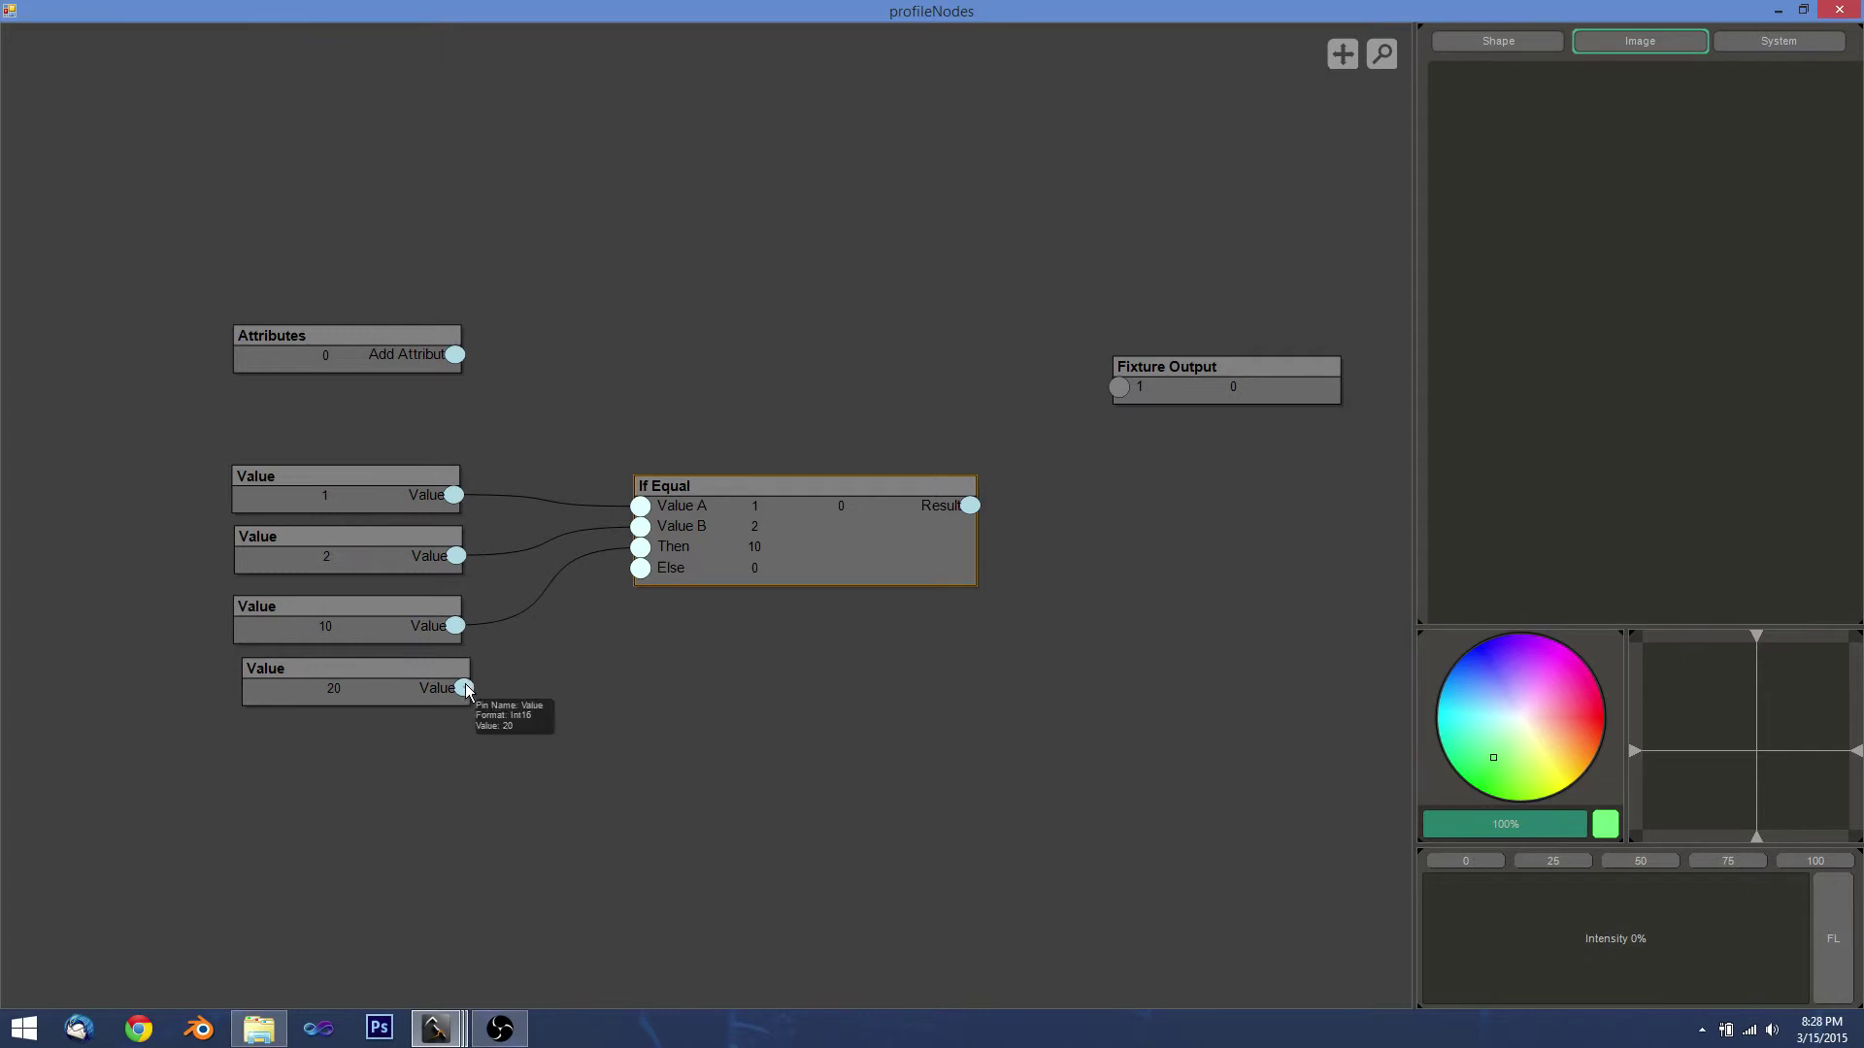
left_click_drag(464, 687, 640, 567)
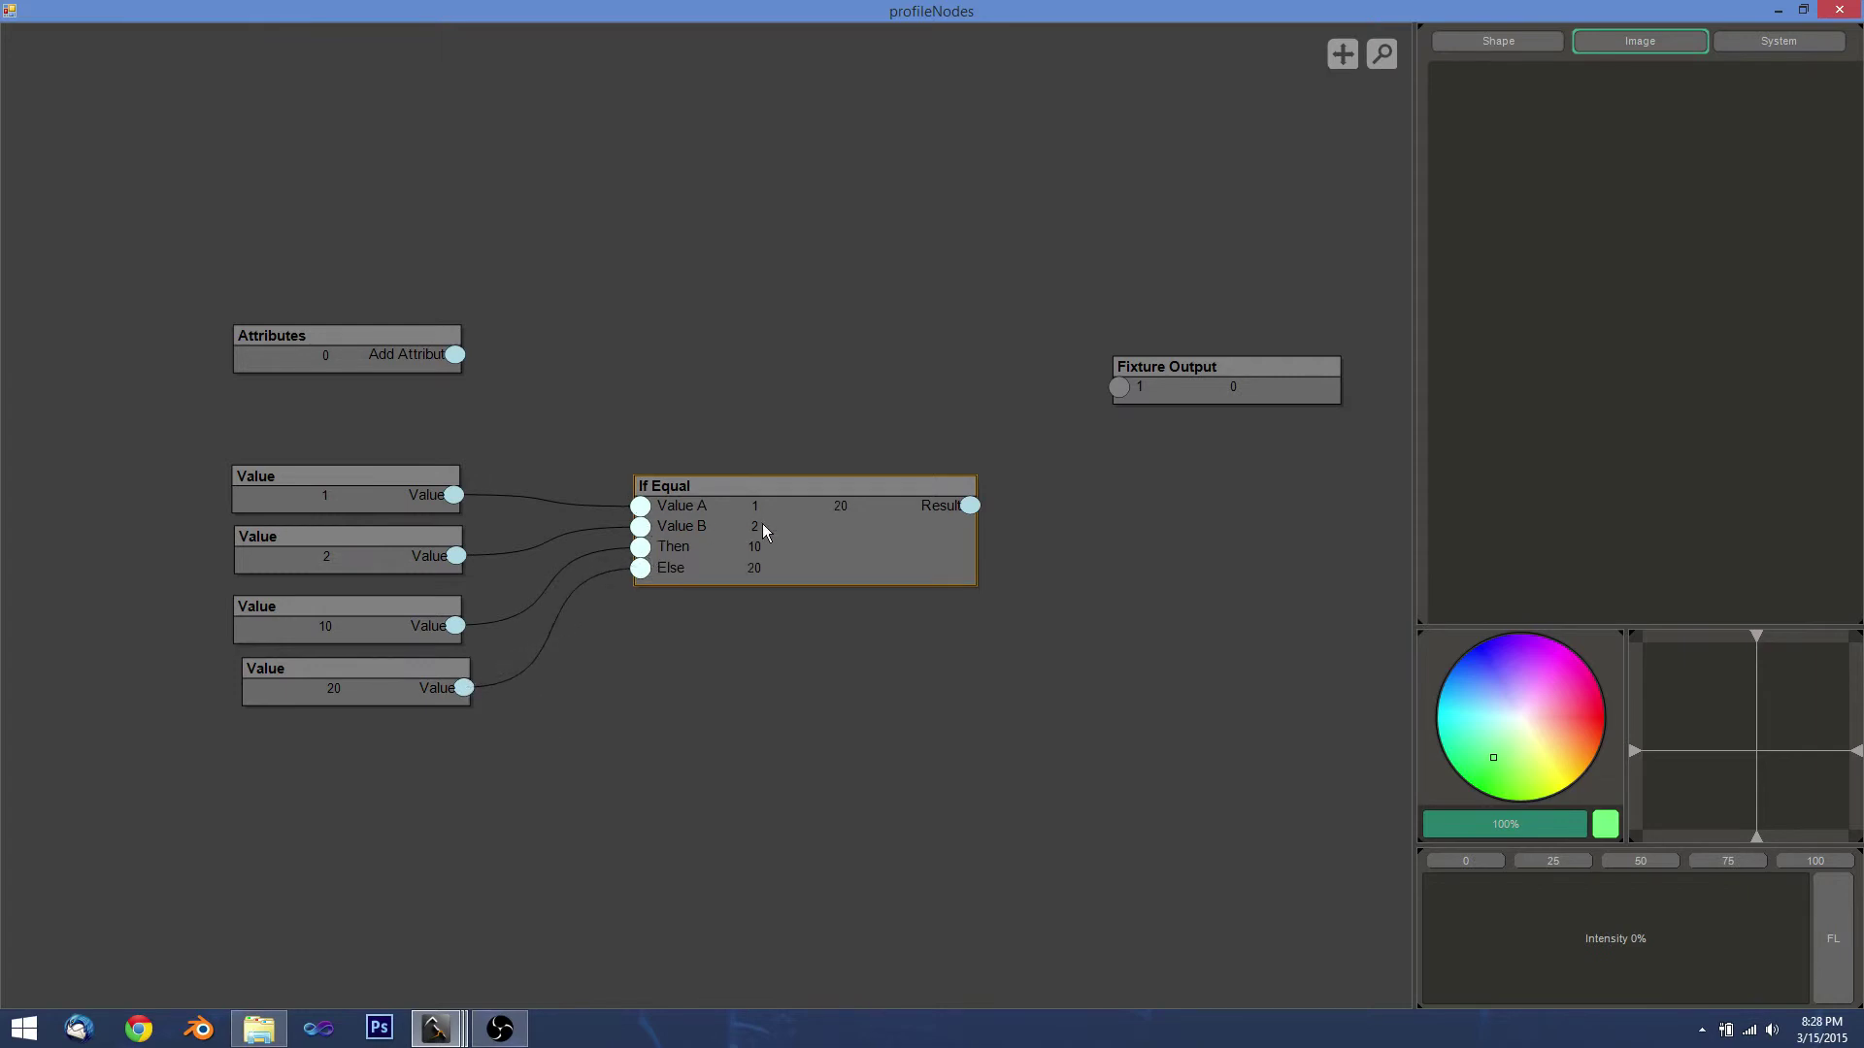
left_click_drag(763, 525, 757, 531)
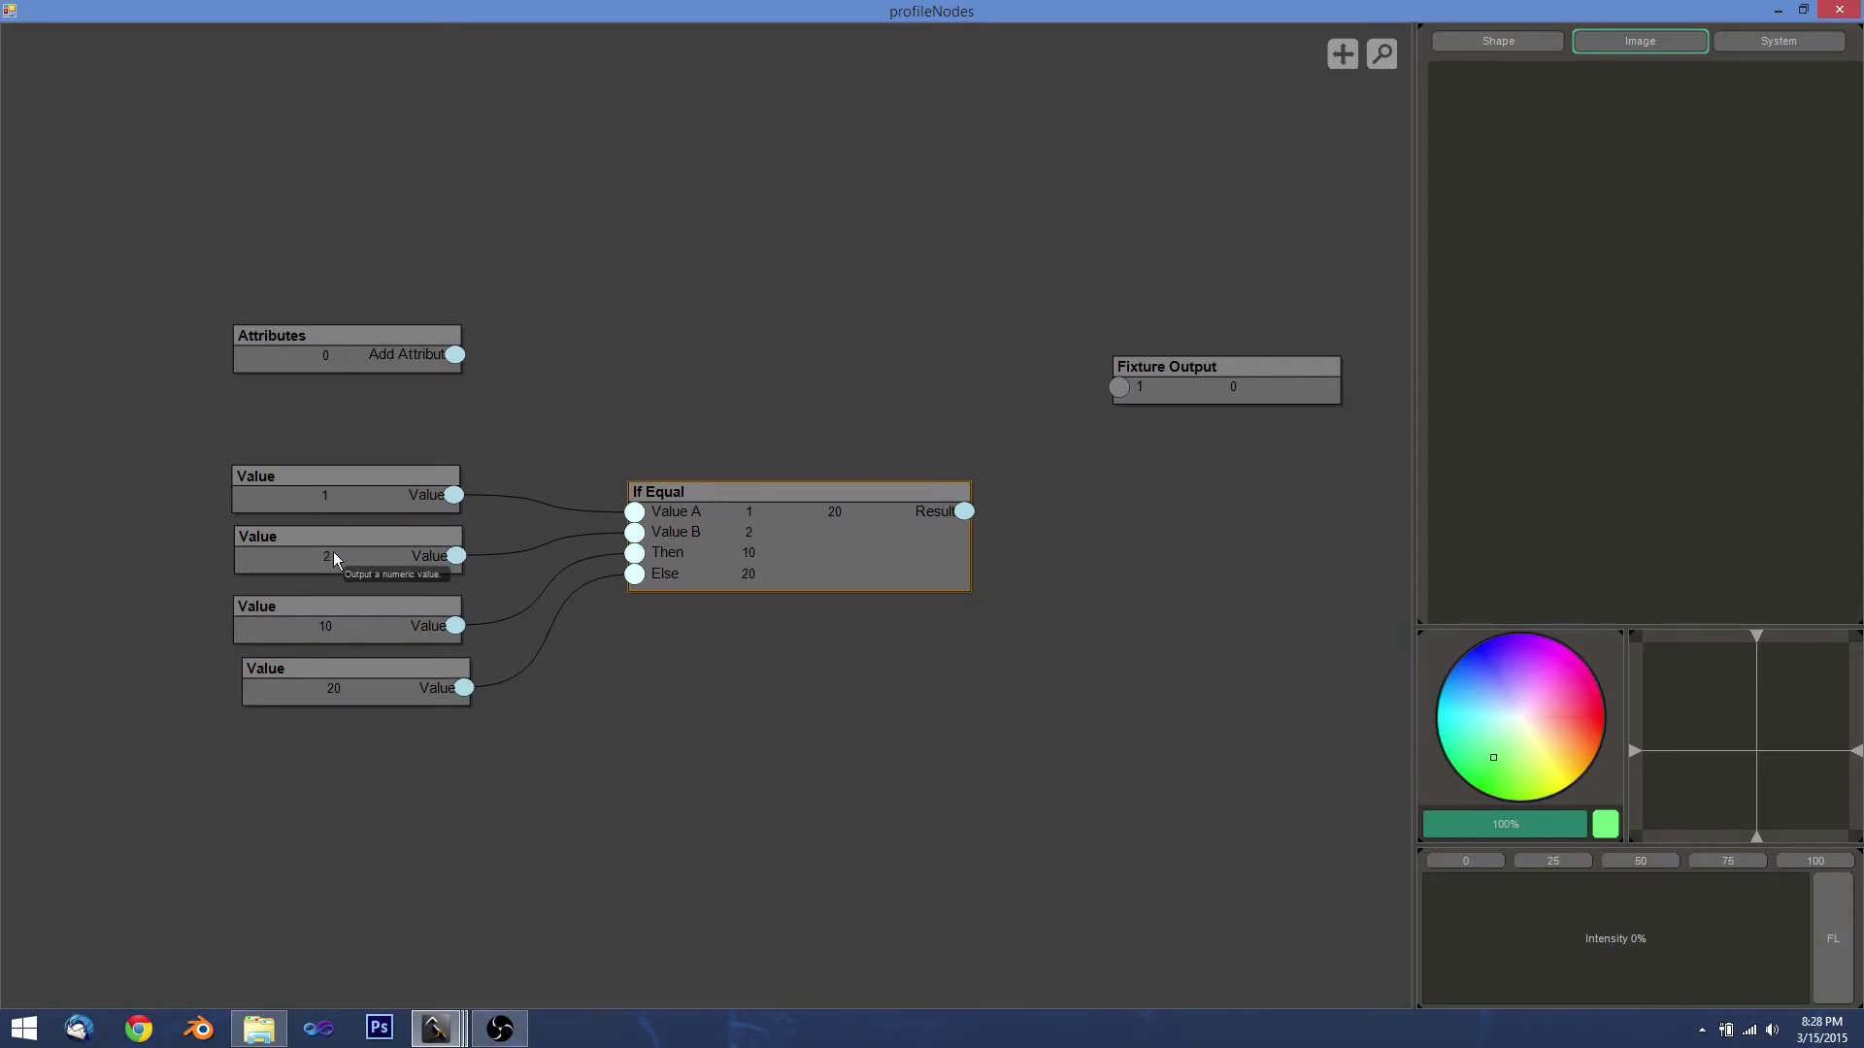
Set the Value node feeding If Equal's Value A to 2 and select the If Equal node.
double_click(335, 499)
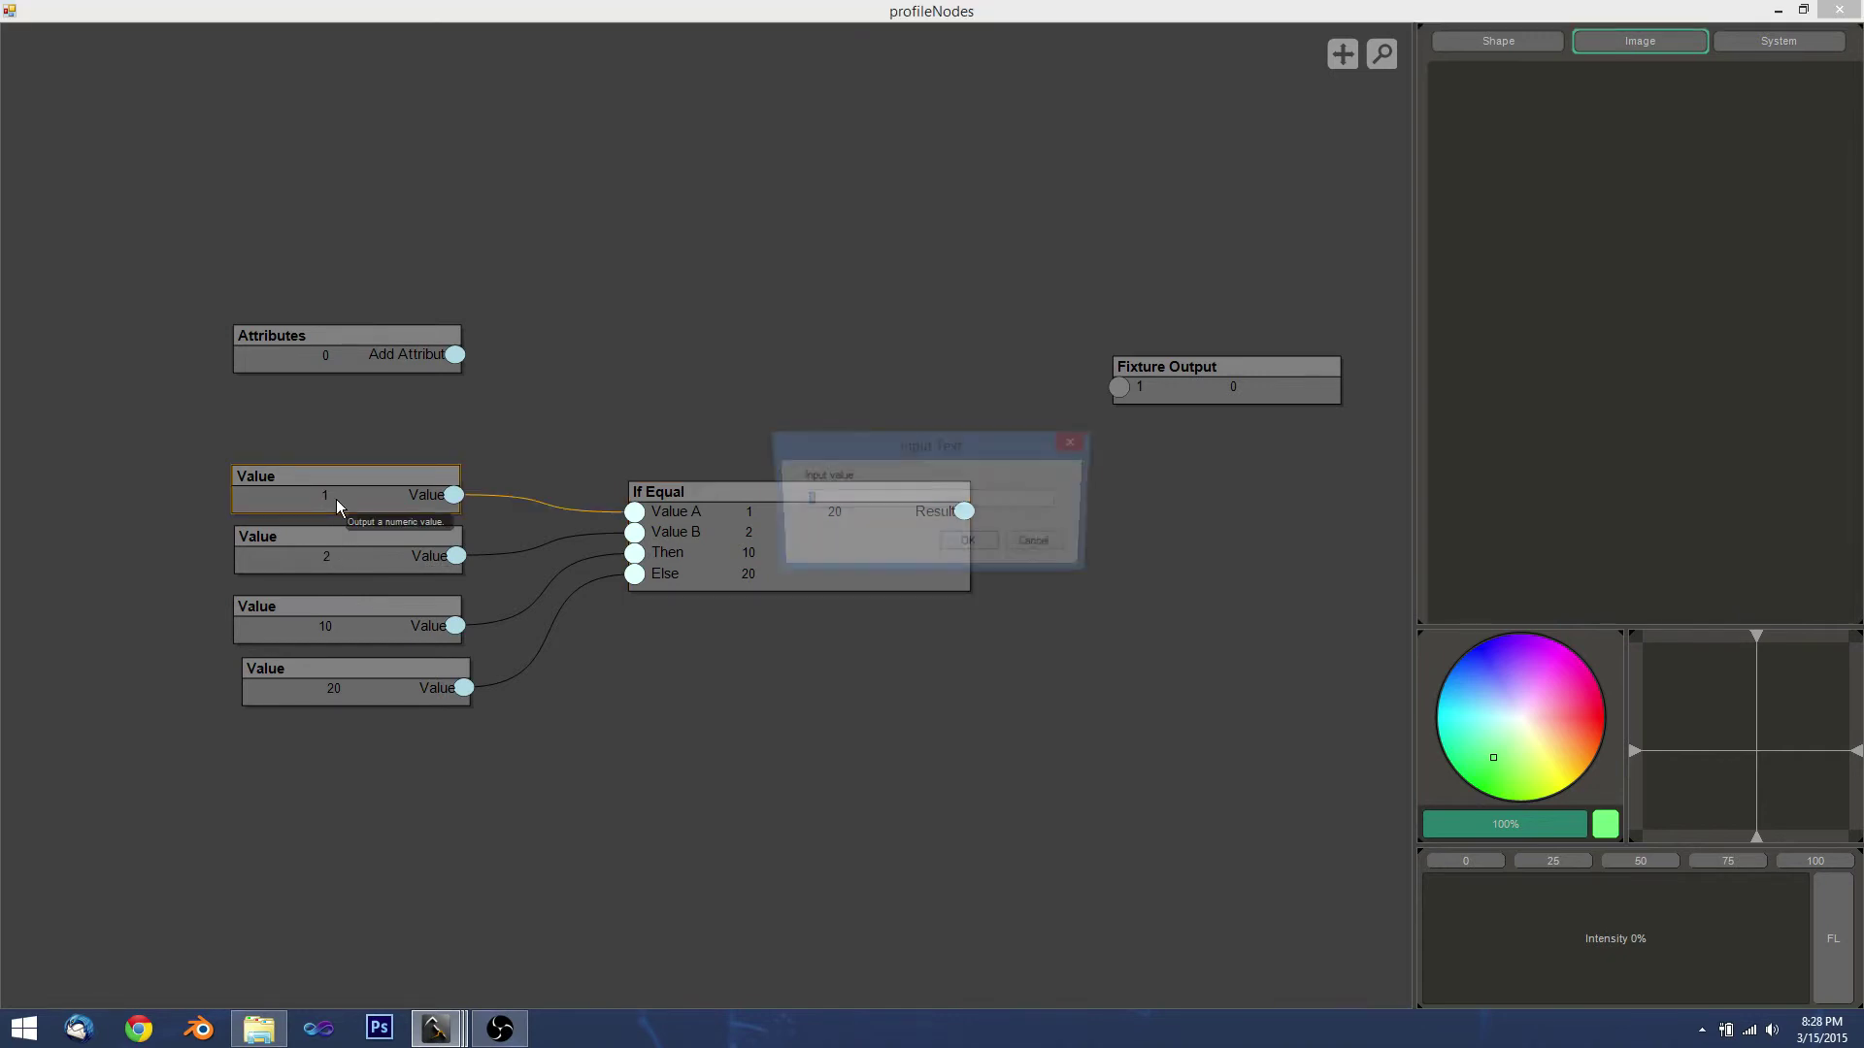
type("2")
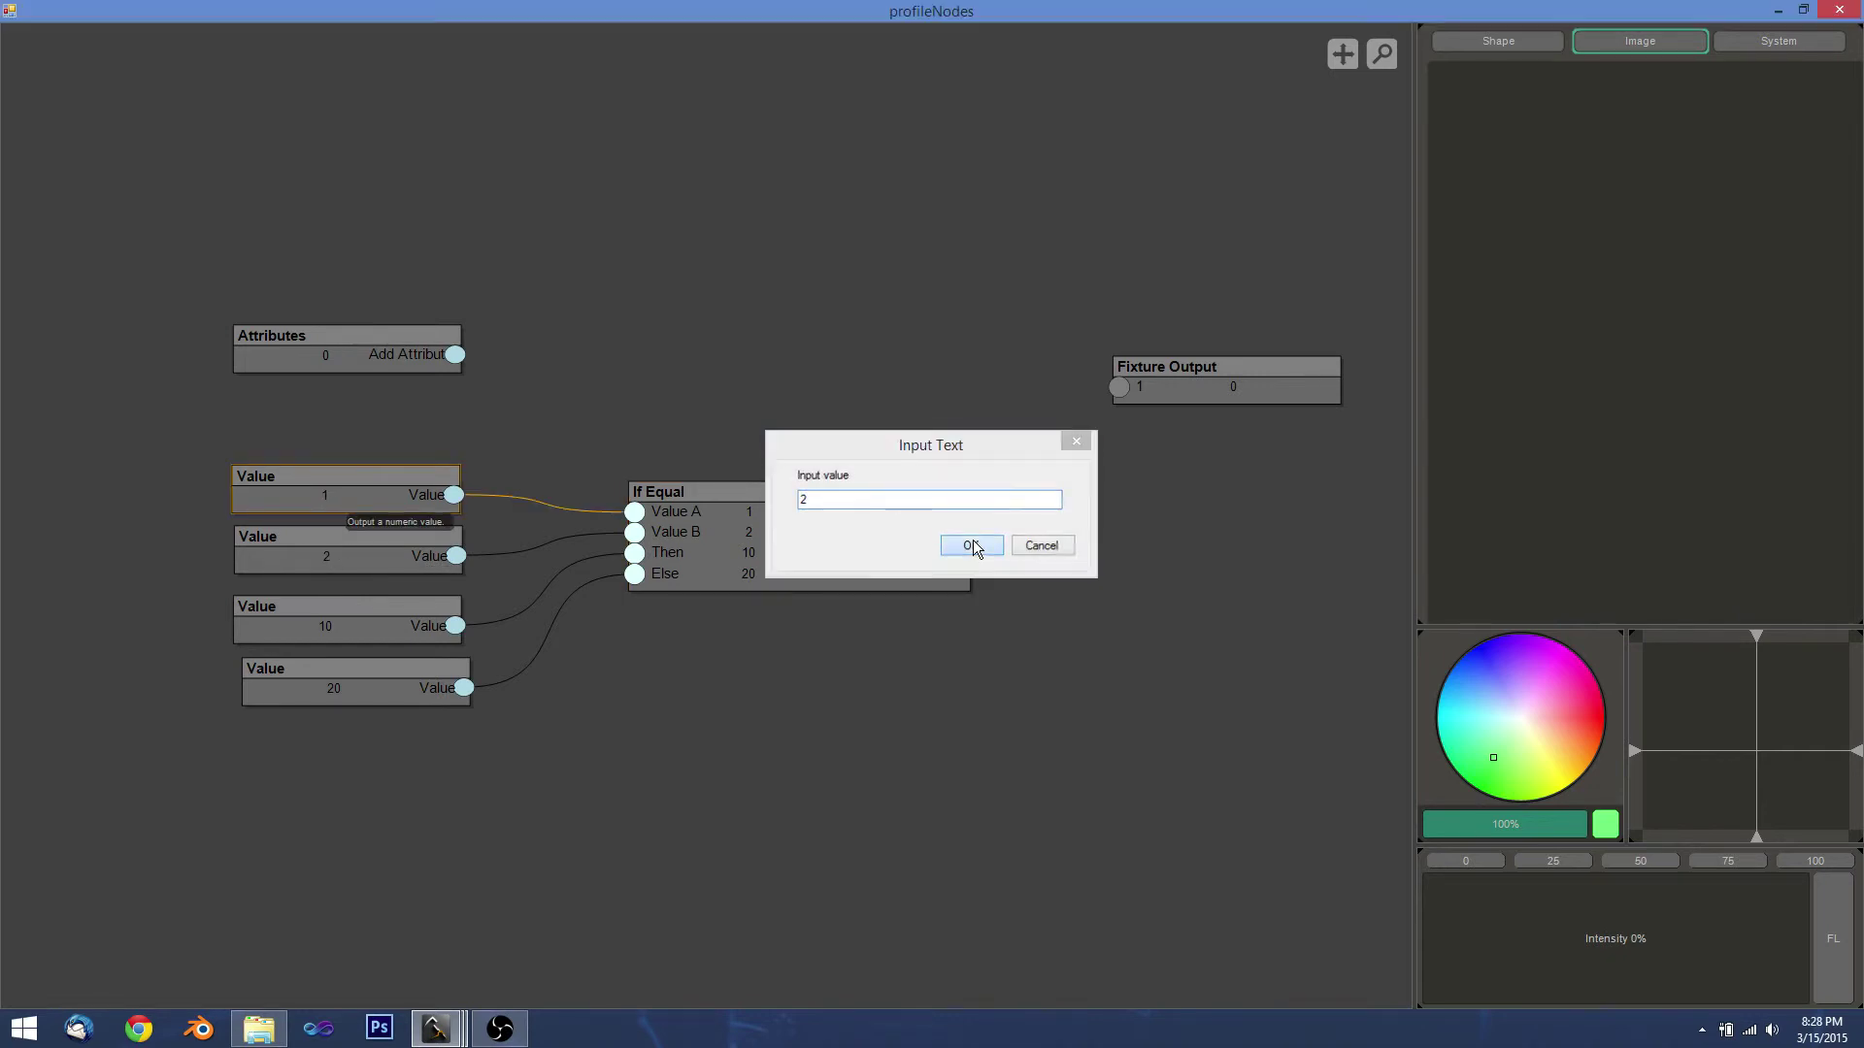
left_click(971, 542)
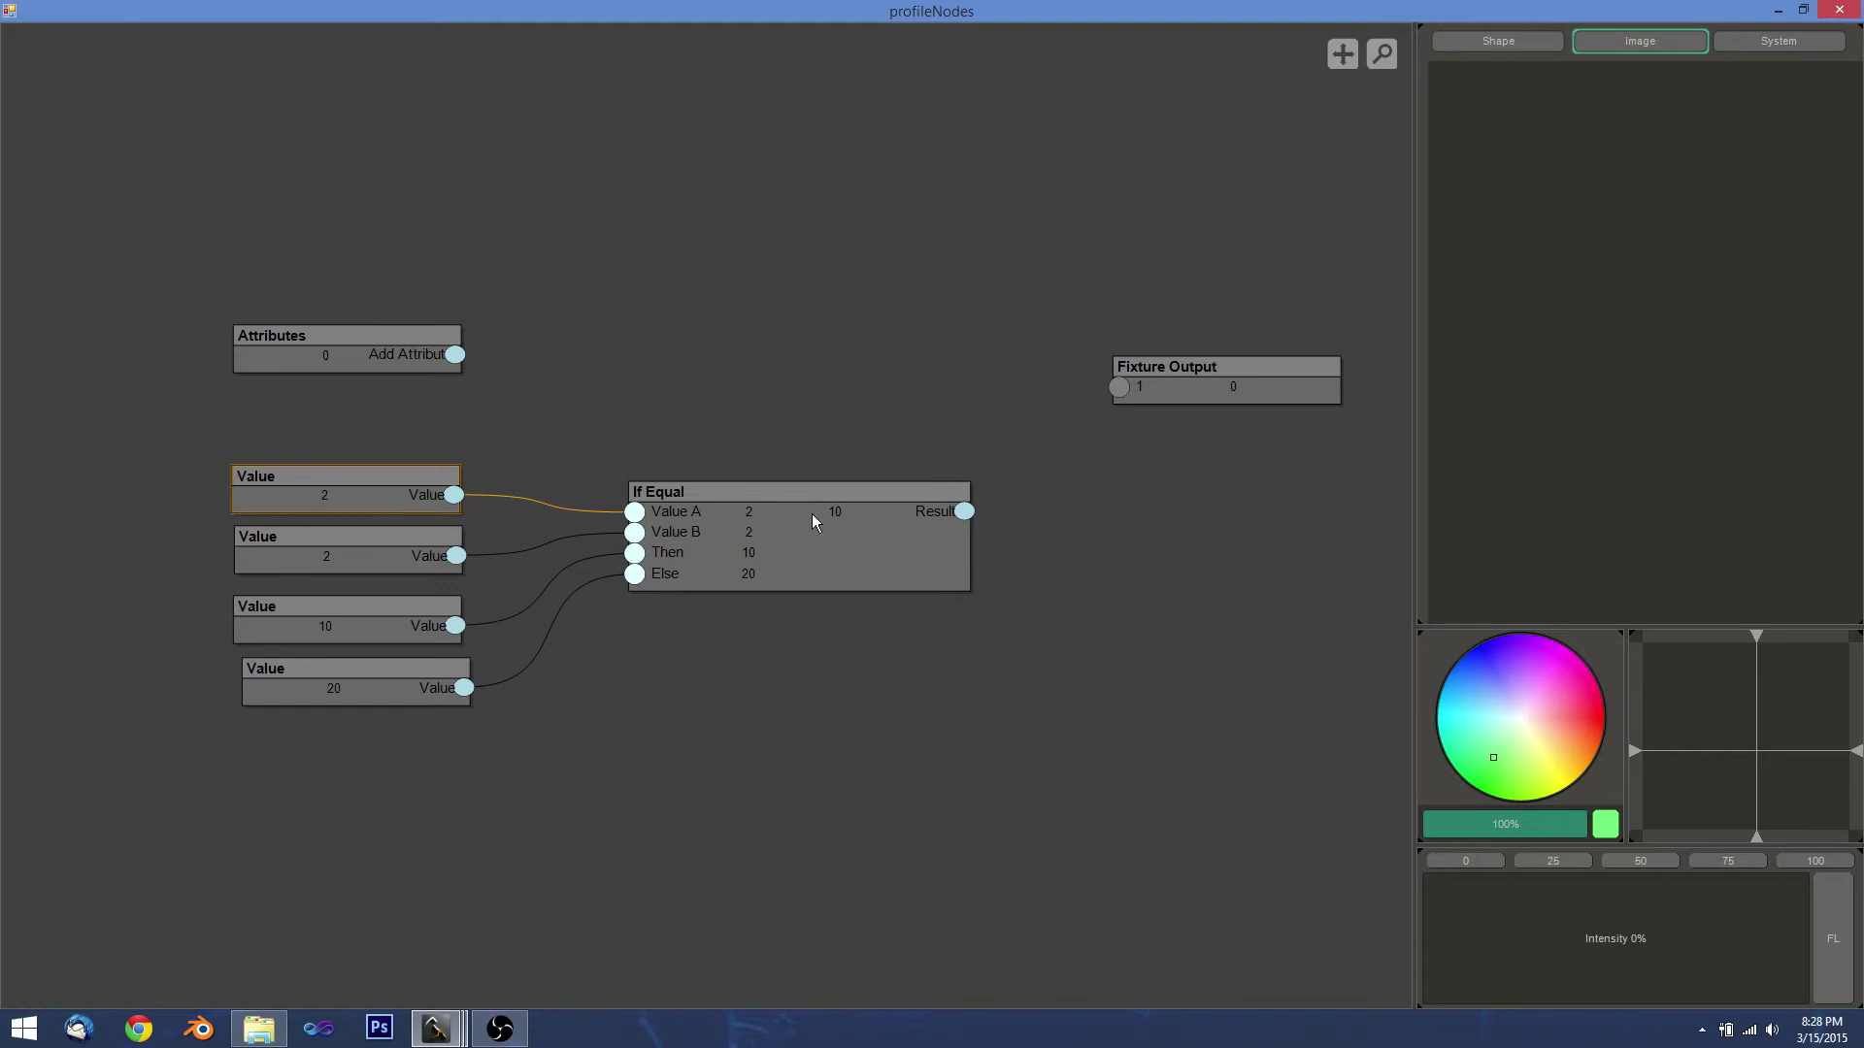
left_click(784, 551)
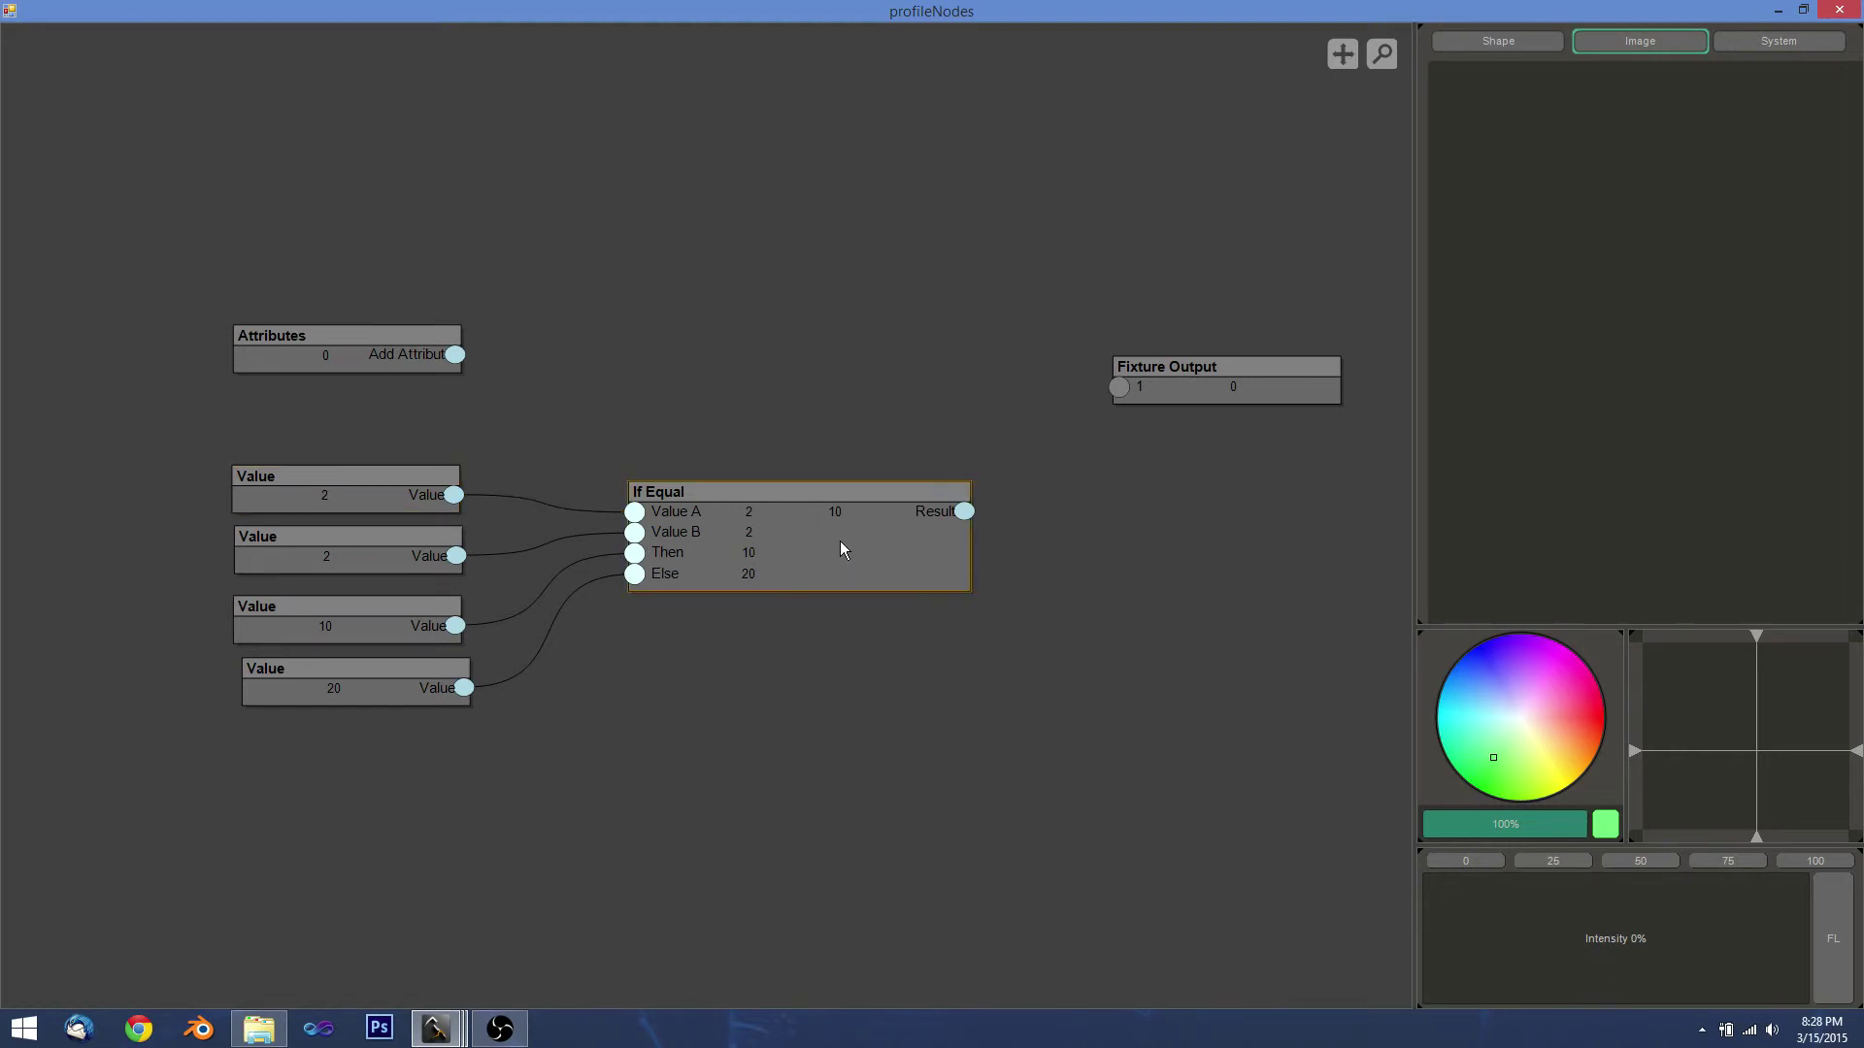
Replace the If Equal node with a Closest Color logic node.
key("Delete")
right_click(721, 529)
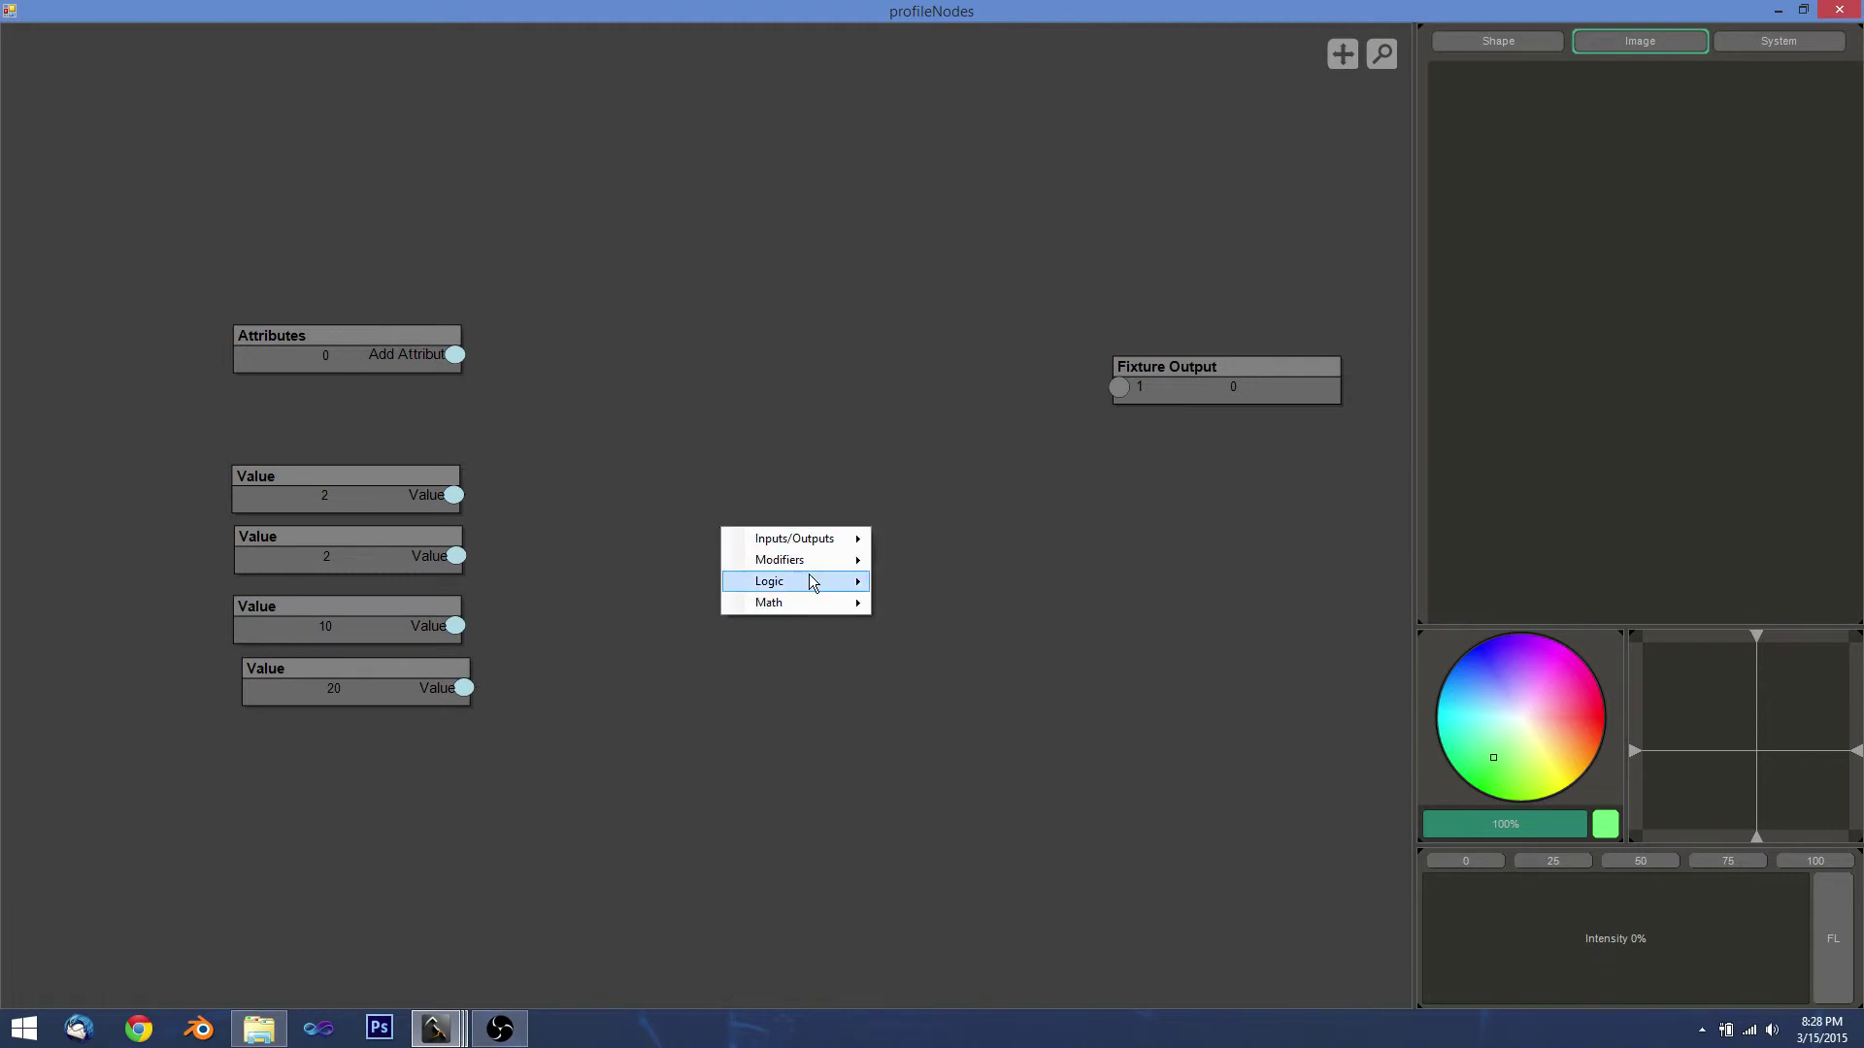
mouse_move(810, 575)
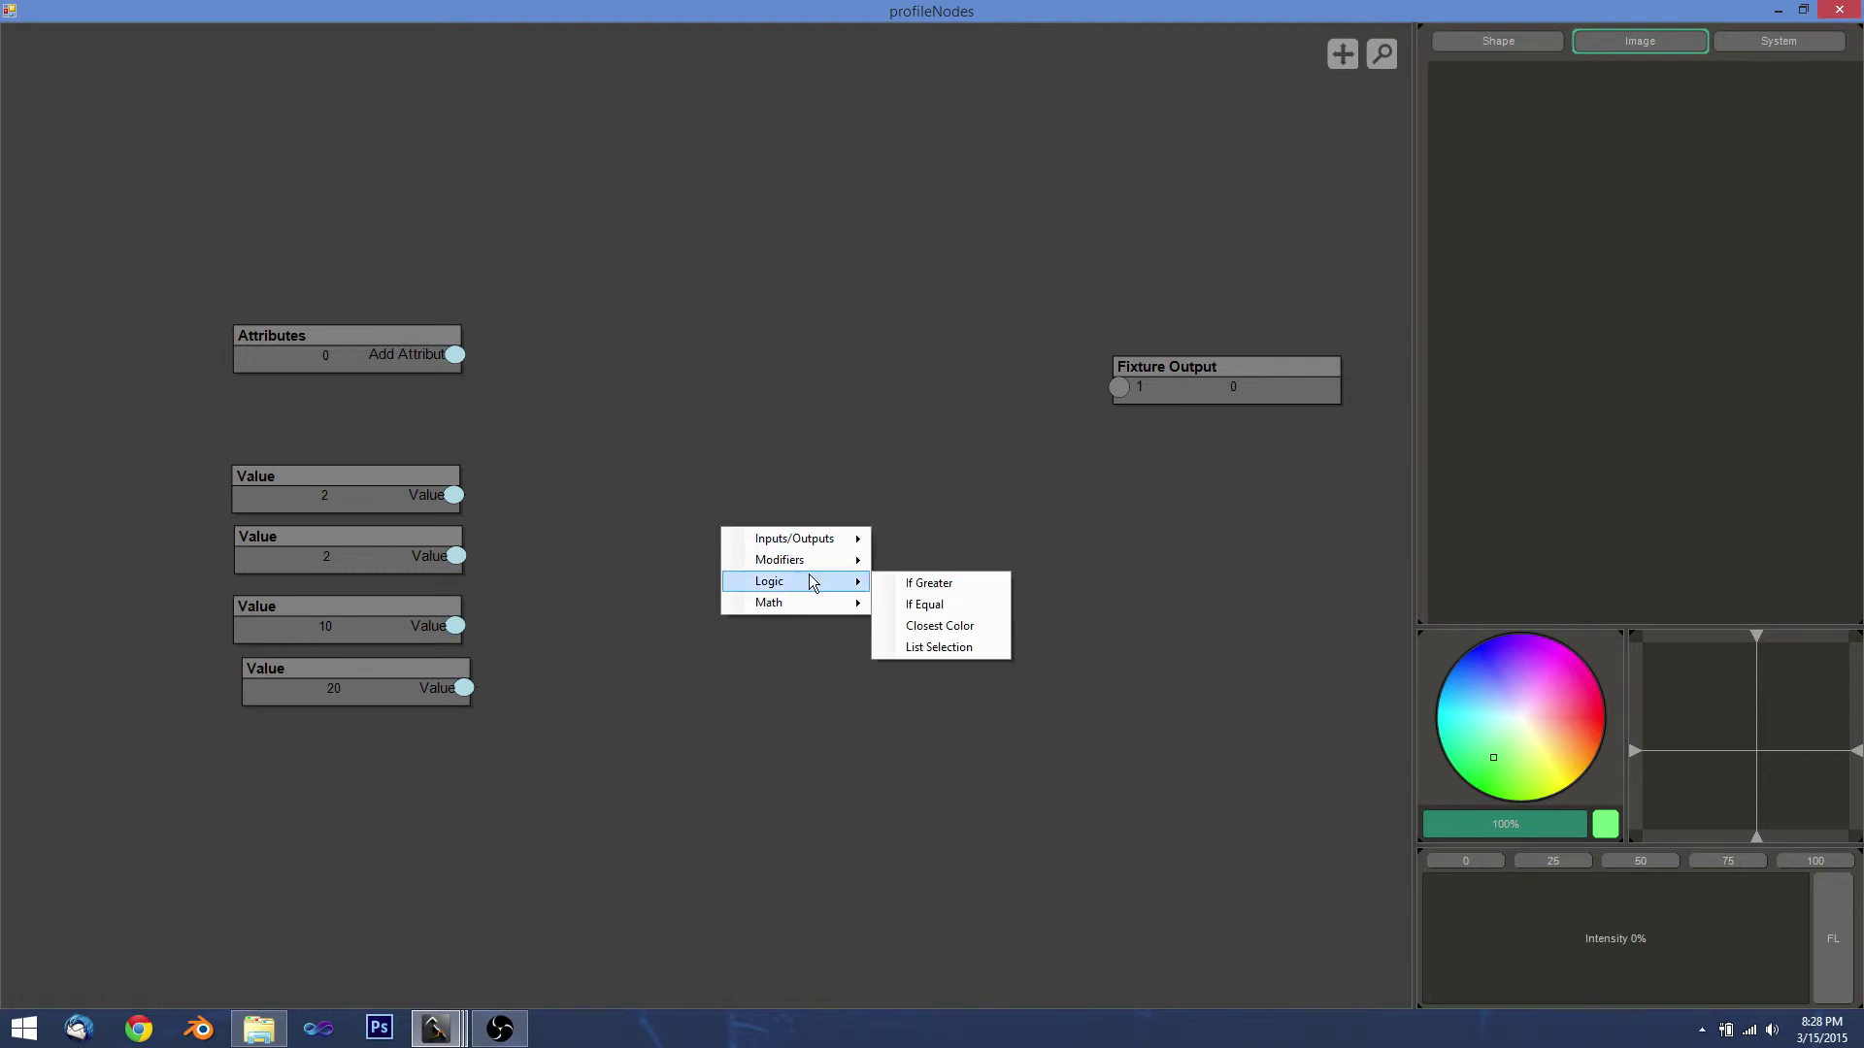
left_click(953, 626)
left_click_drag(819, 576, 812, 522)
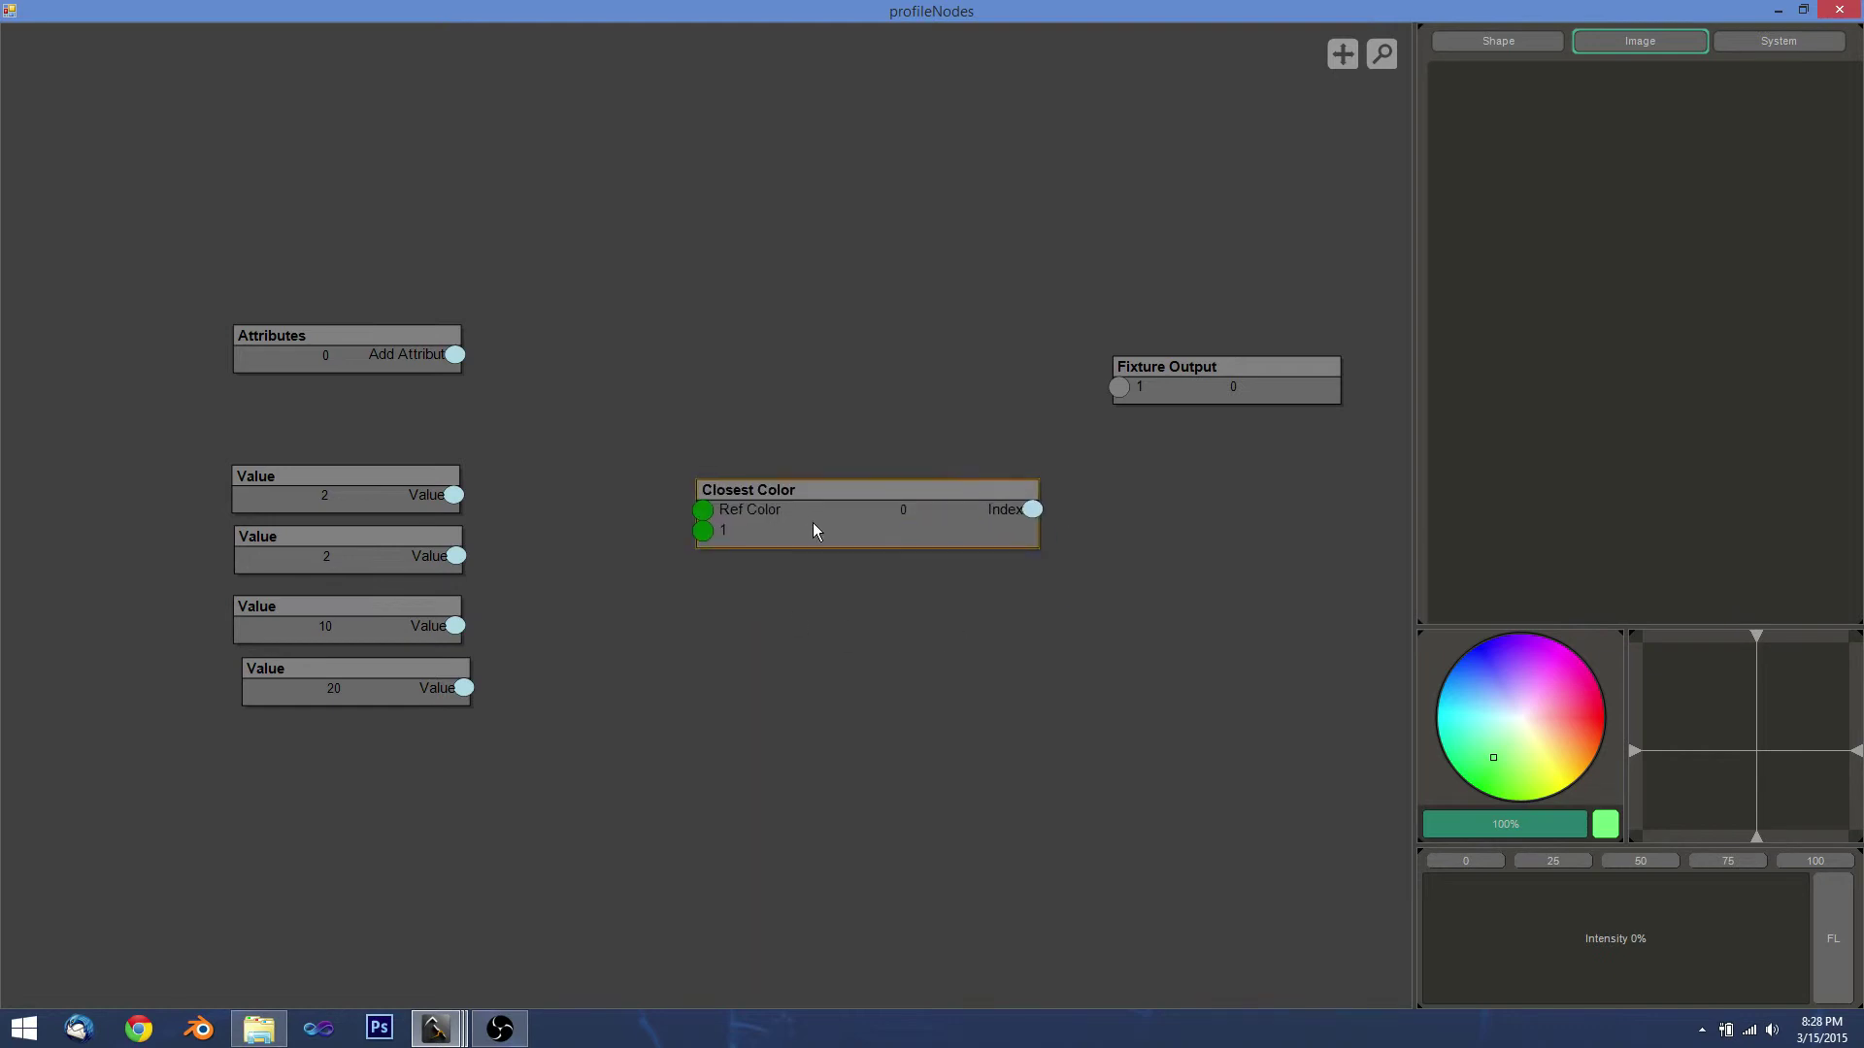
Delete the four Value nodes below the Attributes node.
left_click(386, 497)
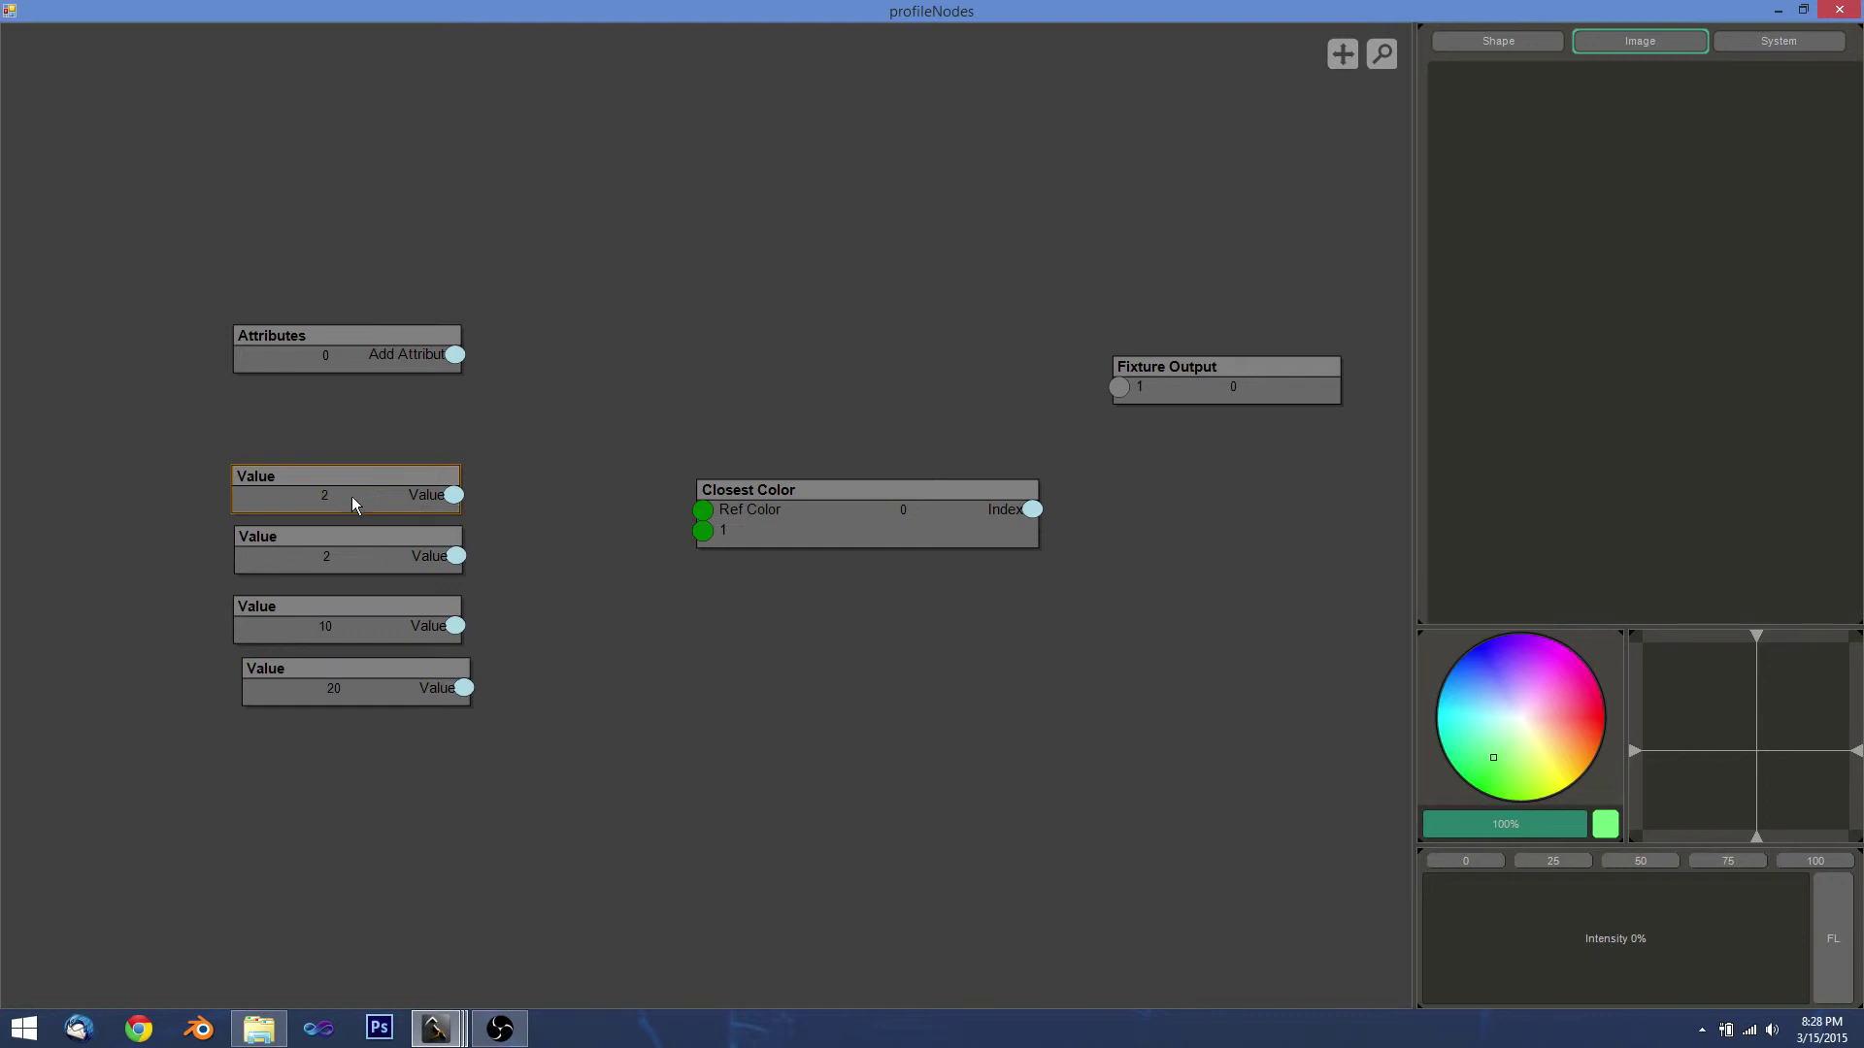
key("Delete")
left_click(342, 530)
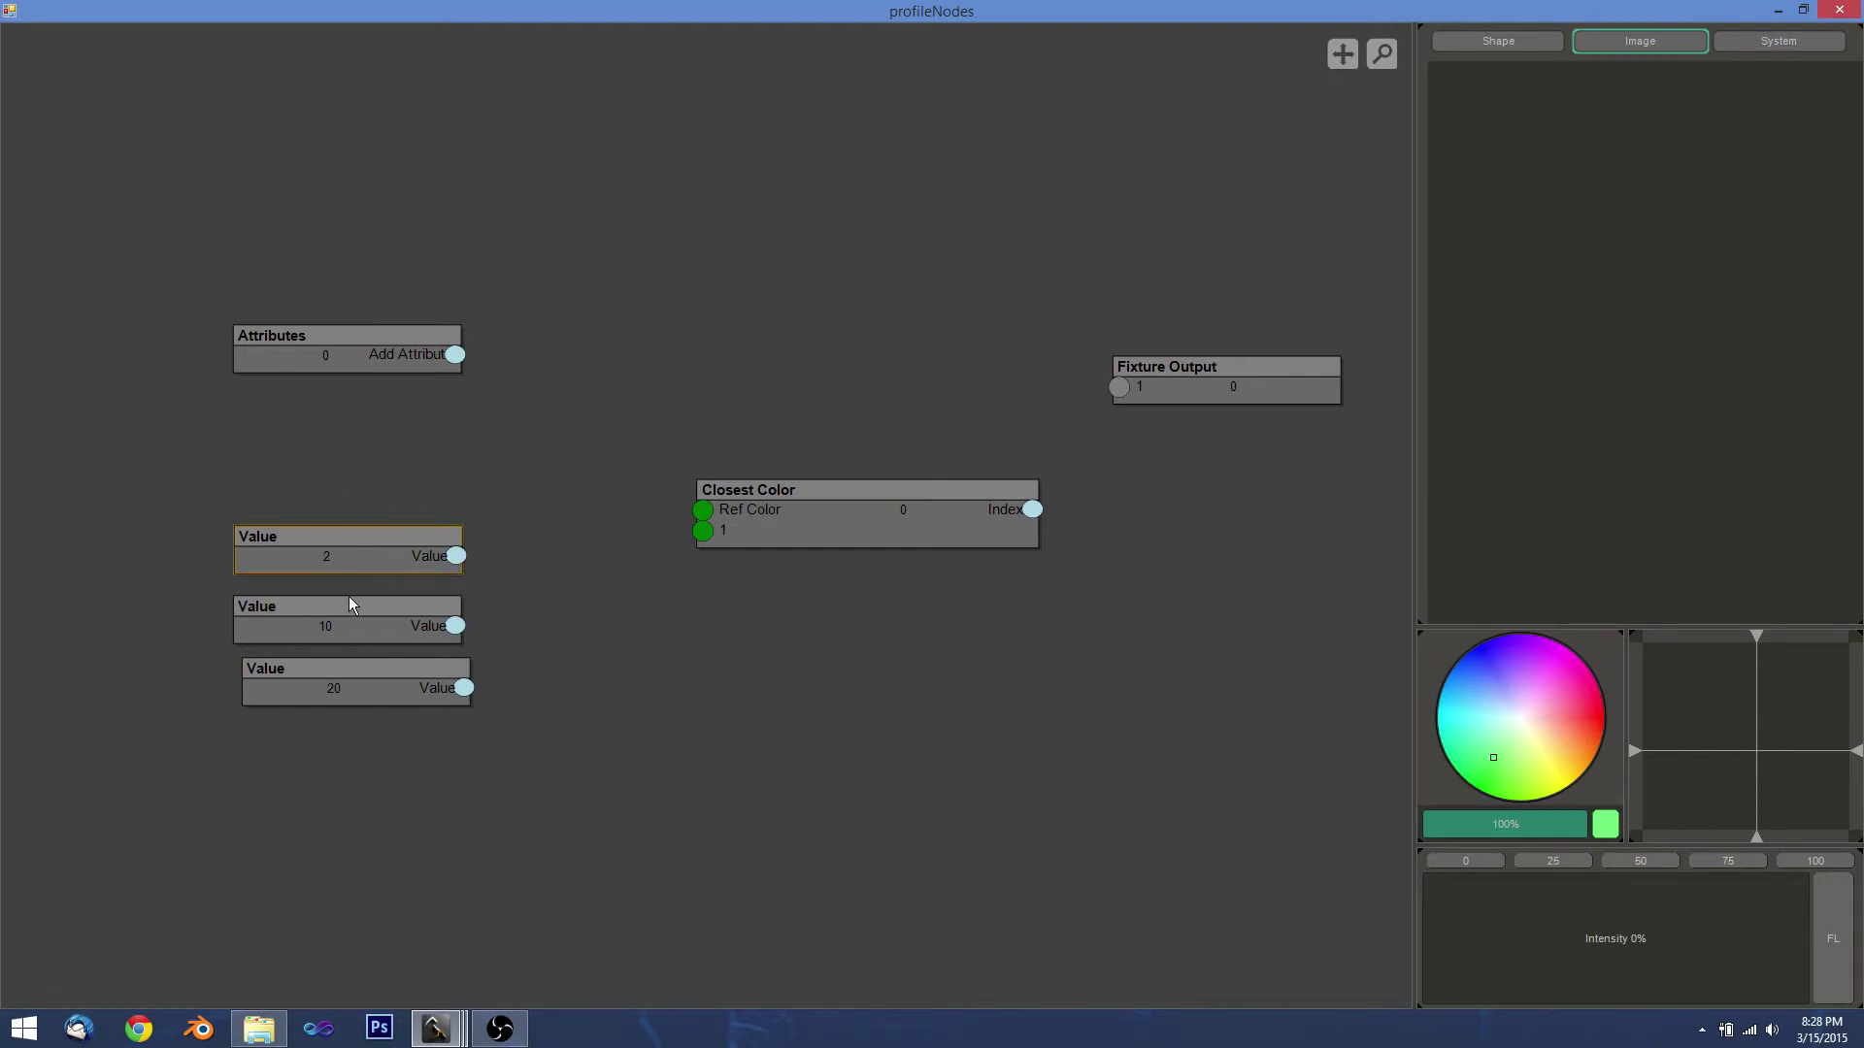
key("Delete")
left_click(343, 622)
key("Delete")
left_click(353, 681)
key("Delete")
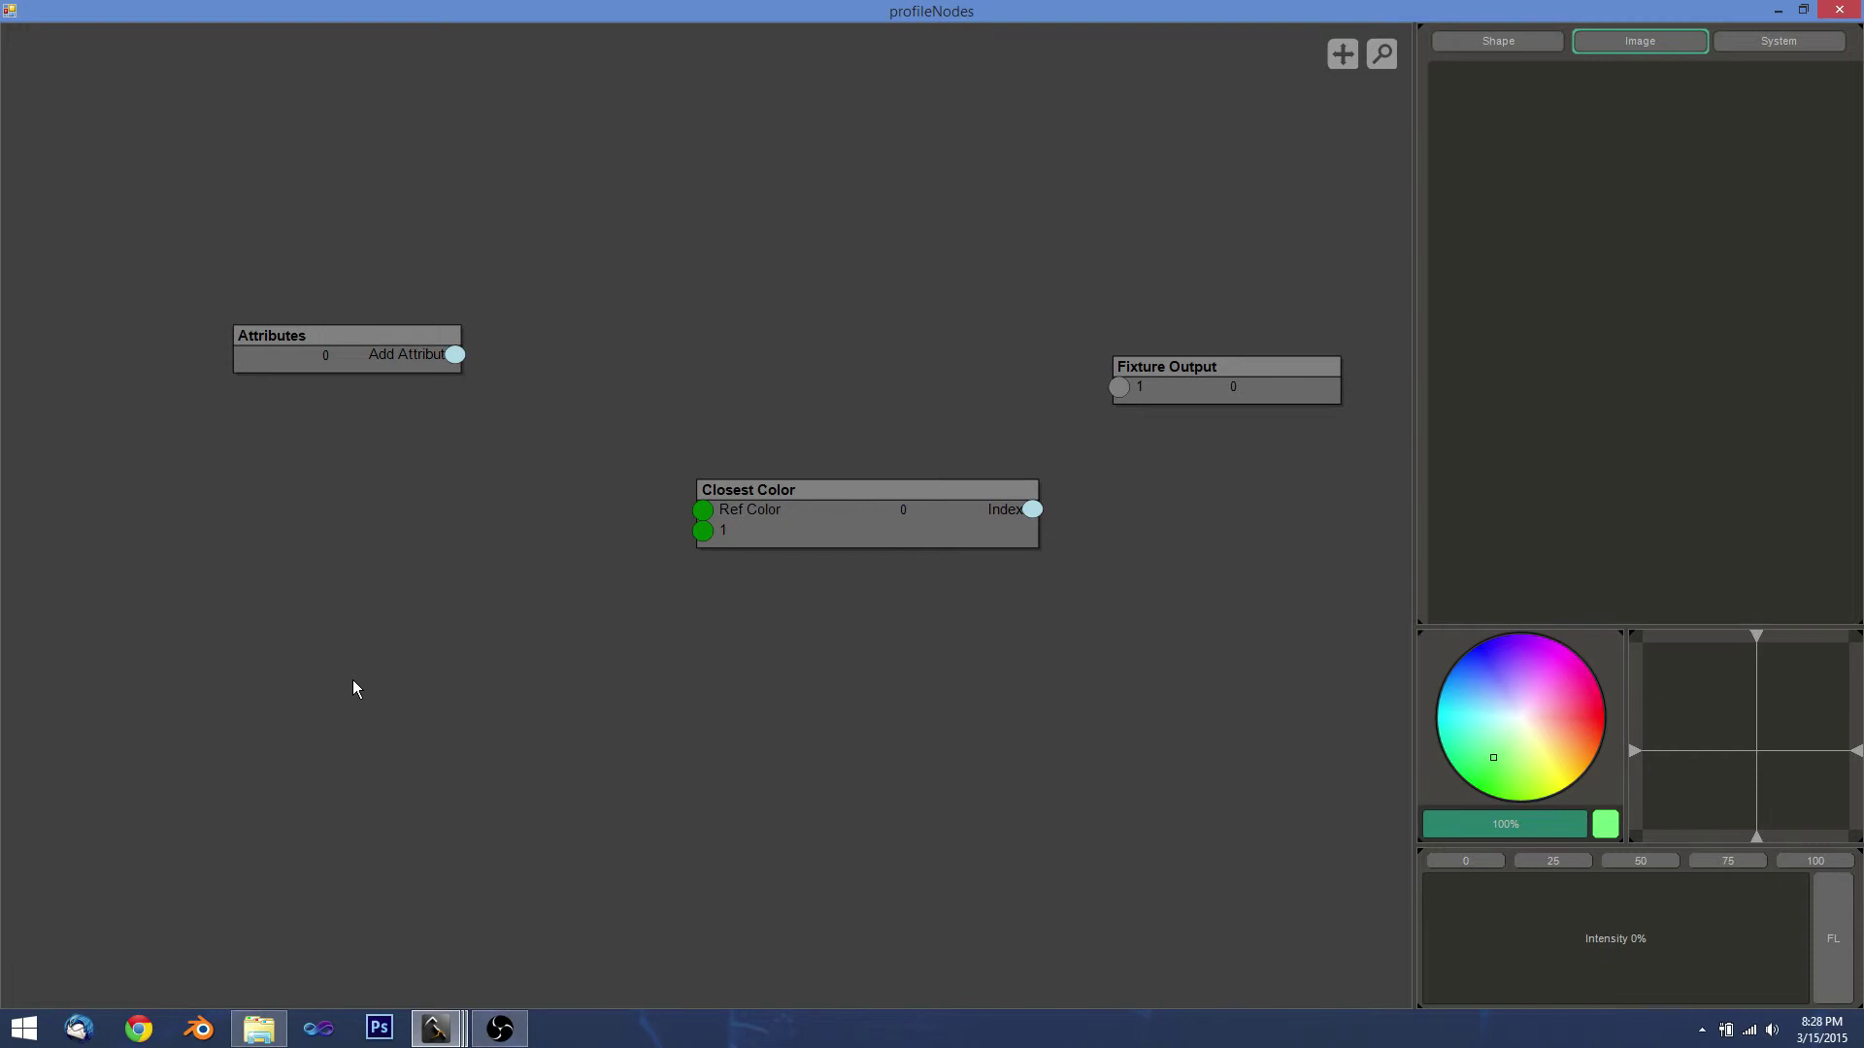
Add a Combine Colors modifier node, spacing it out from the Closest Color and Attributes nodes.
left_click_drag(816, 510, 825, 220)
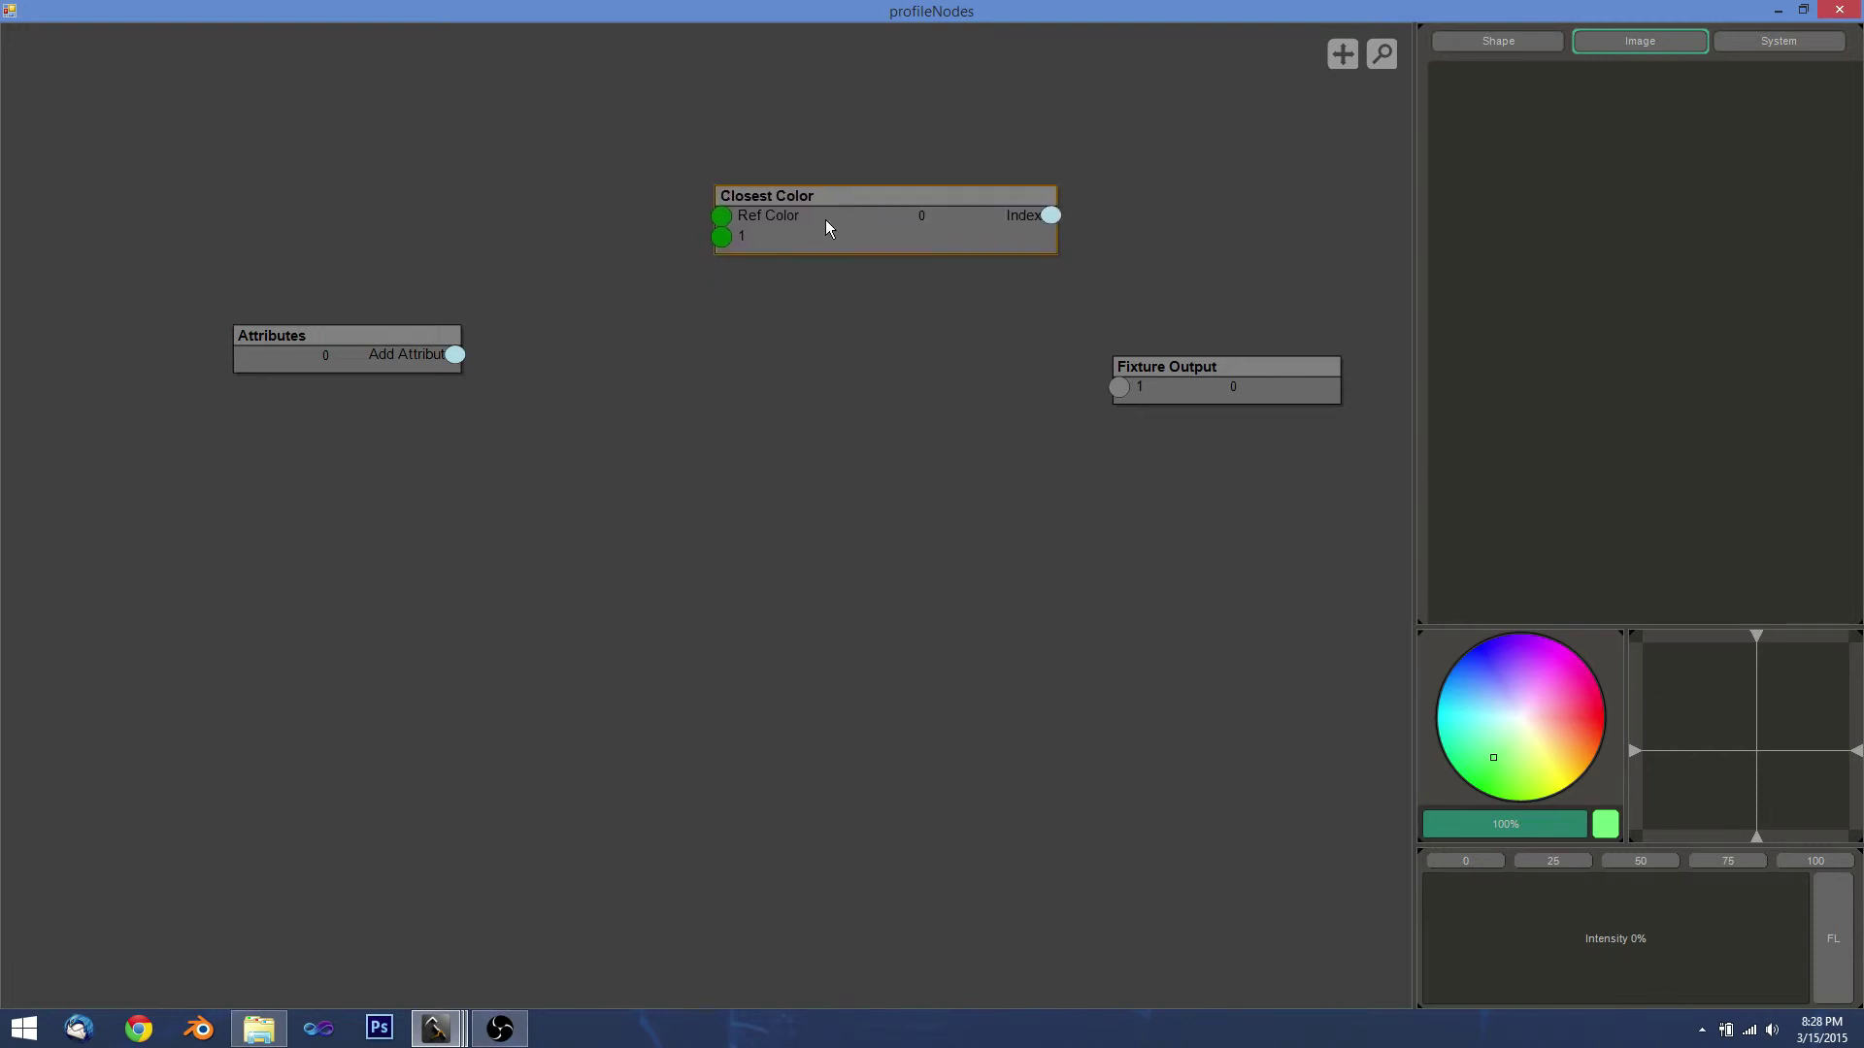
right_click(554, 451)
mouse_move(626, 493)
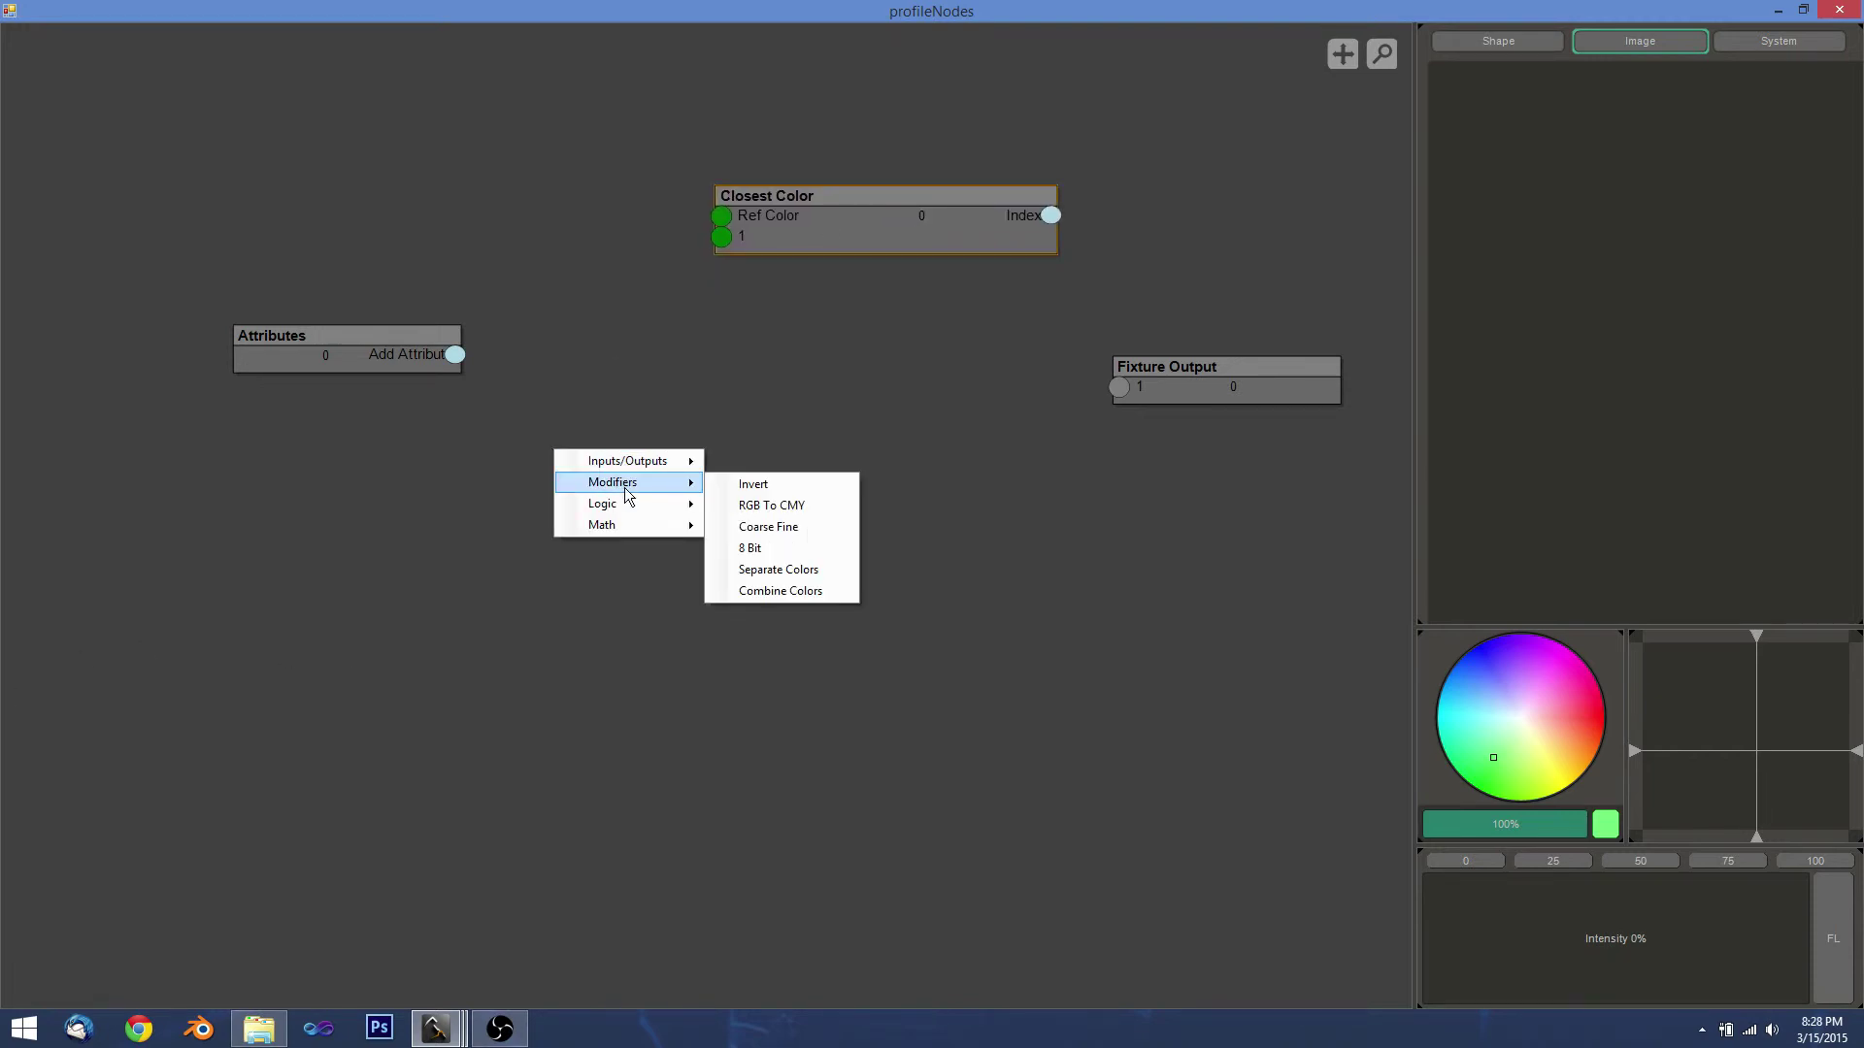
left_click(776, 592)
left_click_drag(367, 335, 255, 416)
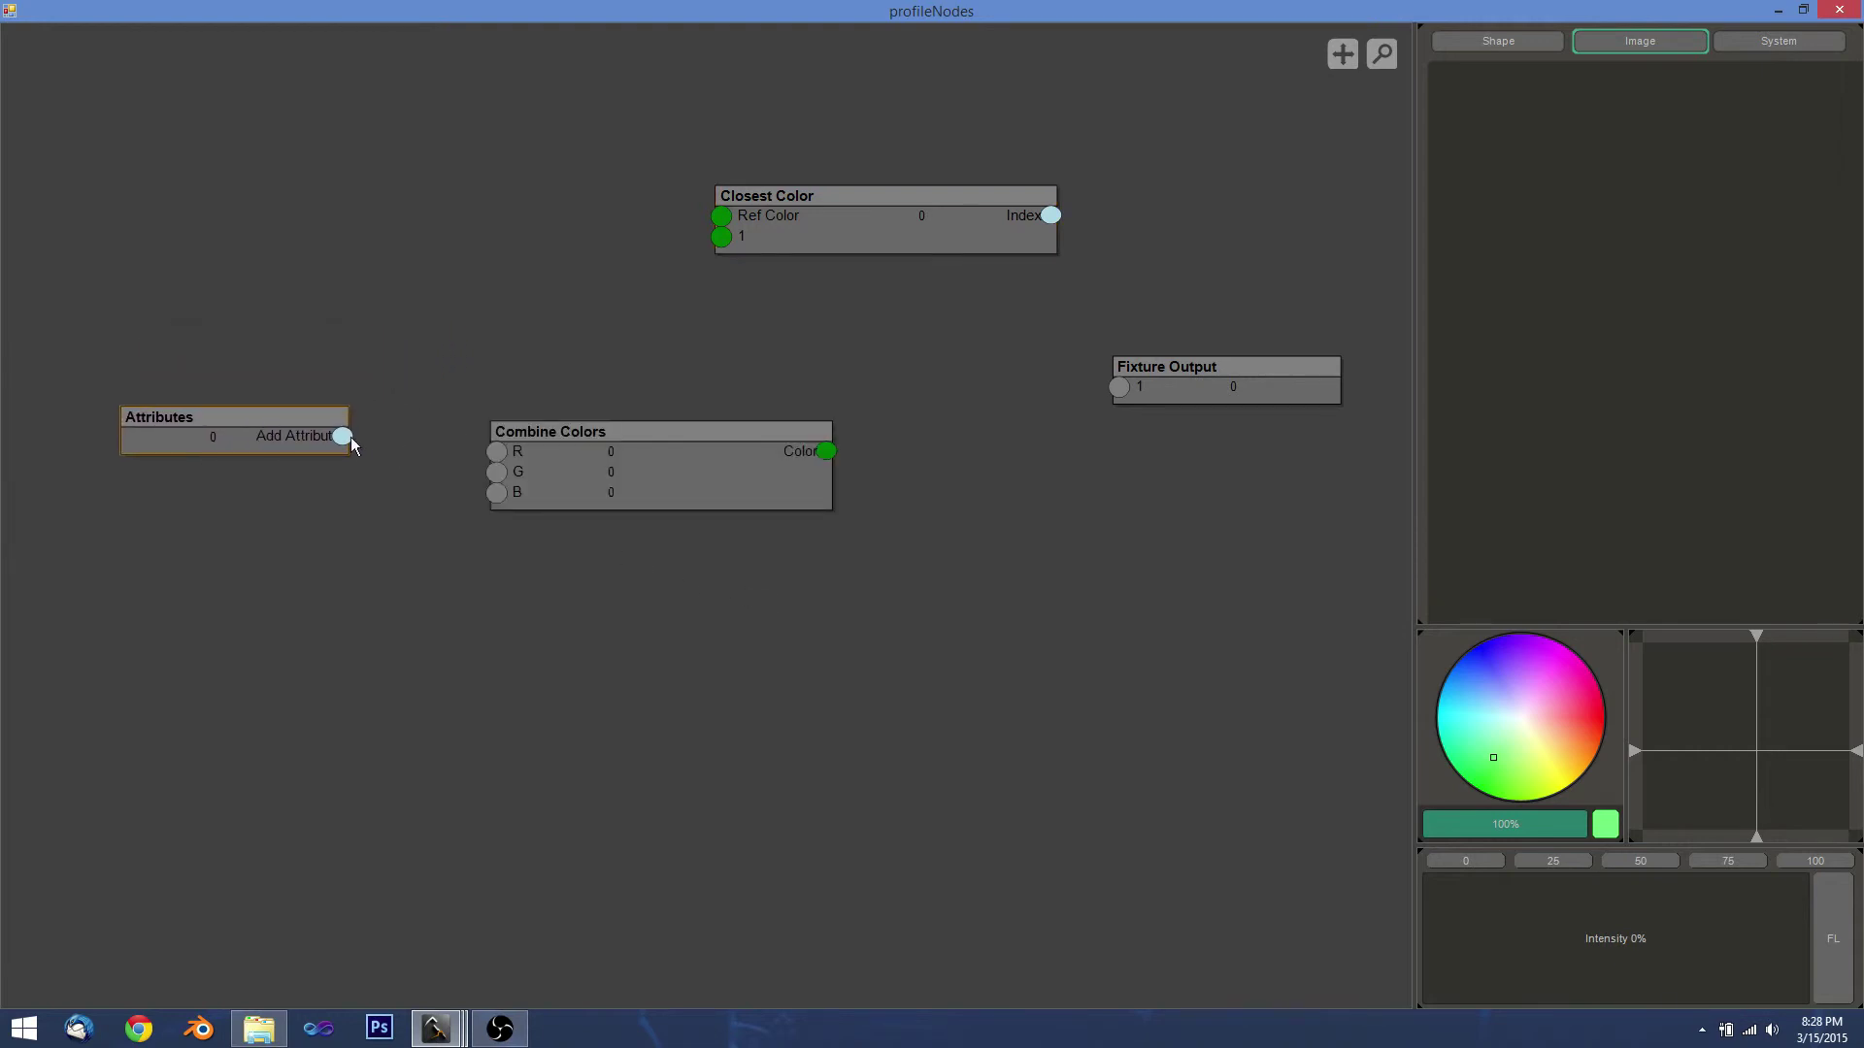
Feed Combine Colors' R, G and B inputs with the Color Red, Color Green and Color Blue attributes from the Attributes node.
left_click_drag(456, 459, 496, 451)
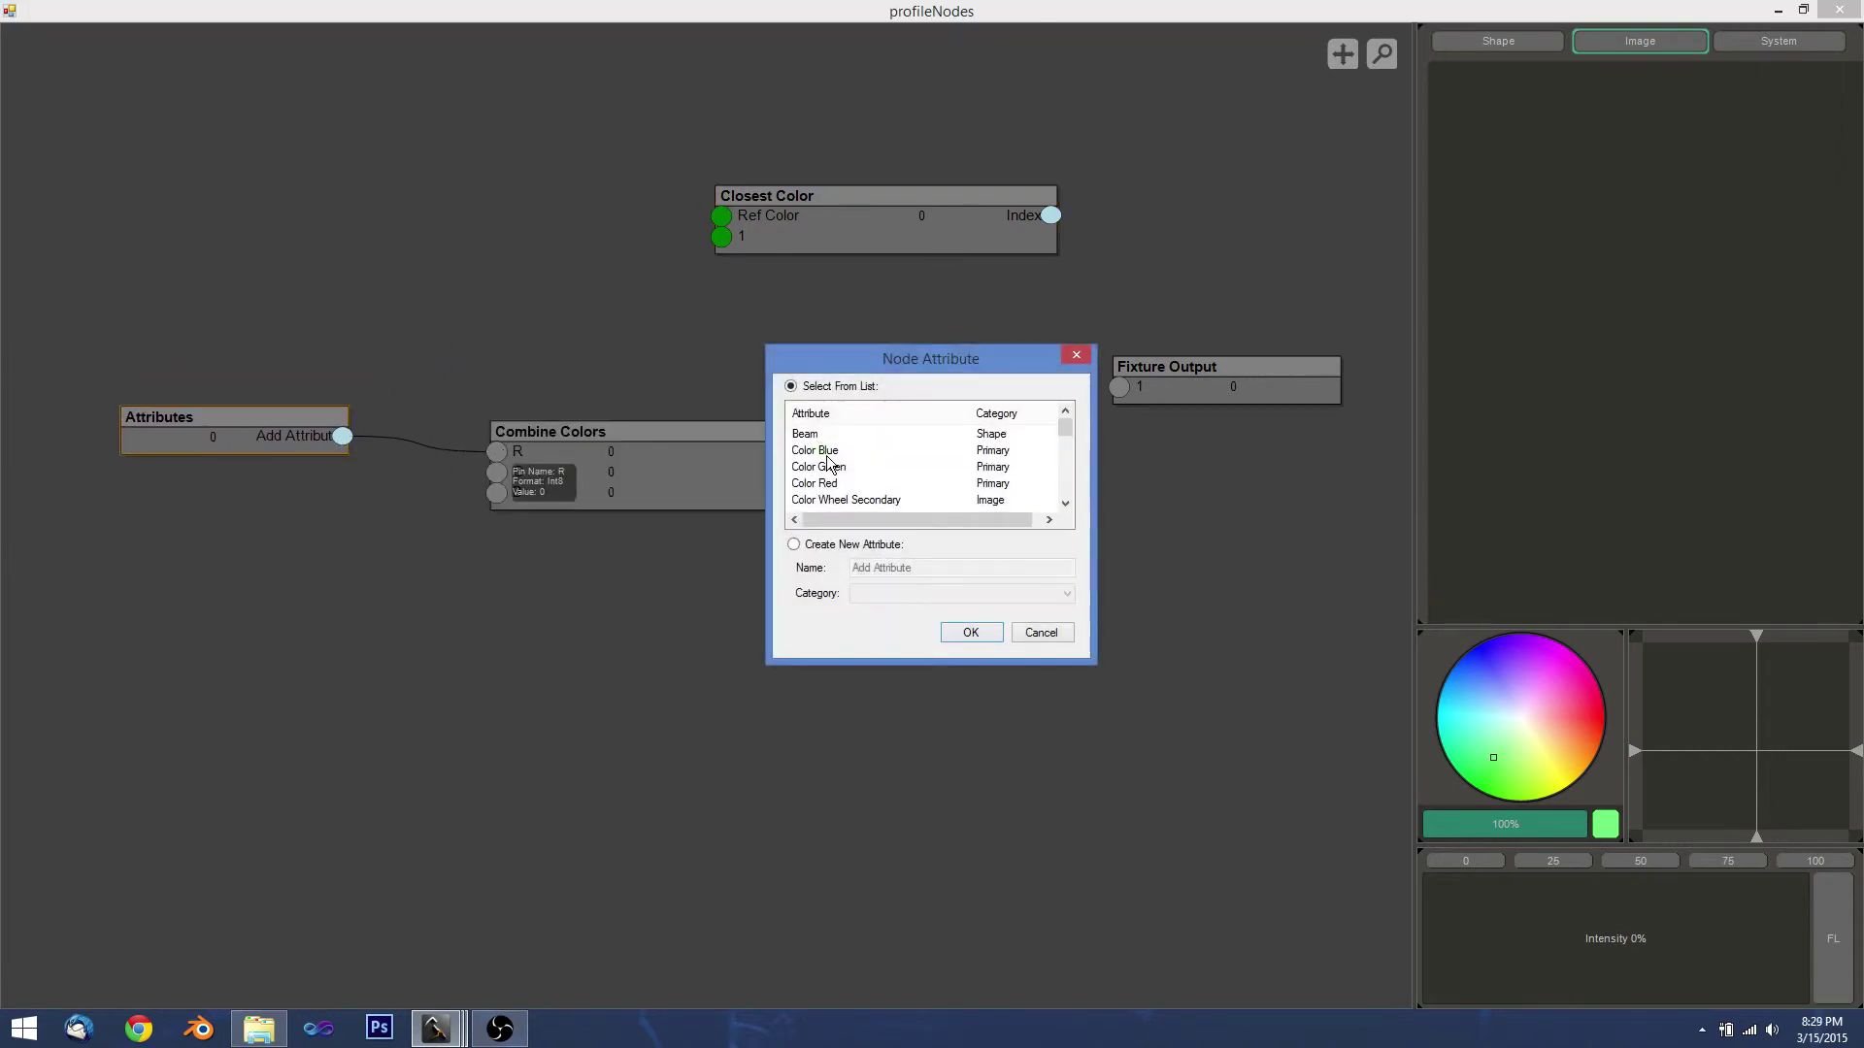
left_click(816, 484)
left_click(971, 632)
left_click_drag(343, 457, 498, 474)
left_click(827, 468)
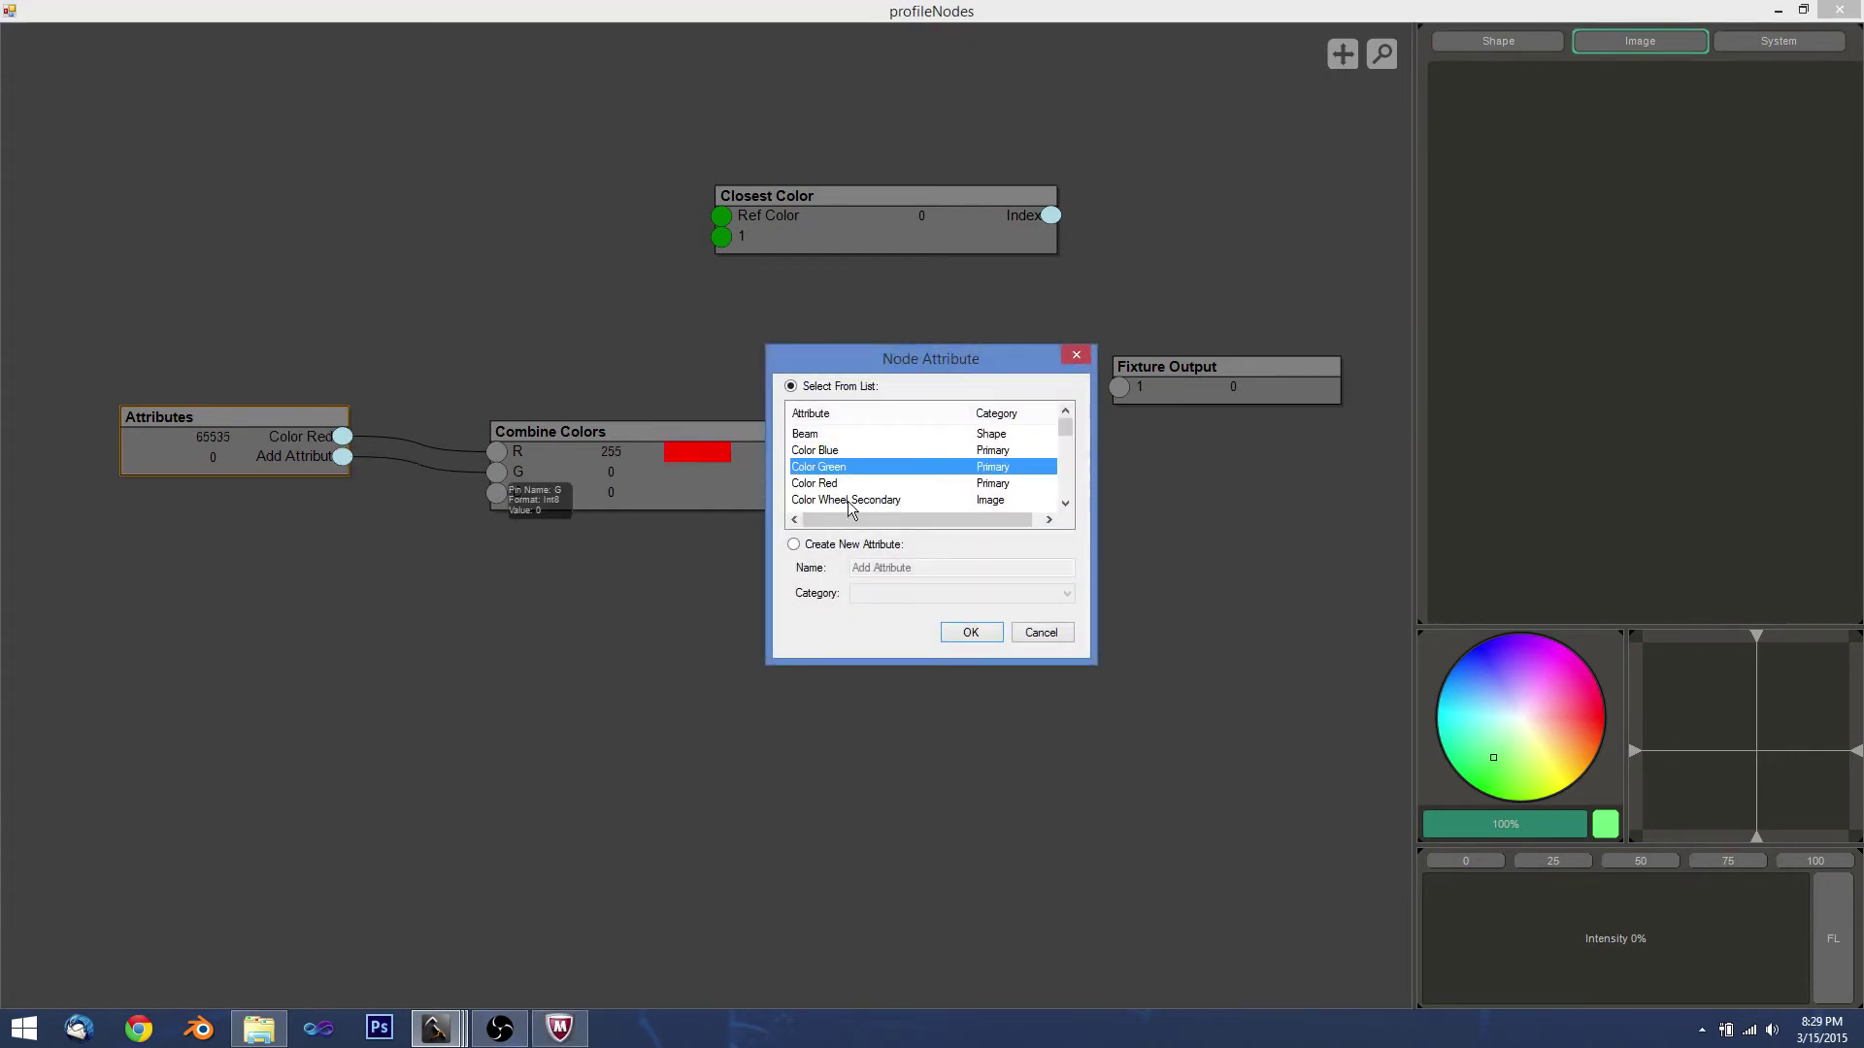
left_click(973, 632)
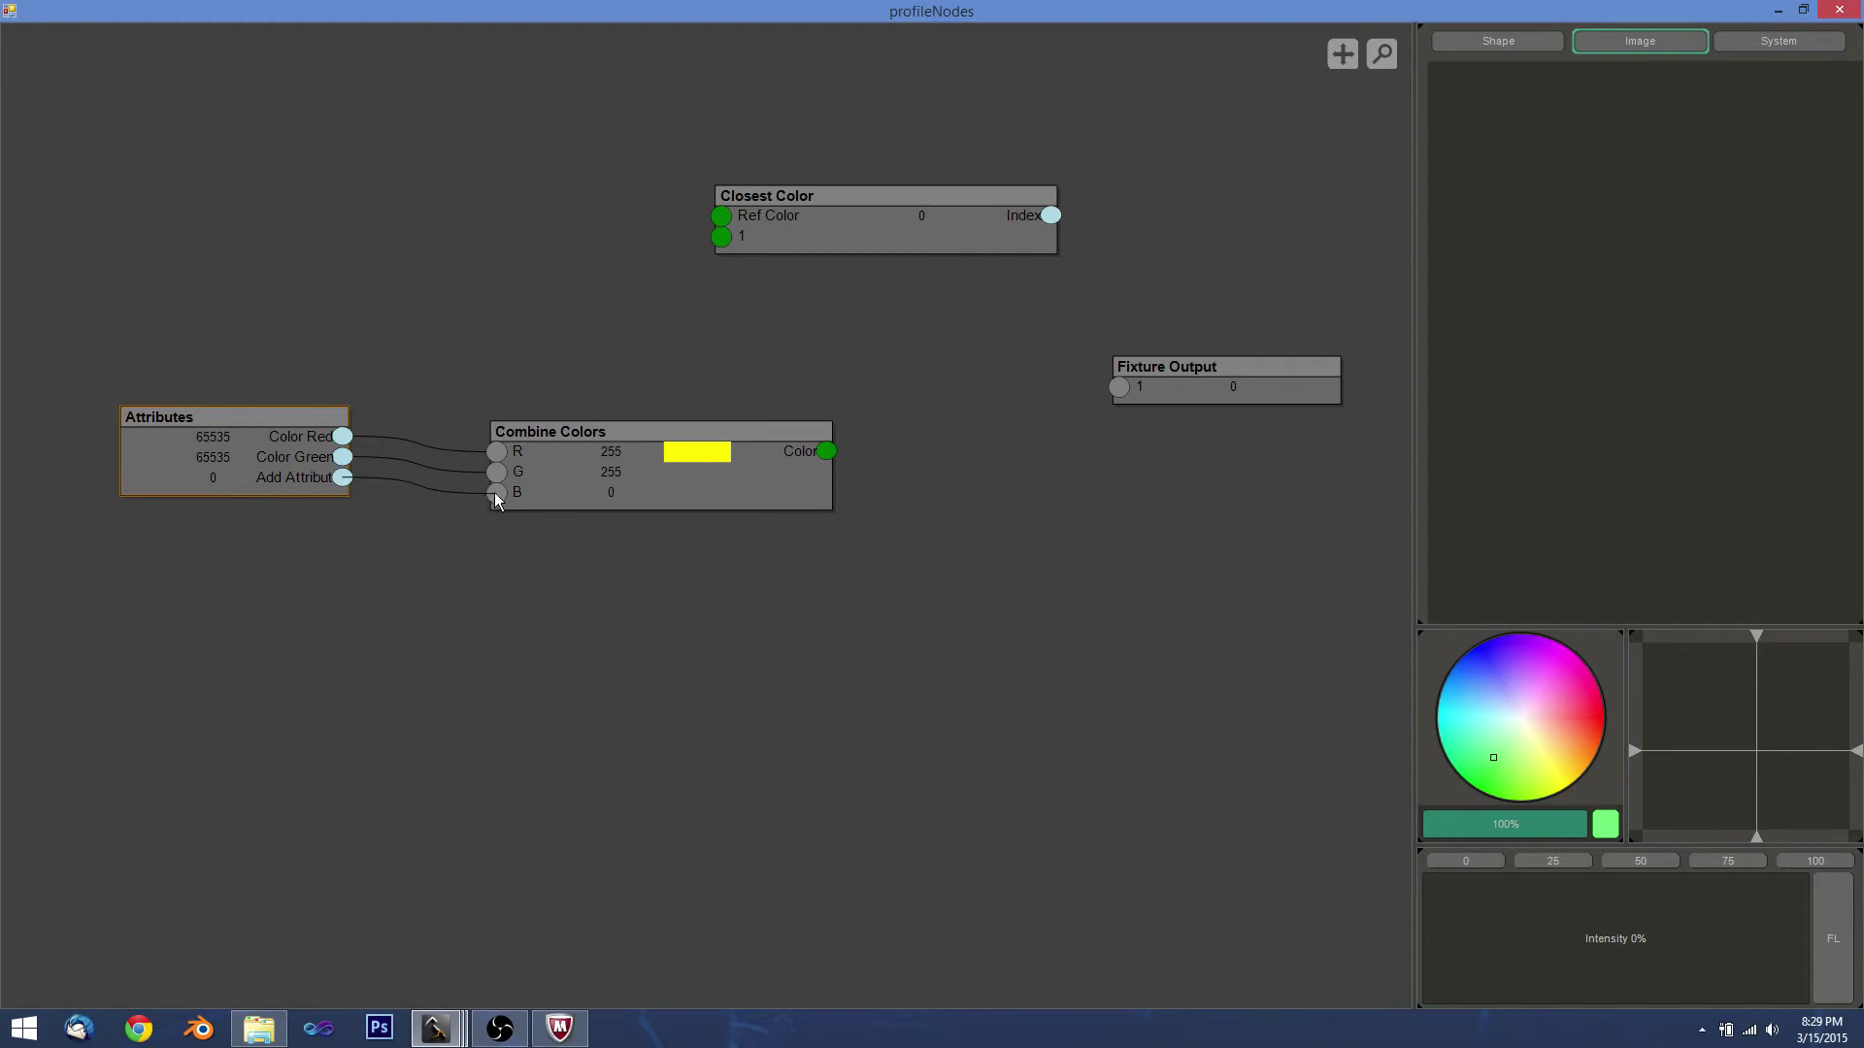
left_click_drag(493, 492, 495, 492)
left_click(841, 452)
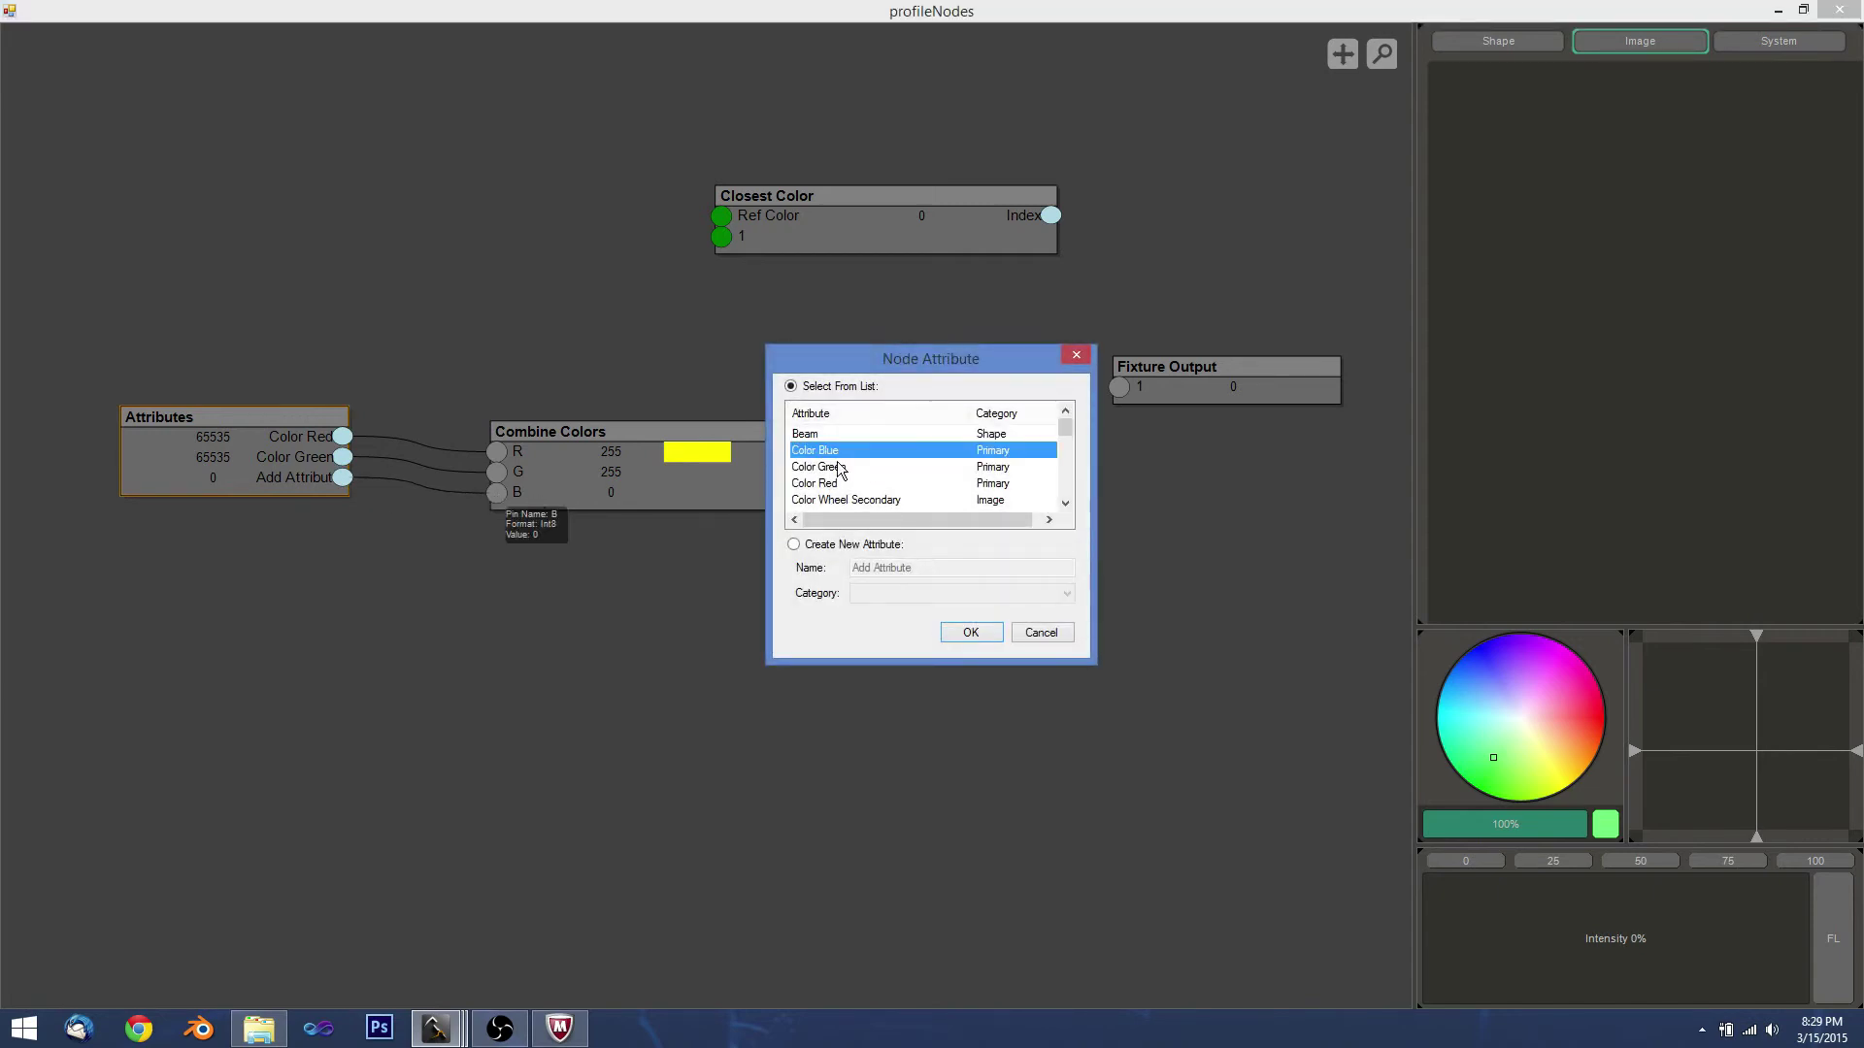
left_click(958, 633)
Connect the Combine Colors output to Closest Color's Ref Color input and spread the nodes out, with Fixture Output lower down.
left_click_drag(753, 466, 717, 448)
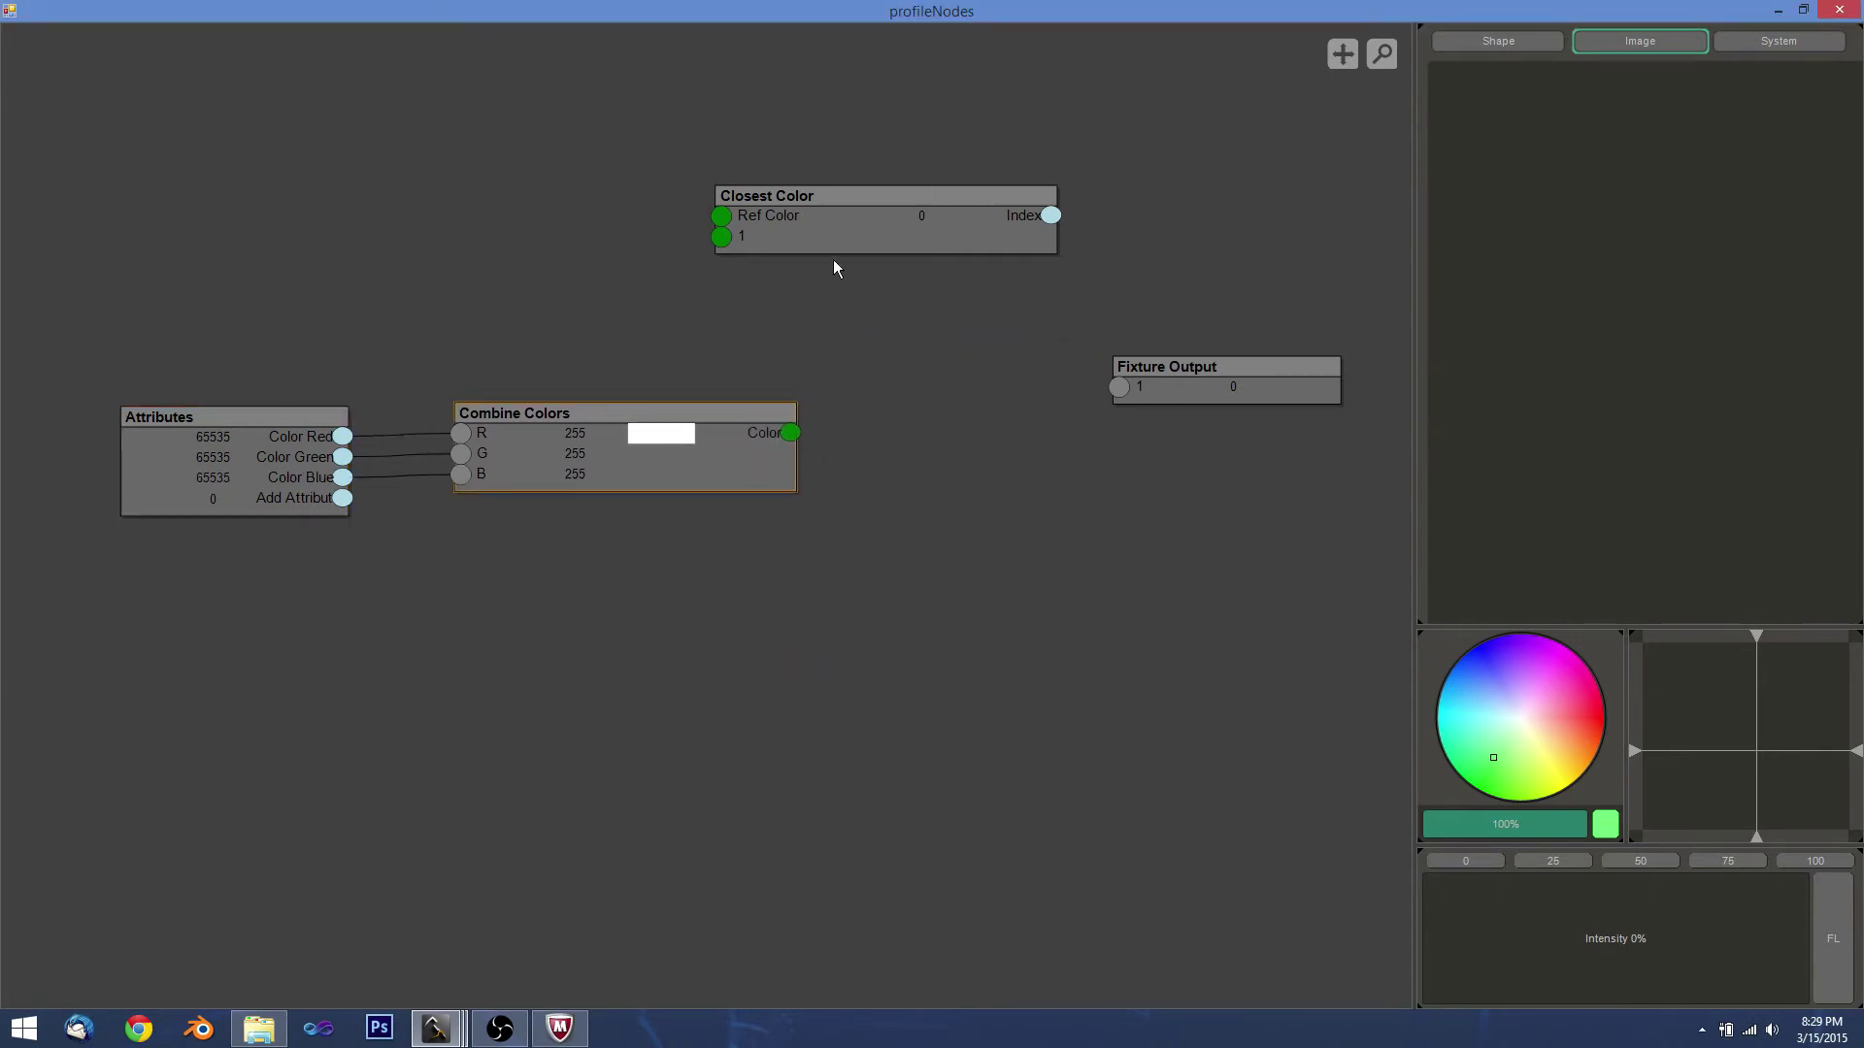
left_click_drag(836, 251, 906, 252)
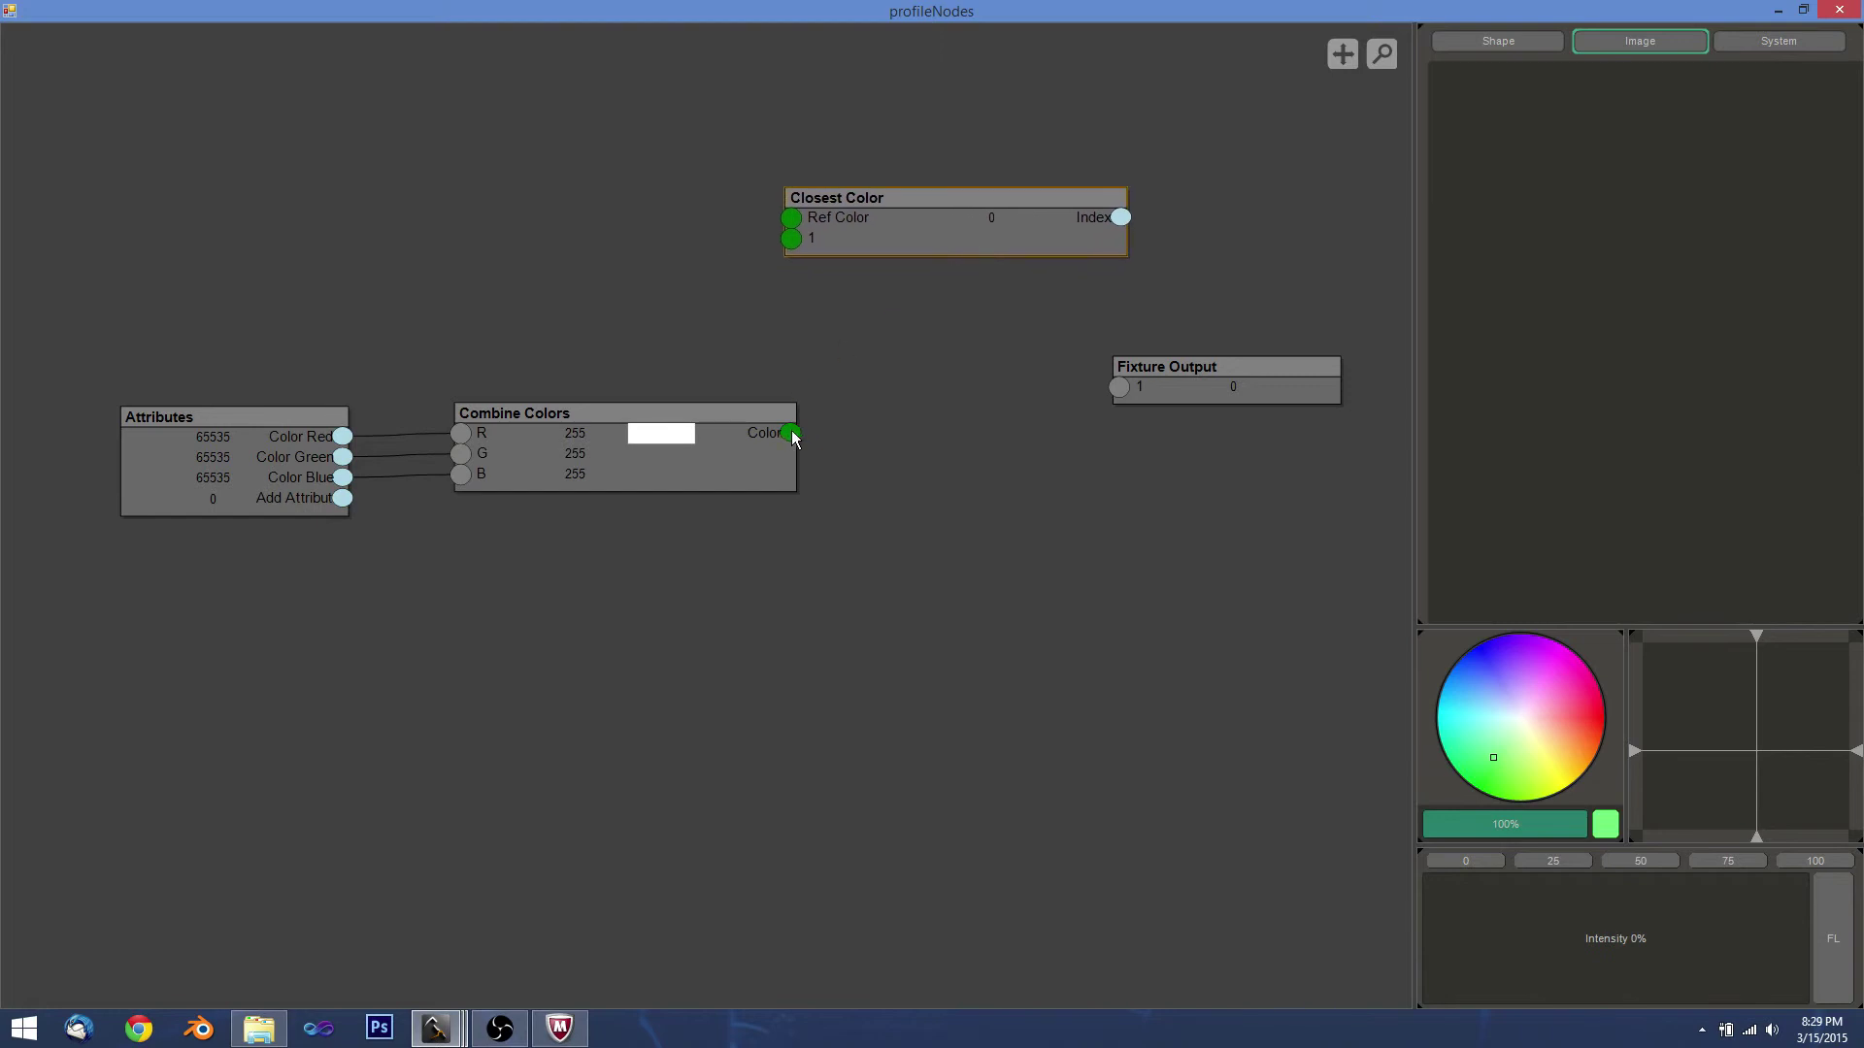
left_click_drag(793, 439, 980, 291)
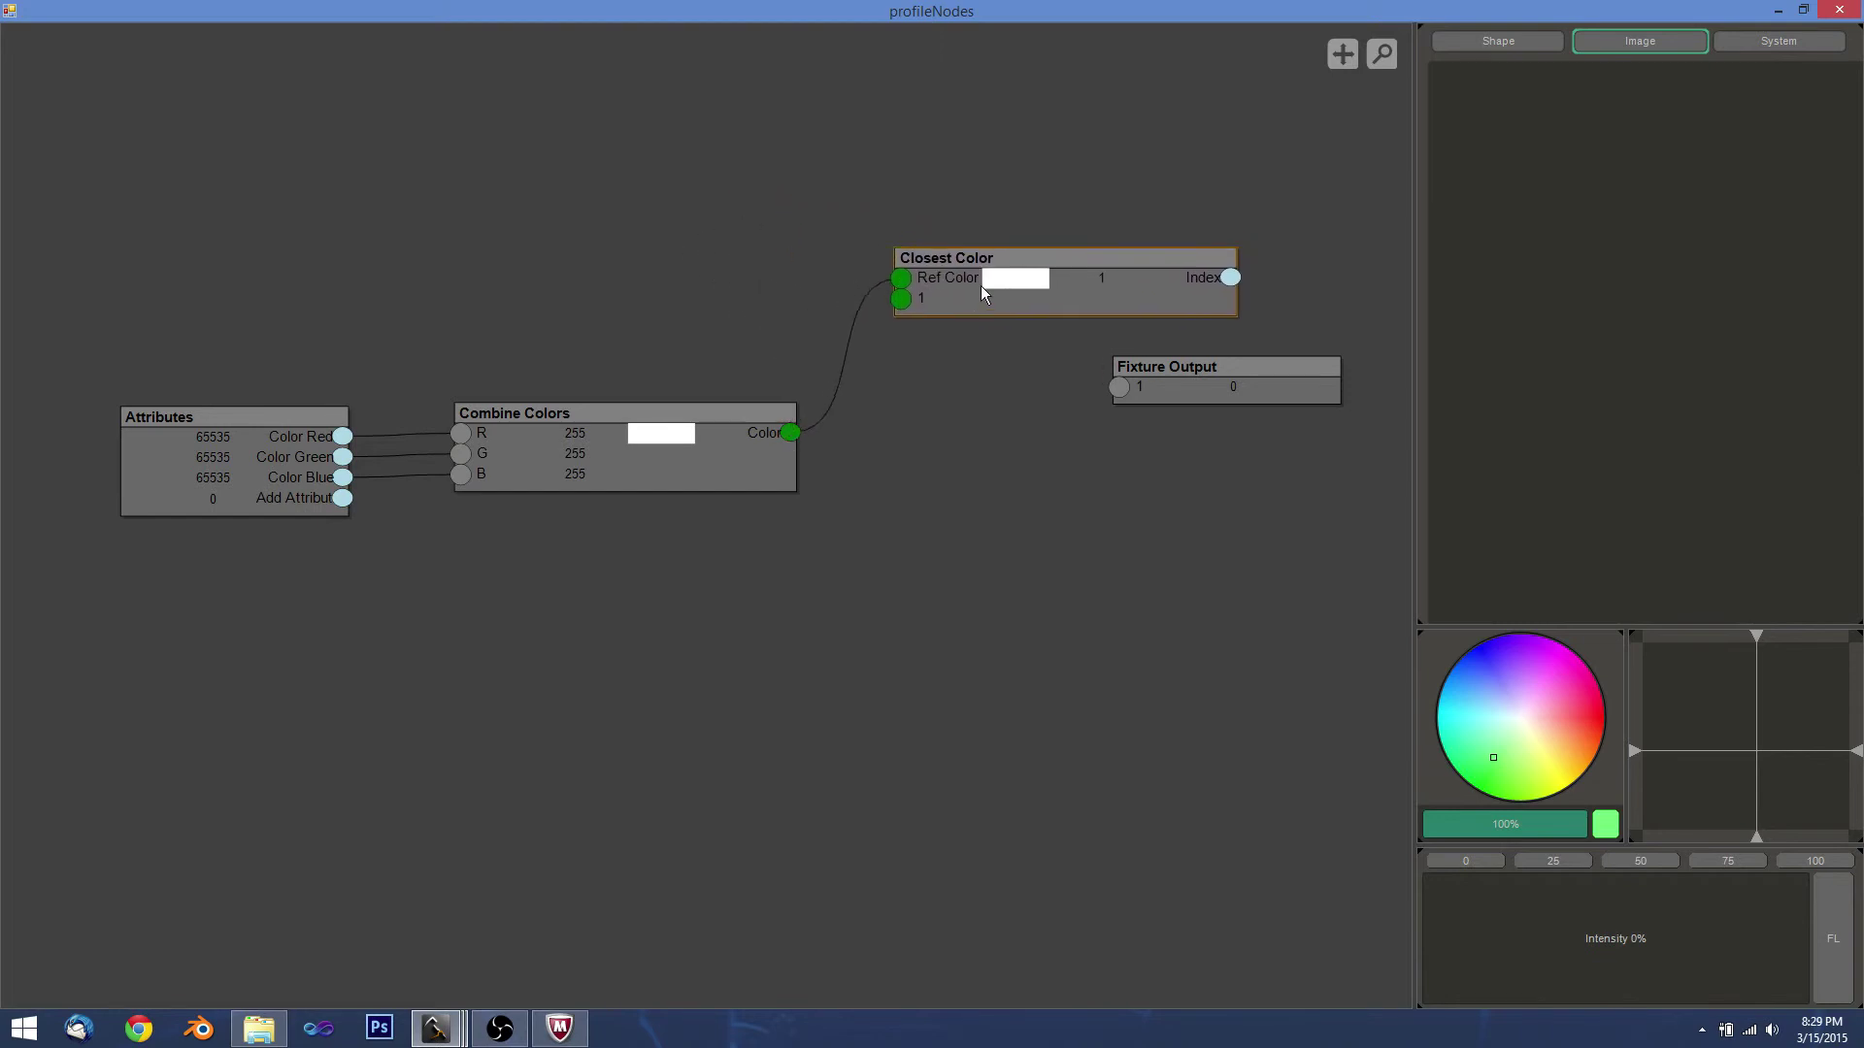
mouse_move(673, 430)
left_mouse_down()
mouse_move(654, 405)
mouse_move(659, 420)
left_mouse_up()
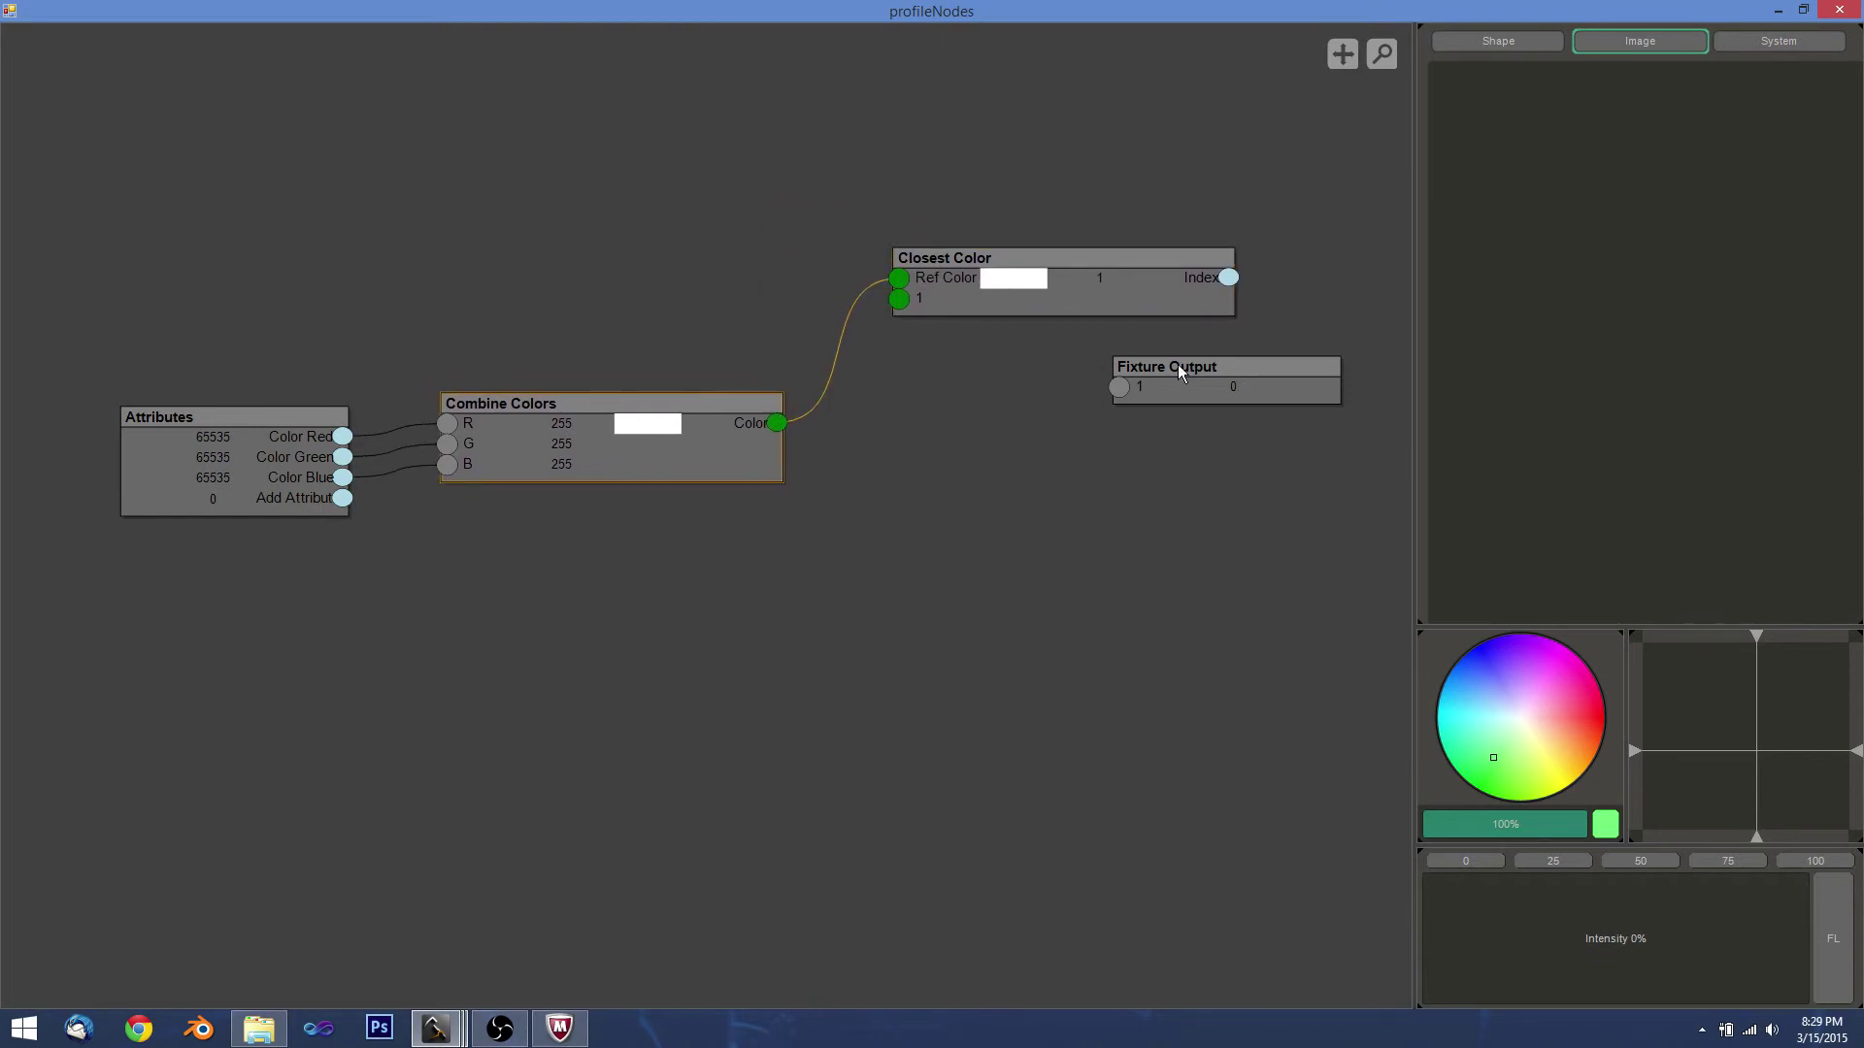
left_click_drag(1170, 378, 1178, 521)
Add a Color node above Combine Colors and set its color to red.
right_click(579, 262)
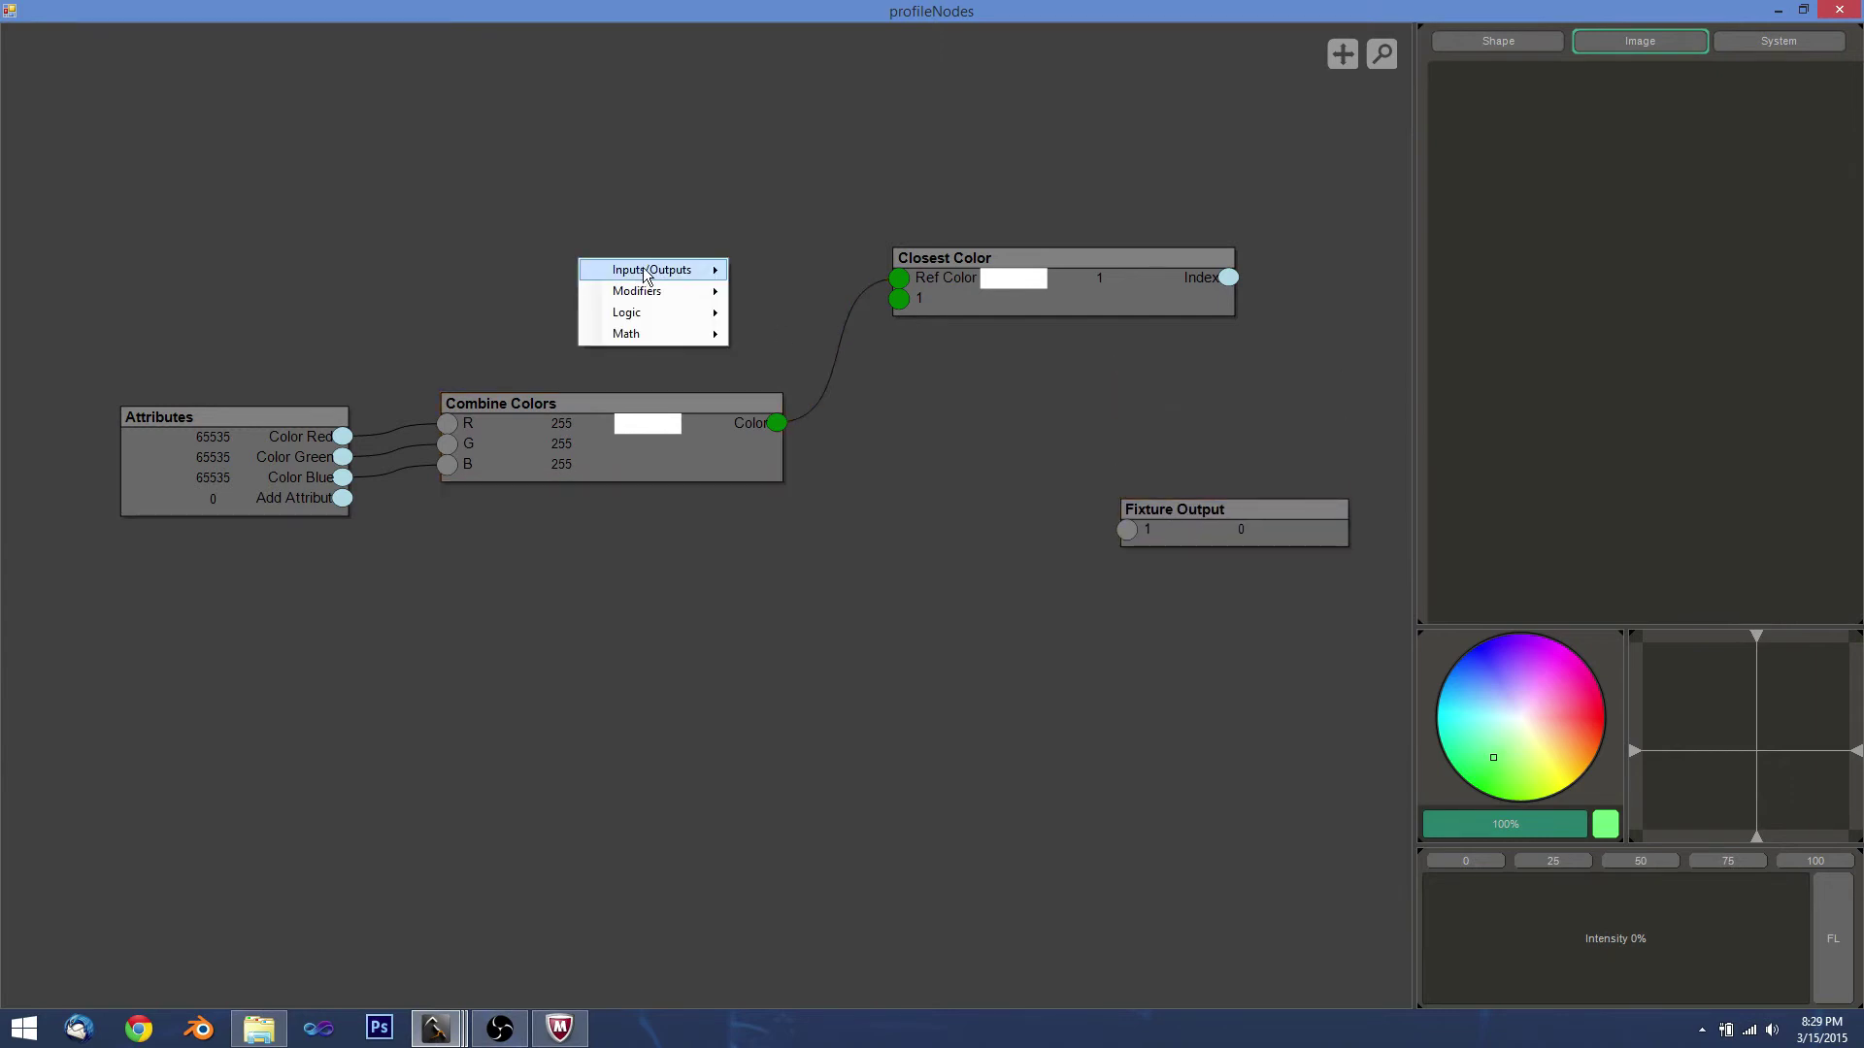
mouse_move(643, 287)
left_click(777, 334)
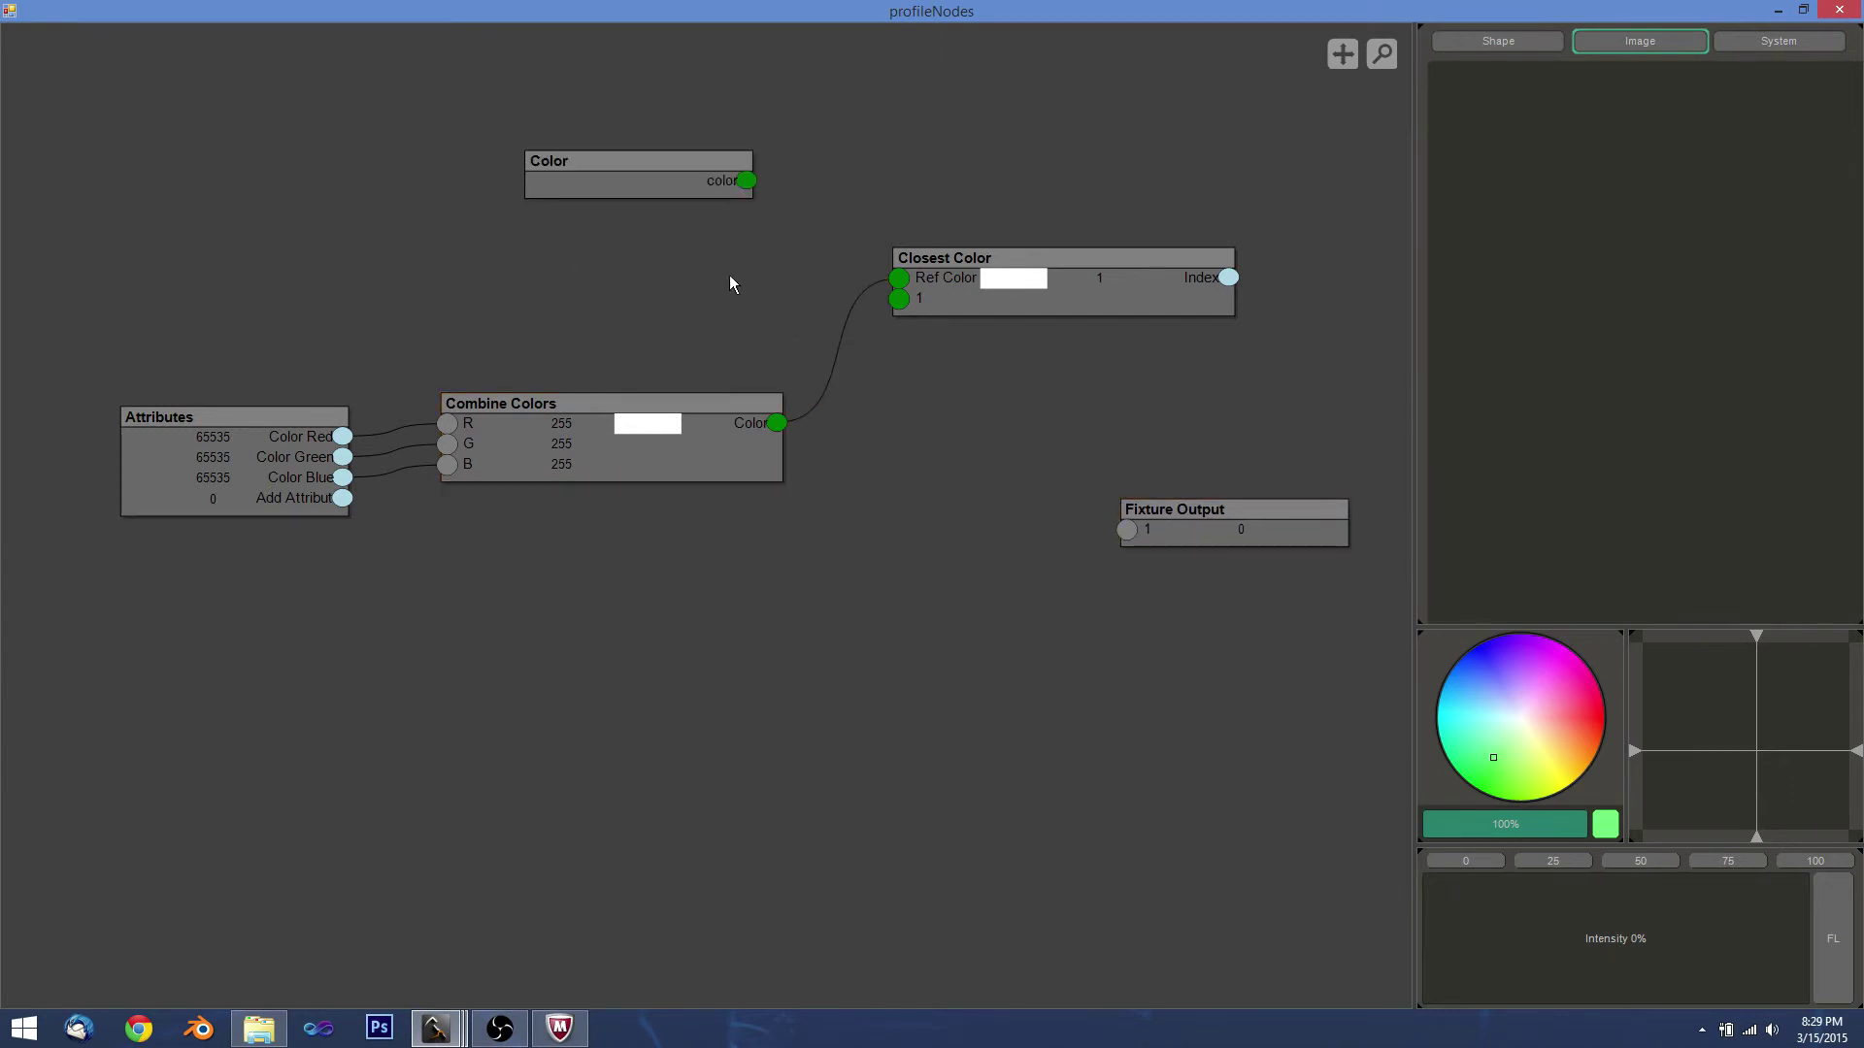
double_click(654, 182)
mouse_move(916, 457)
left_mouse_down()
mouse_move(893, 422)
mouse_move(997, 474)
left_mouse_up()
left_click(932, 607)
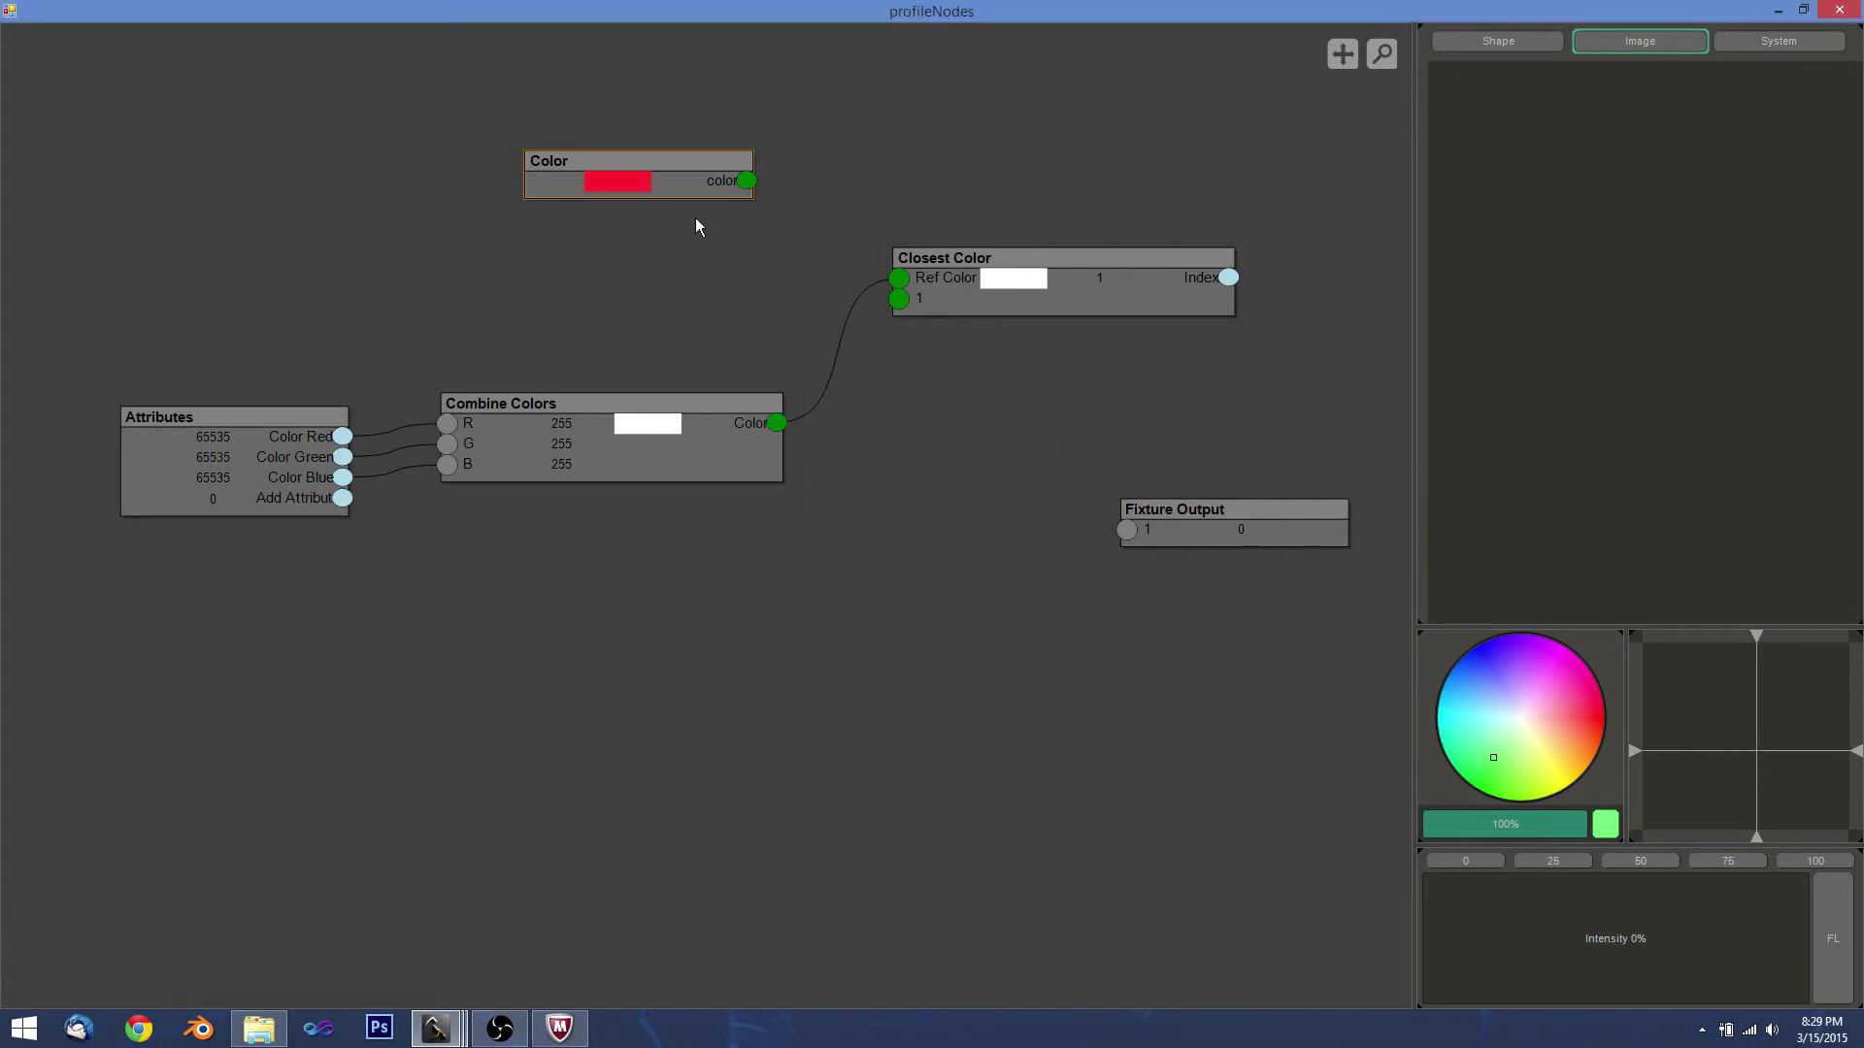
Paste two copies of the red Color node and stack them beneath the original.
key("ctrl+v")
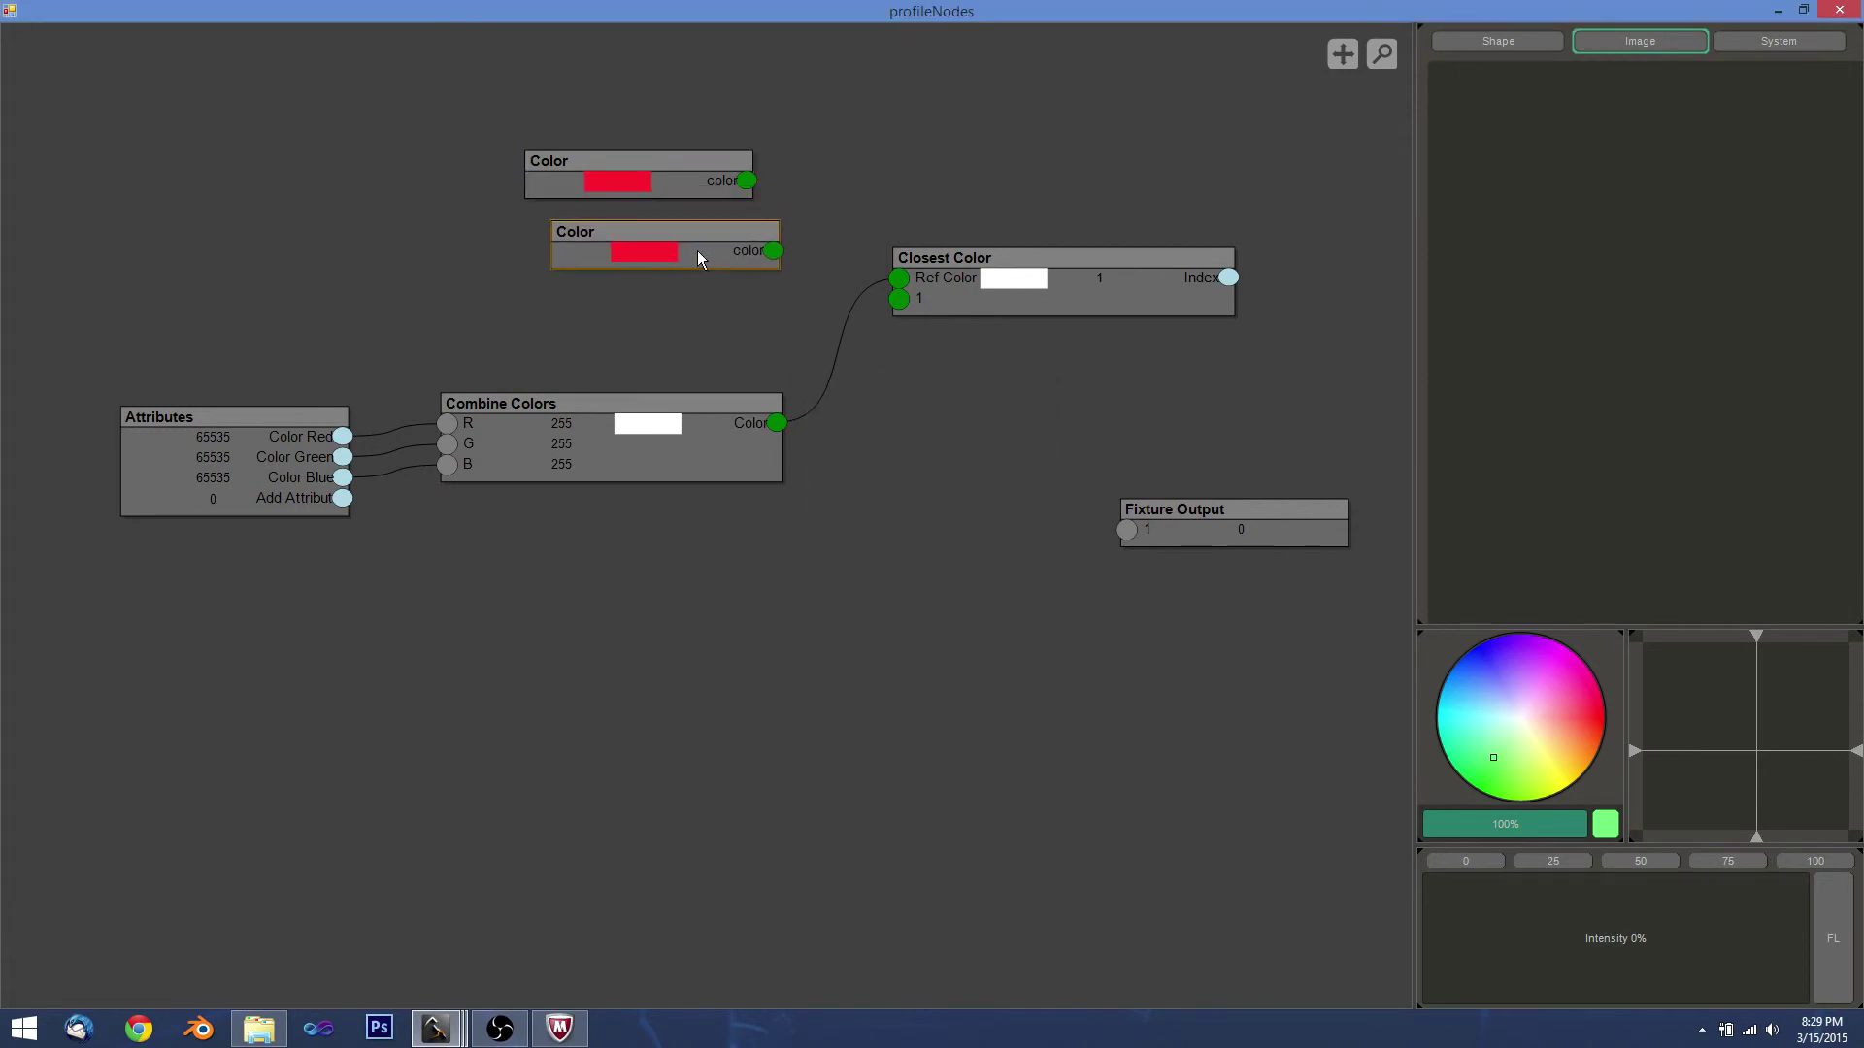
key("ctrl+v")
left_click_drag(729, 222, 688, 317)
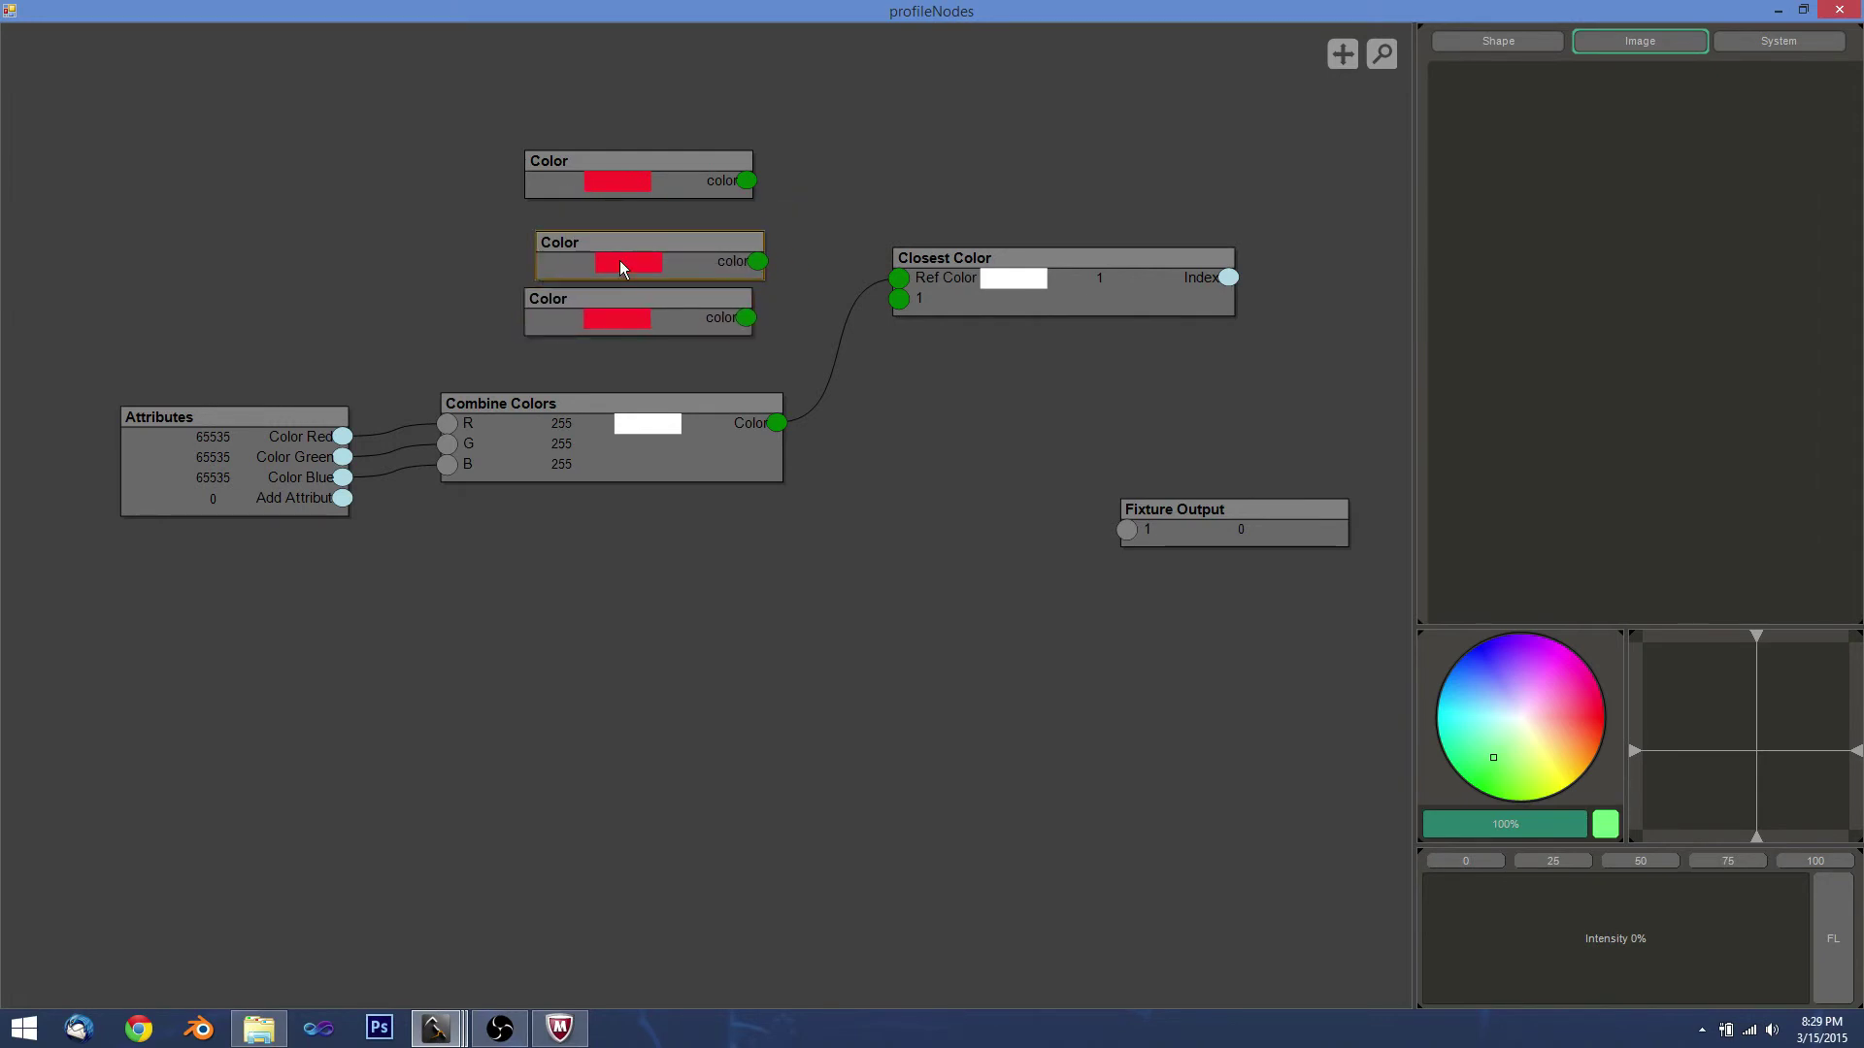
Set the middle Color node to green and the lowest Color node to blue.
double_click(619, 260)
left_click_drag(924, 454, 899, 536)
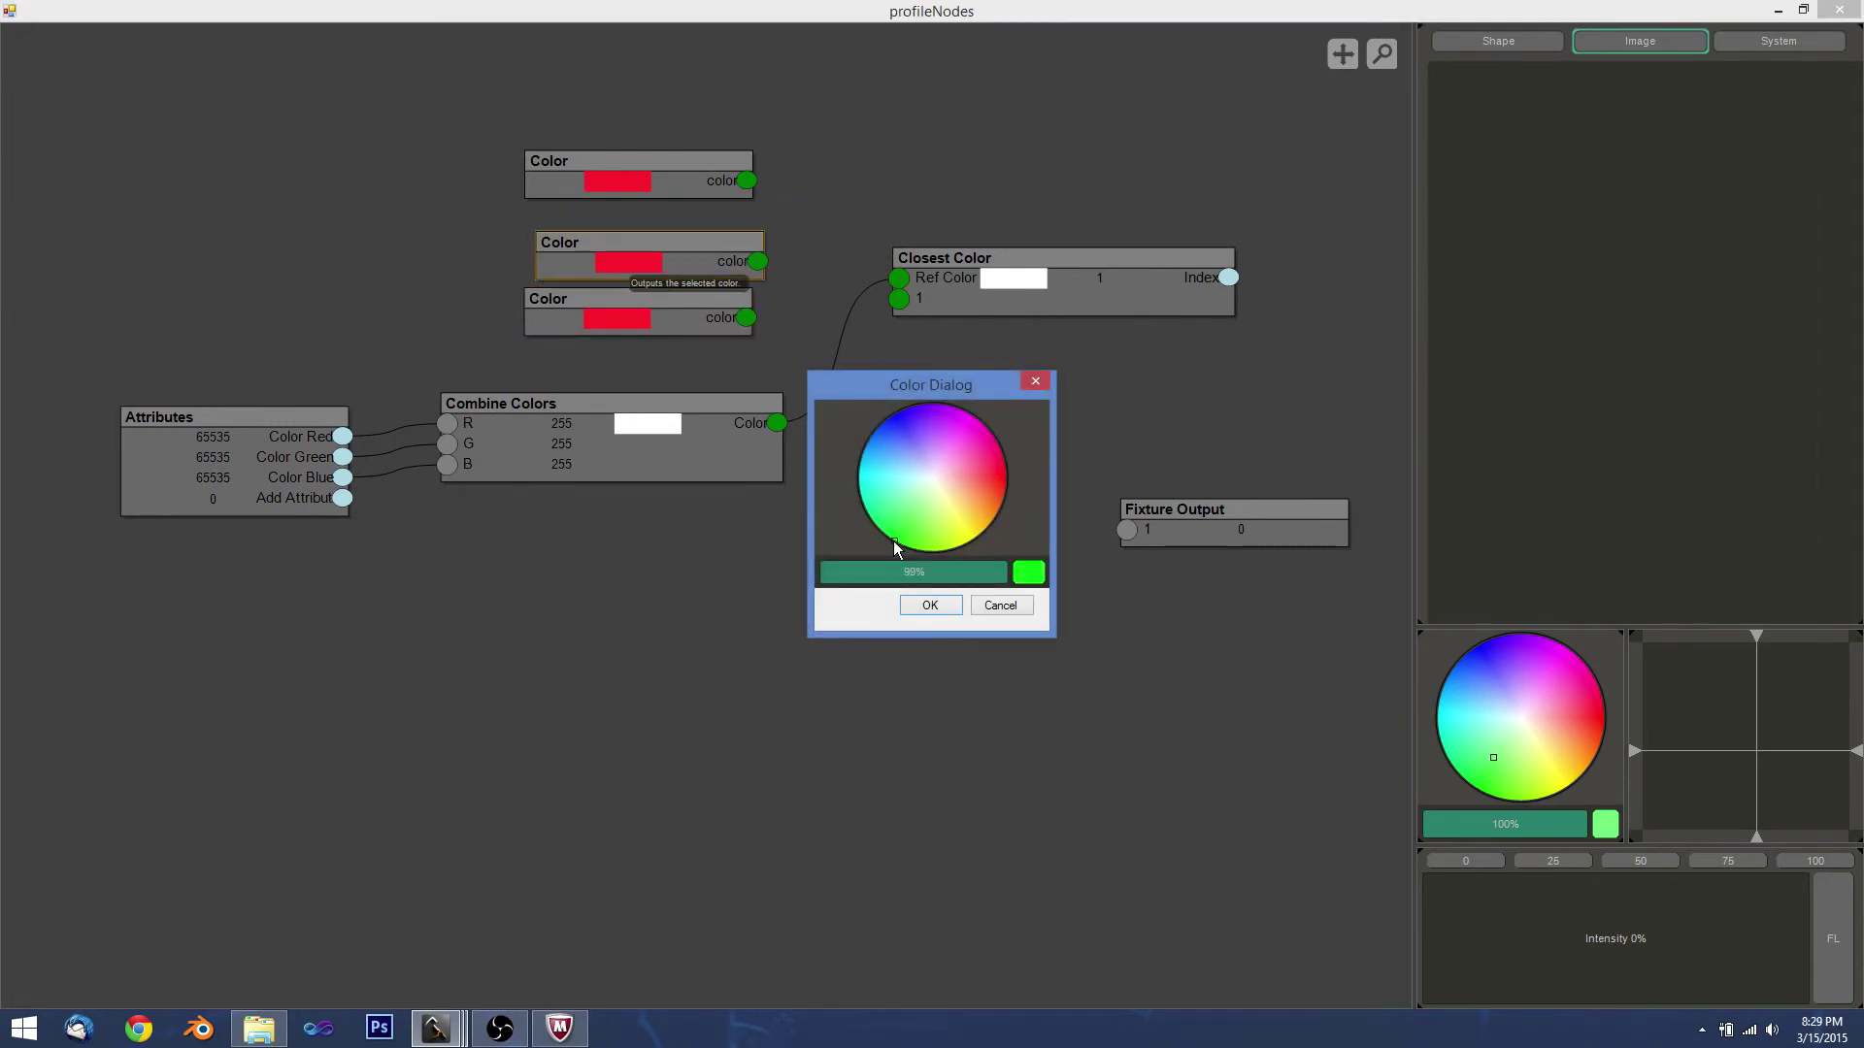
left_click(929, 604)
double_click(607, 322)
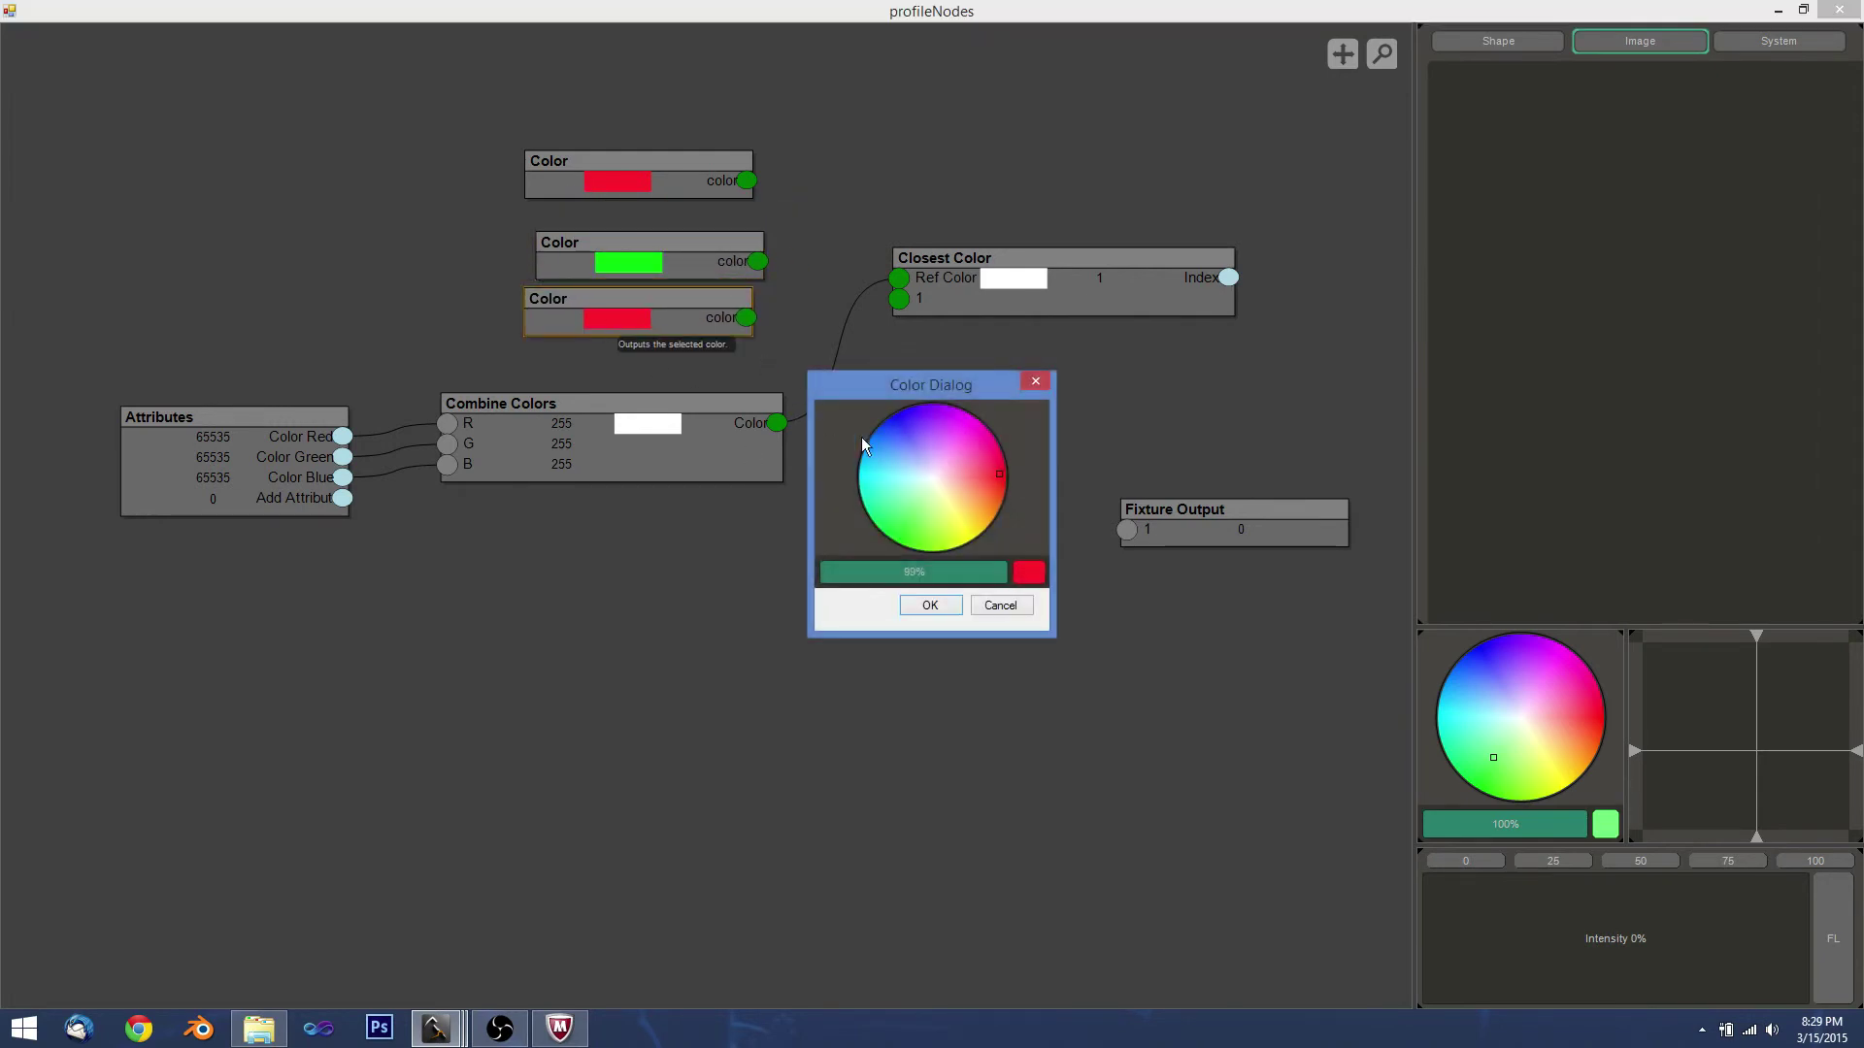
left_click_drag(862, 444, 899, 414)
left_click(955, 605)
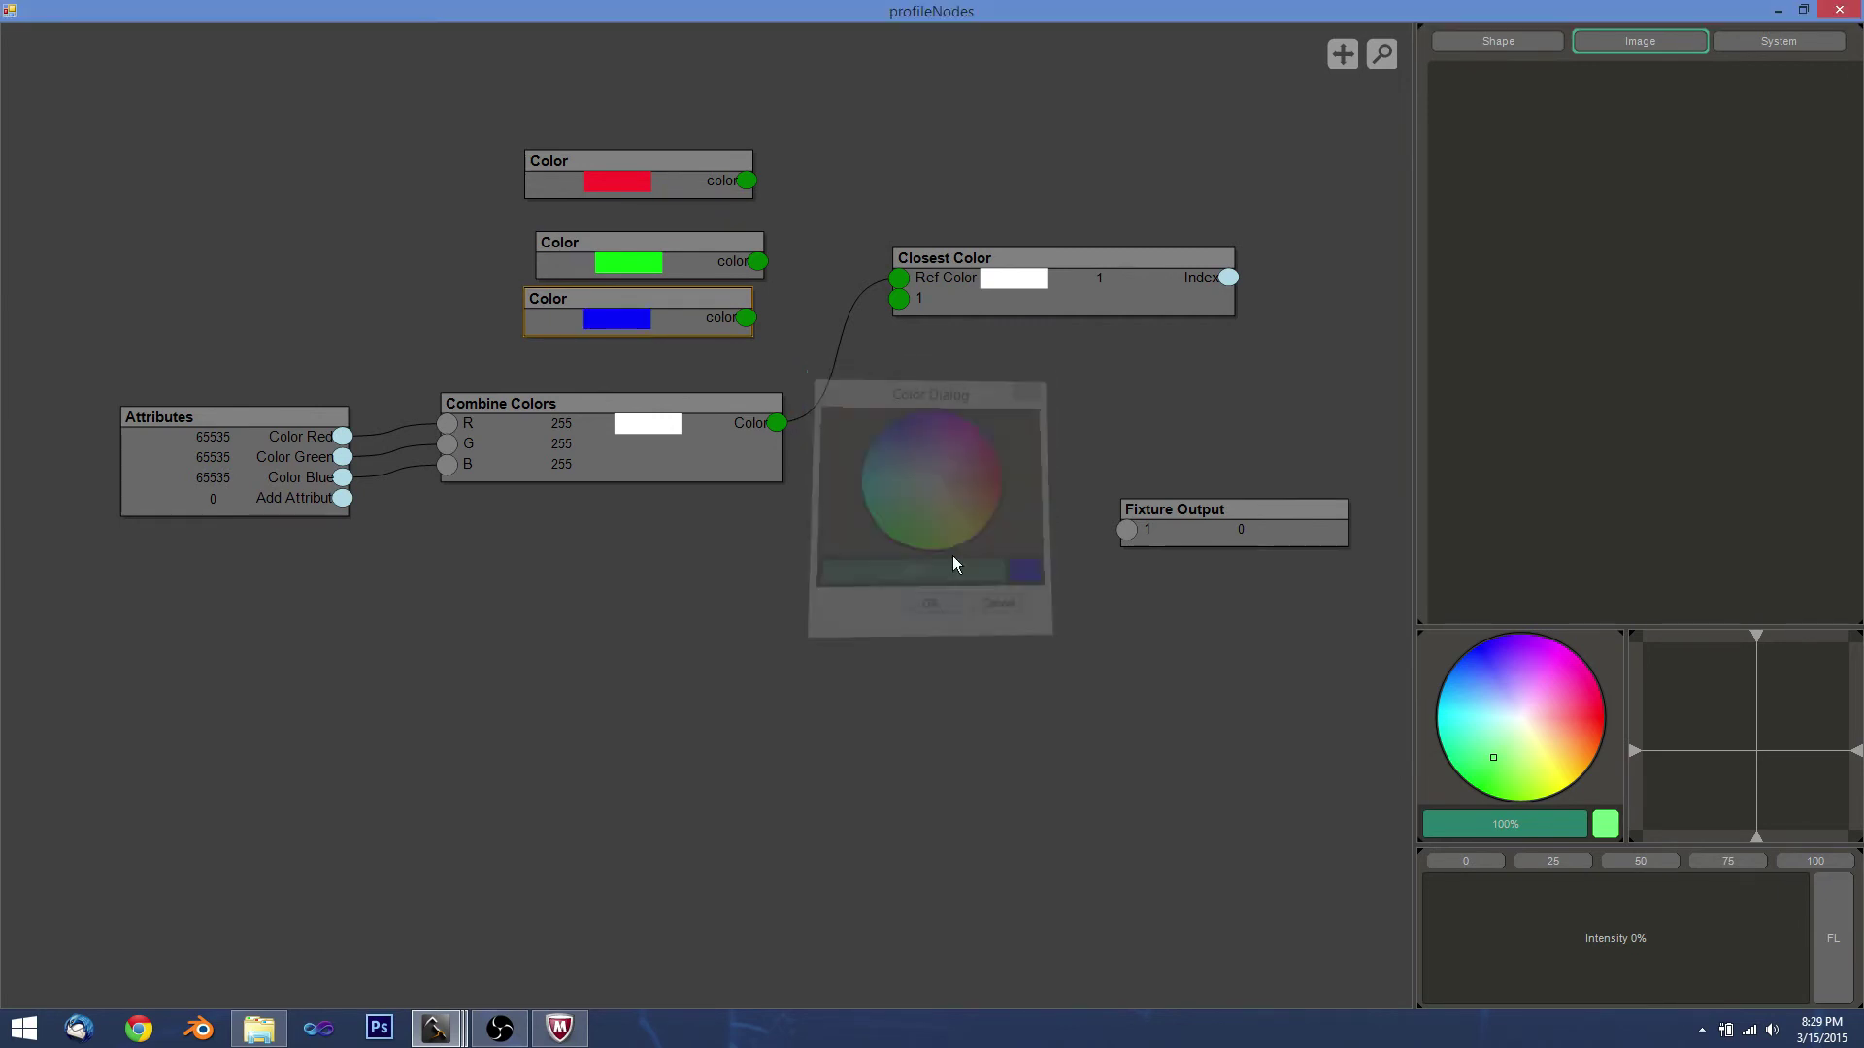
Align the Color nodes and connect red, green and blue to Closest Color's inputs 1, 2 and 3.
left_click_drag(663, 169, 661, 167)
left_click_drag(673, 259, 661, 247)
left_click_drag(739, 180, 898, 298)
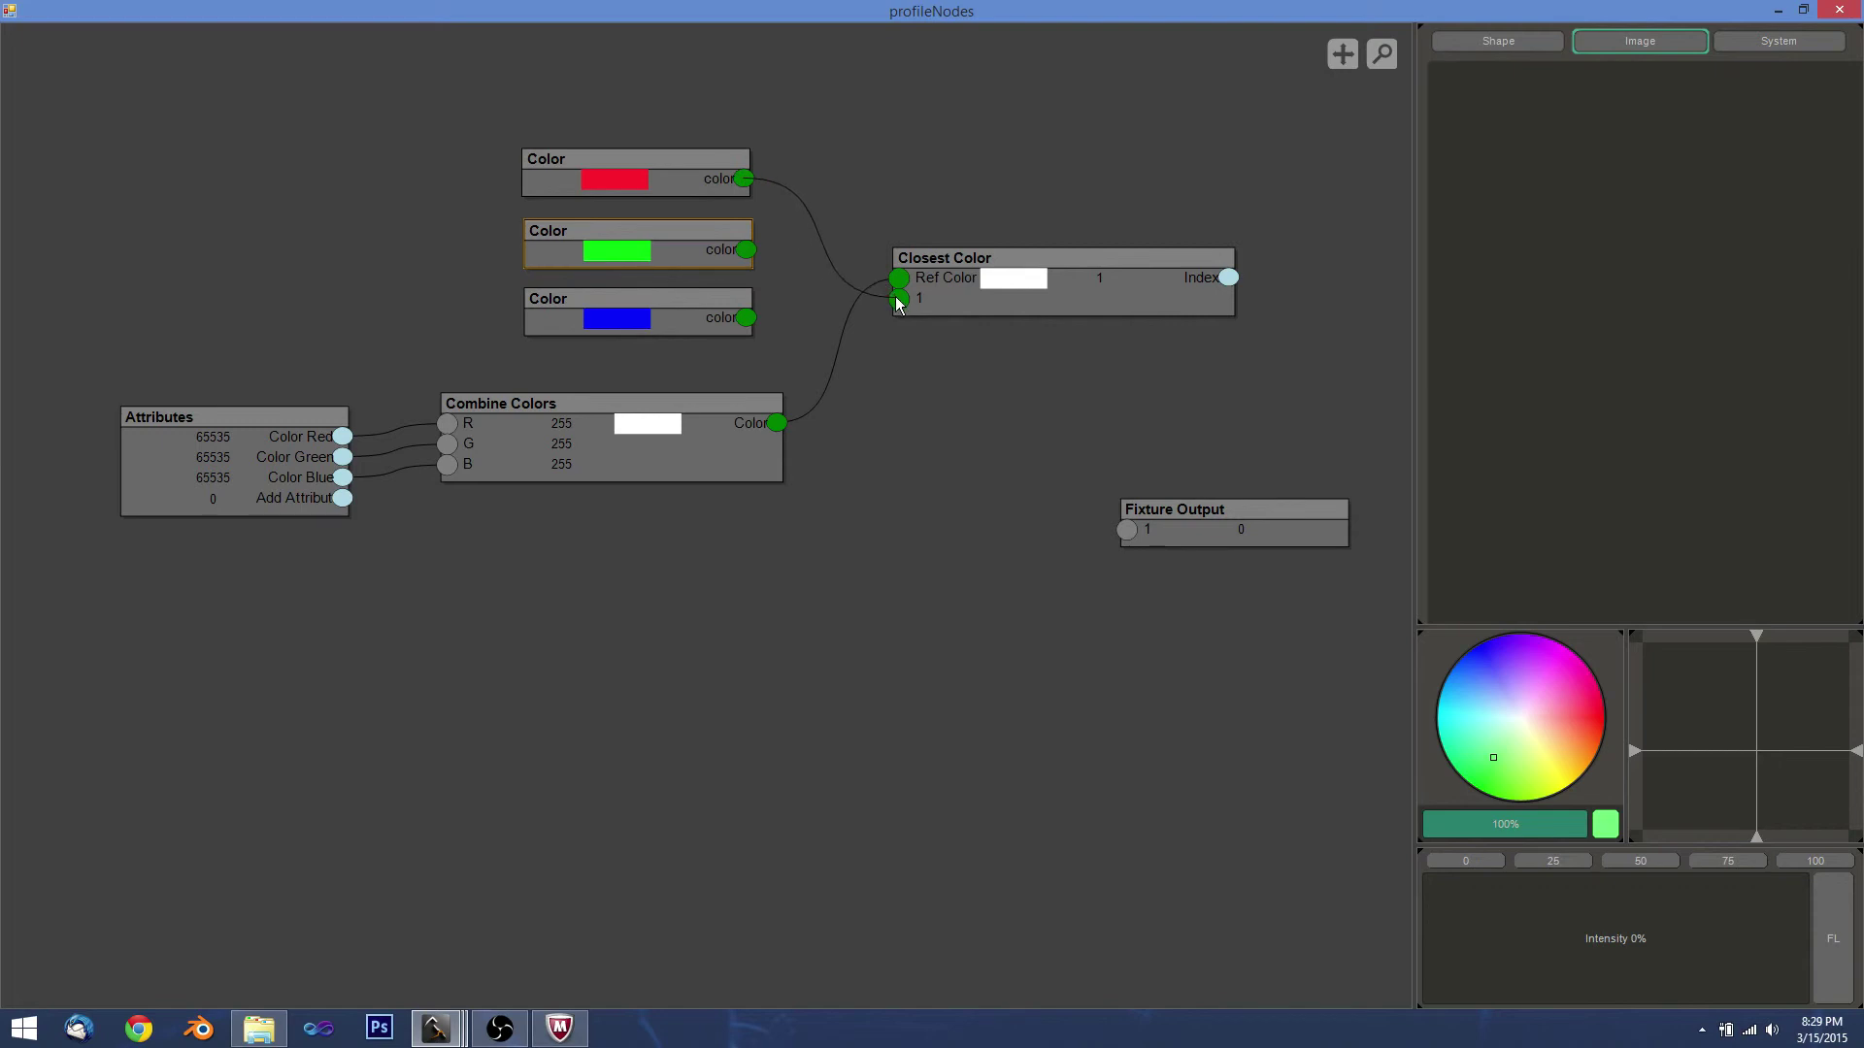
left_click_drag(1108, 277, 1108, 227)
left_click_drag(744, 251, 901, 269)
left_click_drag(744, 319, 901, 291)
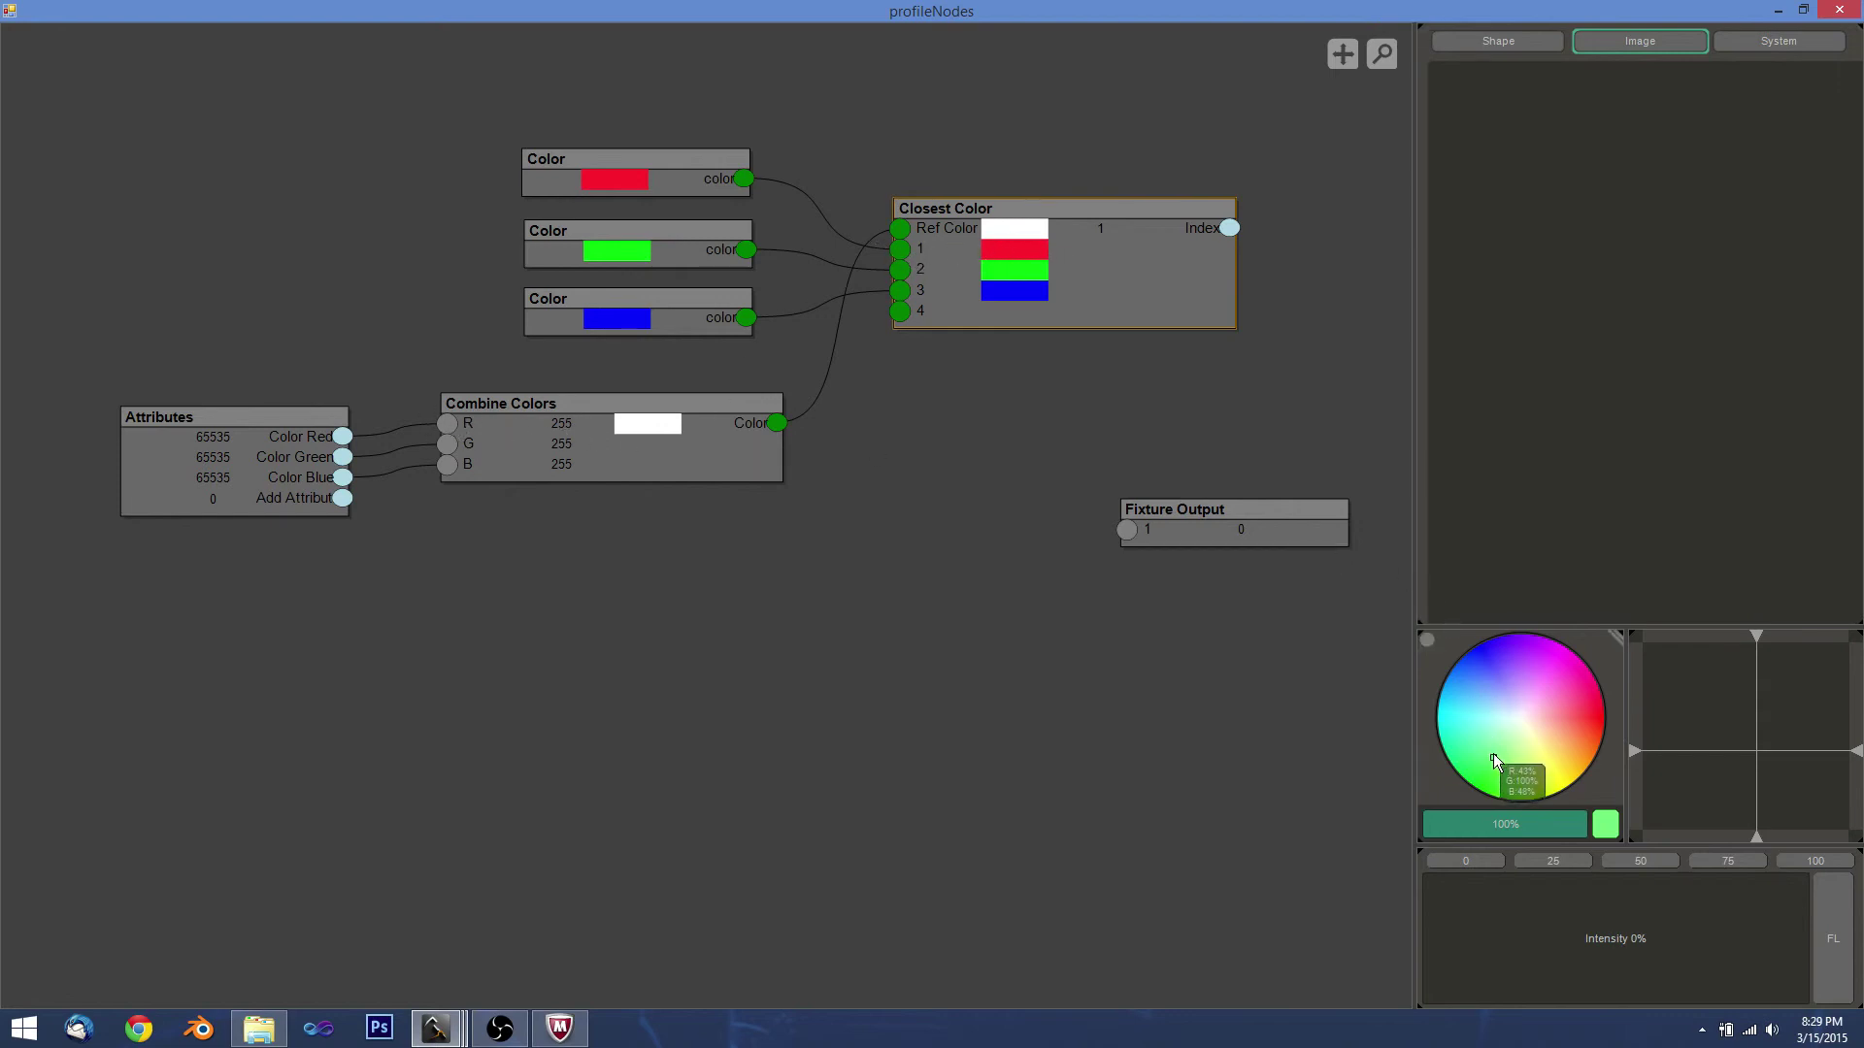
Test Closest Color by setting the fixture color to red, a pale tint near white, green and finally blue.
left_click_drag(1501, 755, 1597, 726)
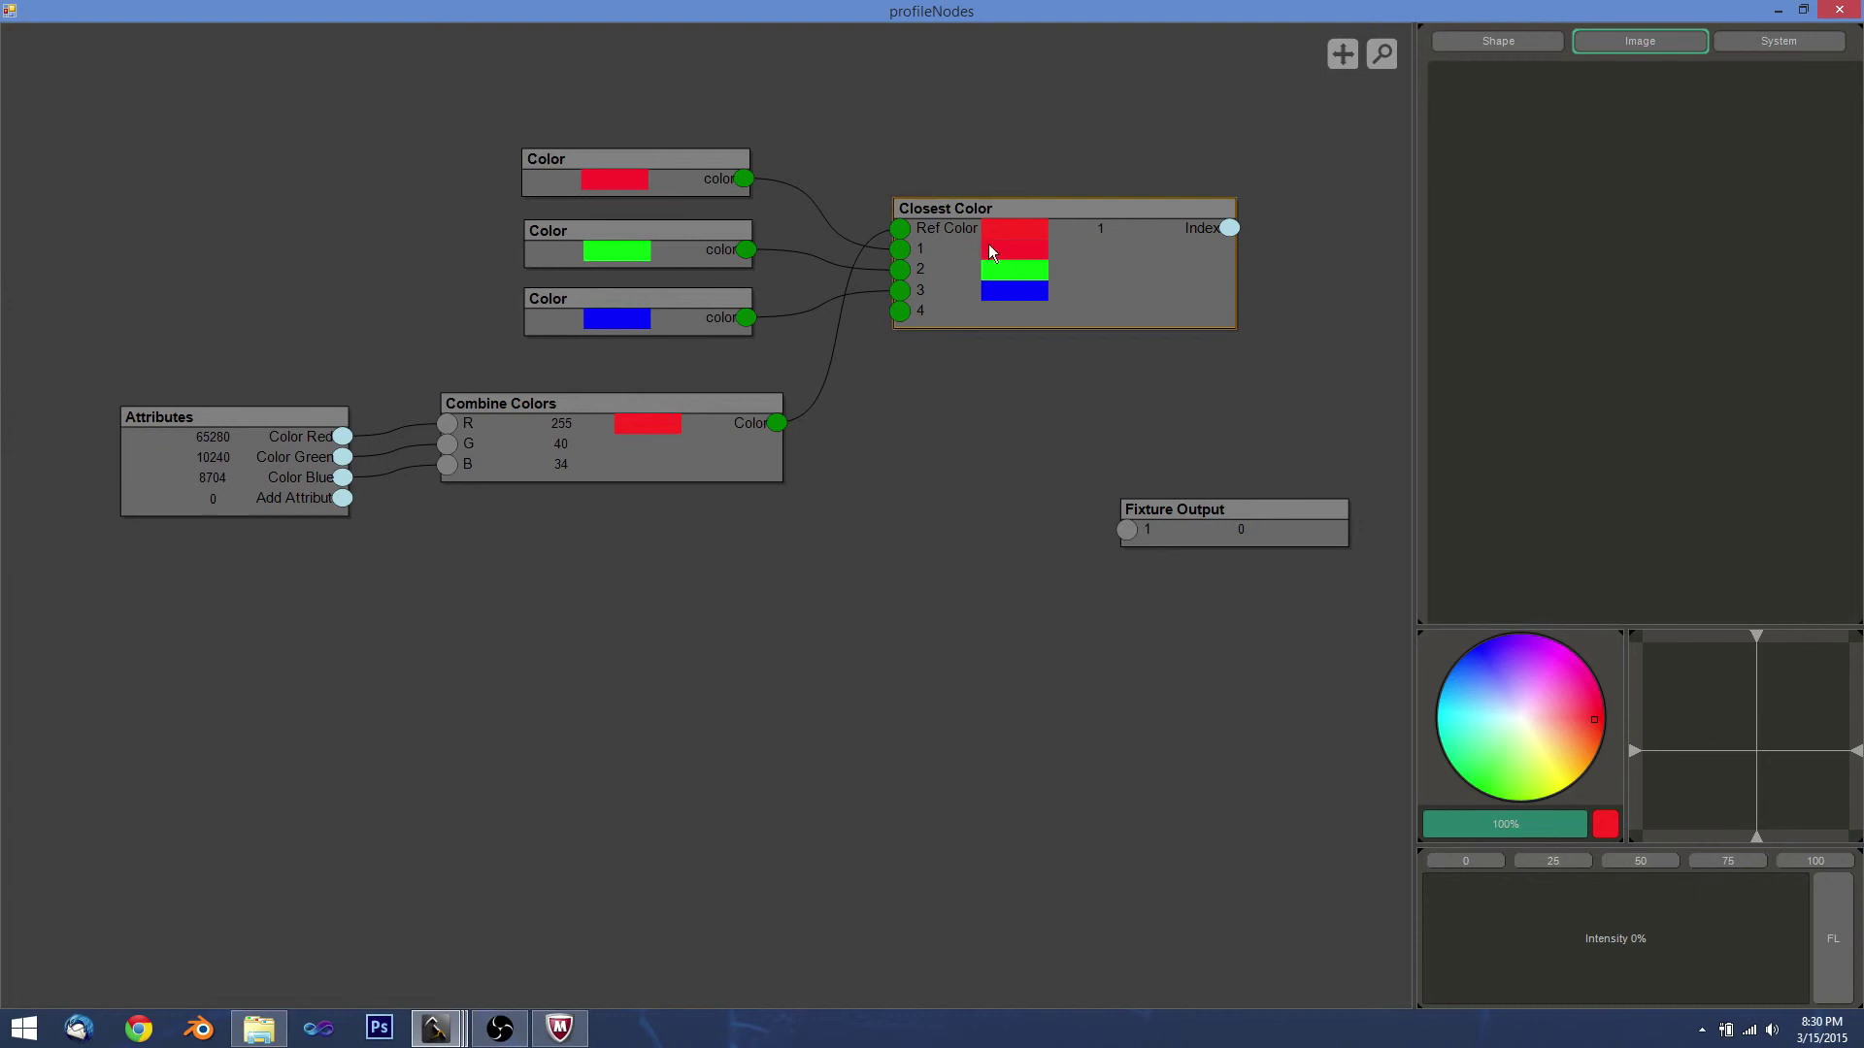
left_click(1534, 730)
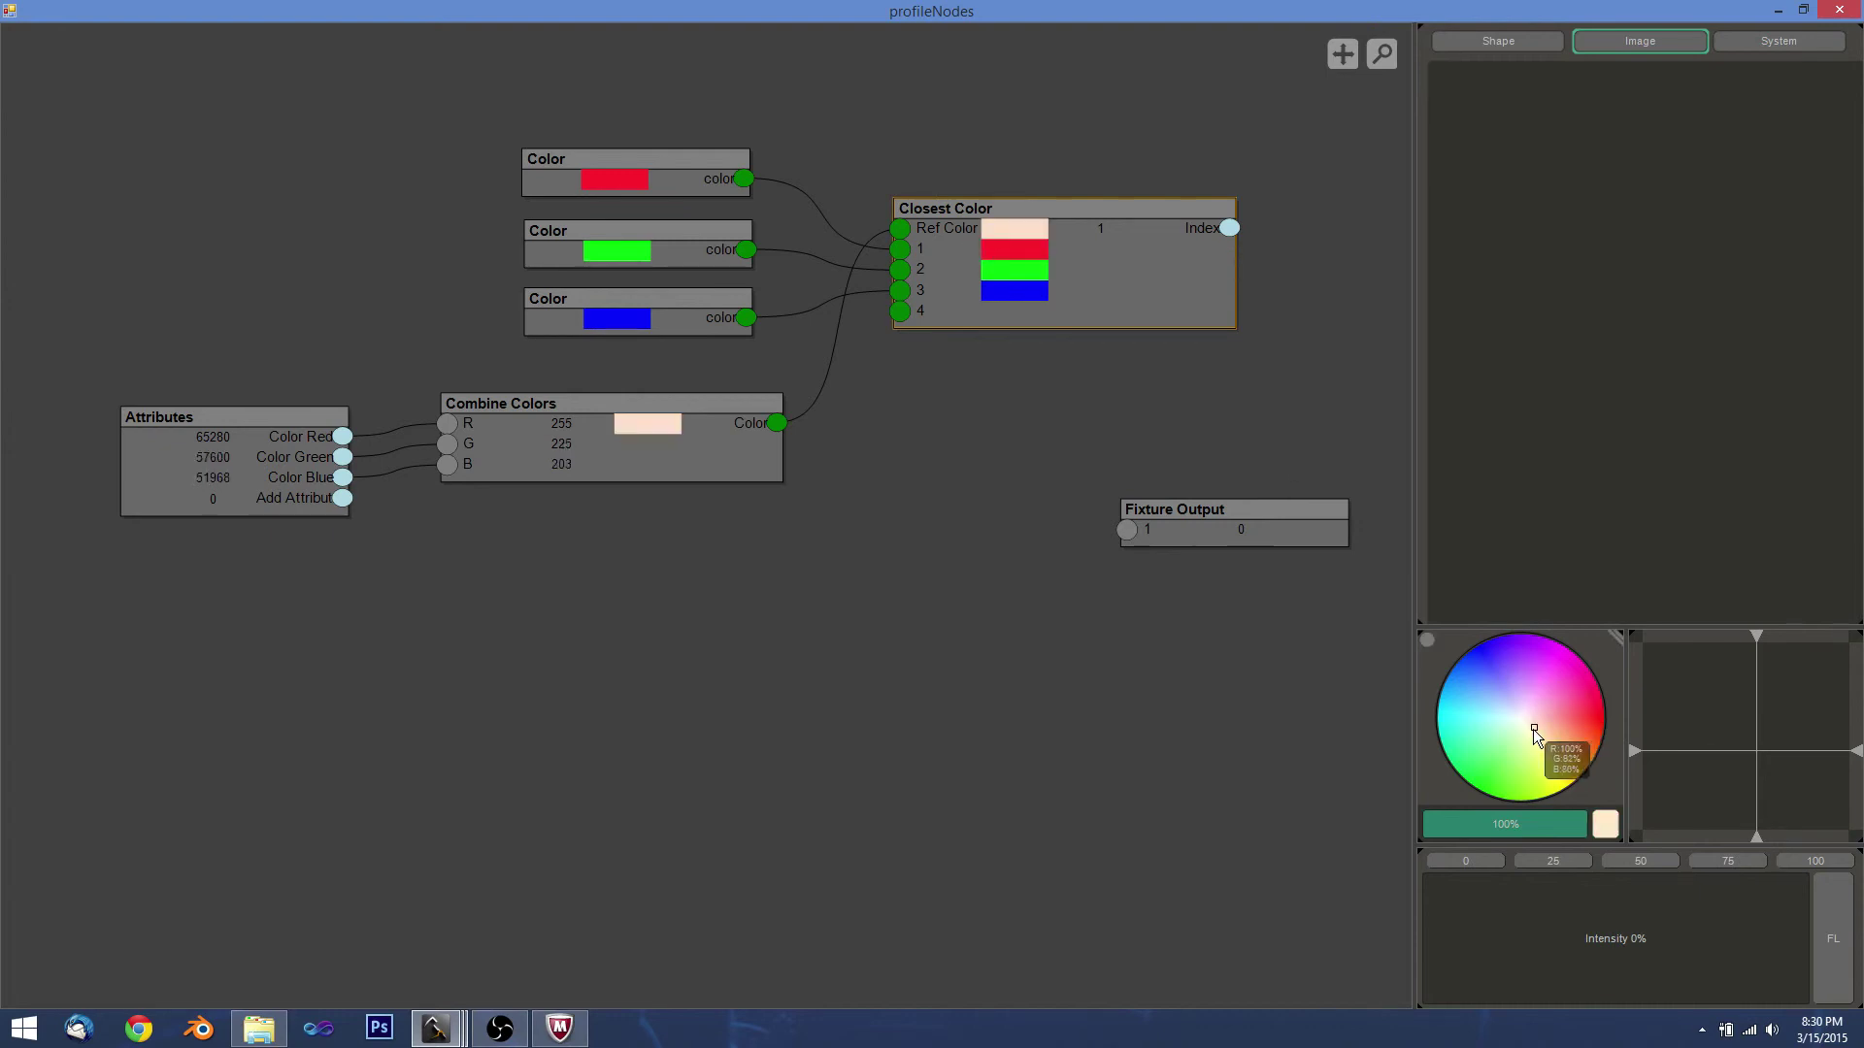
left_click(1481, 784)
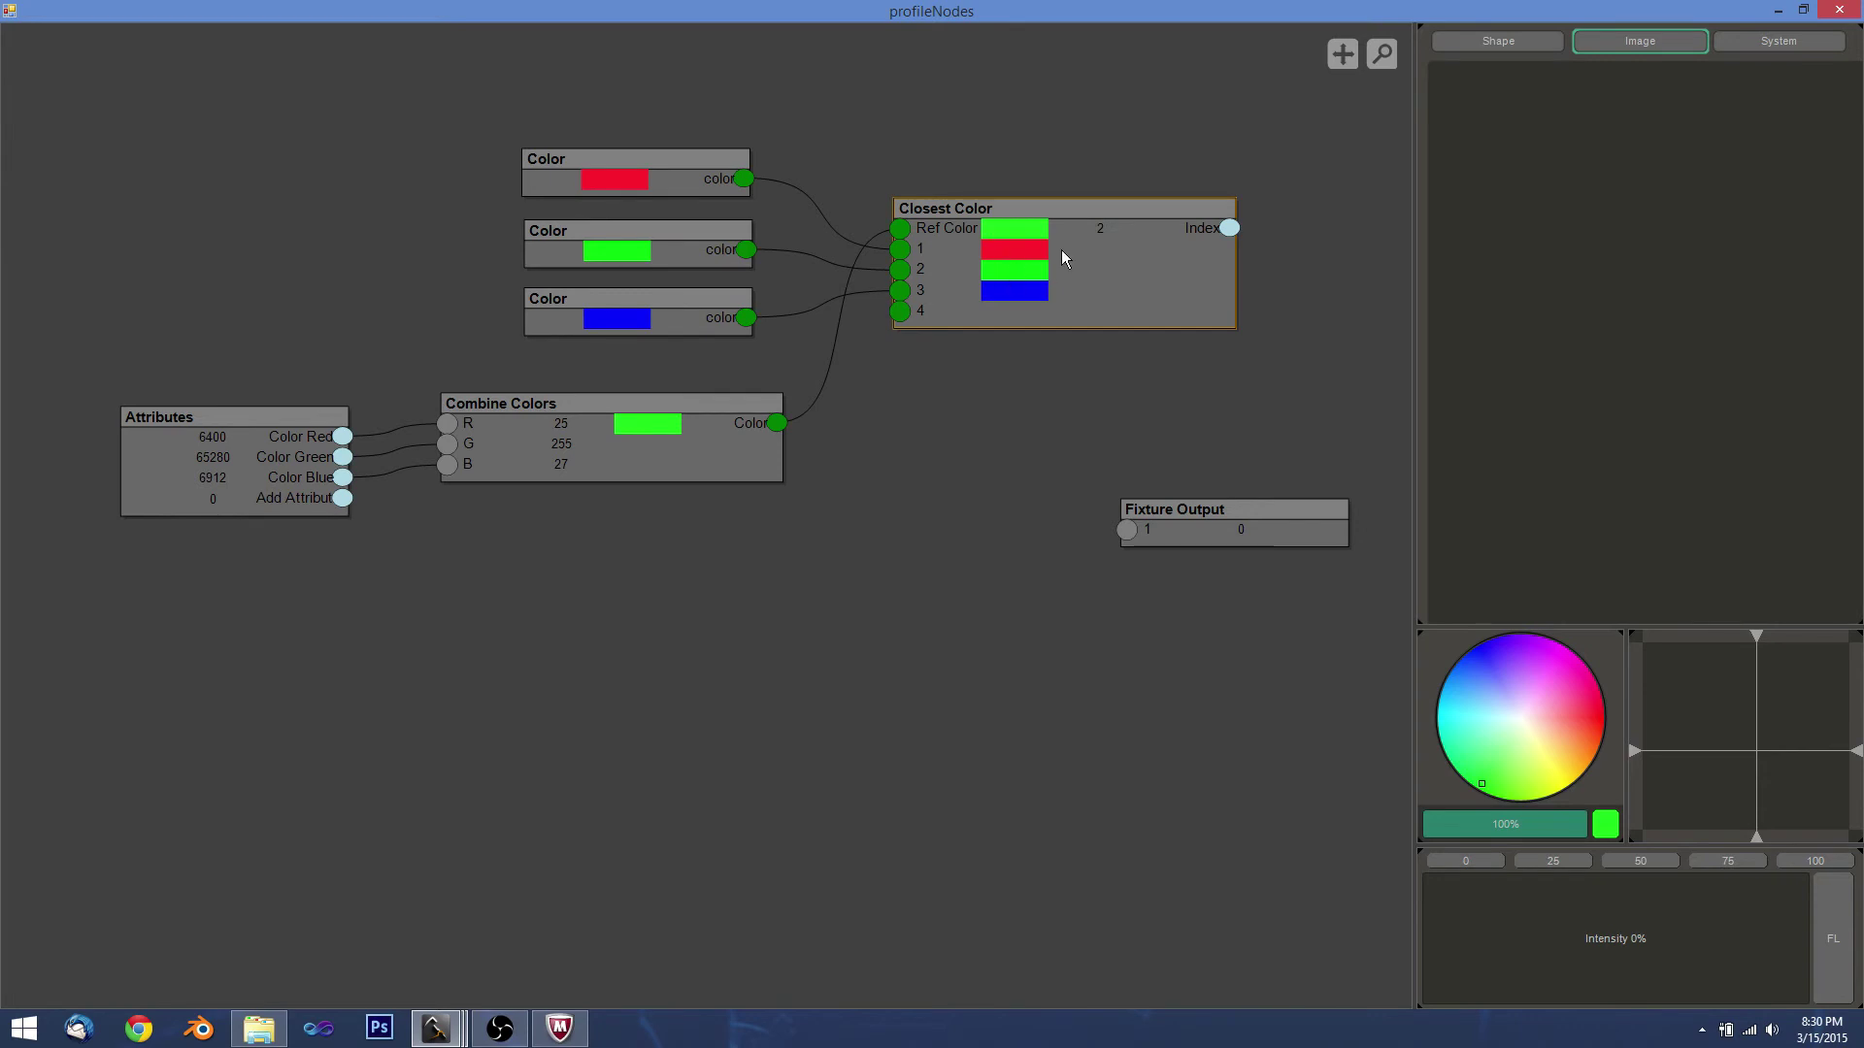
left_click_drag(1485, 680, 1477, 643)
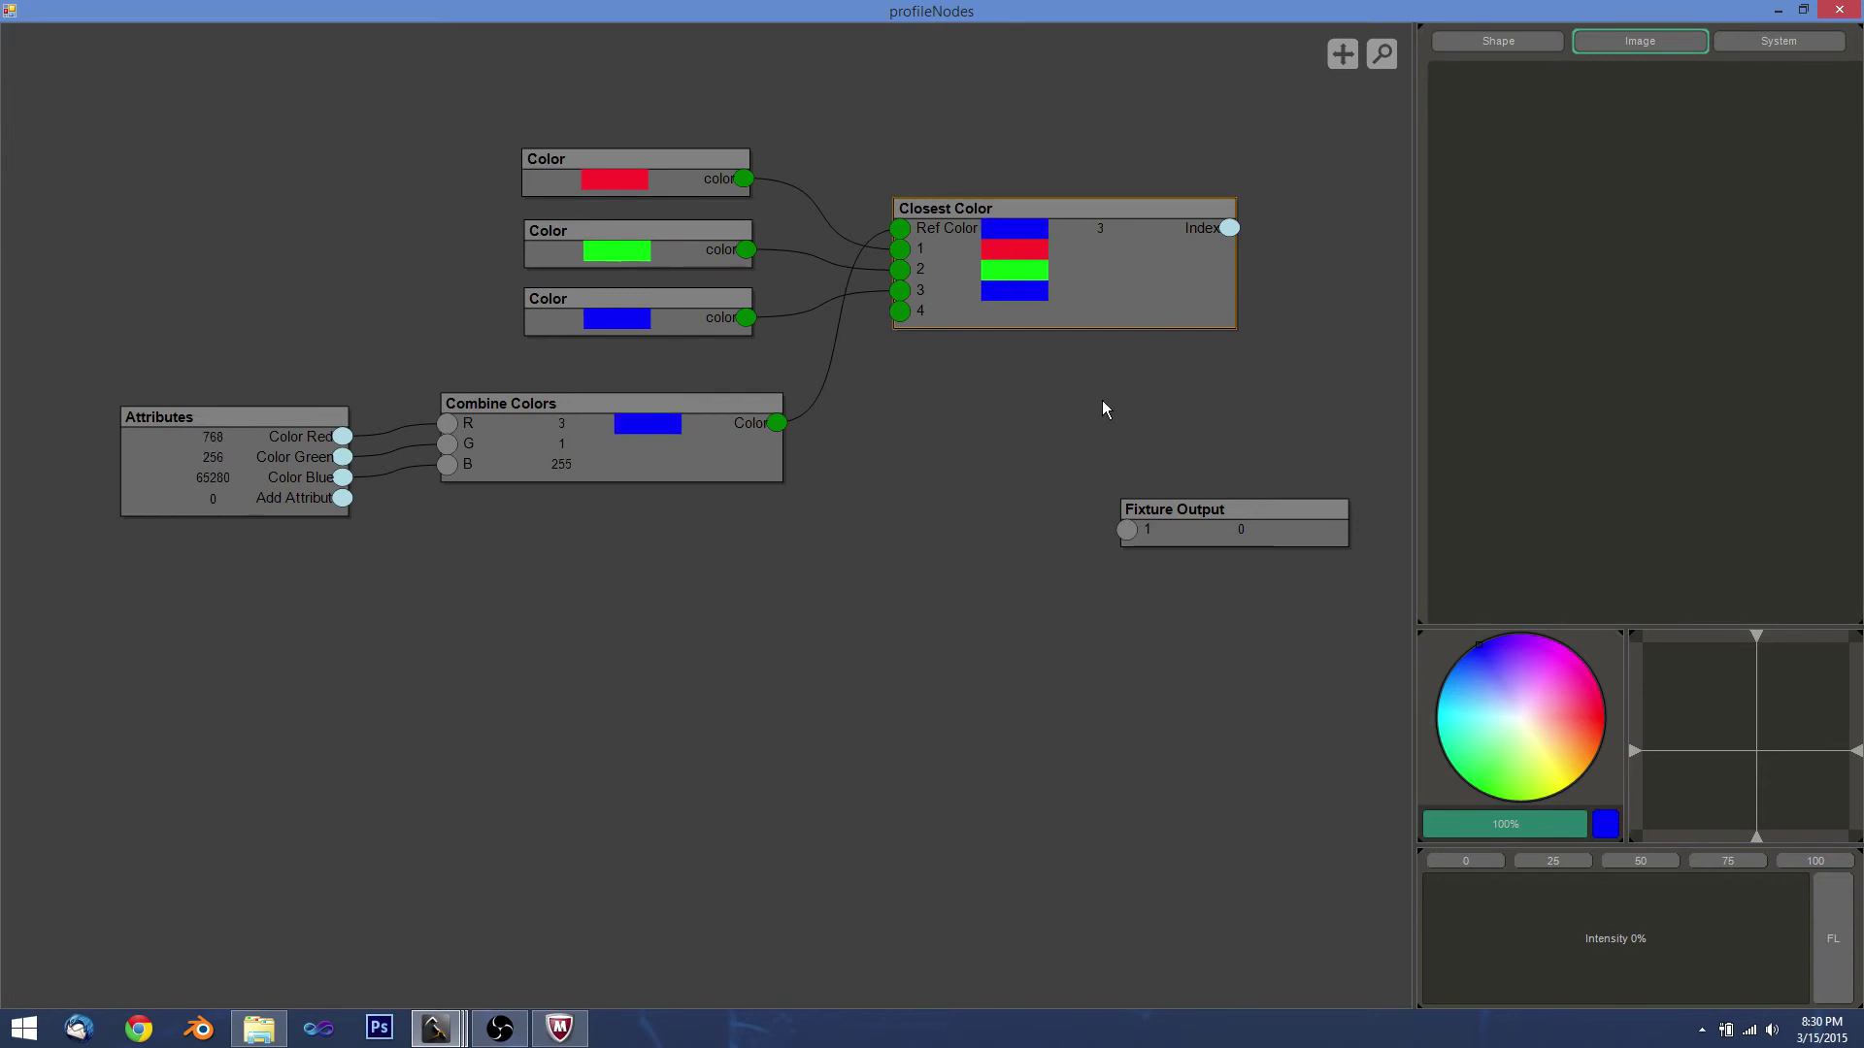
Move Fixture Output down, add a List Selection node beside Closest Color, and connect Closest Color's Index to its Index input.
left_click_drag(1102, 404, 1000, 406)
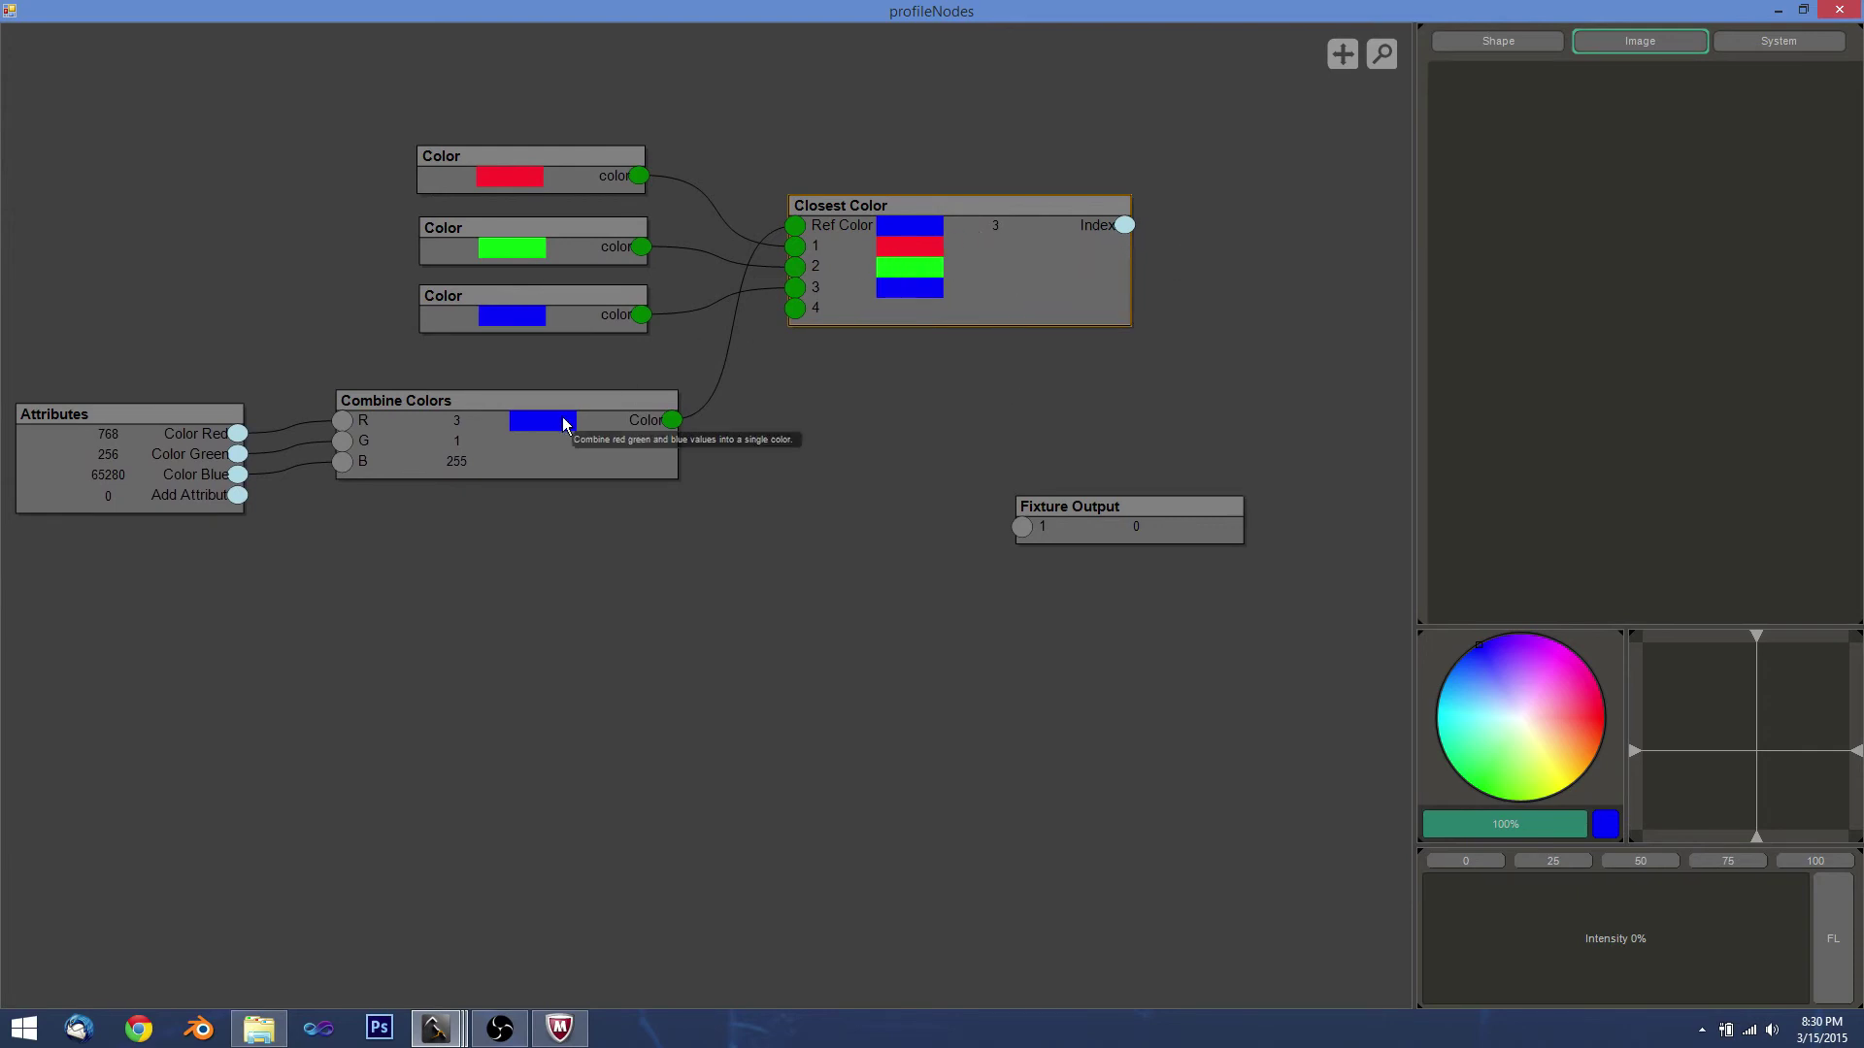
left_click_drag(1120, 506, 1130, 644)
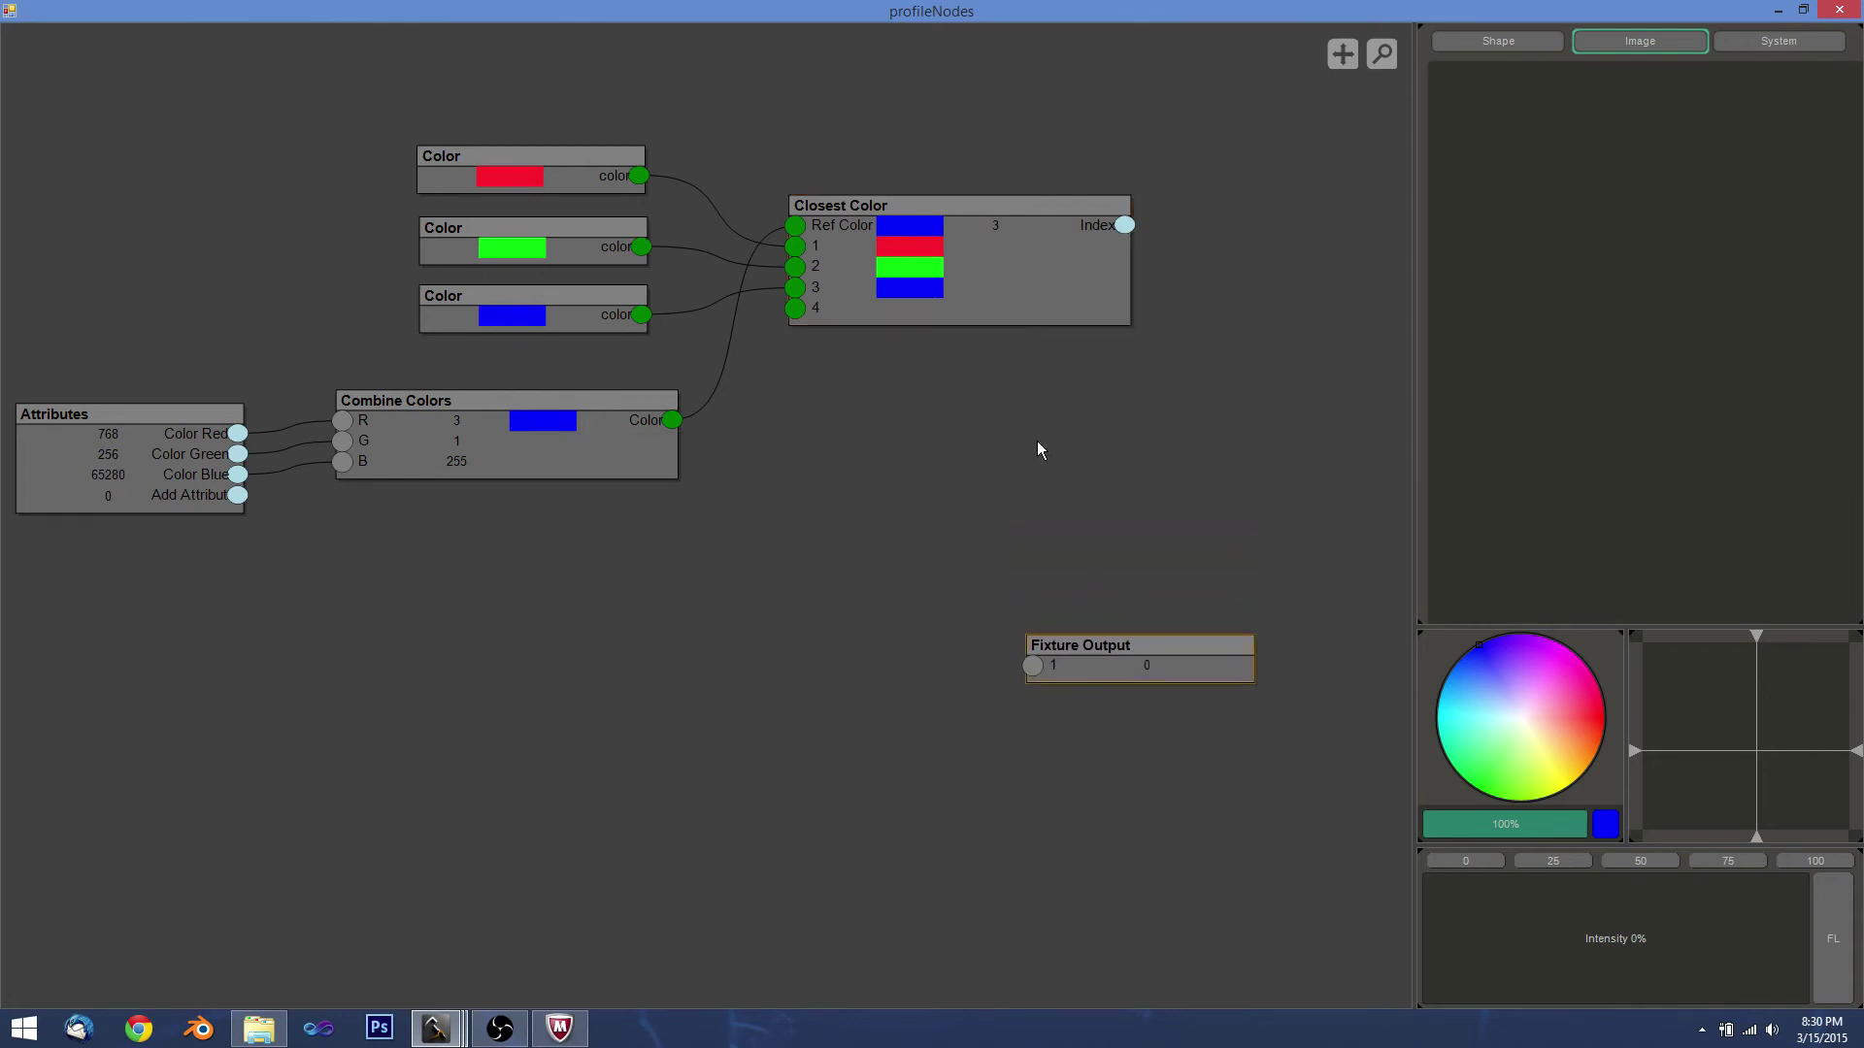
scroll(935, 470, "down", 1)
right_click(998, 427)
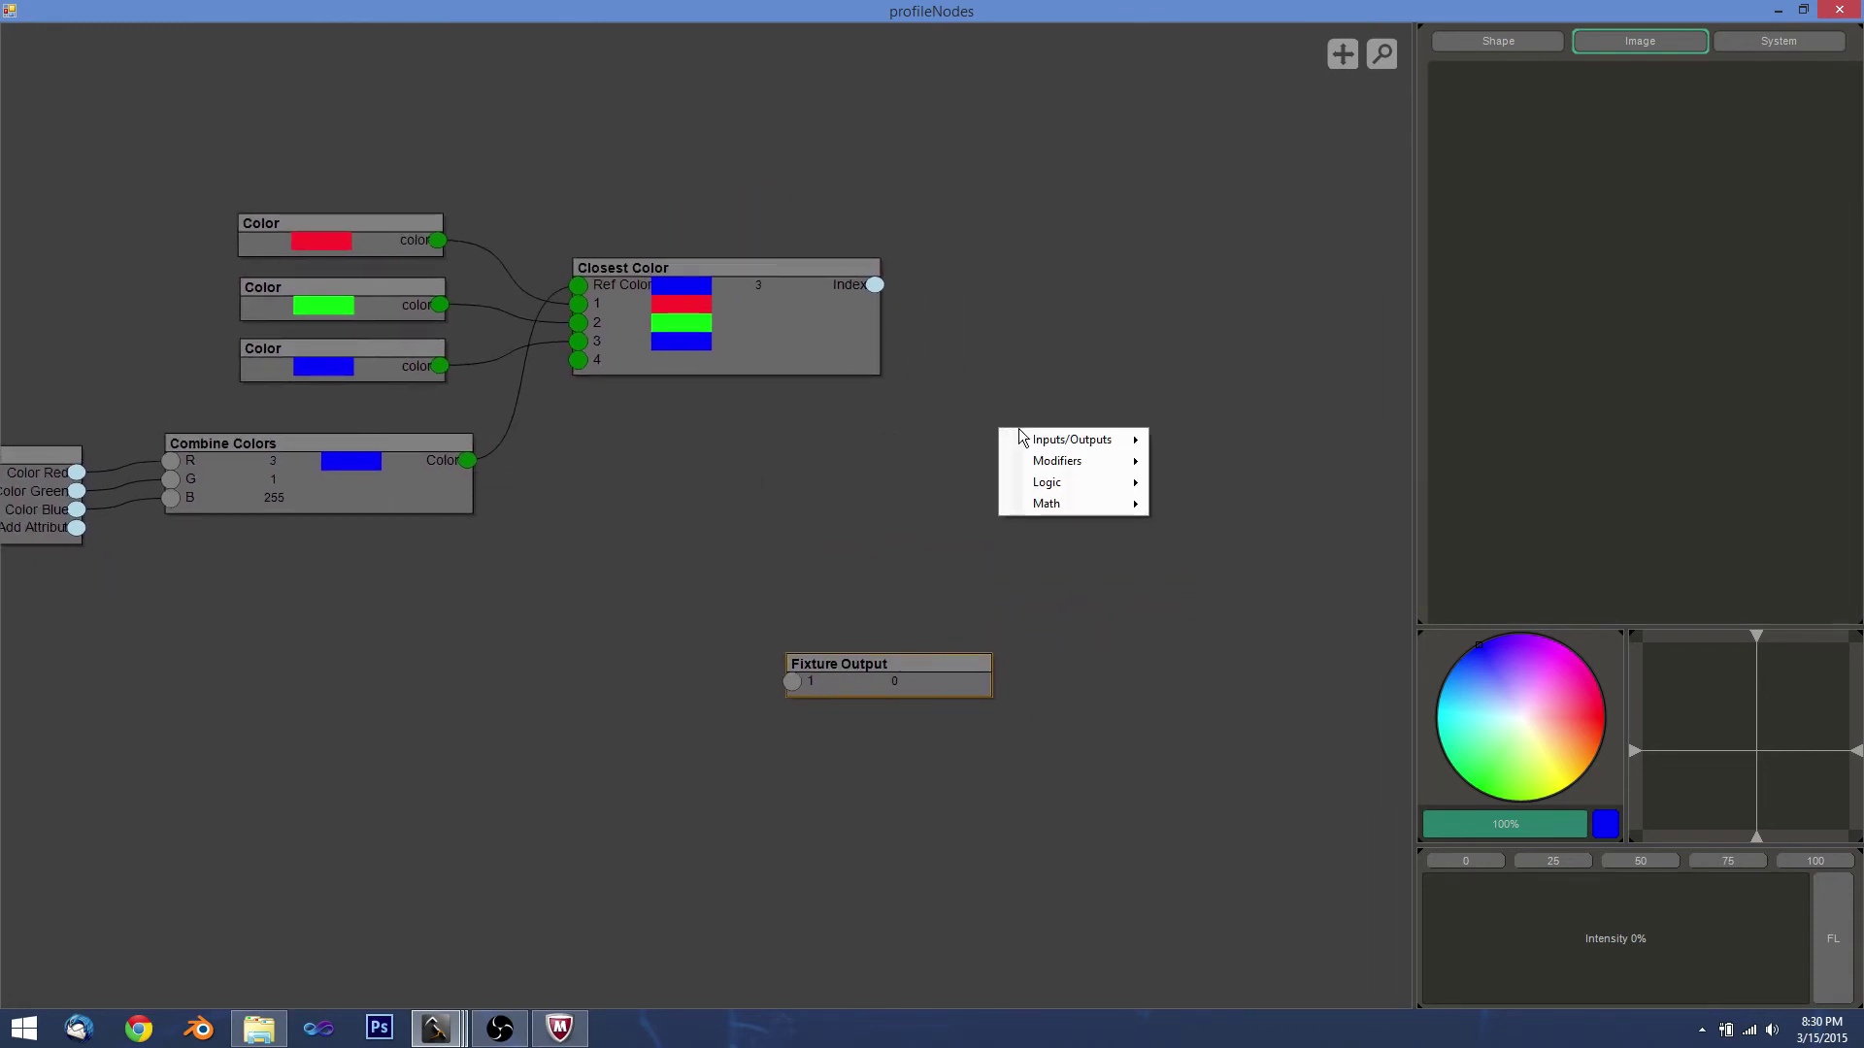
mouse_move(1089, 483)
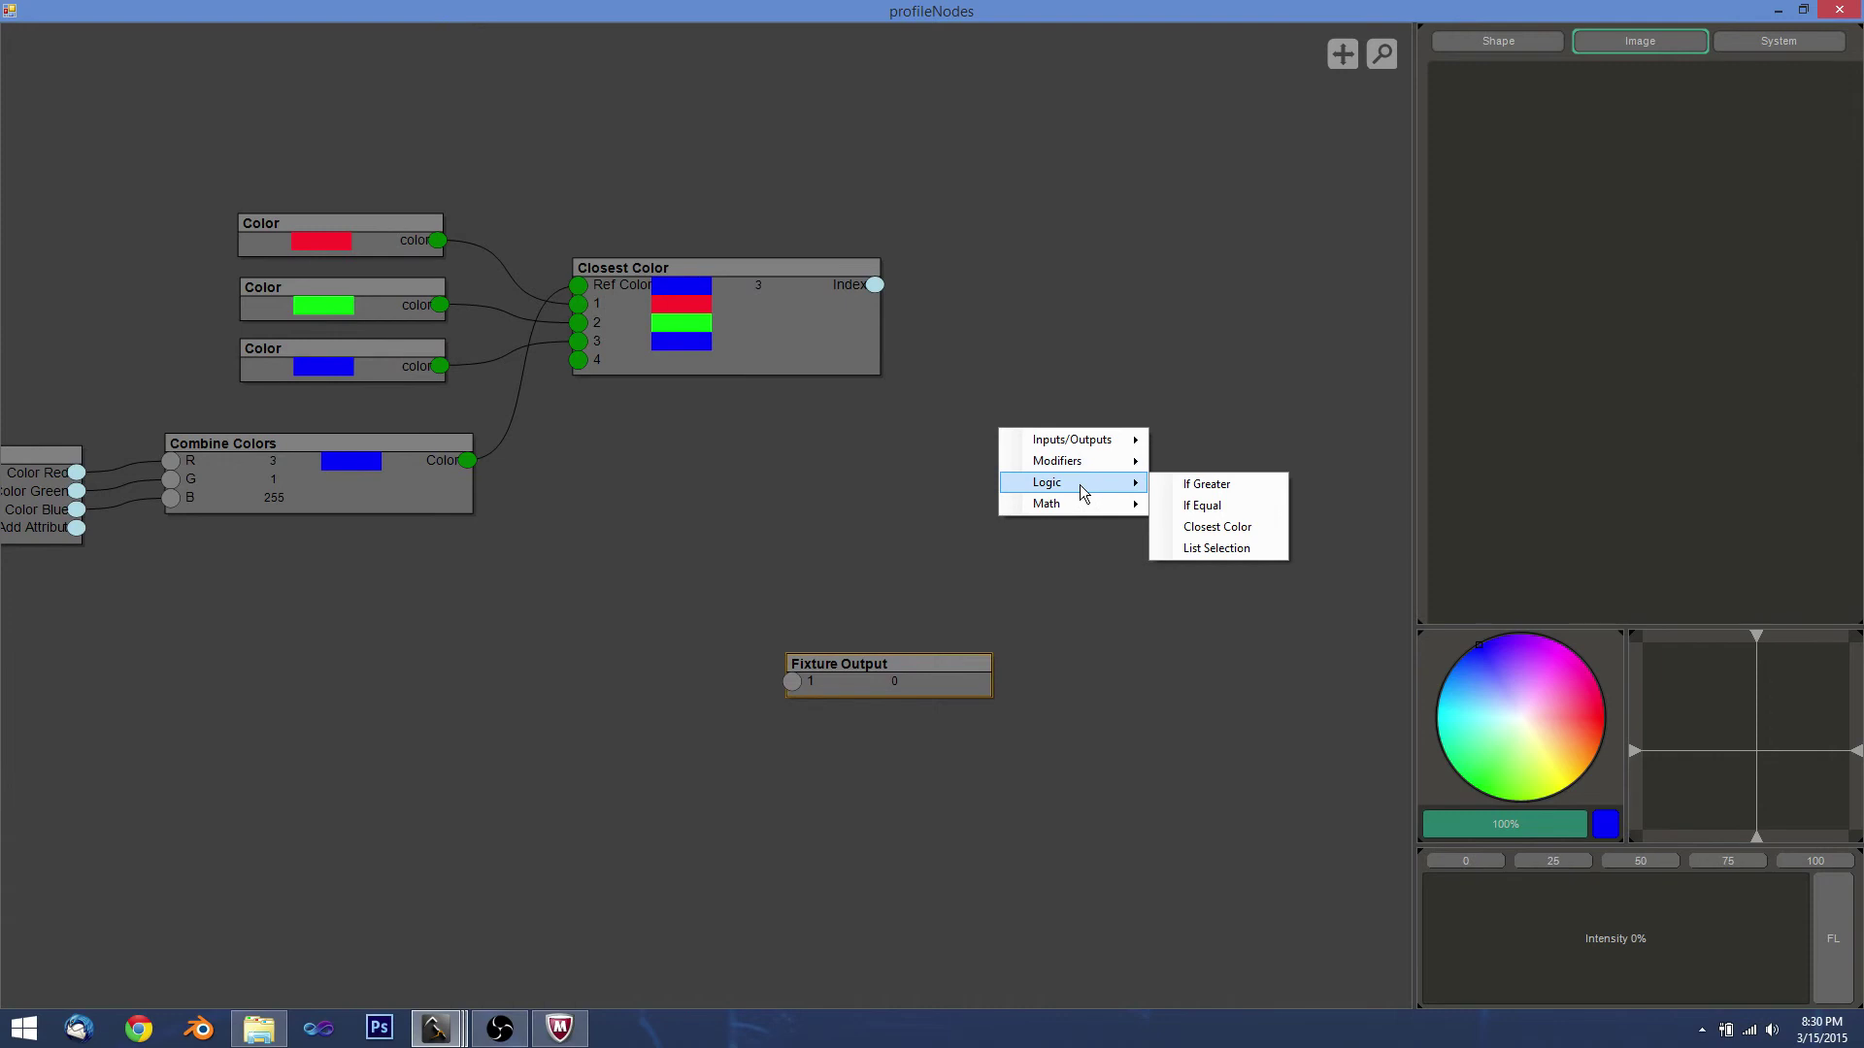
left_click(1220, 549)
left_click_drag(1165, 451, 1121, 284)
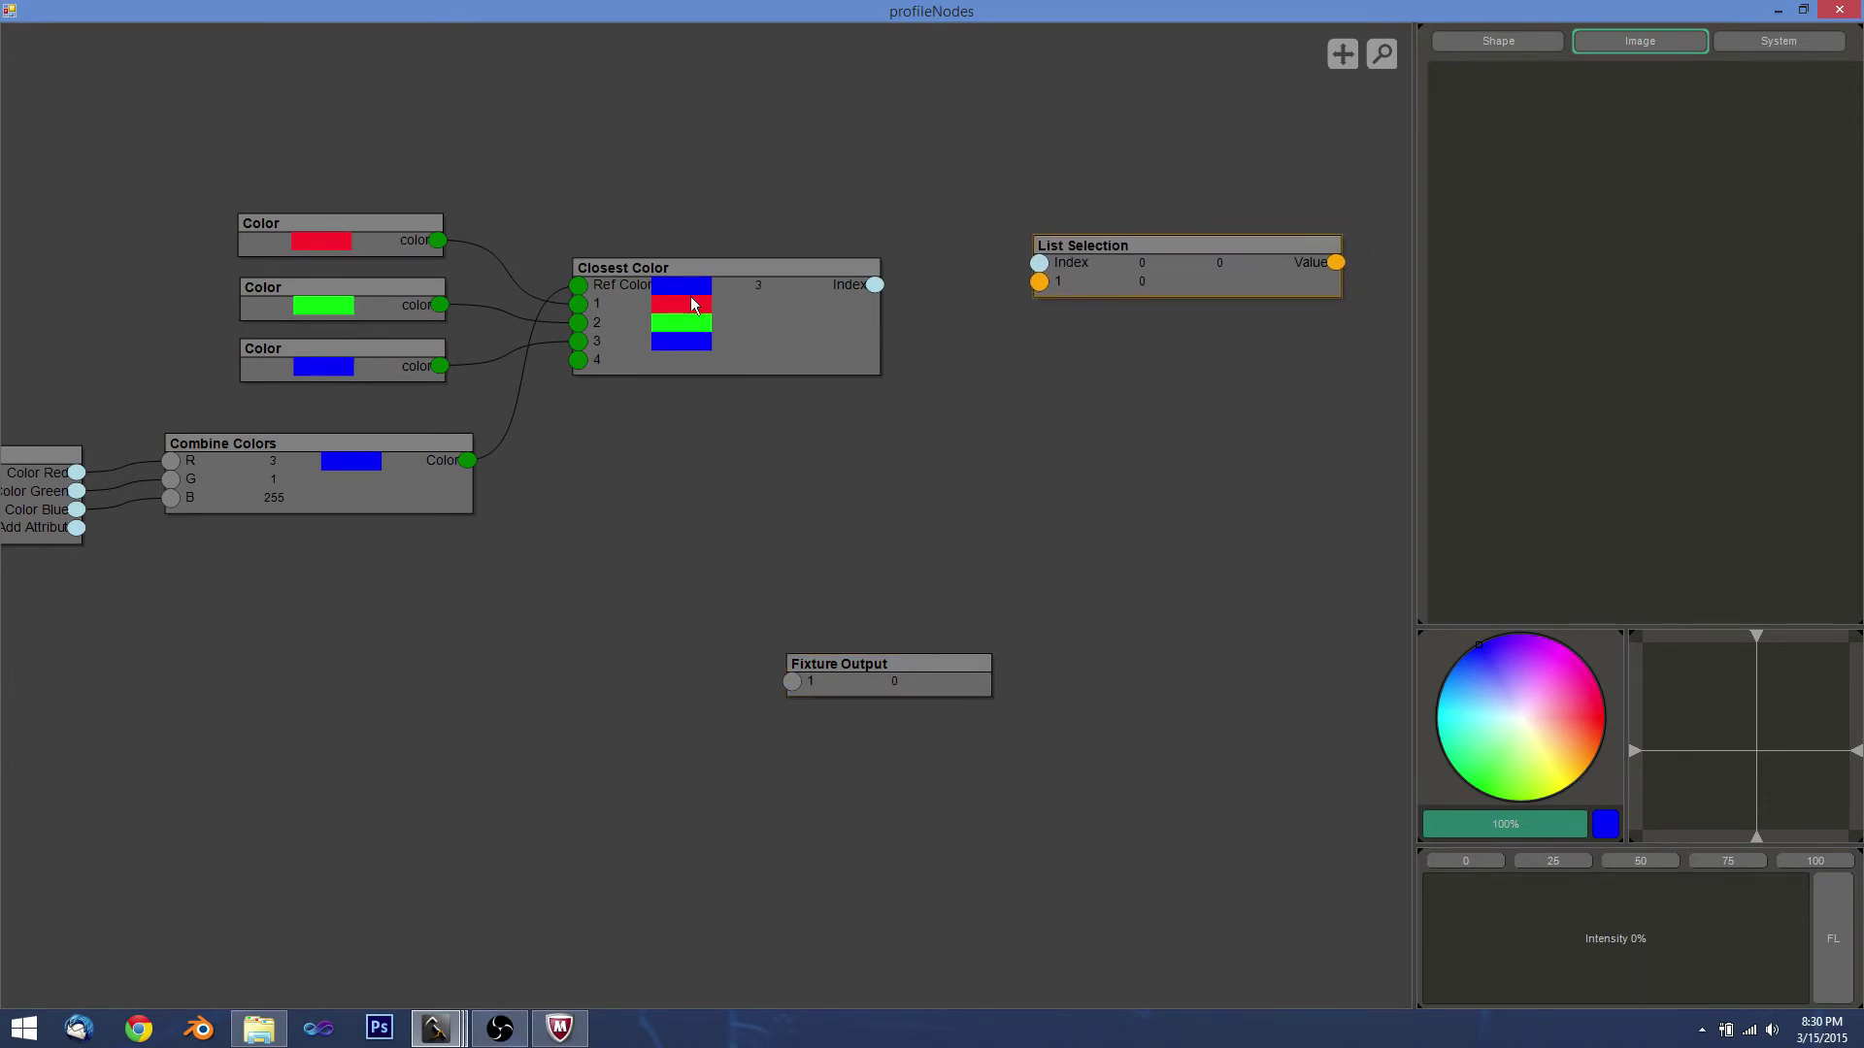
left_click_drag(922, 278, 1058, 325)
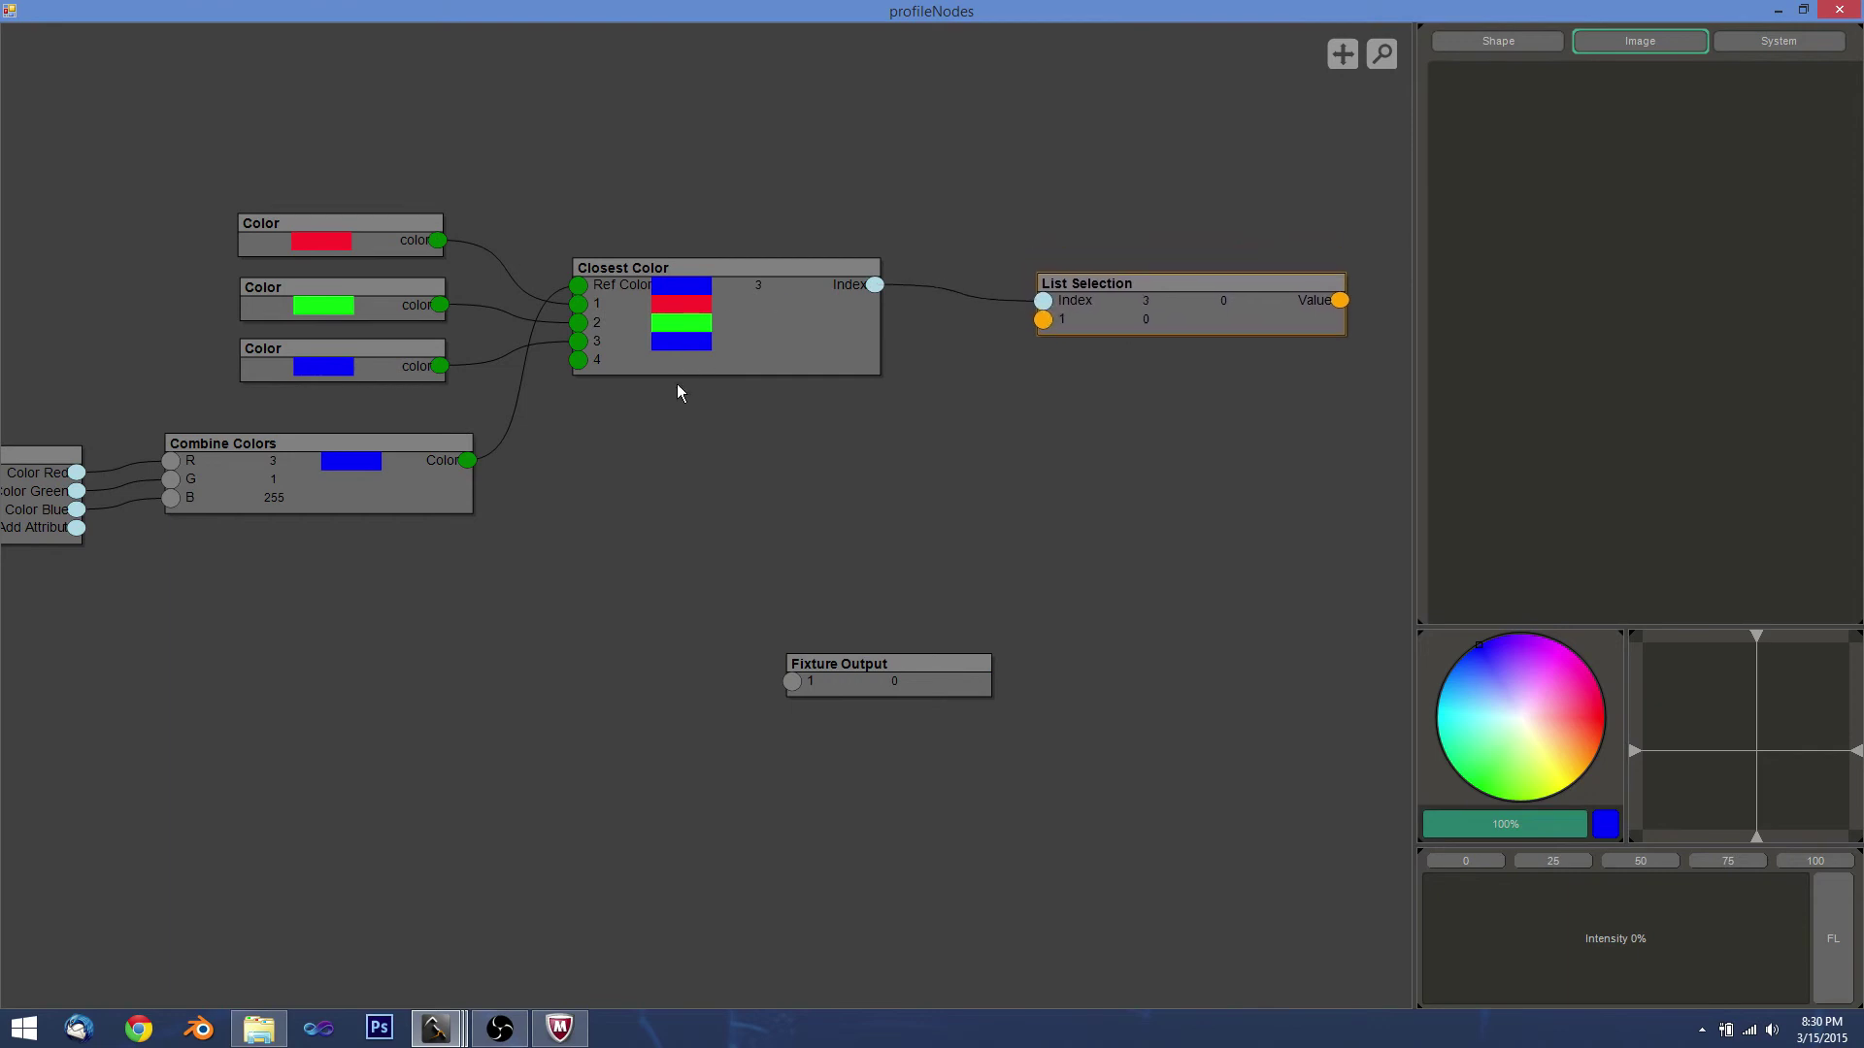
right_click(912, 147)
mouse_move(966, 164)
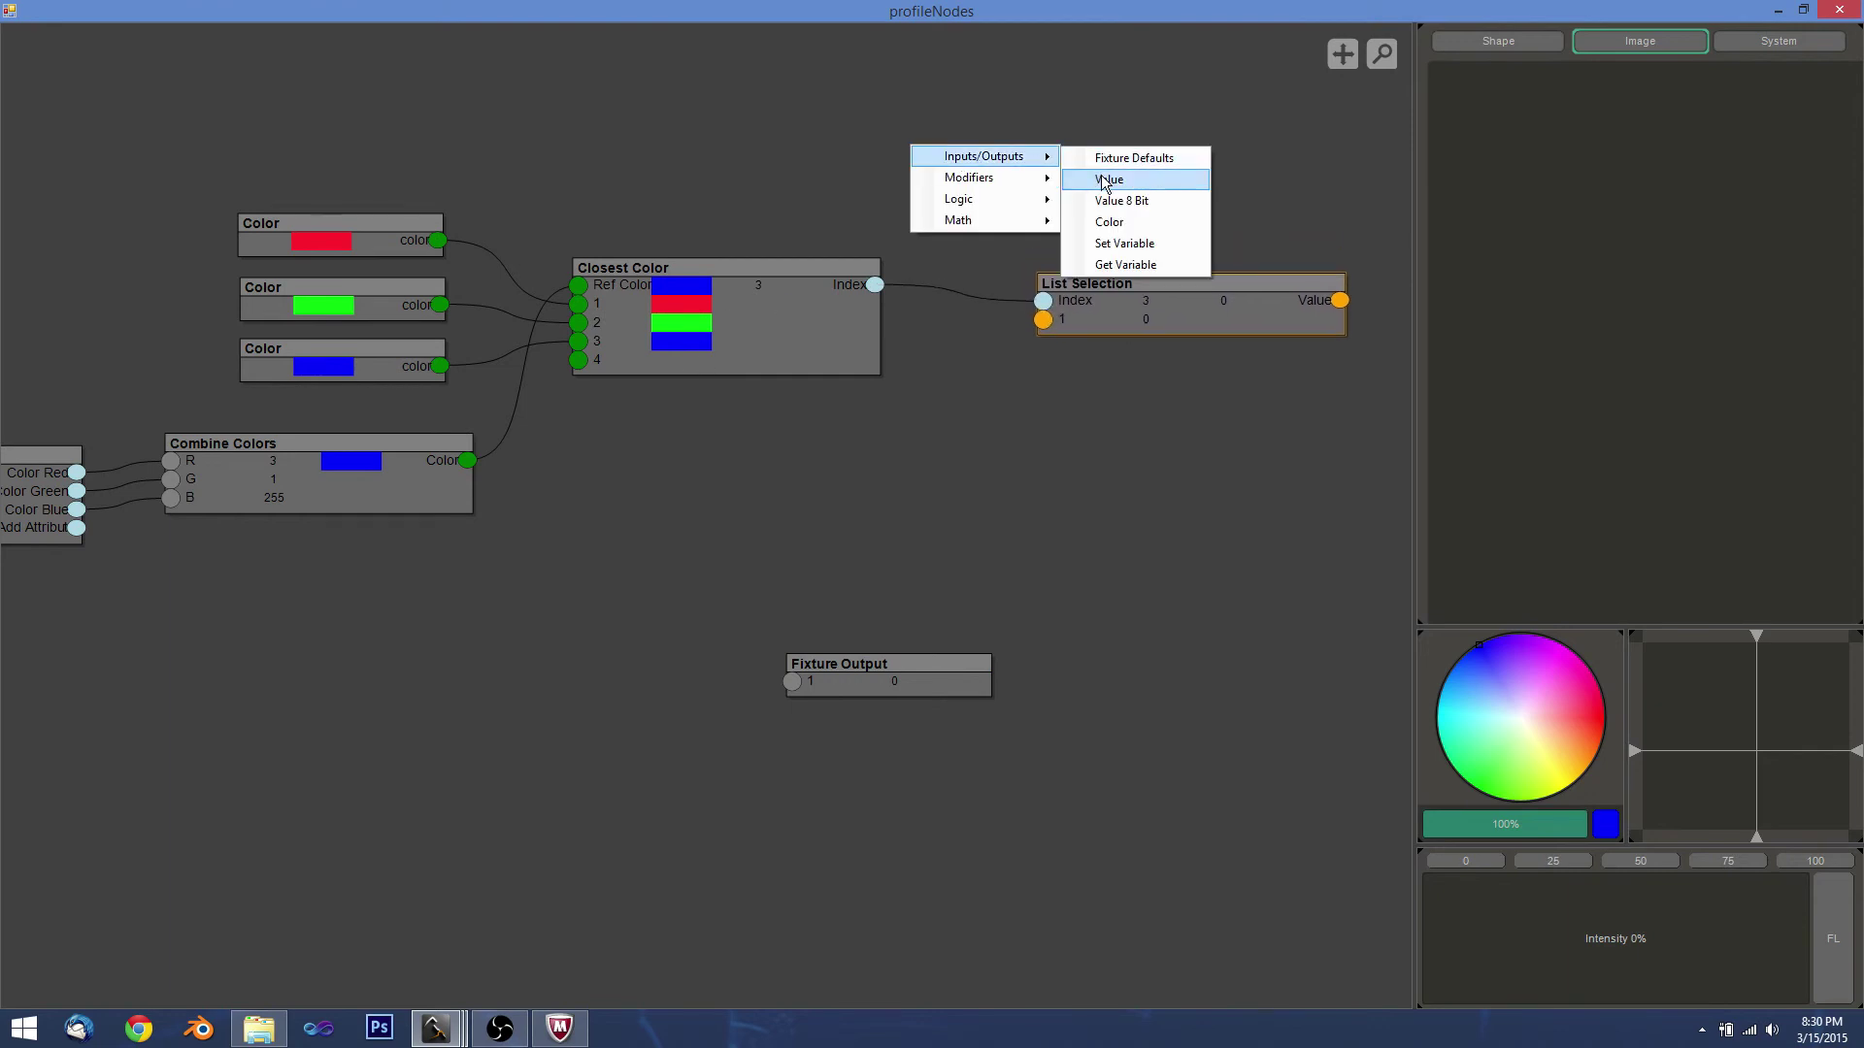
left_click(1107, 178)
left_click_drag(1044, 76, 967, 131)
double_click(967, 131)
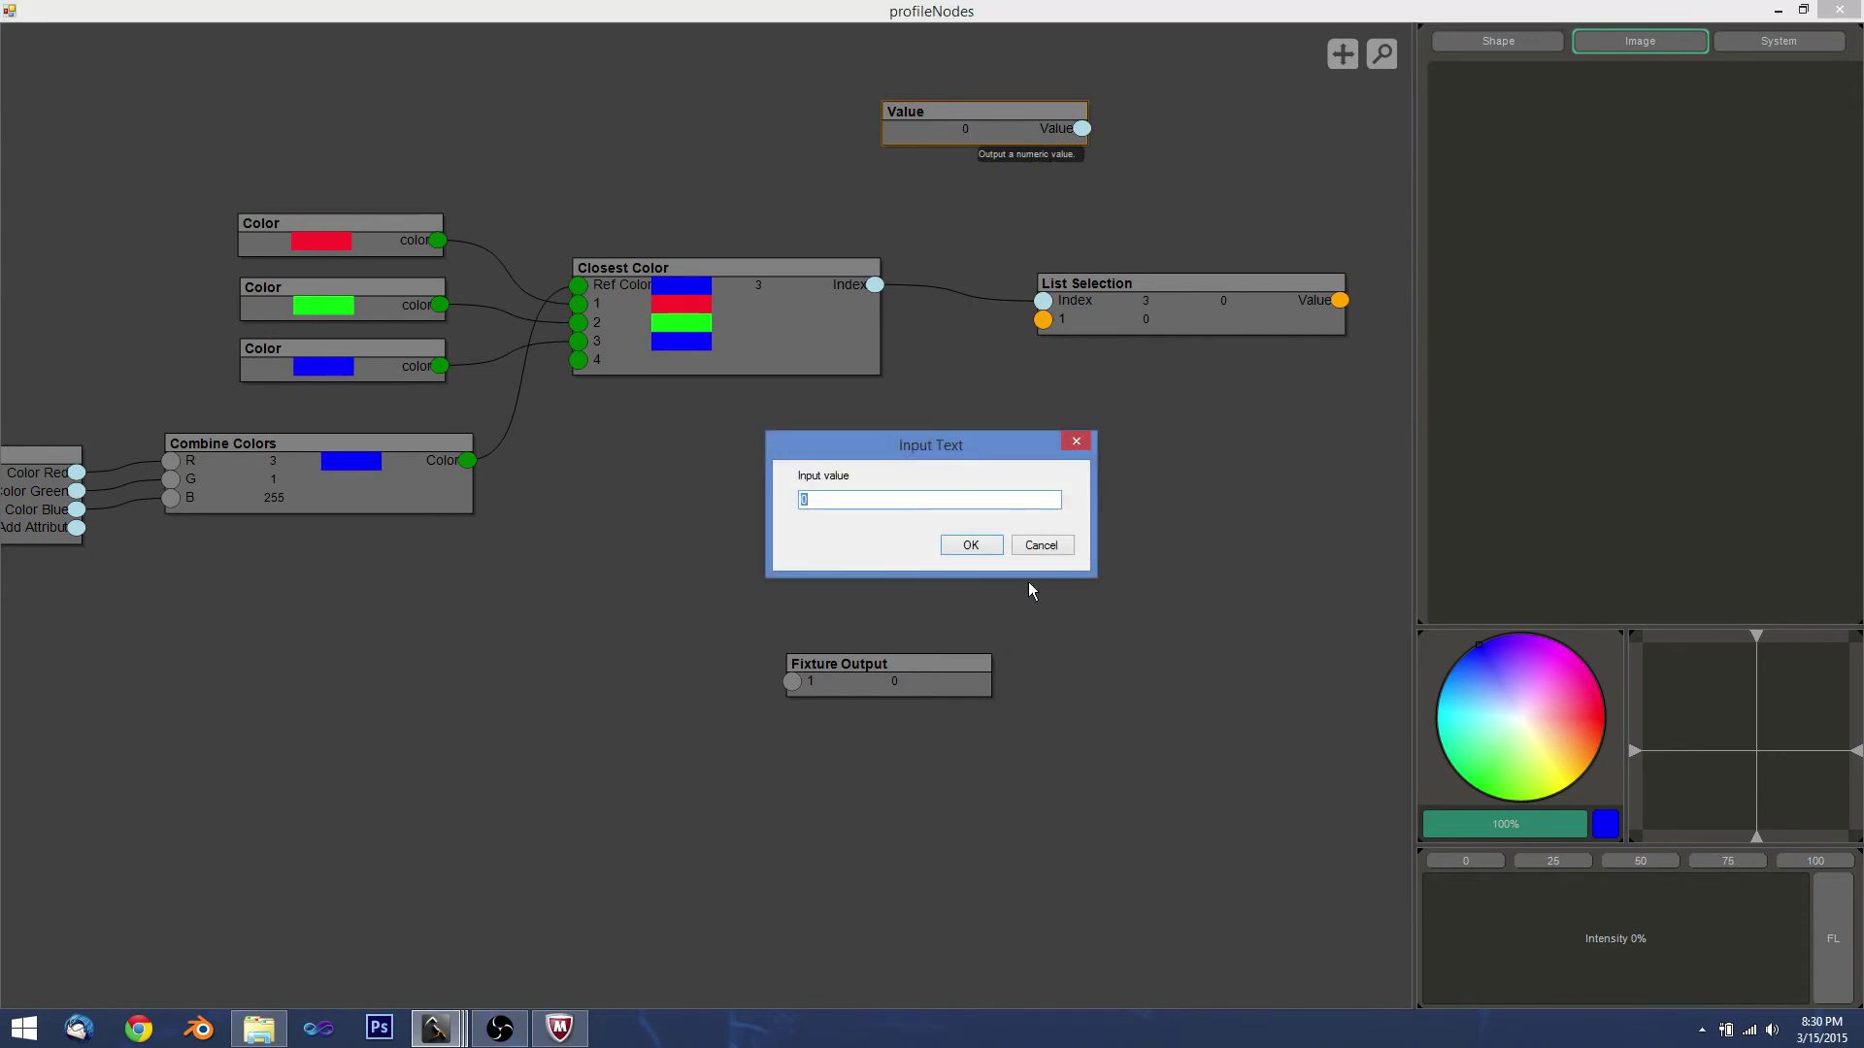
left_click(1031, 545)
key("Delete")
Add a Value 8 Bit node above Closest Color and List Selection, and set its value to 50.
right_click(977, 124)
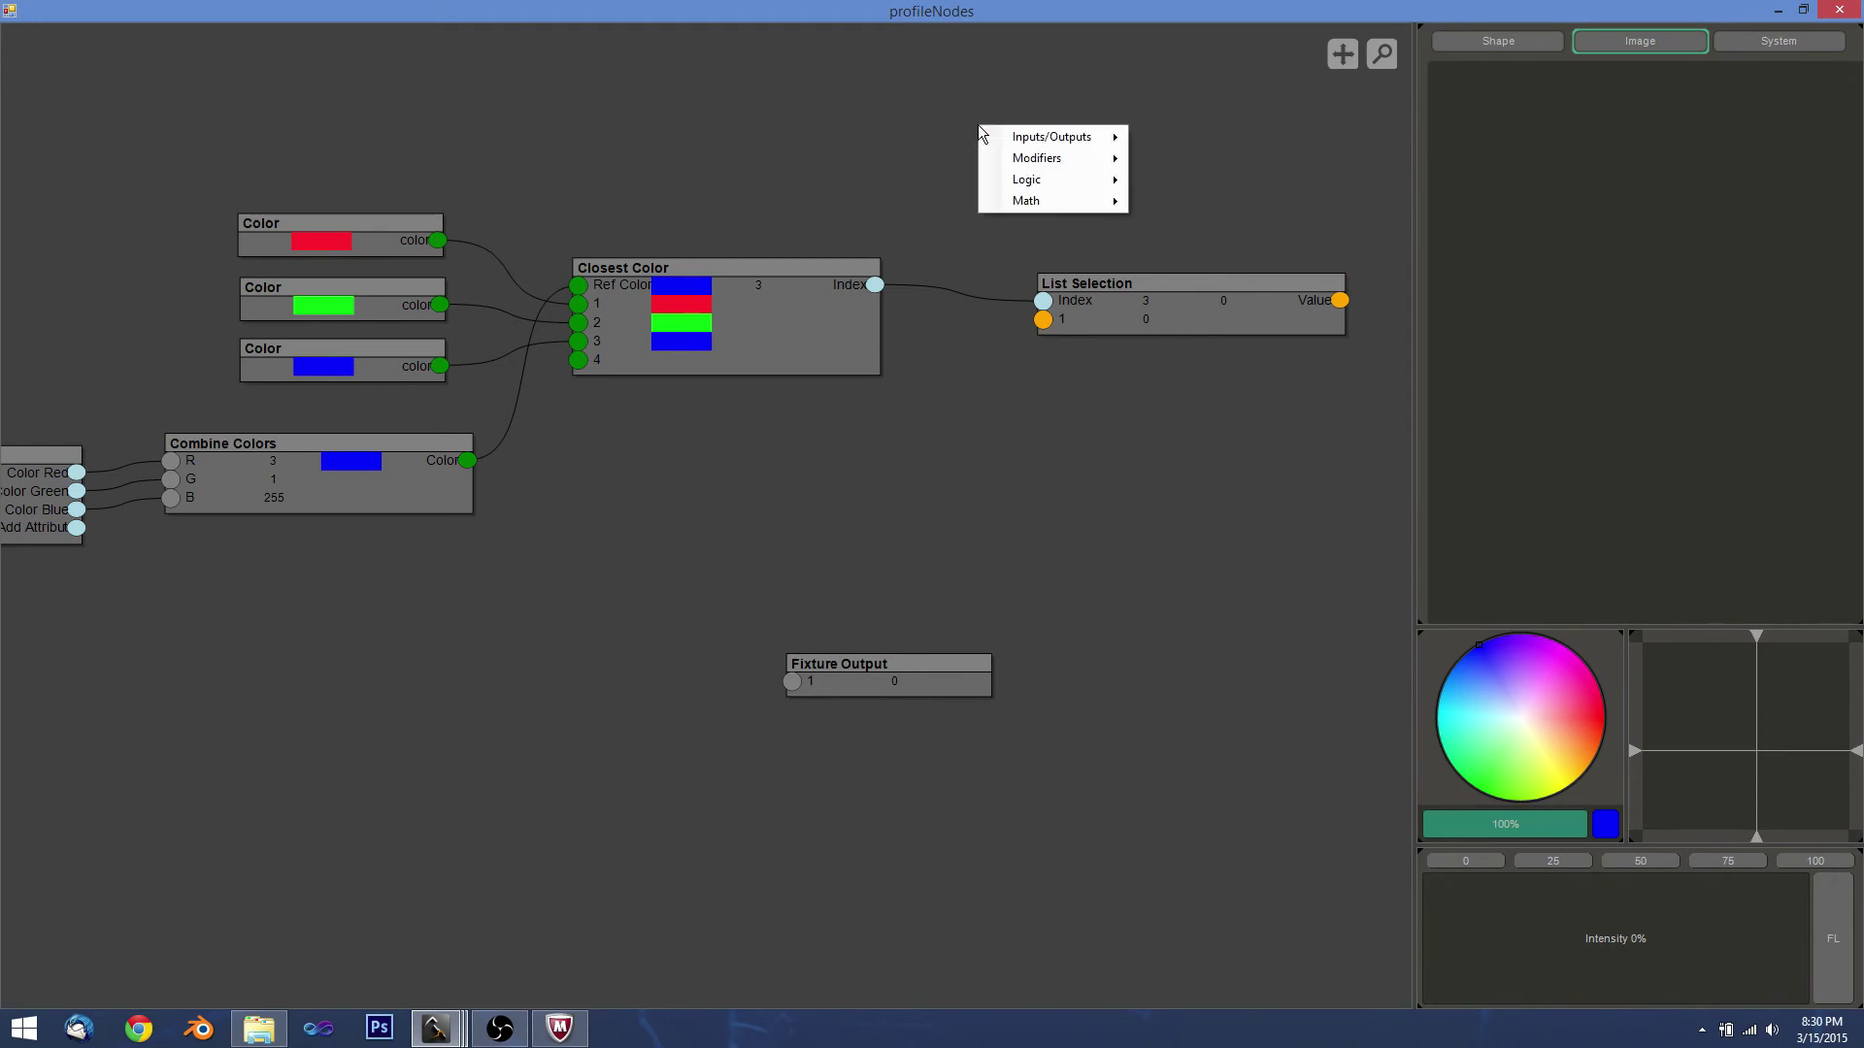
left_click(1191, 179)
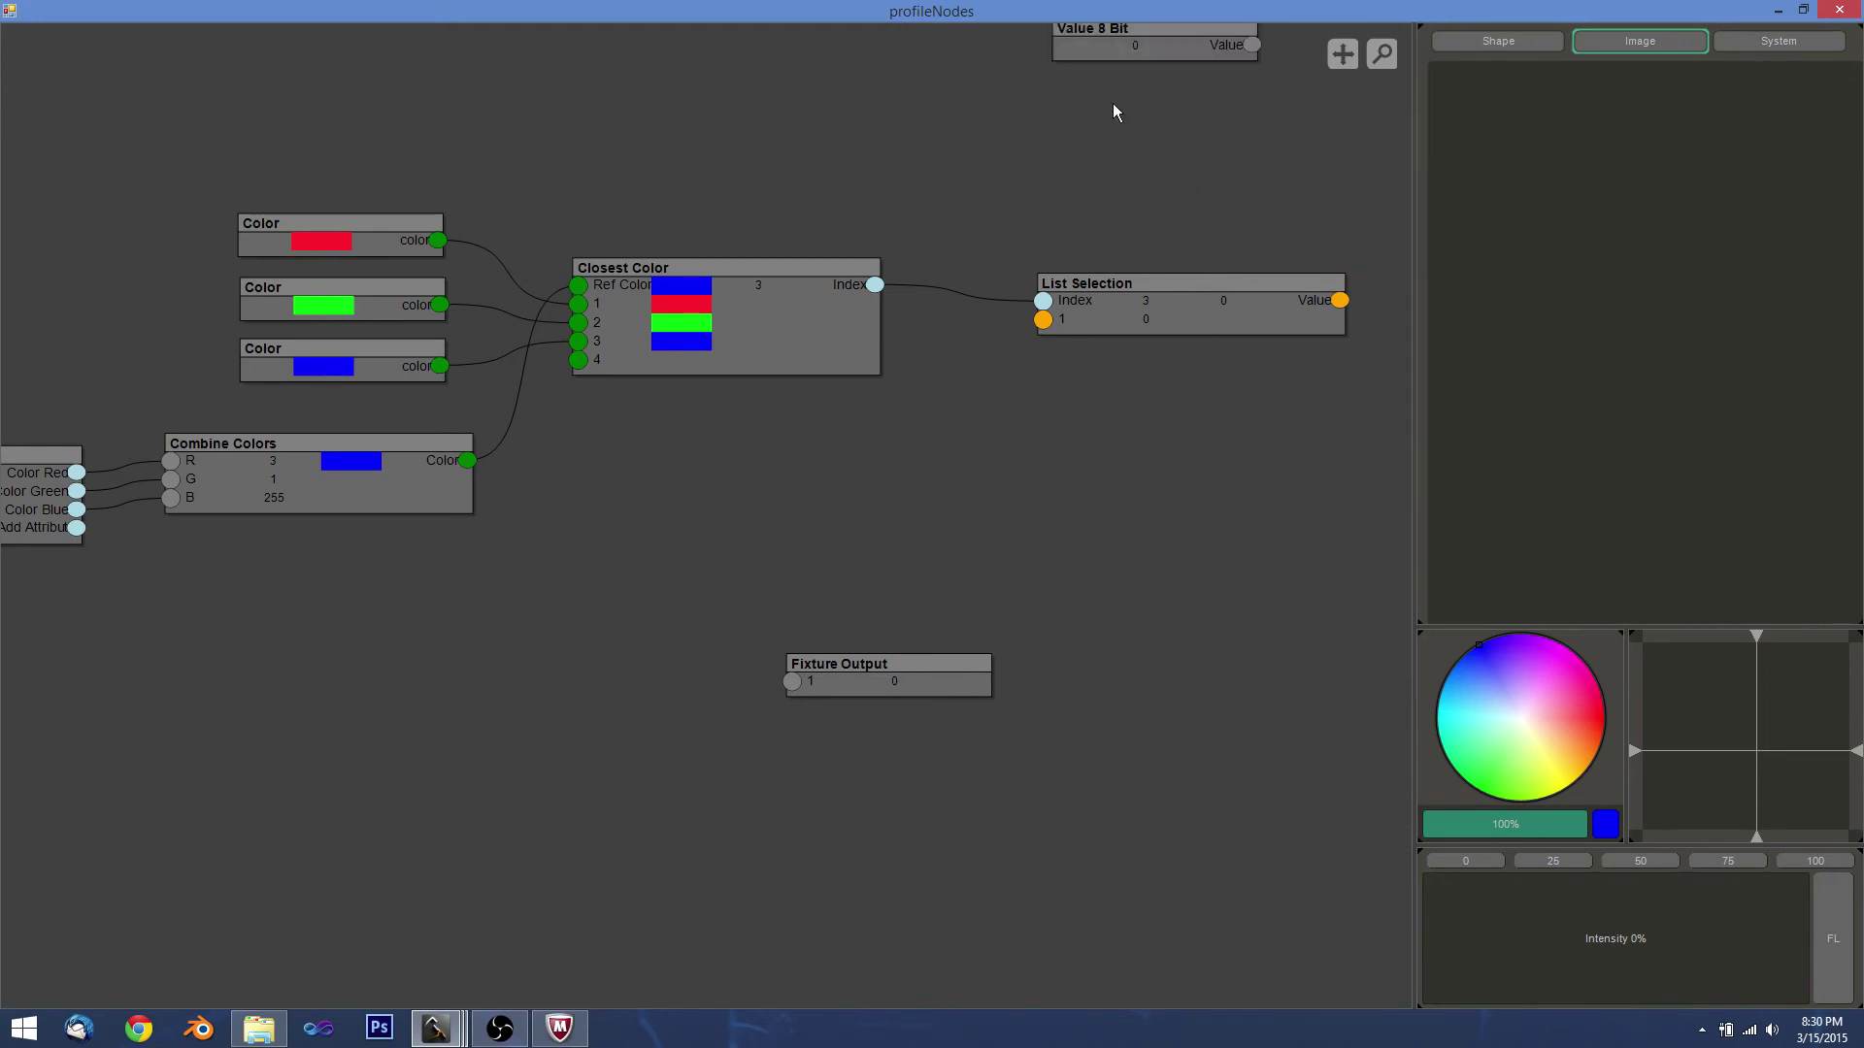
double_click(964, 145)
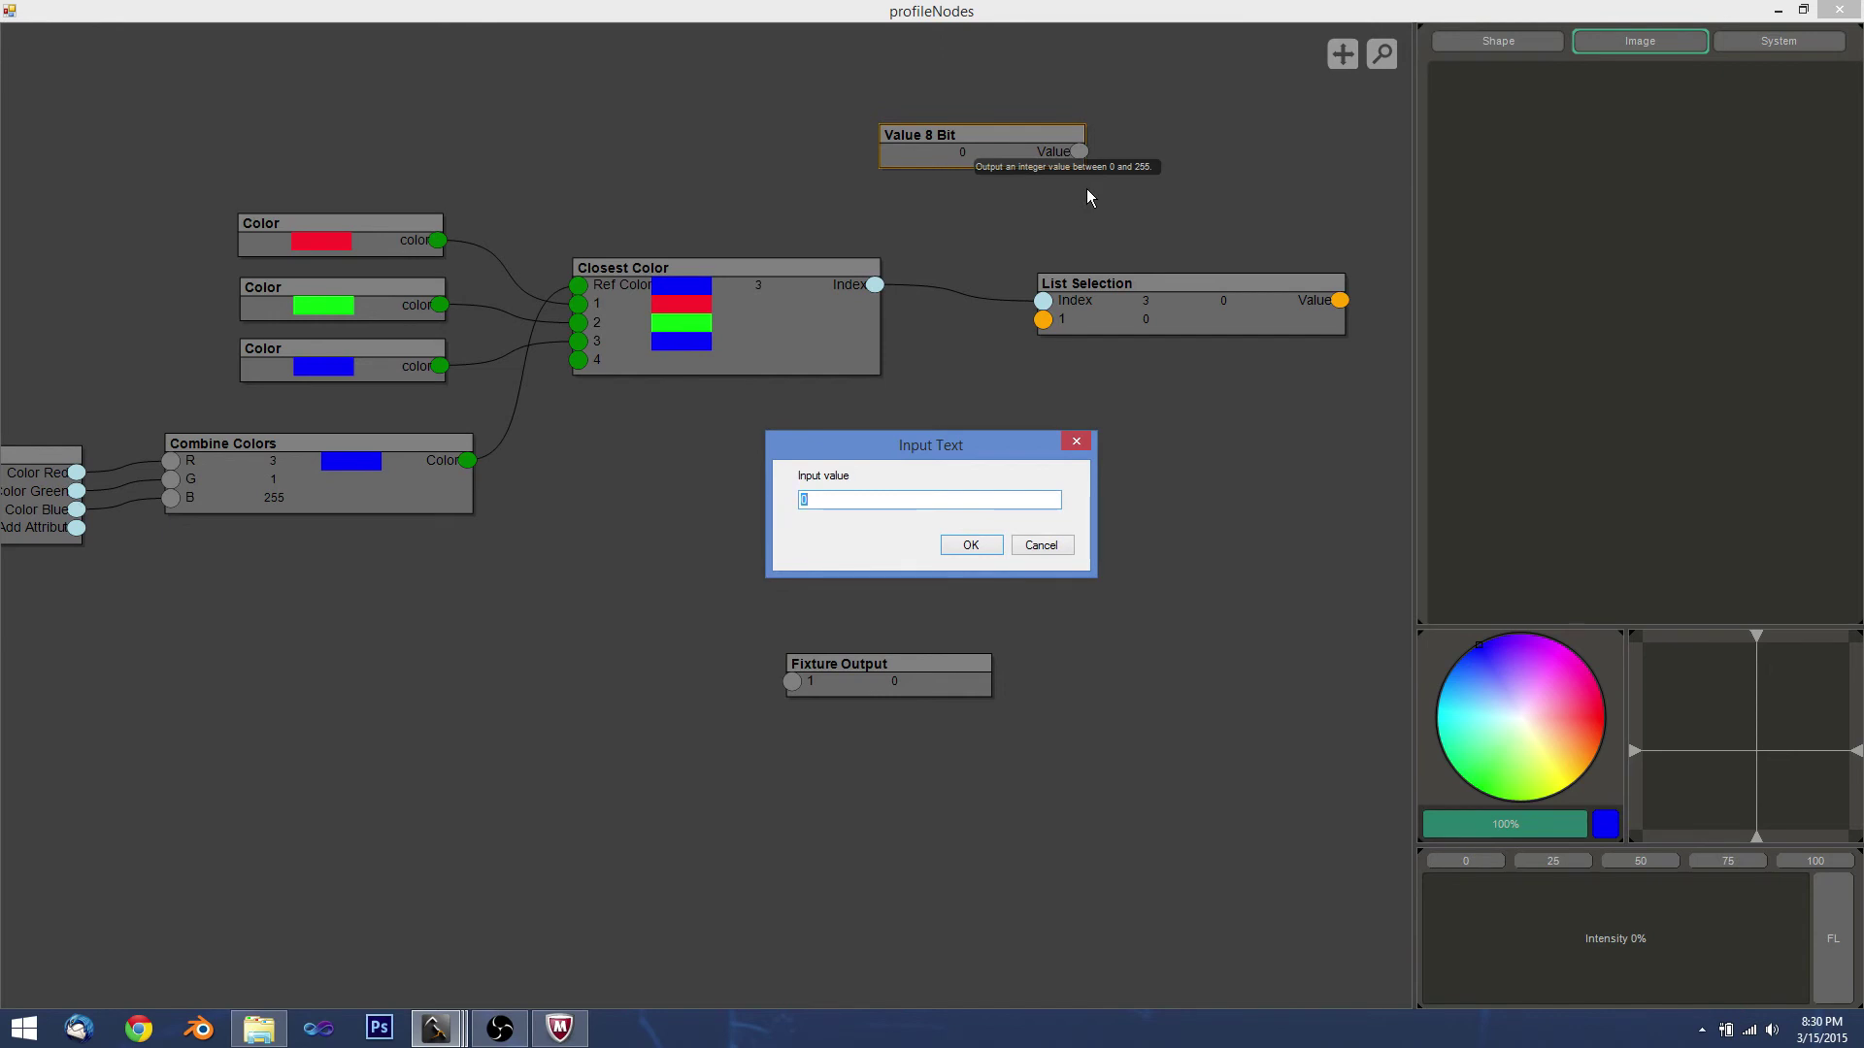
type("50")
left_click(967, 544)
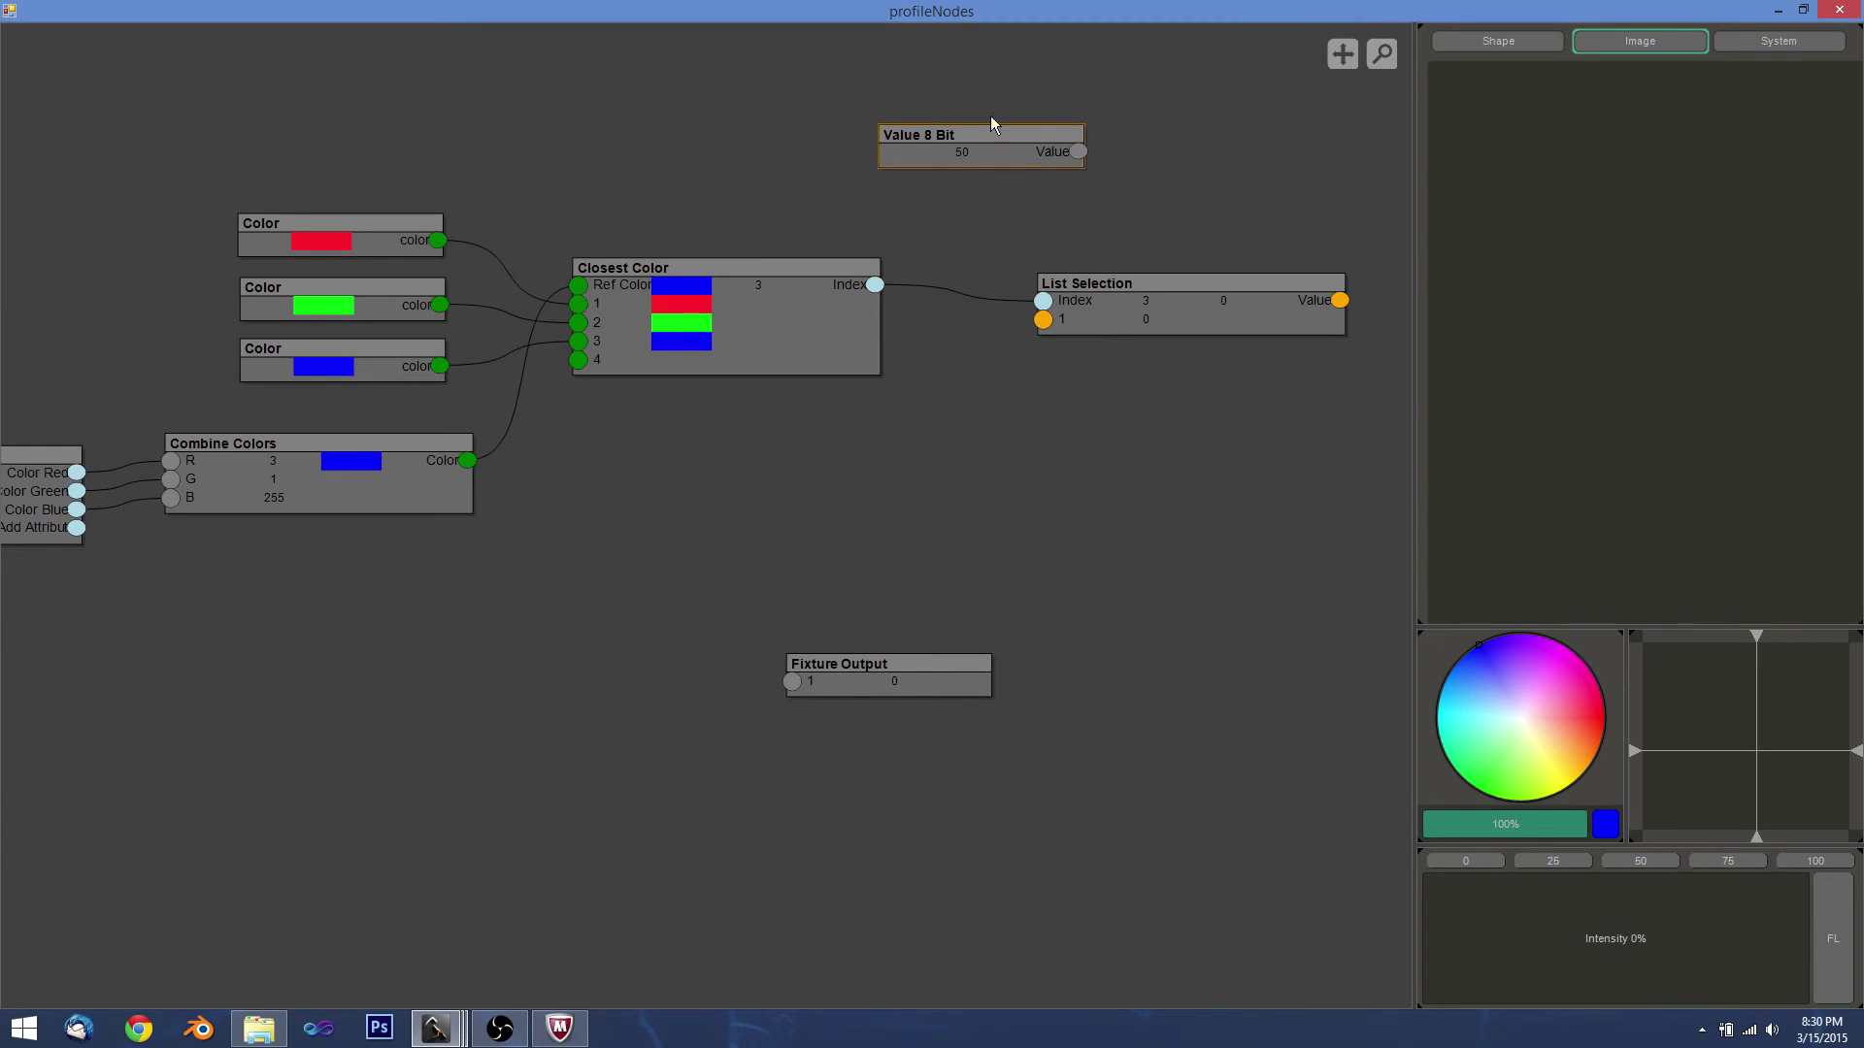
Make two copies of the Value 8 Bit node and stack them beneath the original.
left_click_drag(995, 127, 972, 87)
key("ctrl+c")
key("ctrl+v")
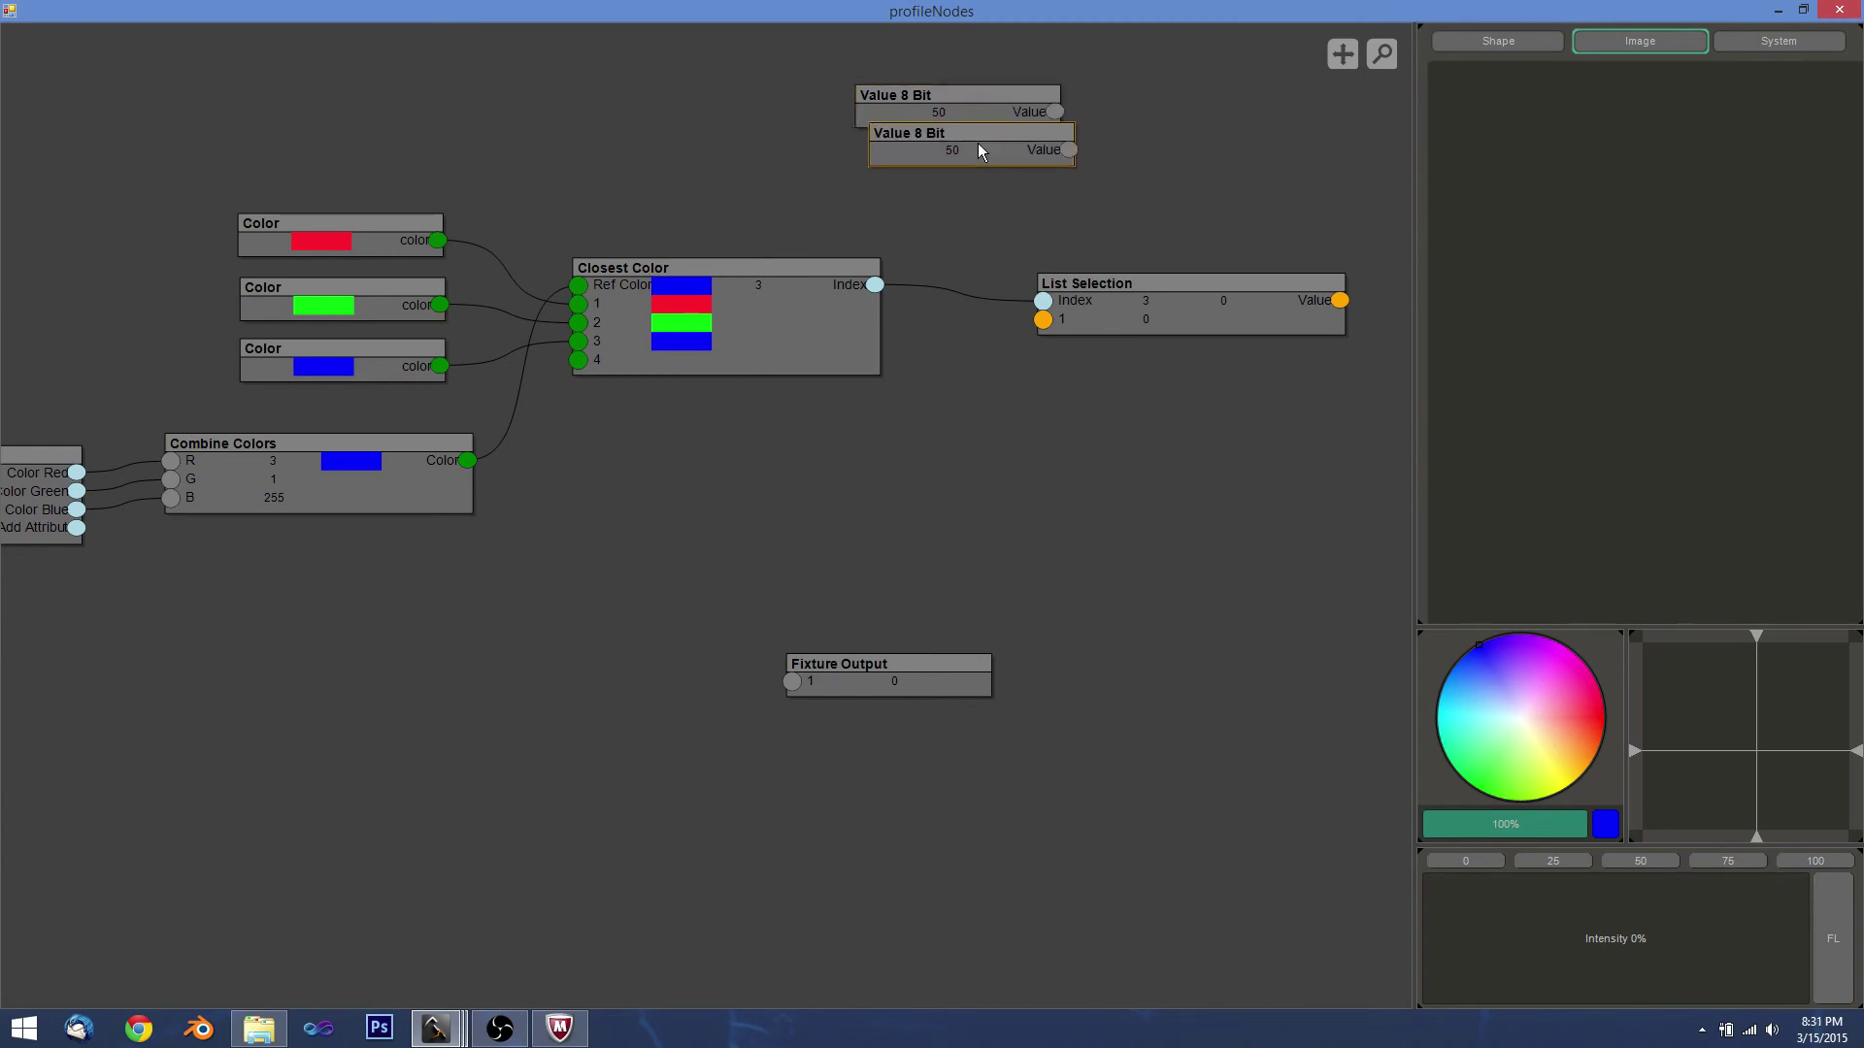
key("ctrl+v")
left_click_drag(1031, 187, 1017, 207)
Set the middle Value 8 Bit node to 100 and the lowest one to 150.
double_click(946, 150)
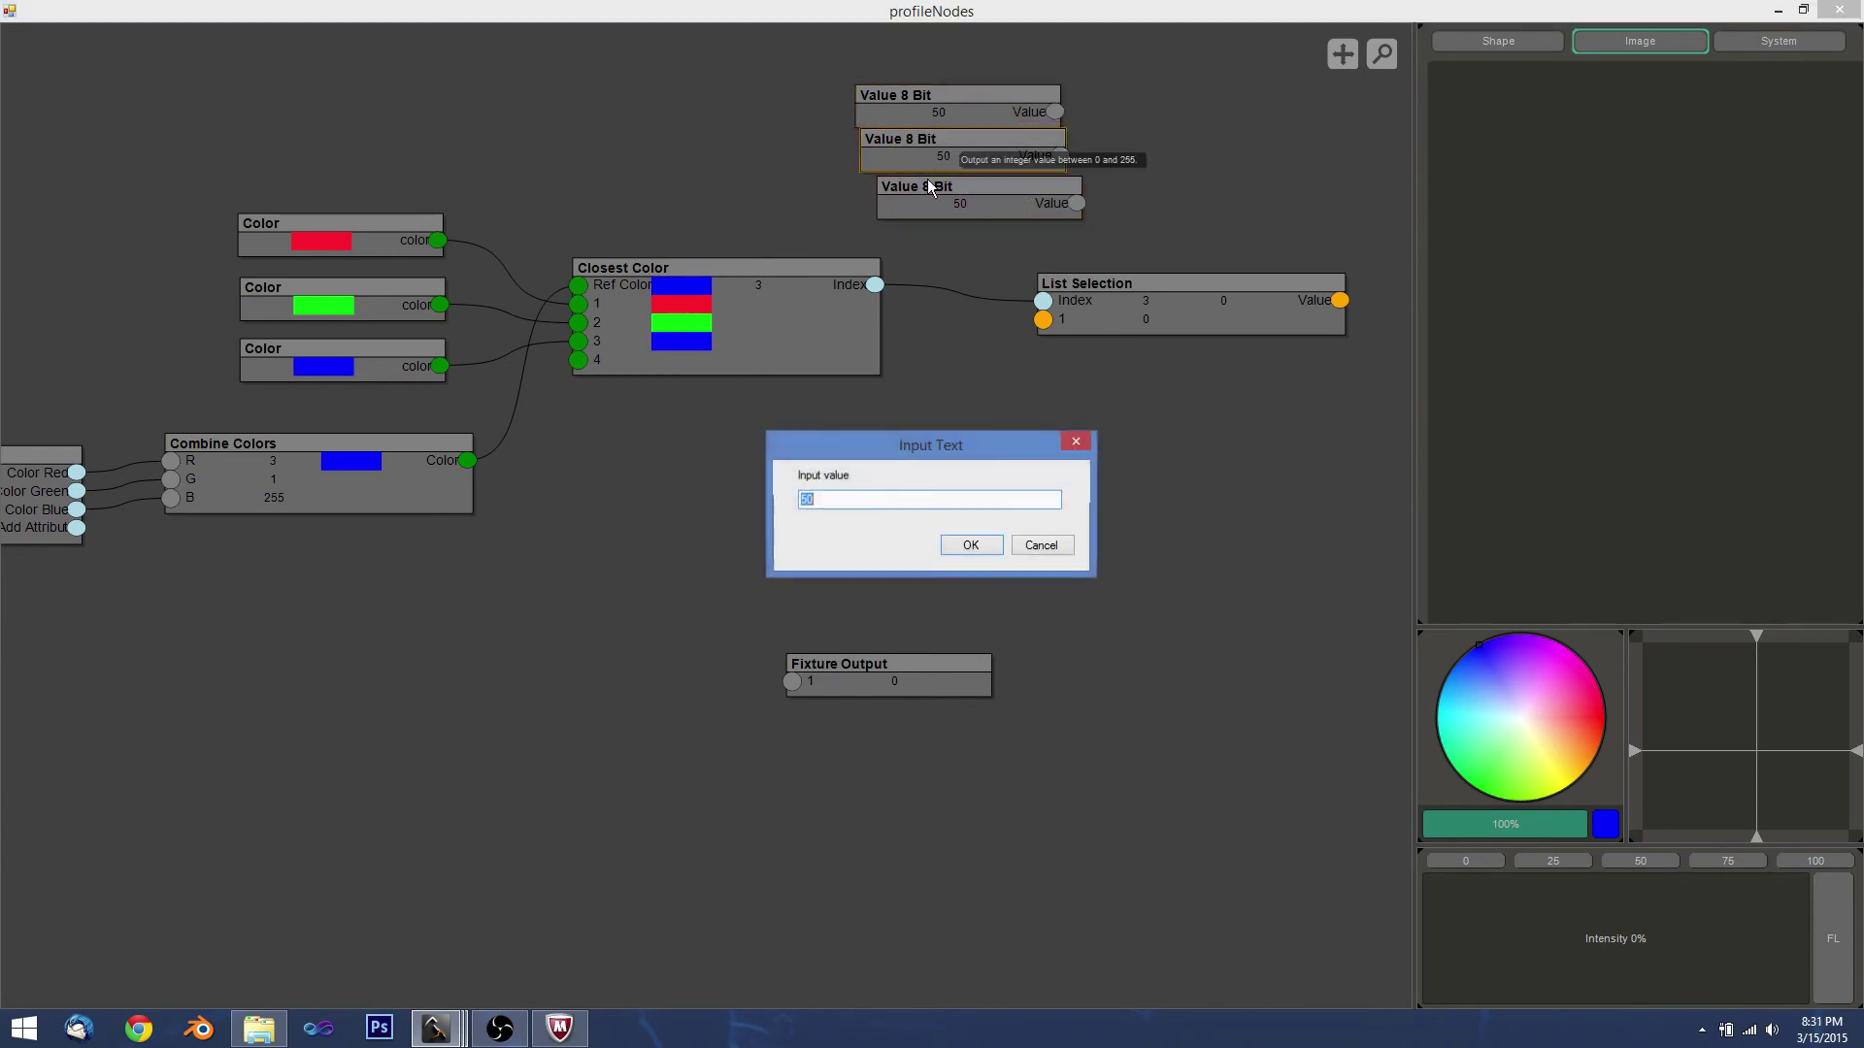
left_click(824, 498)
left_click_drag(824, 498, 745, 505)
type("100")
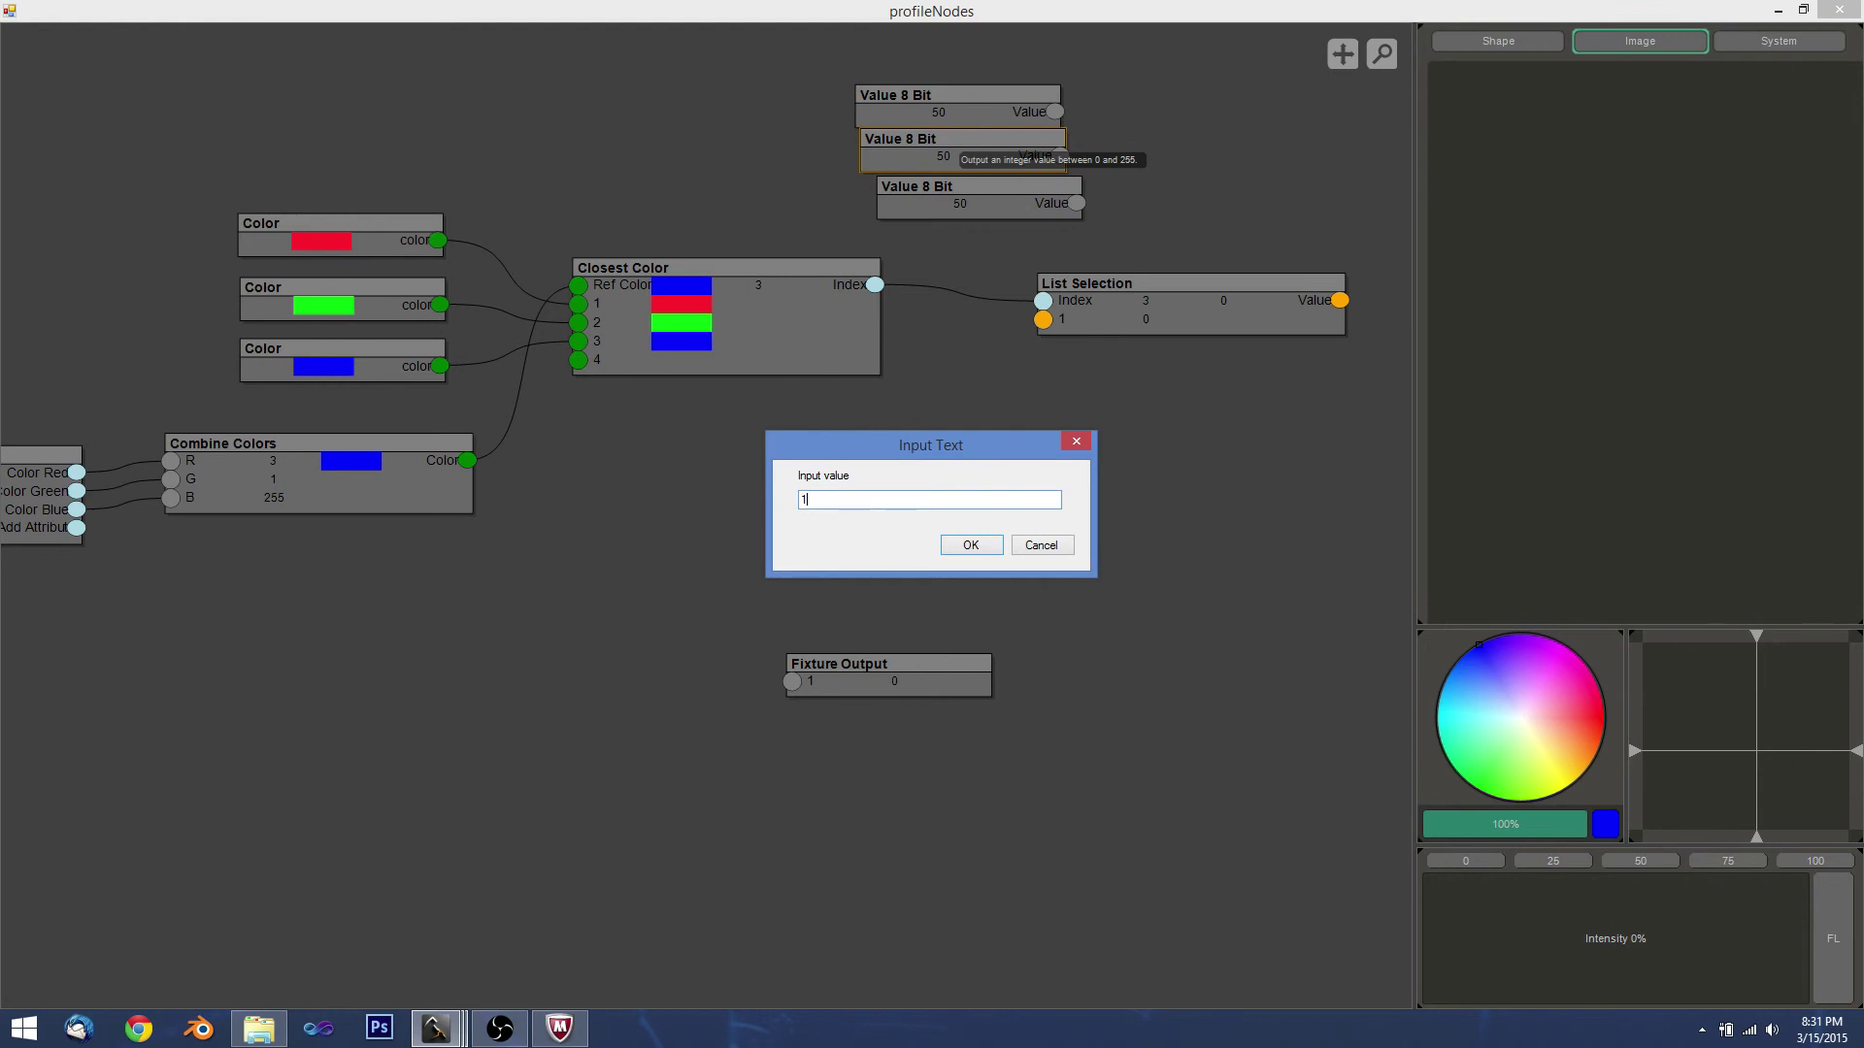
left_click(968, 546)
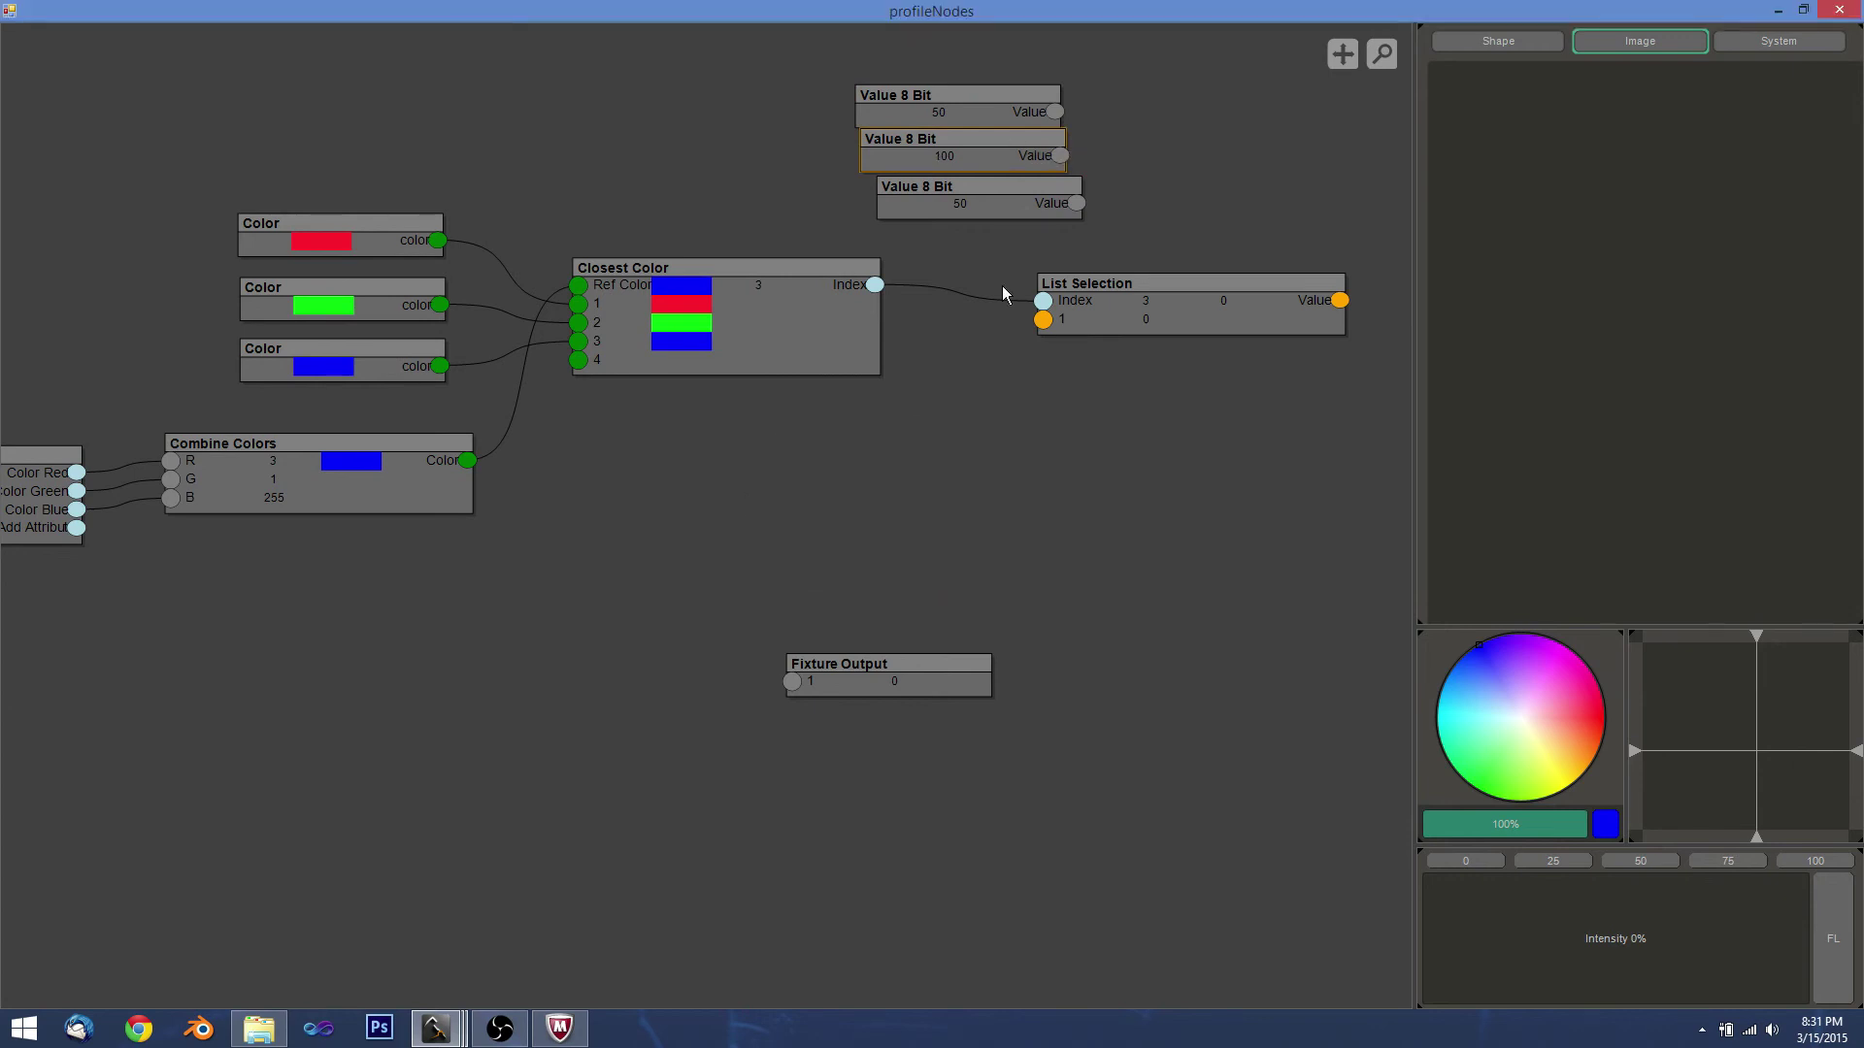
double_click(969, 208)
type("150")
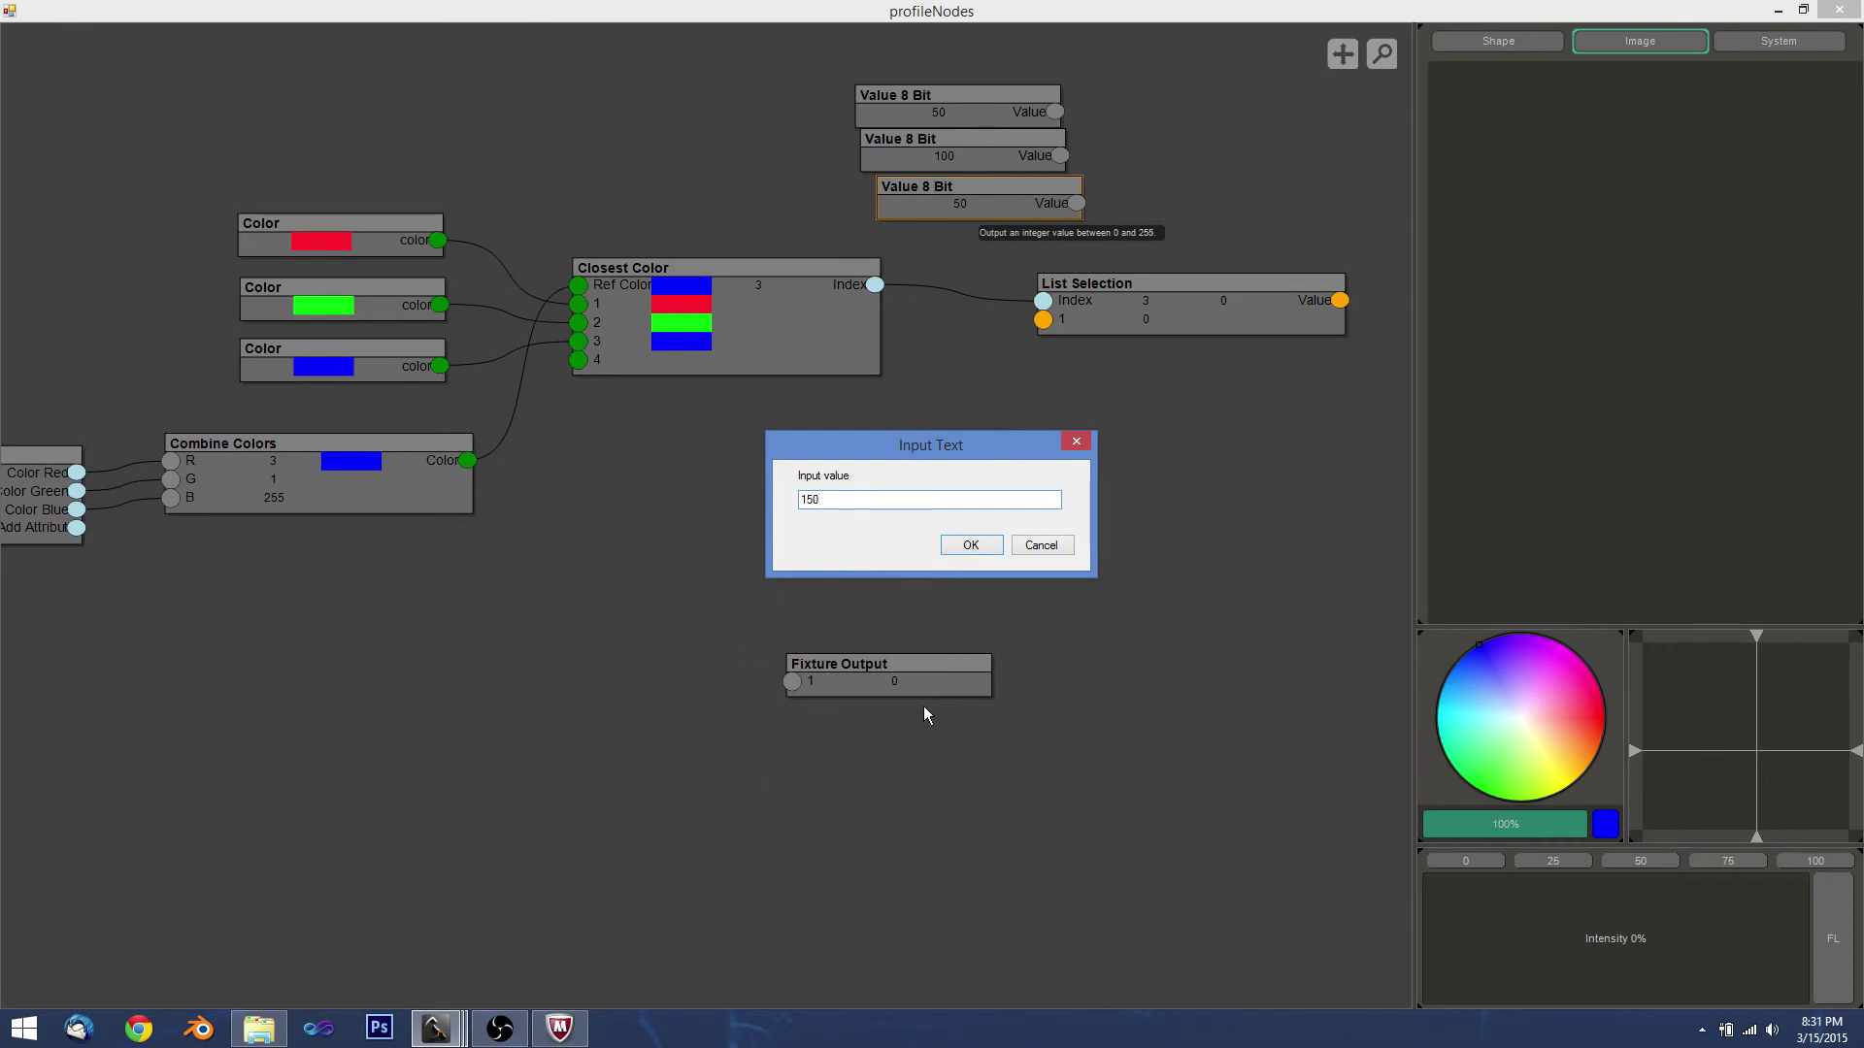
left_click(971, 544)
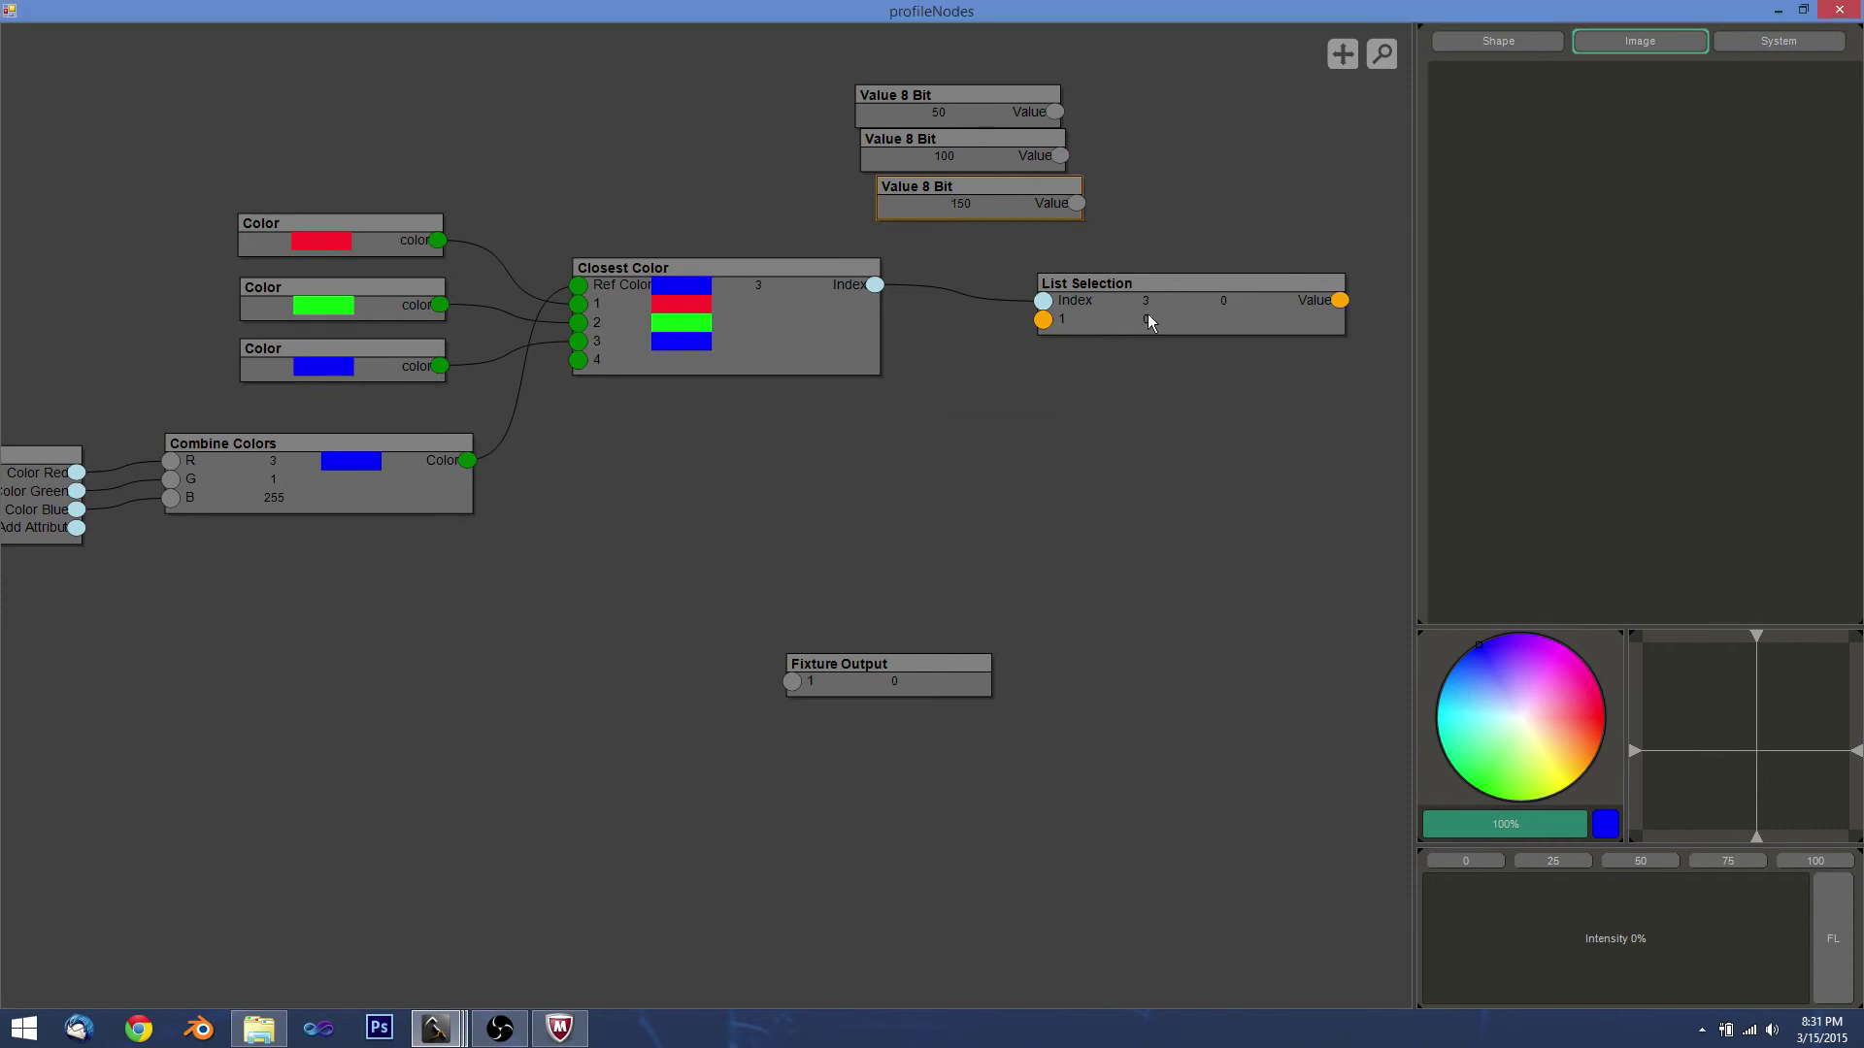
Stack the three Value 8 Bit nodes between Closest Color and List Selection, and move those two nodes up to clear space.
left_click_drag(1147, 312, 1252, 292)
left_click_drag(933, 201, 965, 392)
left_click_drag(981, 163, 1024, 346)
left_click_drag(1009, 121, 1048, 294)
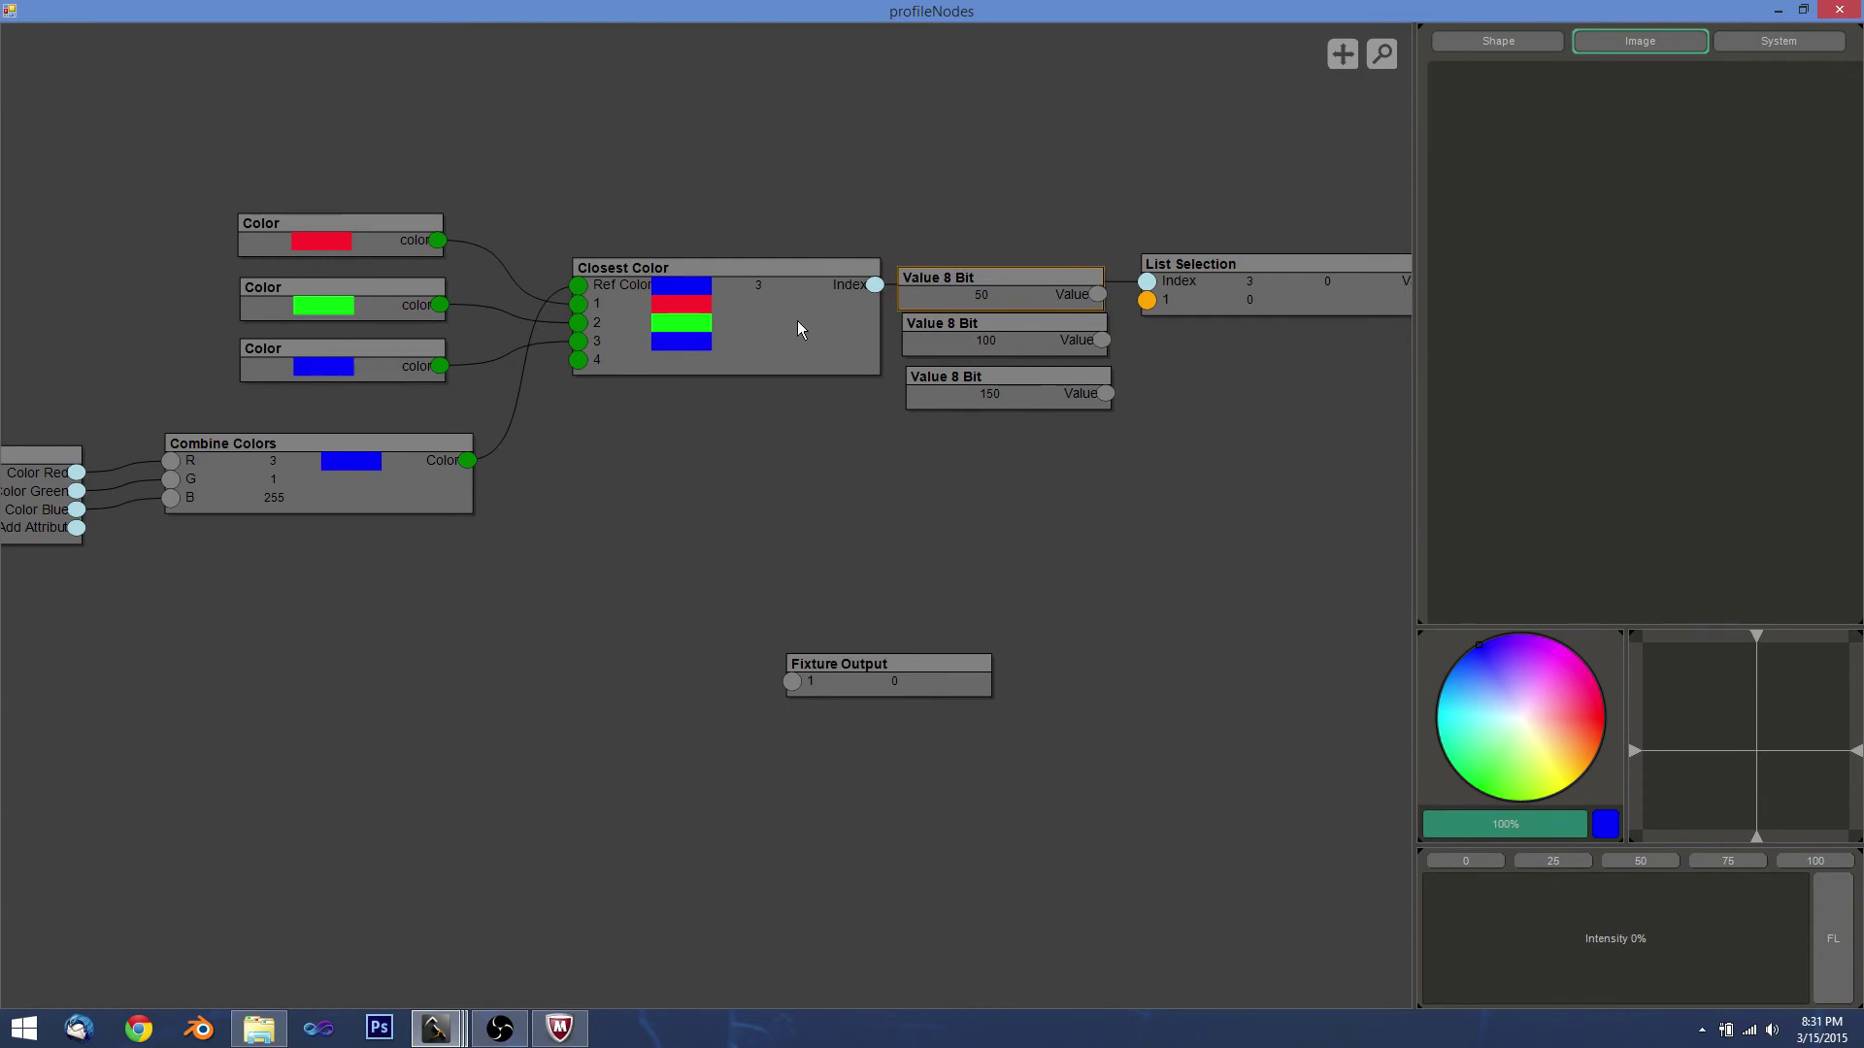
left_click_drag(796, 320, 792, 229)
left_click_drag(1285, 274, 1289, 194)
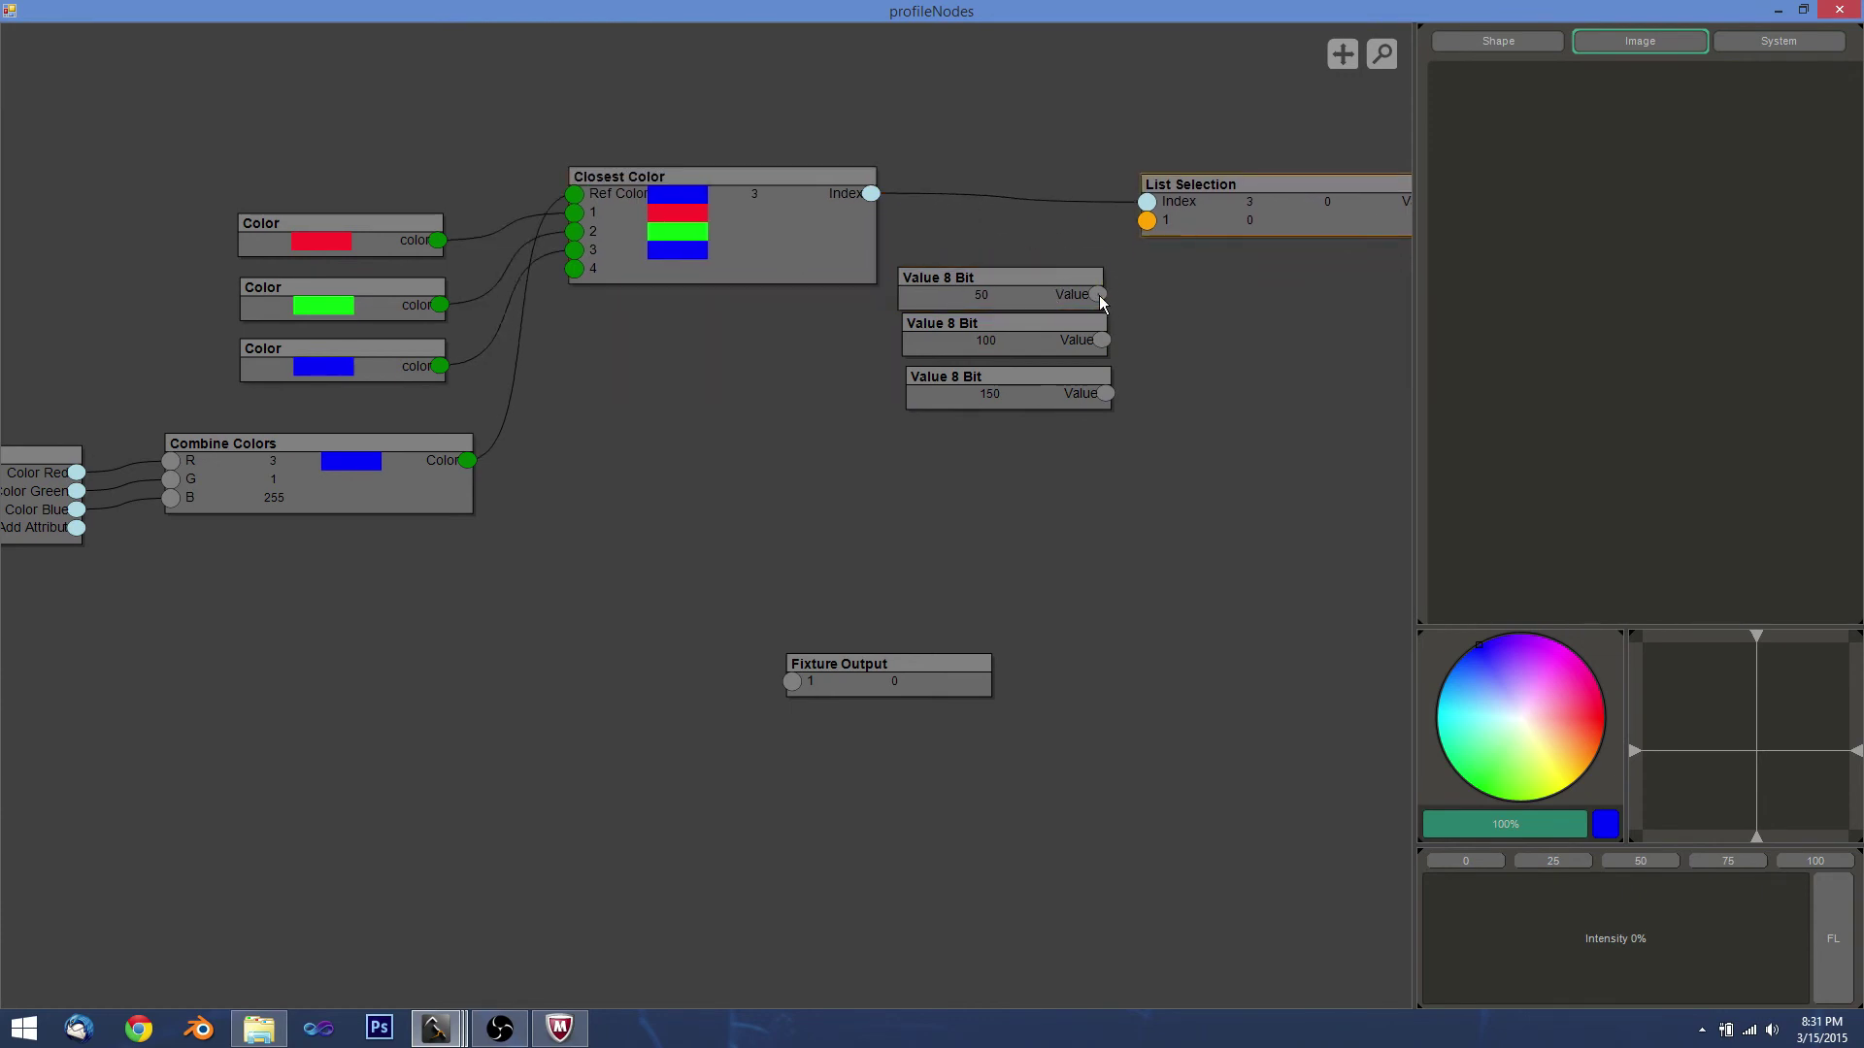
Connect the 50, 100 and 150 Value 8 Bit nodes to List Selection's inputs 1, 2 and 3.
left_click_drag(1096, 294, 1147, 220)
left_click(1103, 337)
left_click_drag(1104, 337, 1147, 239)
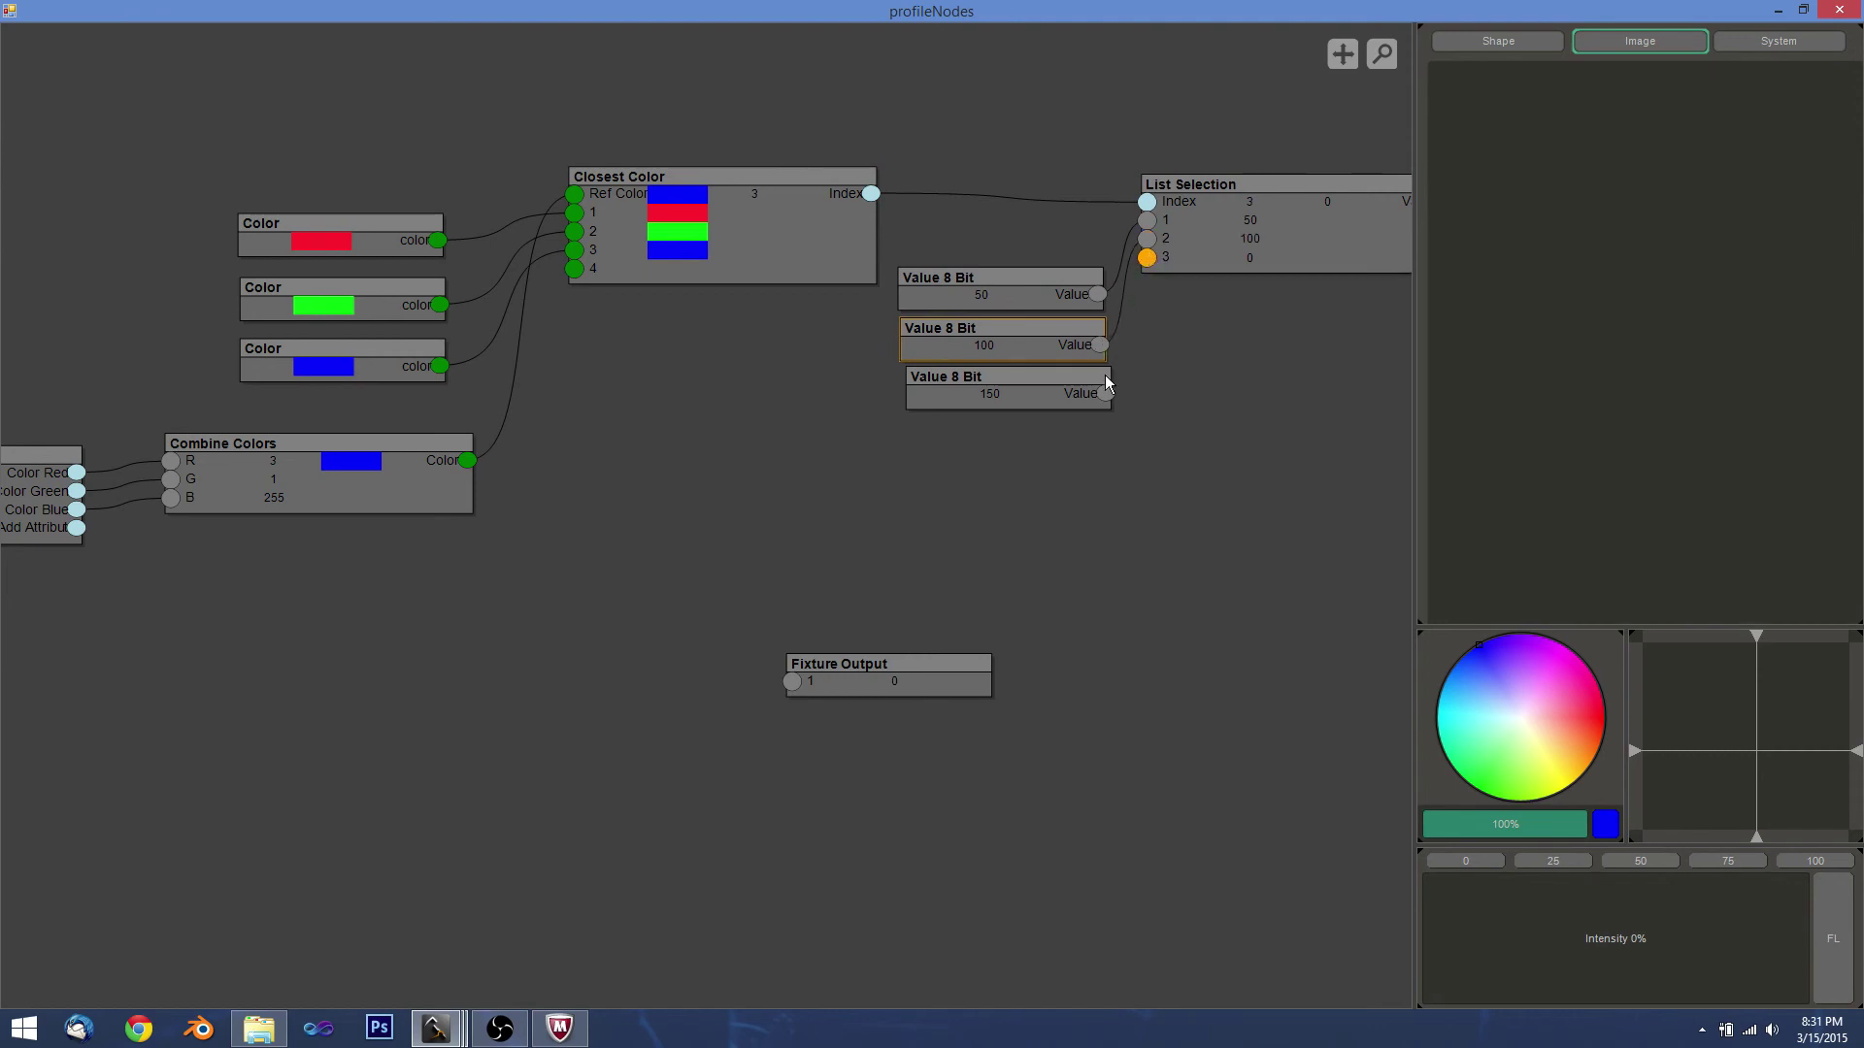
left_click_drag(1128, 341, 1223, 269)
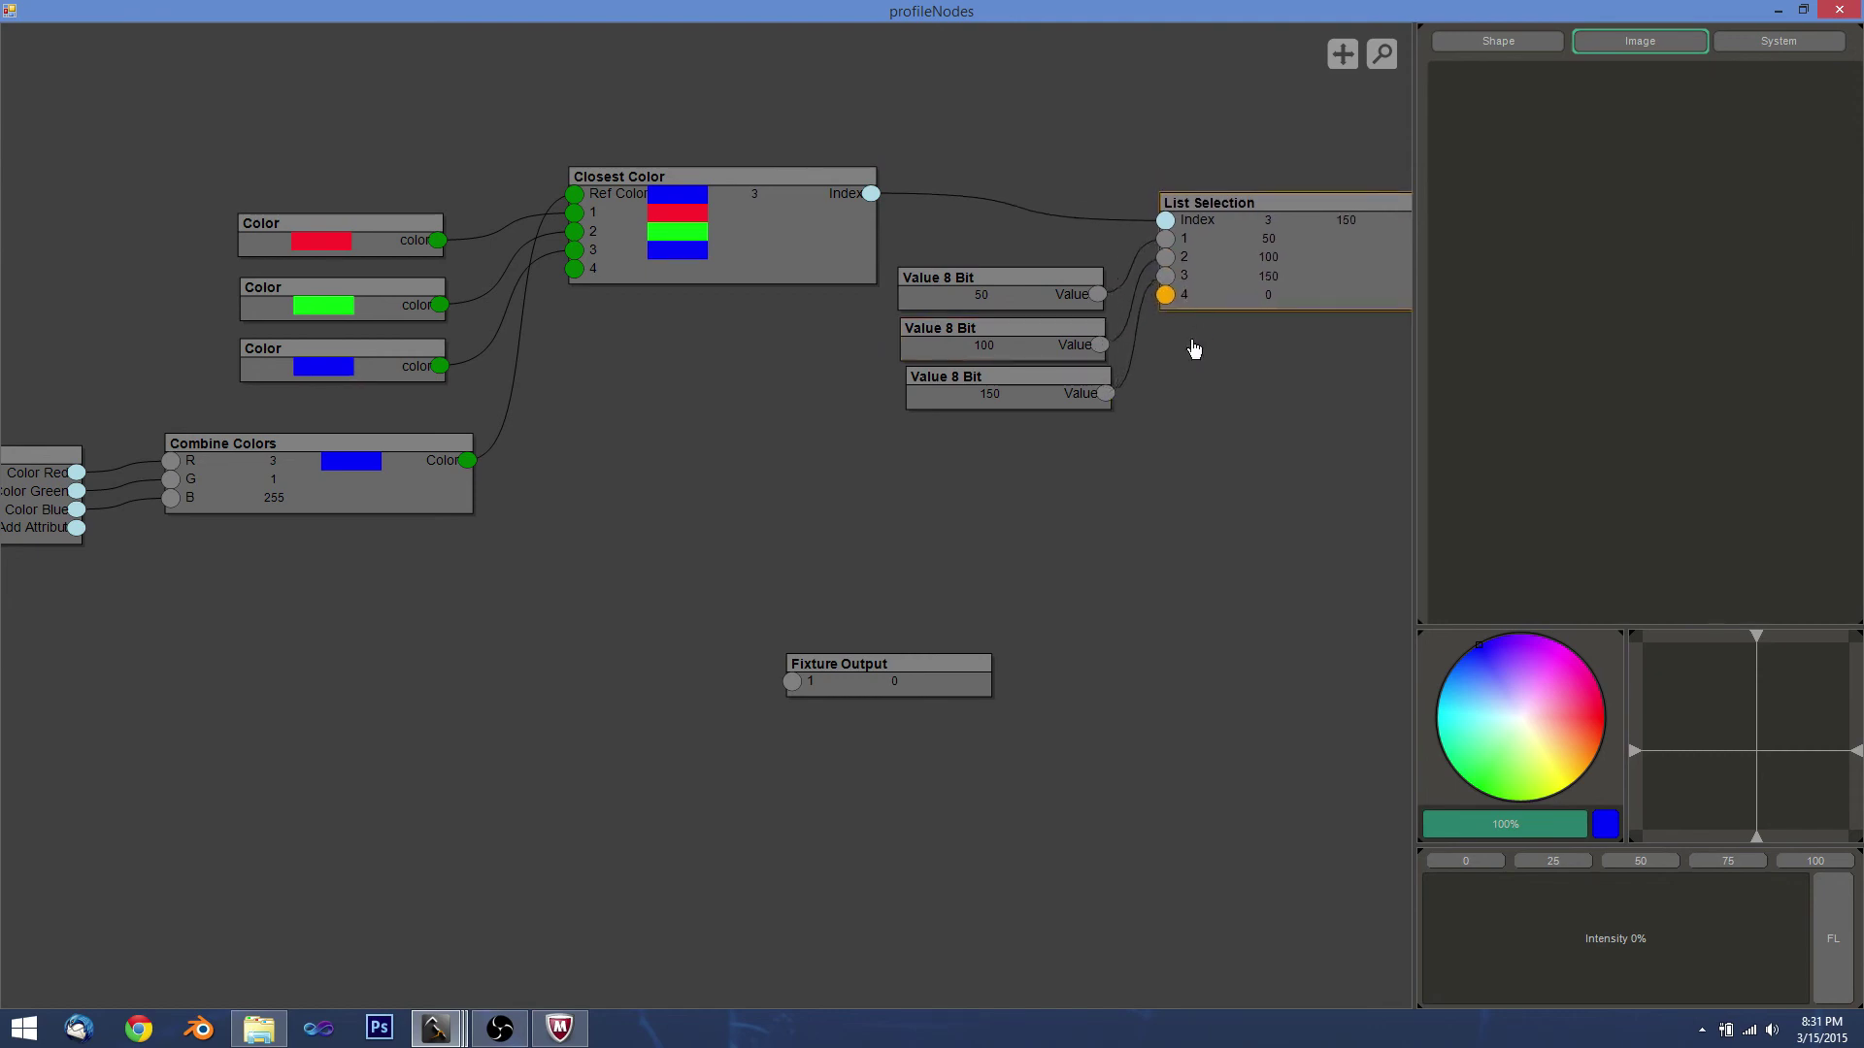
Test the List Selection output by changing the fixture color from a pale tint to blue.
scroll(1069, 307, "down", 2)
left_click_drag(1069, 307, 975, 321)
left_click_drag(1053, 246, 1070, 229)
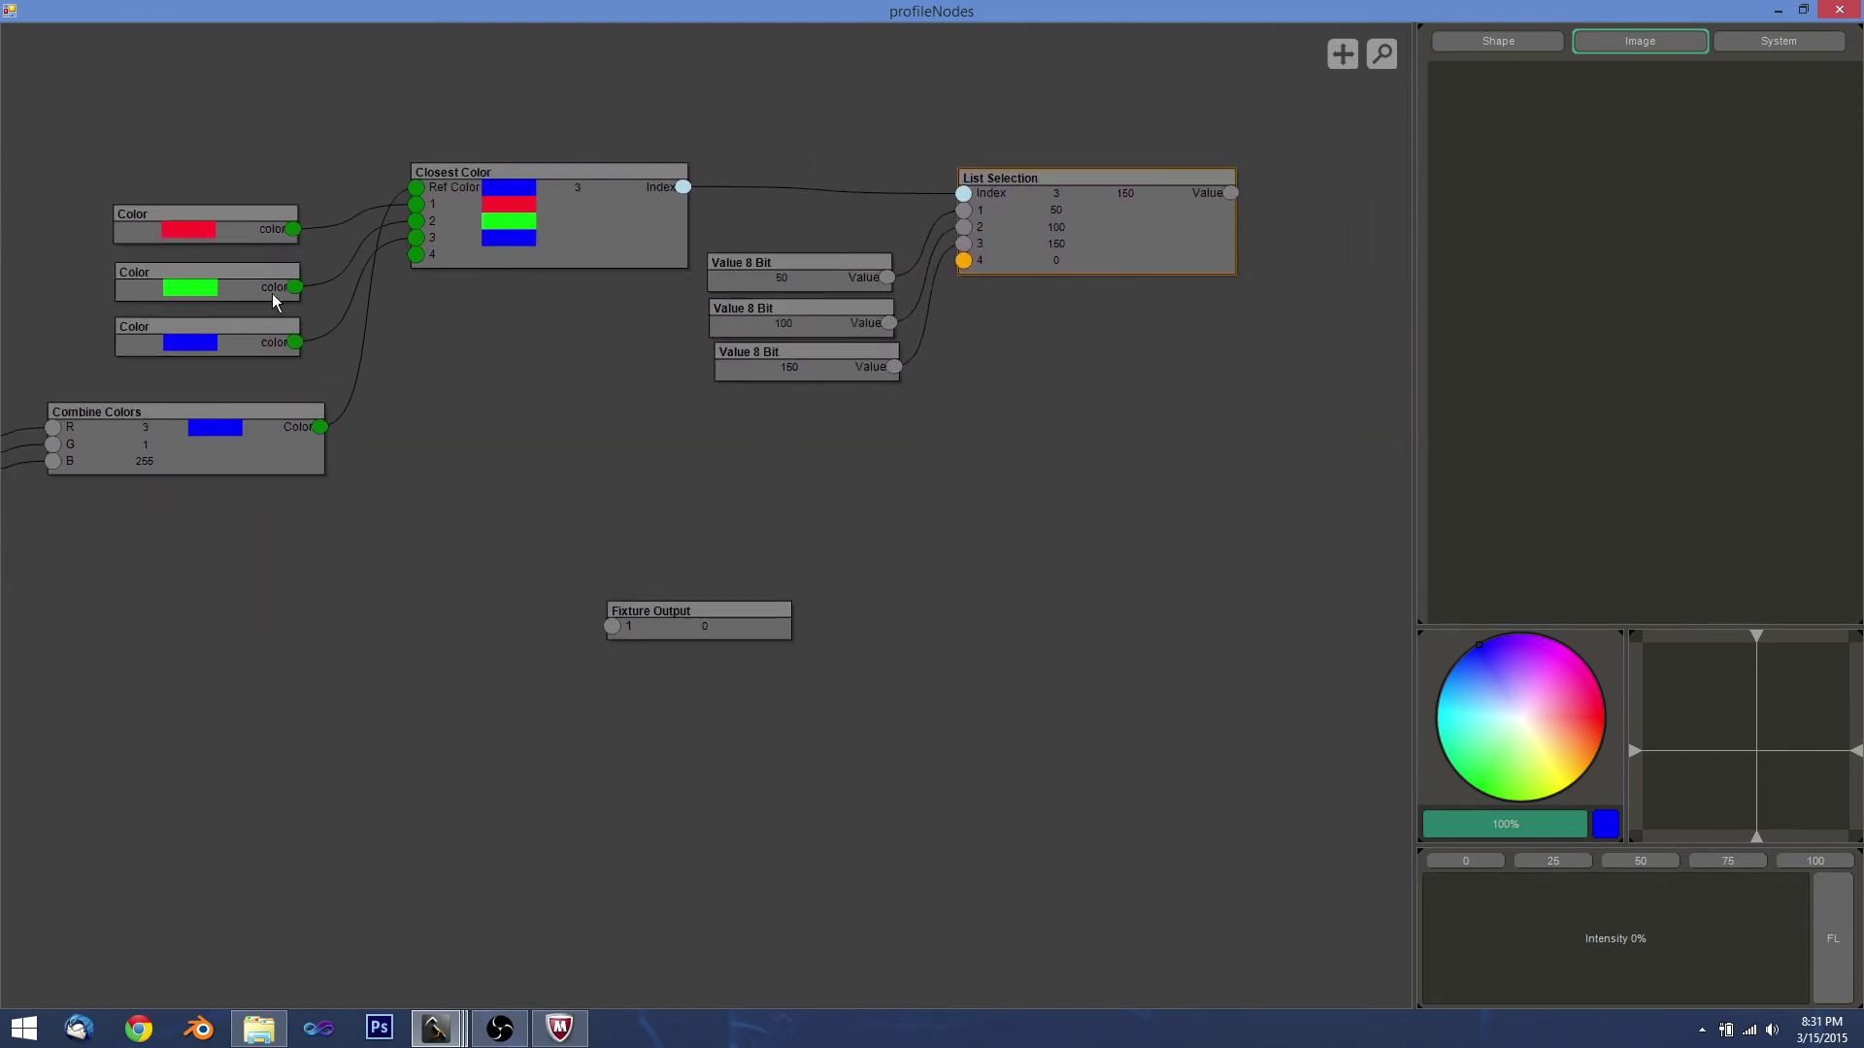
left_click_drag(1541, 720, 1479, 645)
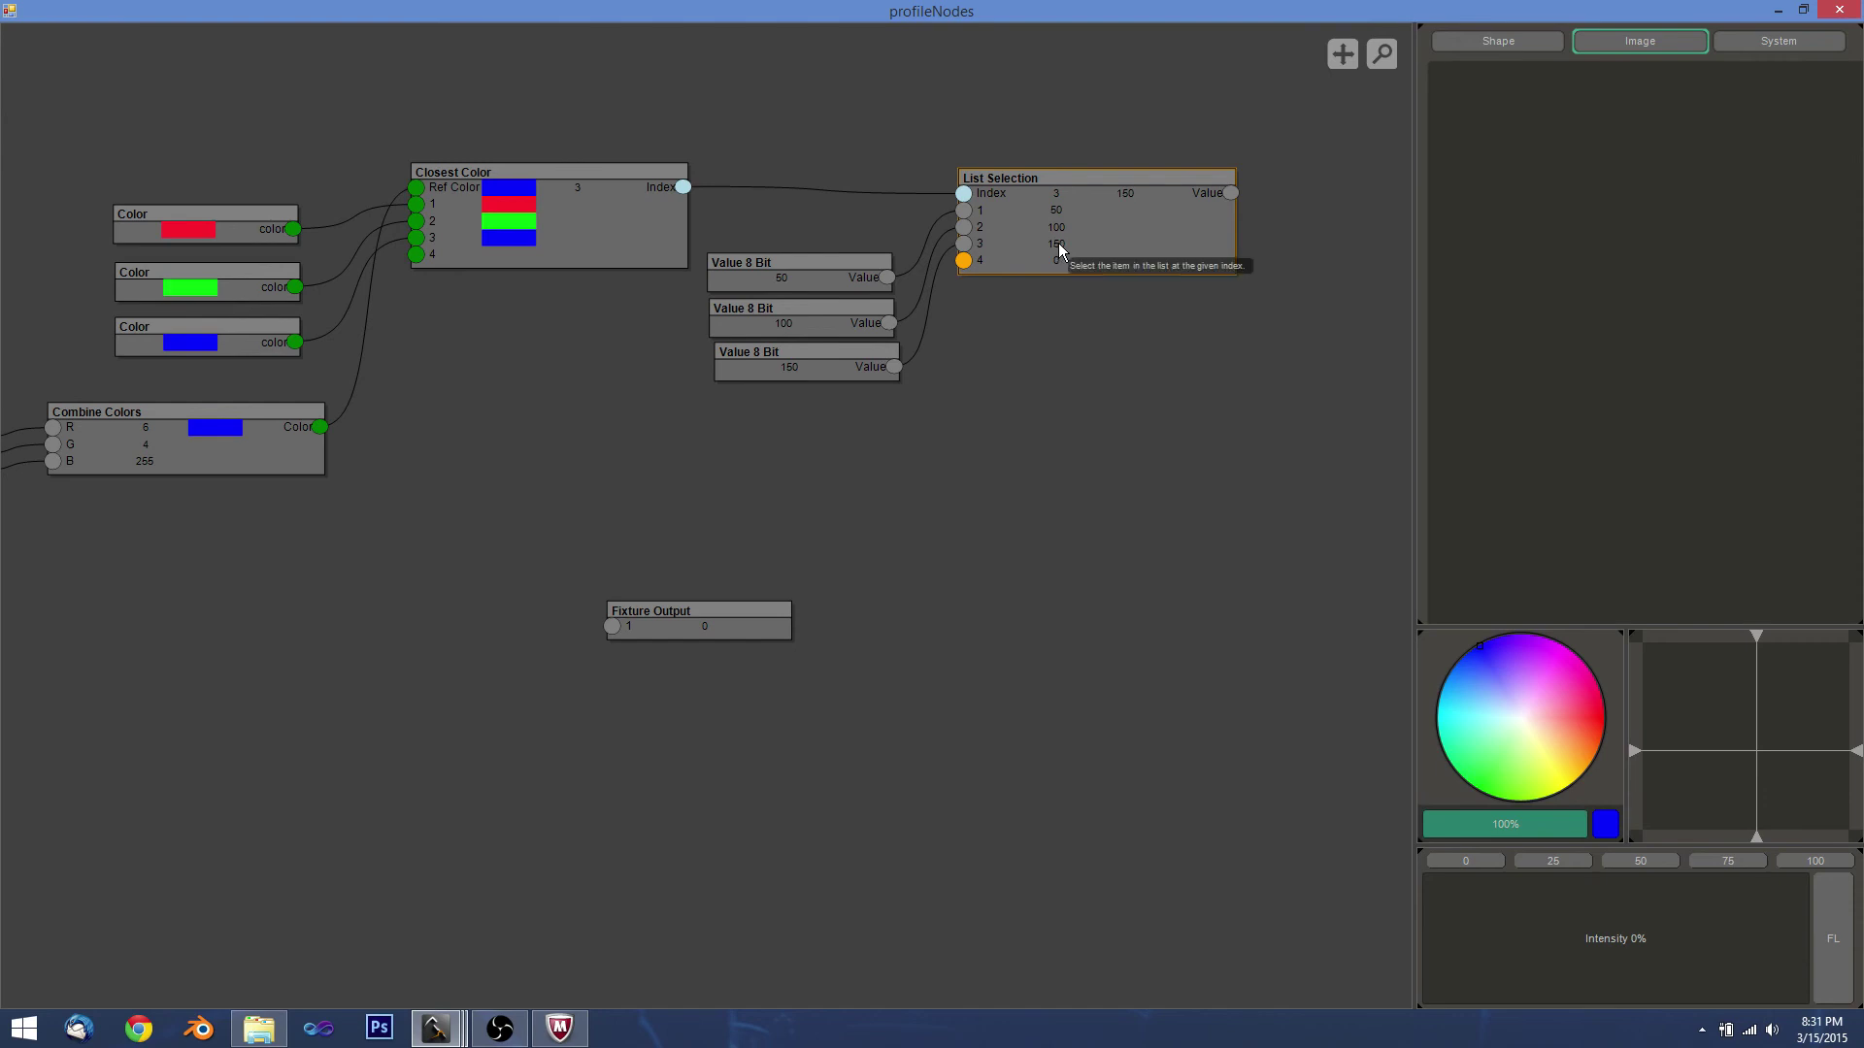
Highlight each Value 8 Bit node in turn to trace its connection into List Selection.
left_click(789, 370)
left_click(810, 334)
left_click(809, 283)
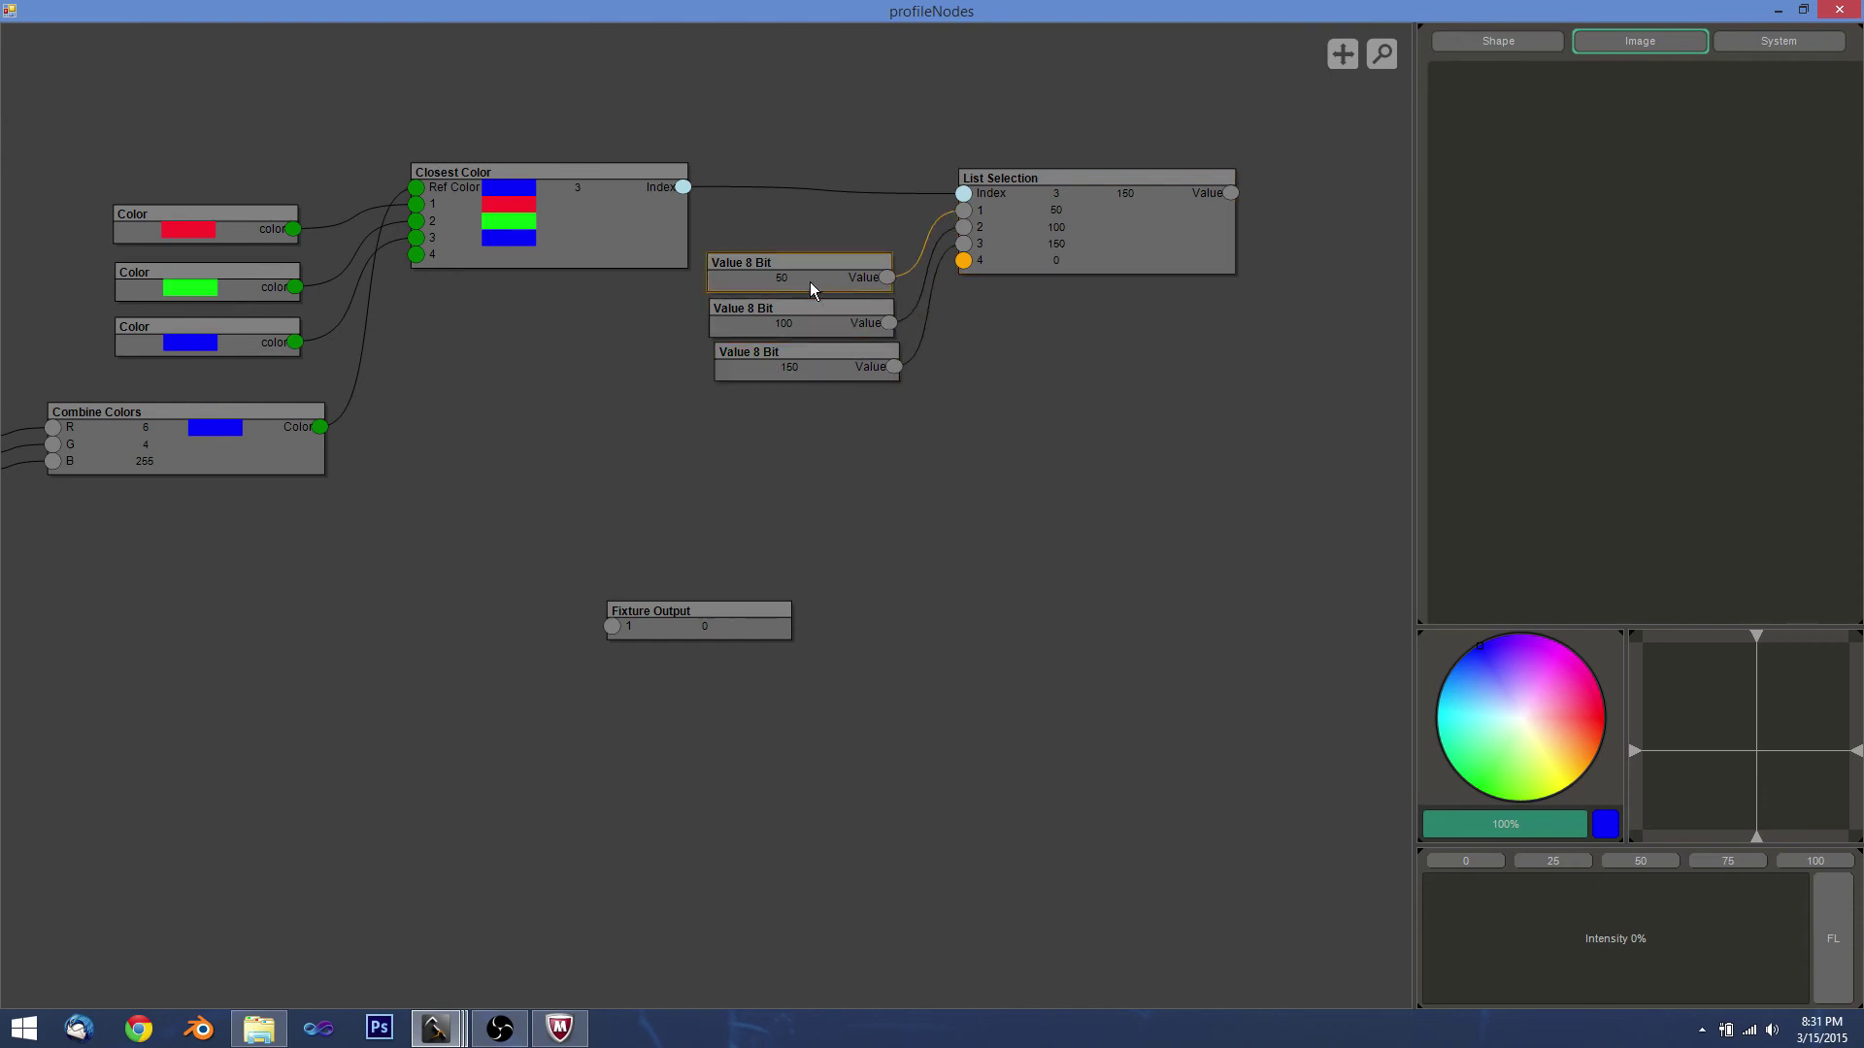
left_click(809, 325)
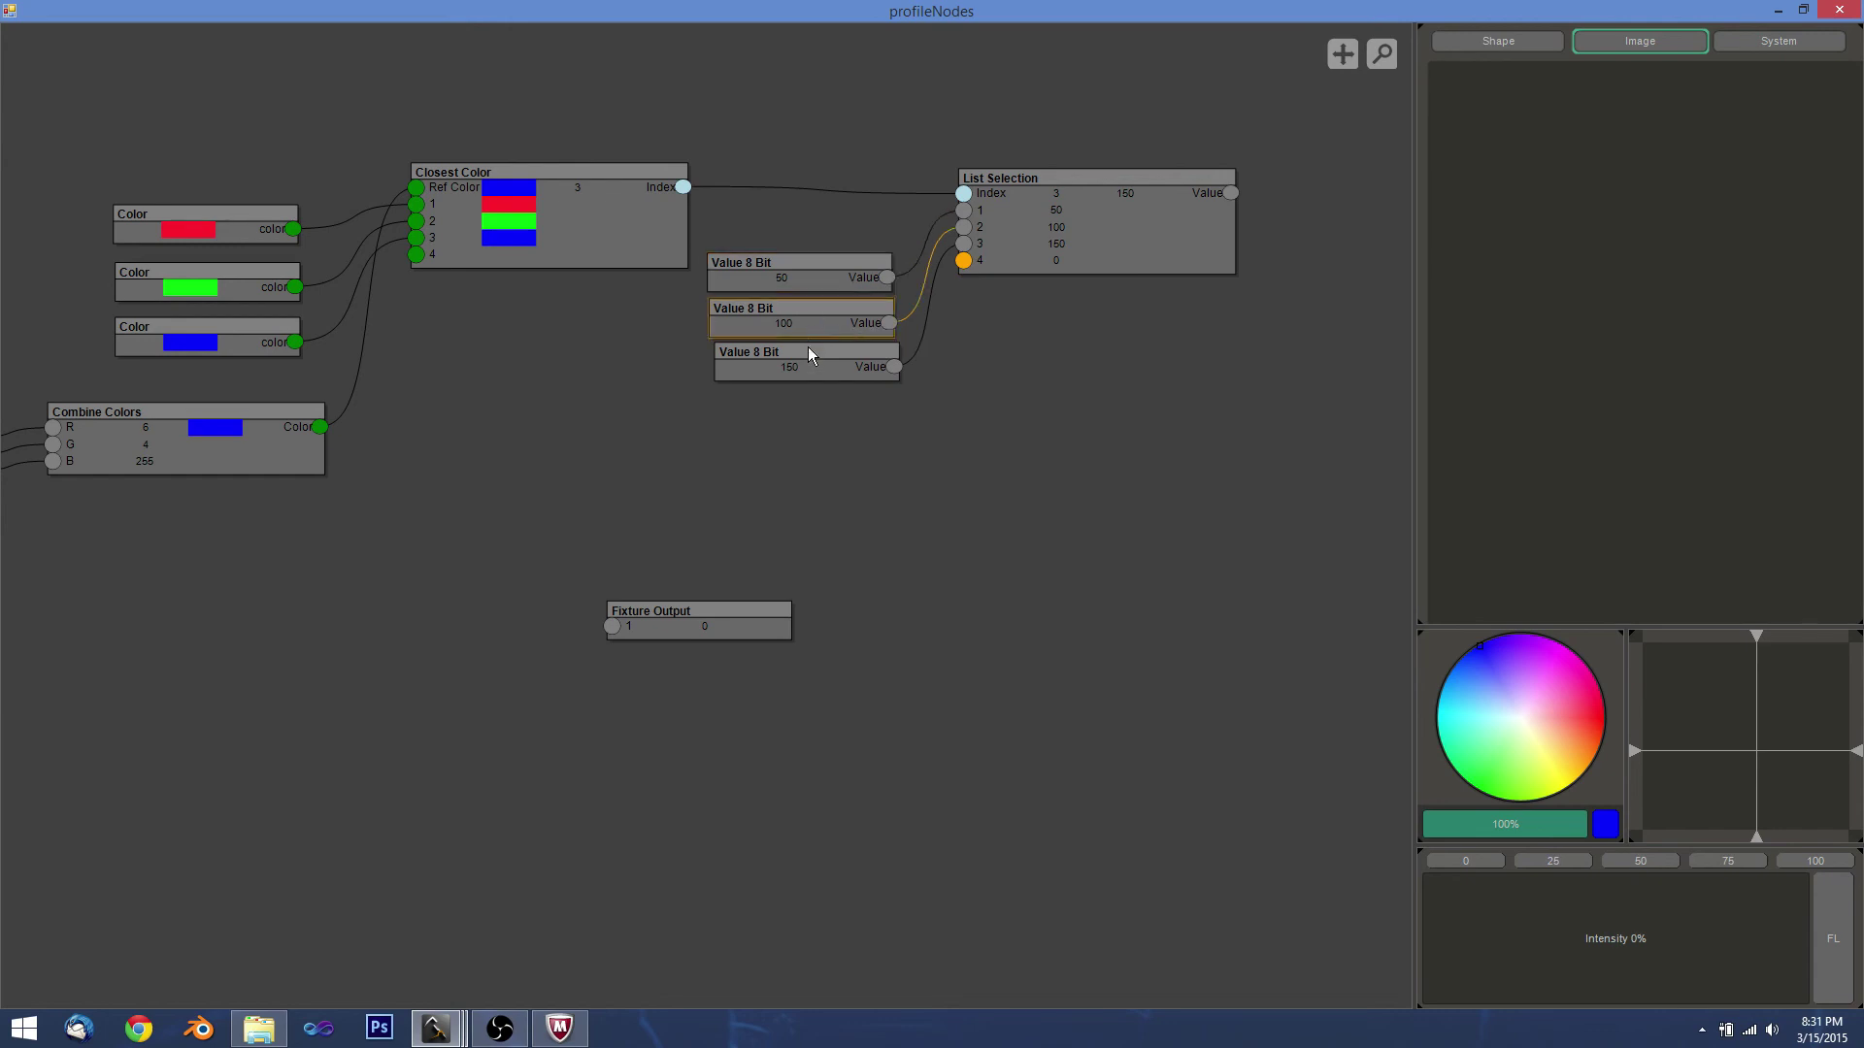
left_click(809, 365)
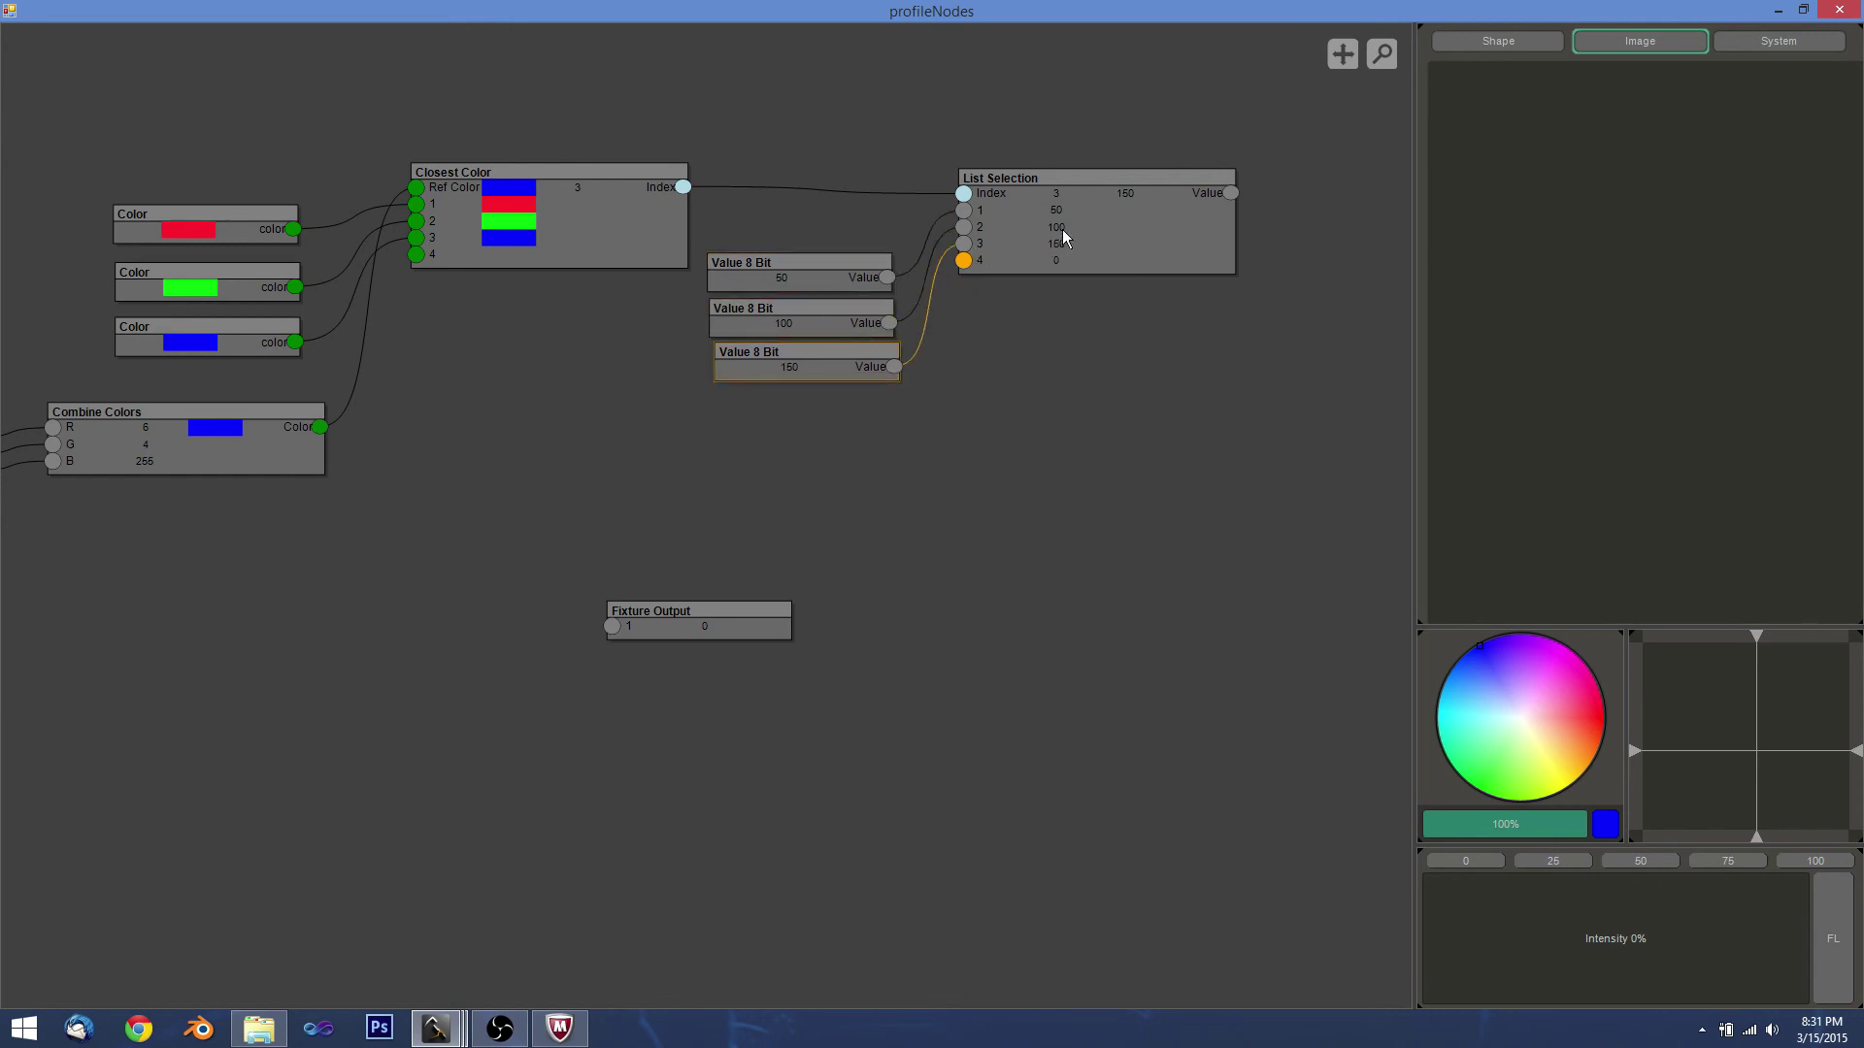
Review the Math node types available for adding, such as Add, Subtract, Multiply, Divide, Remainder and Round.
scroll(1042, 468, "down", 3)
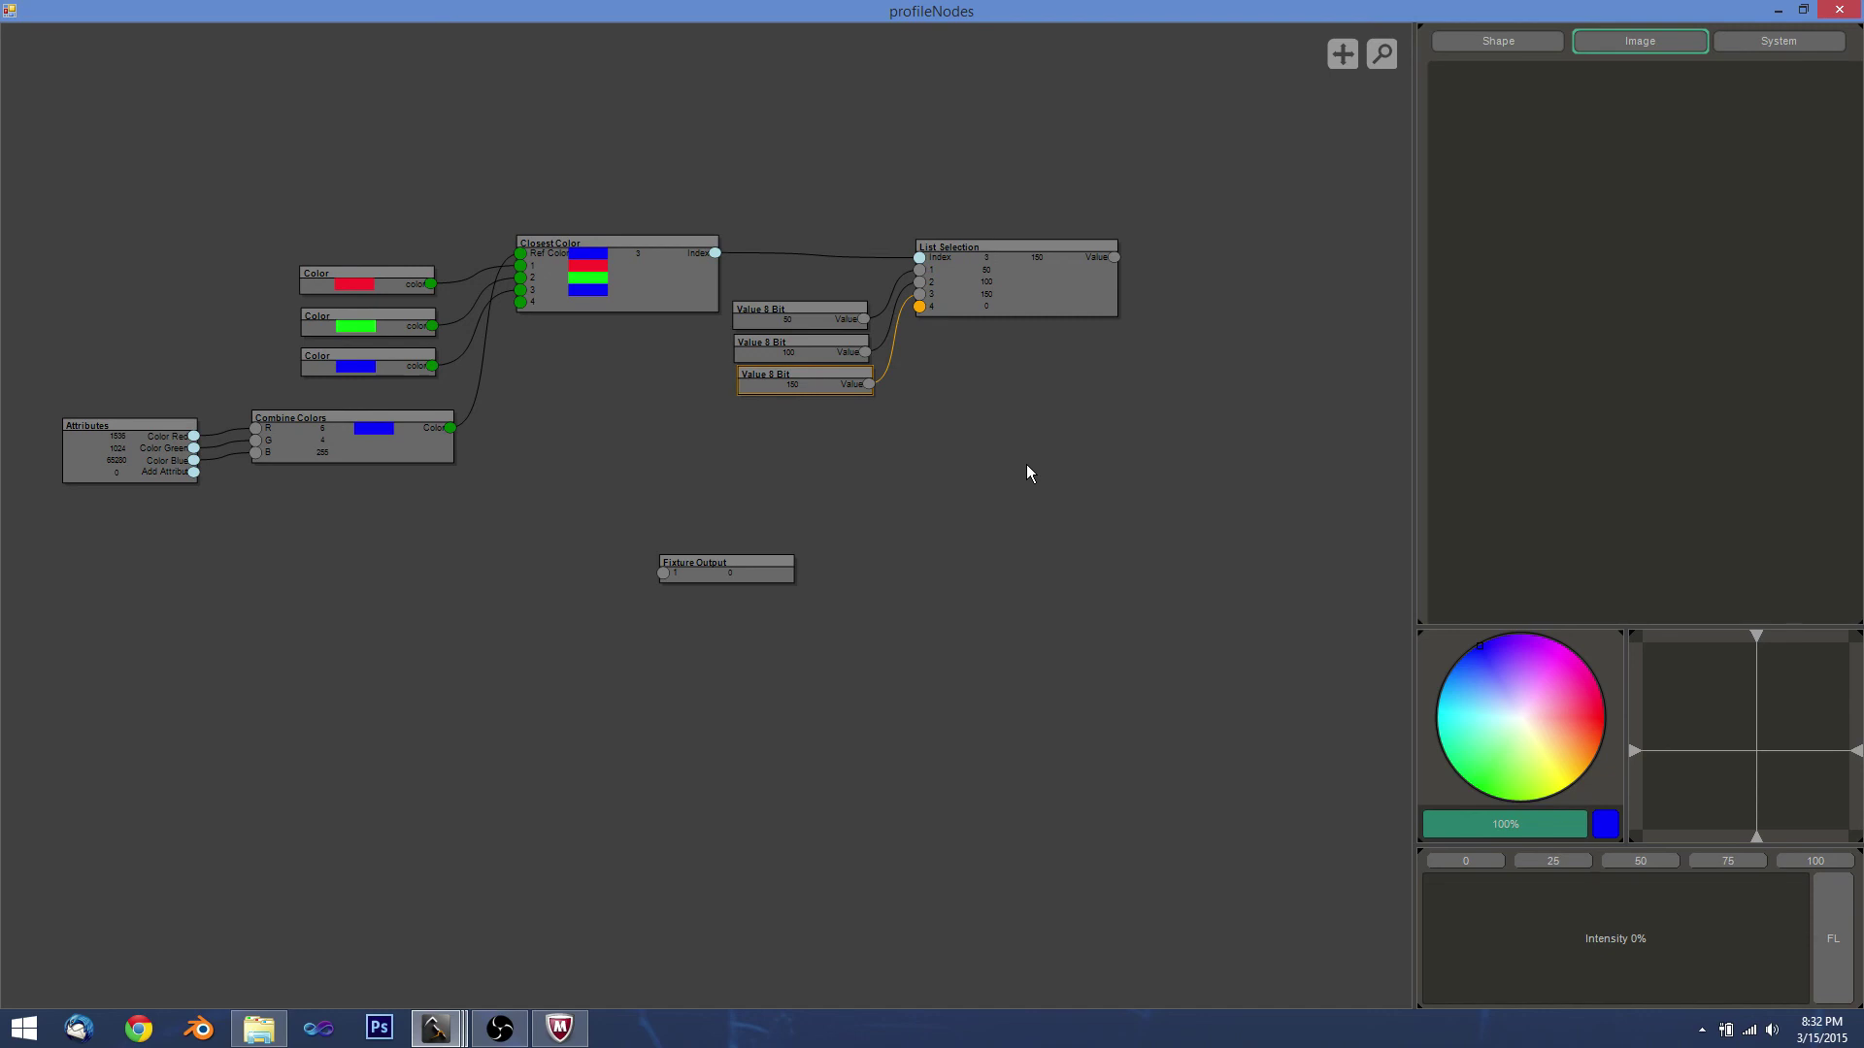
left_click_drag(670, 441, 732, 387)
scroll(690, 413, "up", 2)
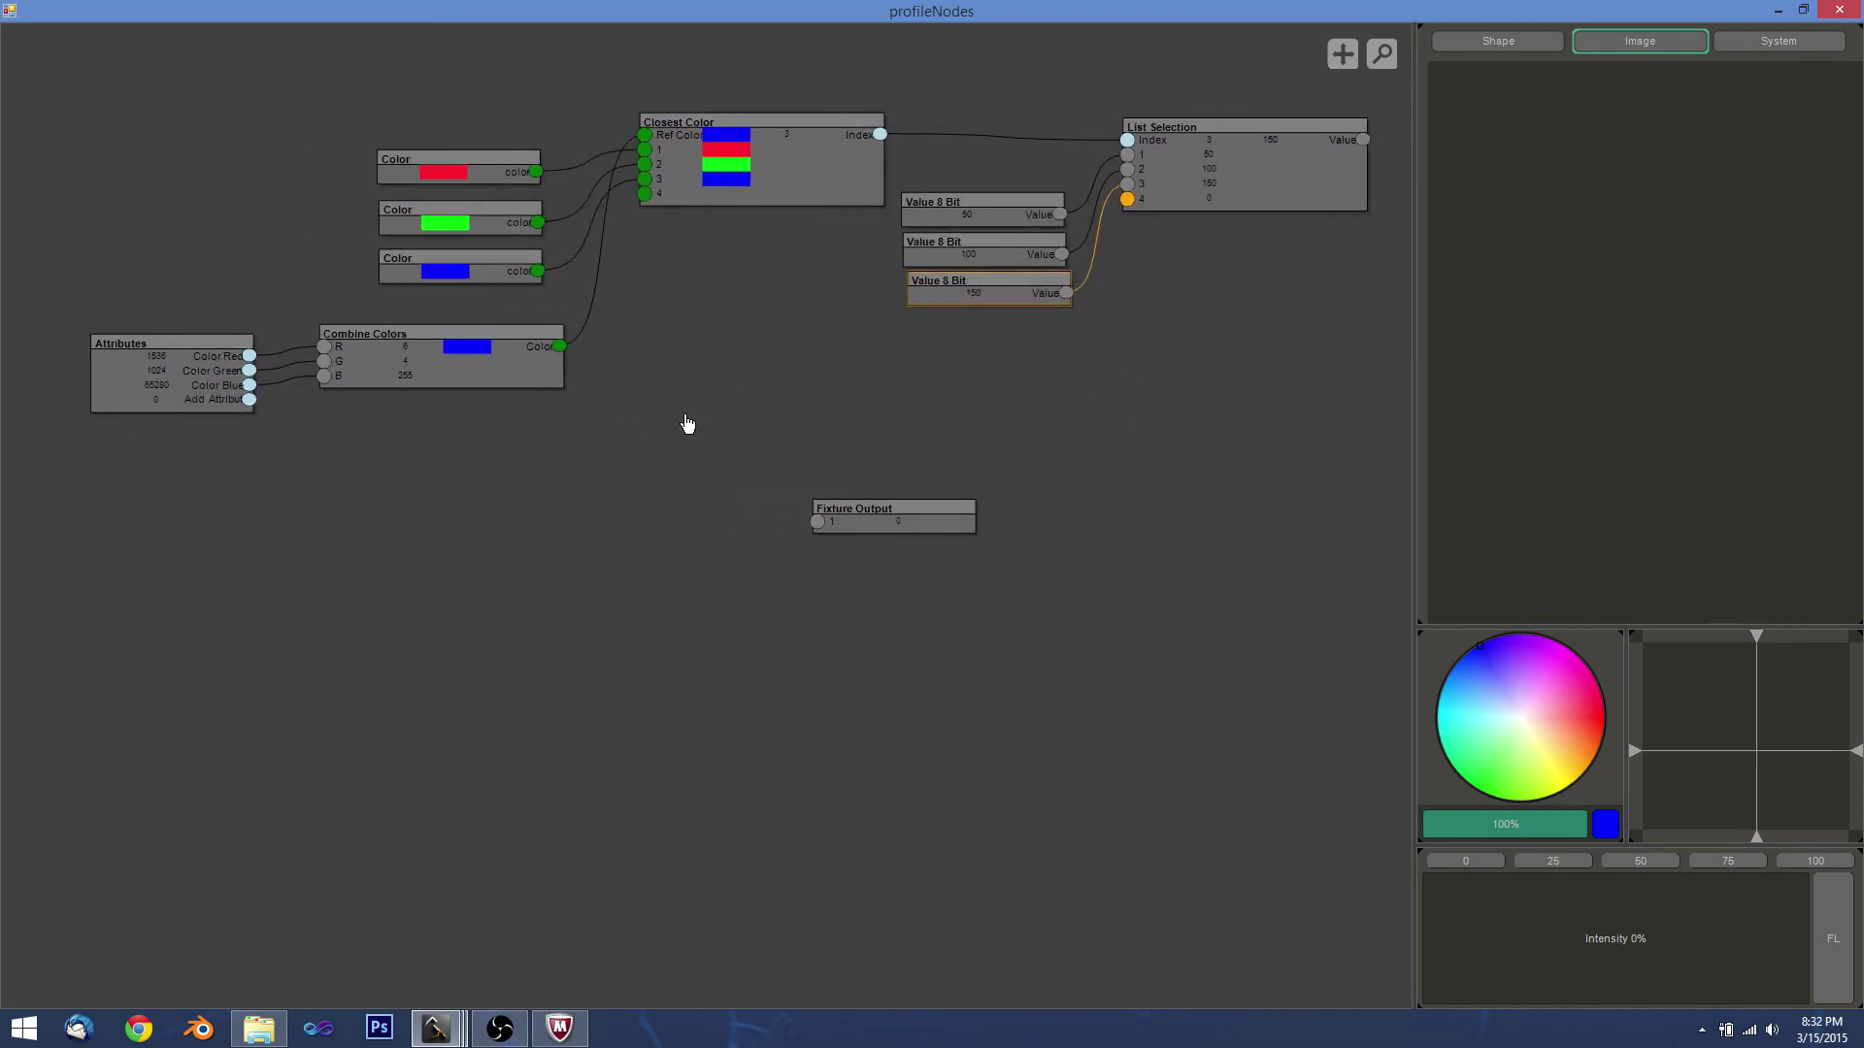
right_click(684, 604)
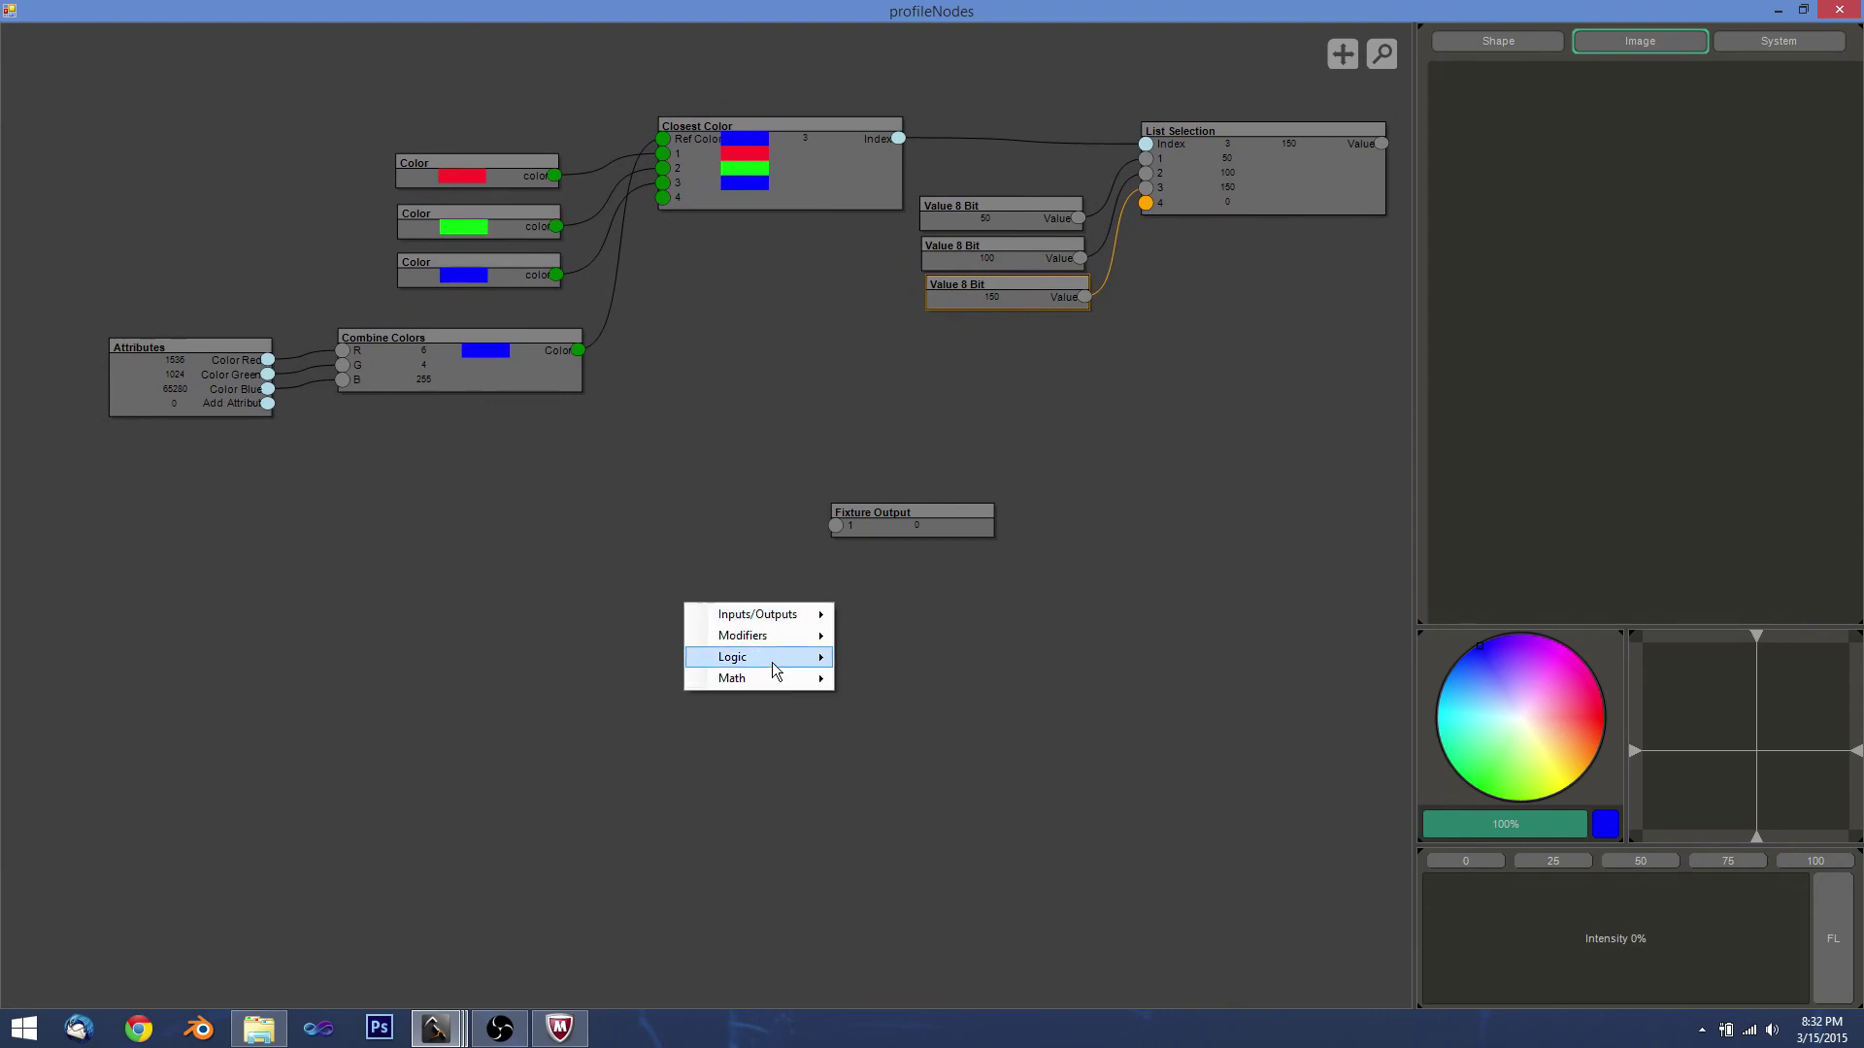
mouse_move(760, 678)
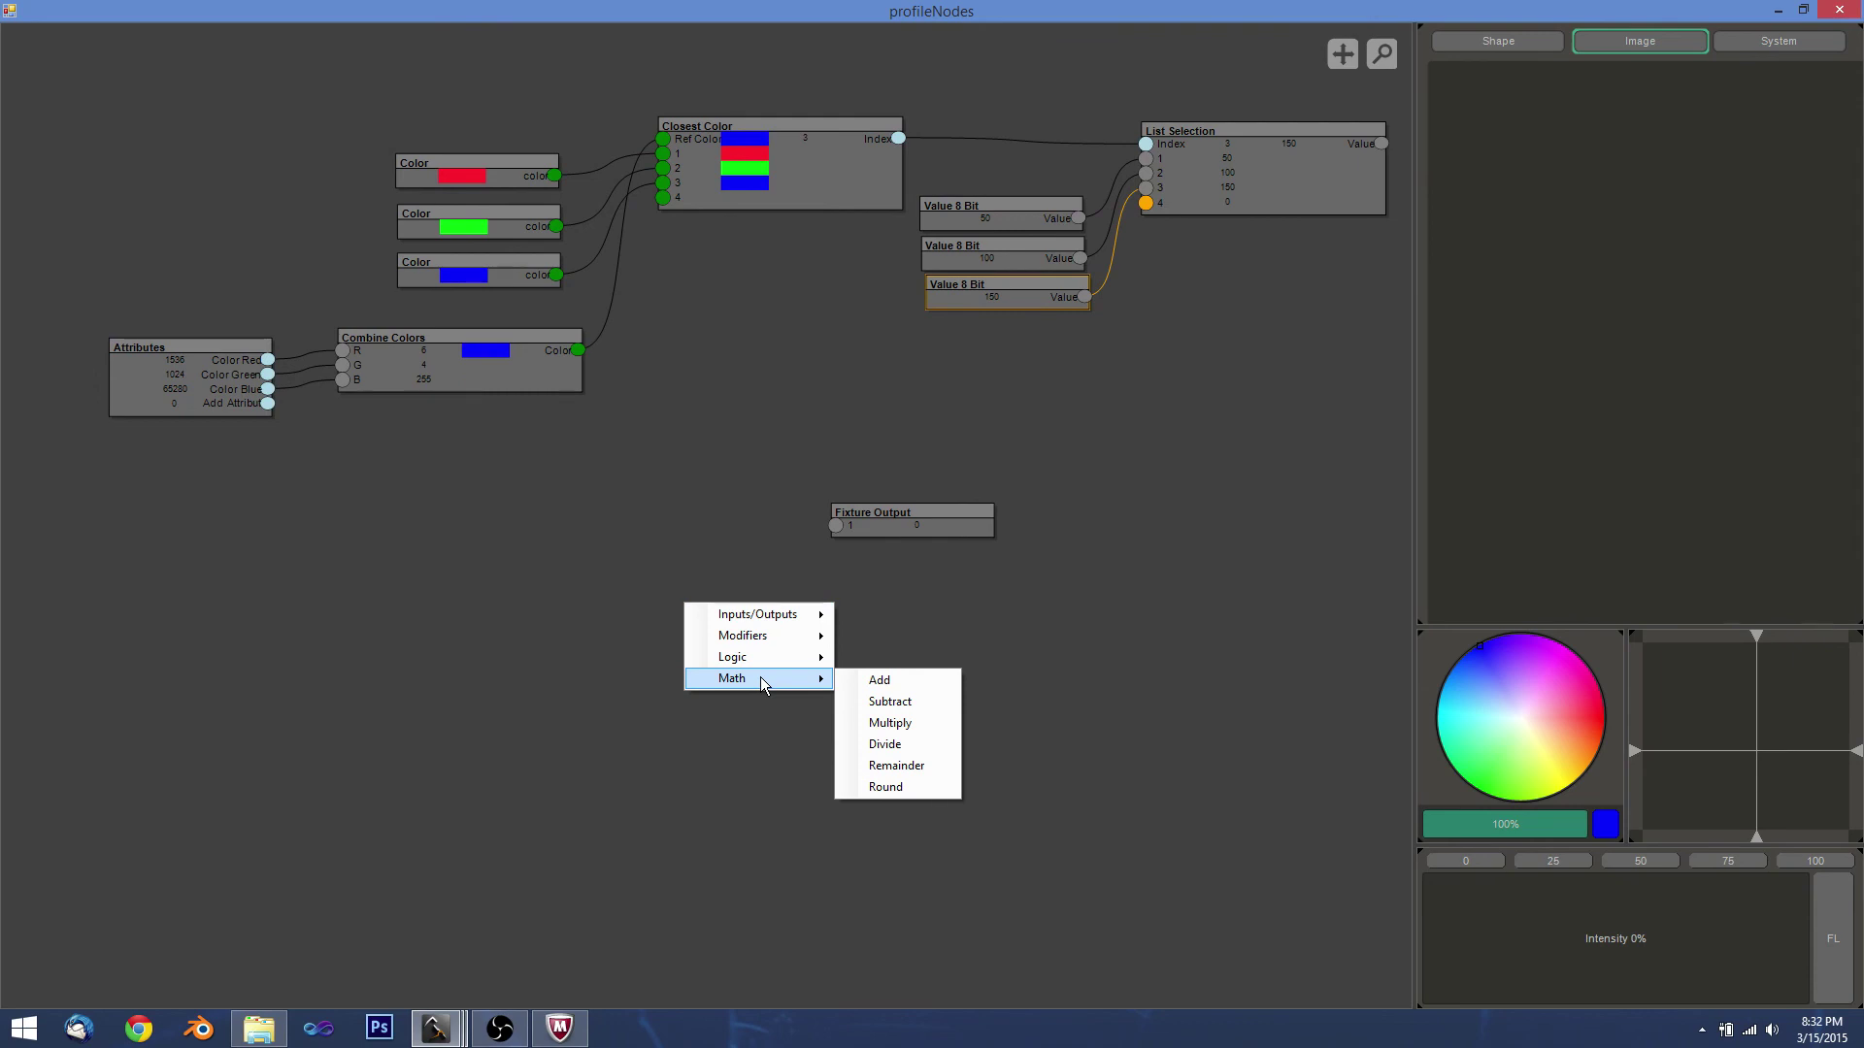
left_click(929, 762)
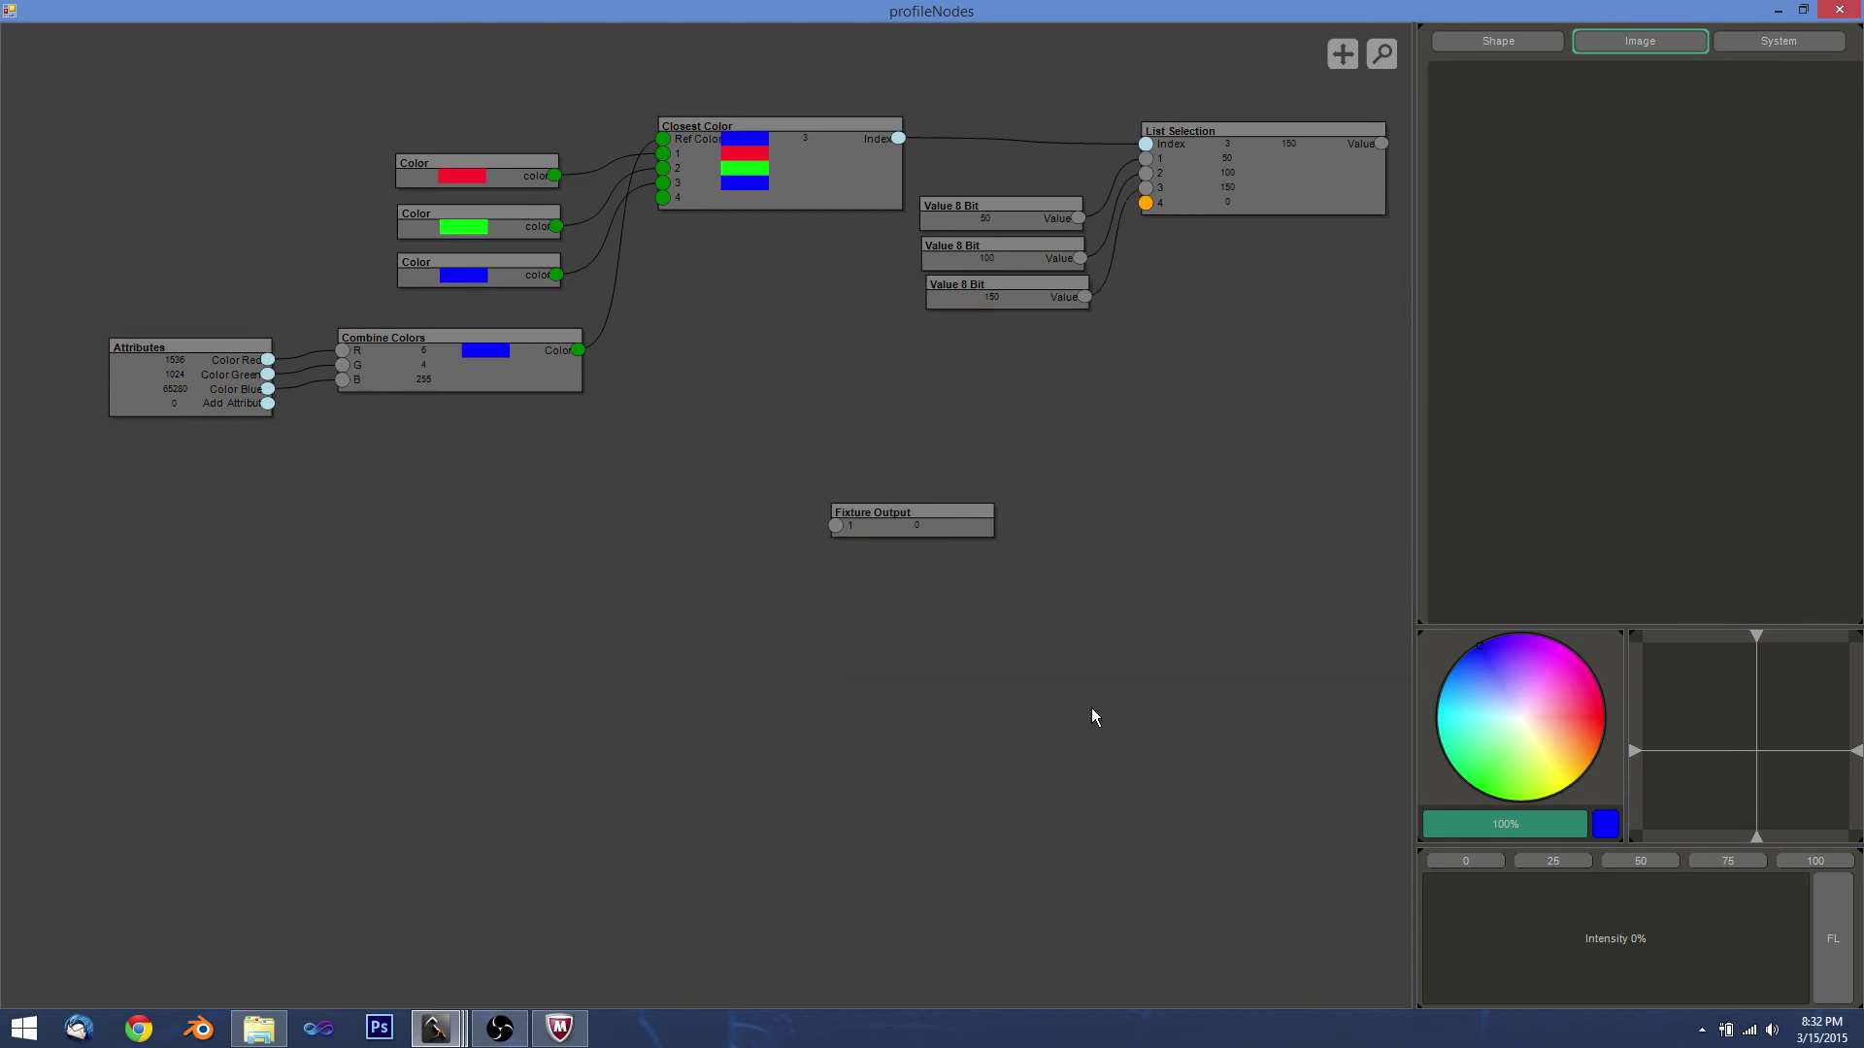